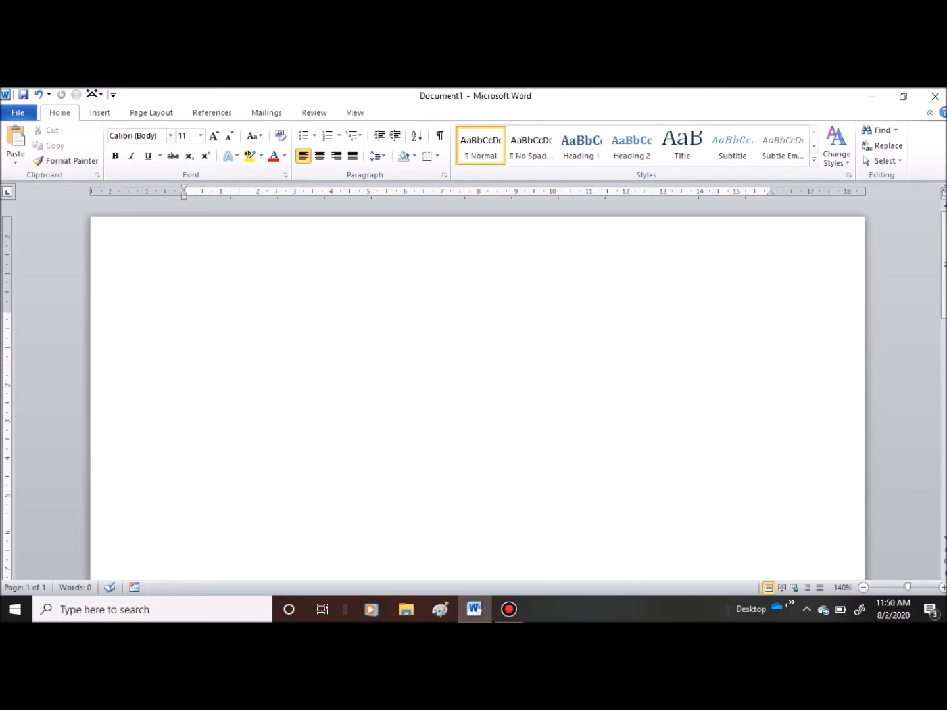
- Enter the word "saya" in the blank document, undo the typing and redo it
text(saya)
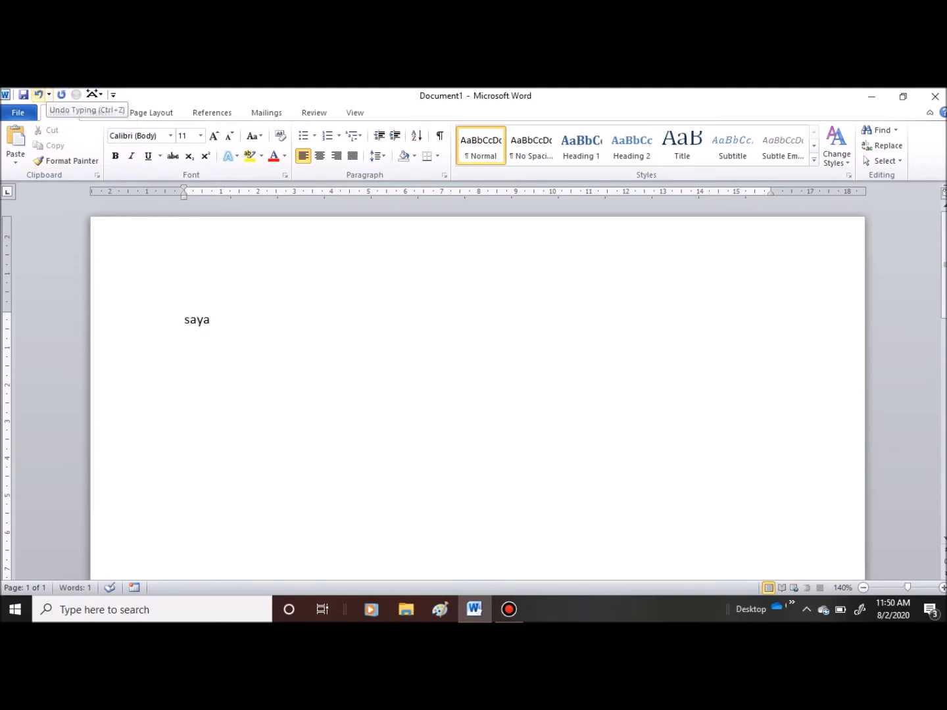
click(39, 94)
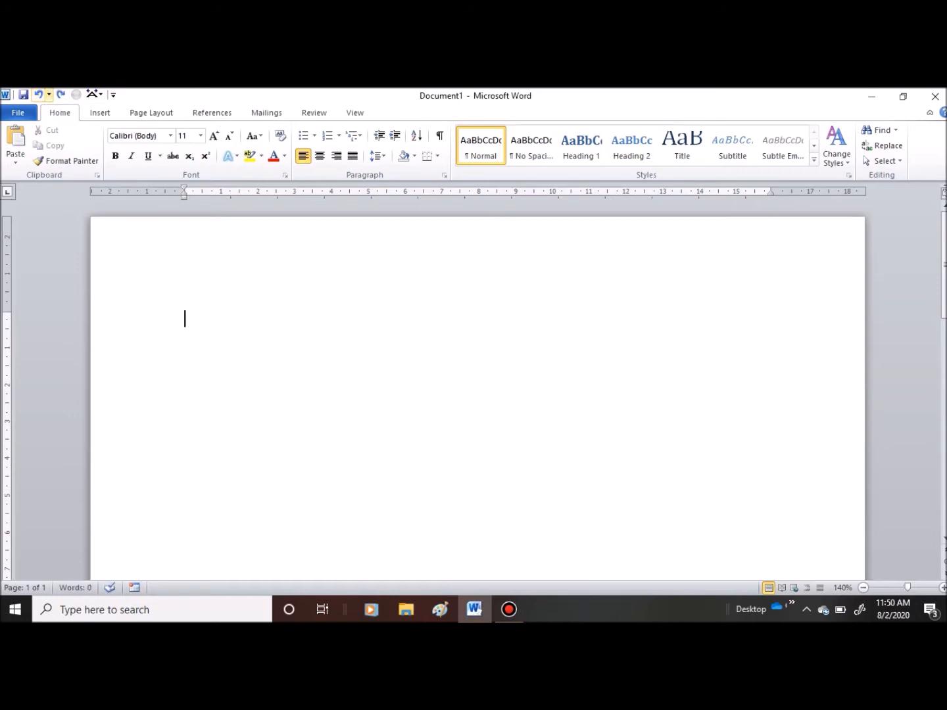
click(60, 94)
- Look over the whole page from its first line to its bottom edge
scroll(478, 399, down, 5)
scroll(478, 399, up, 5)
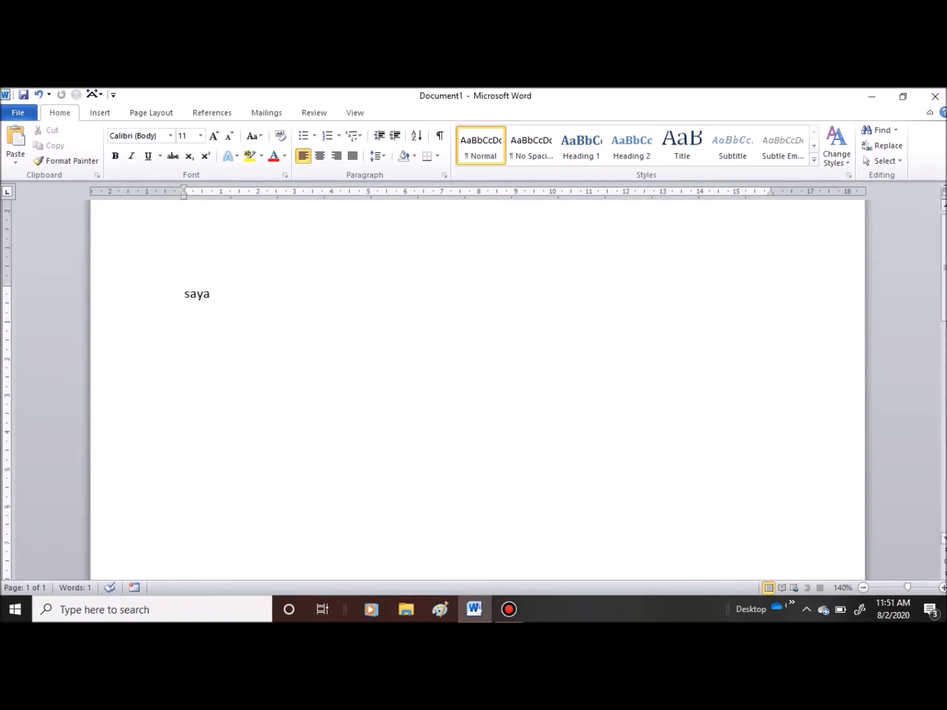
scroll(477, 399, down, 3)
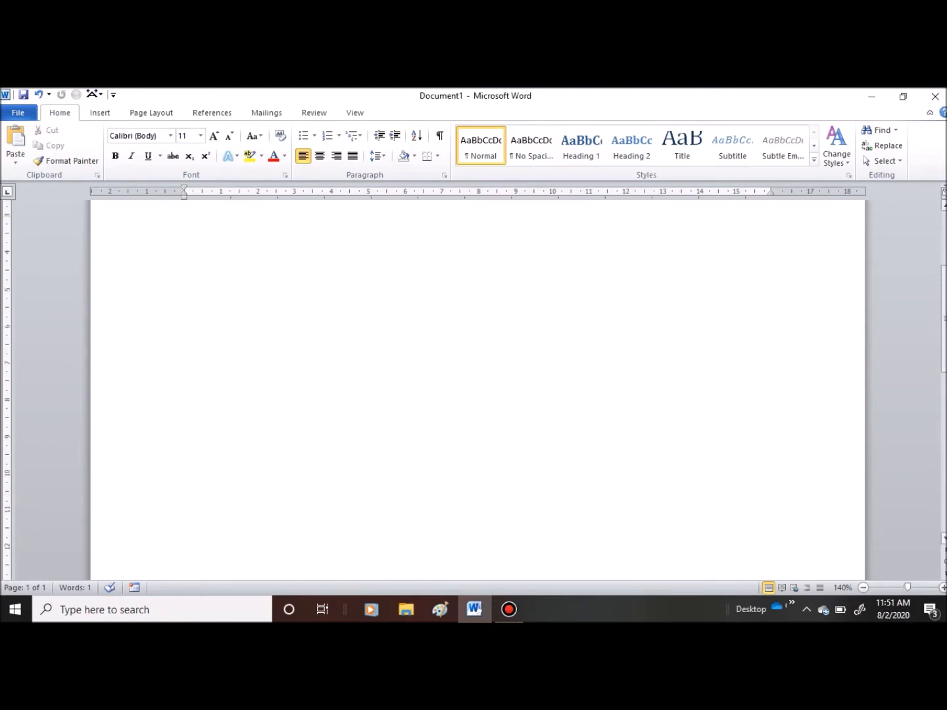
scroll(477, 399, up, 3)
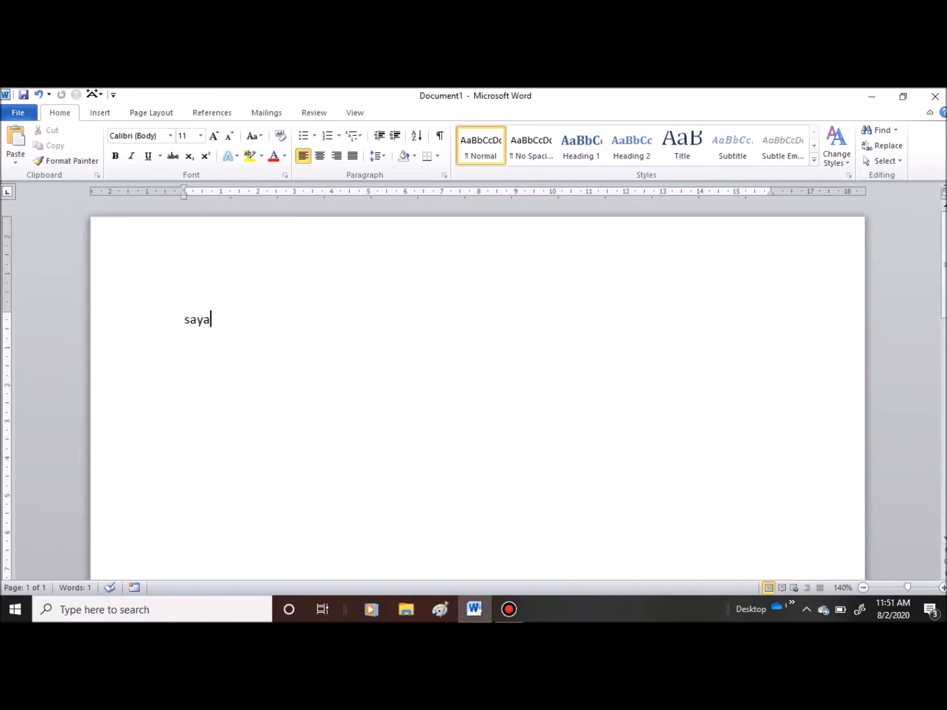
scroll(478, 400, down, 5)
scroll(477, 388, down, 3)
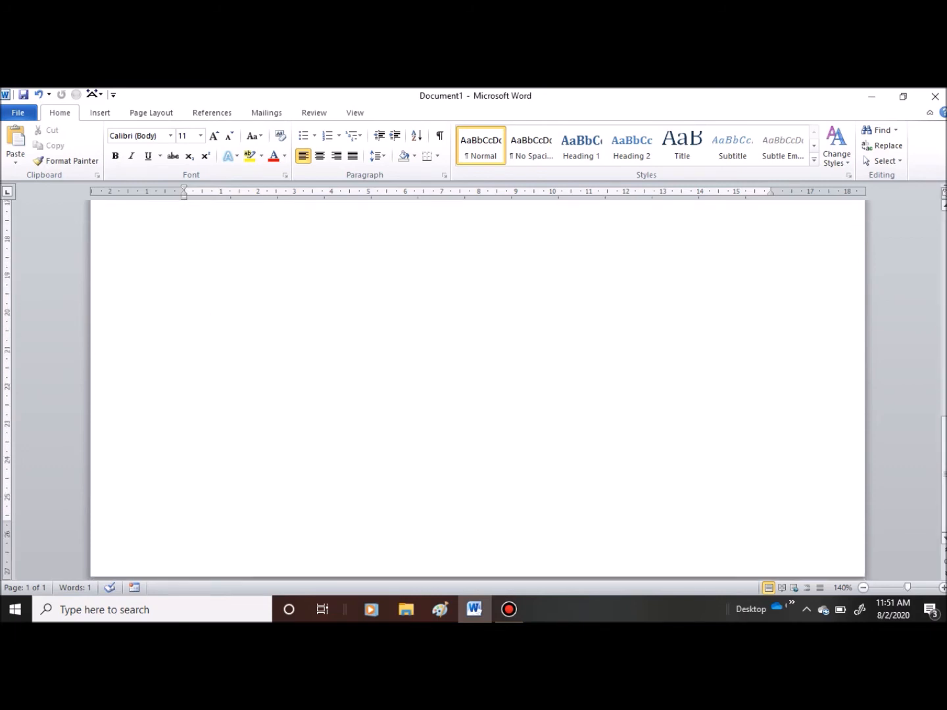
scroll(478, 388, up, 12)
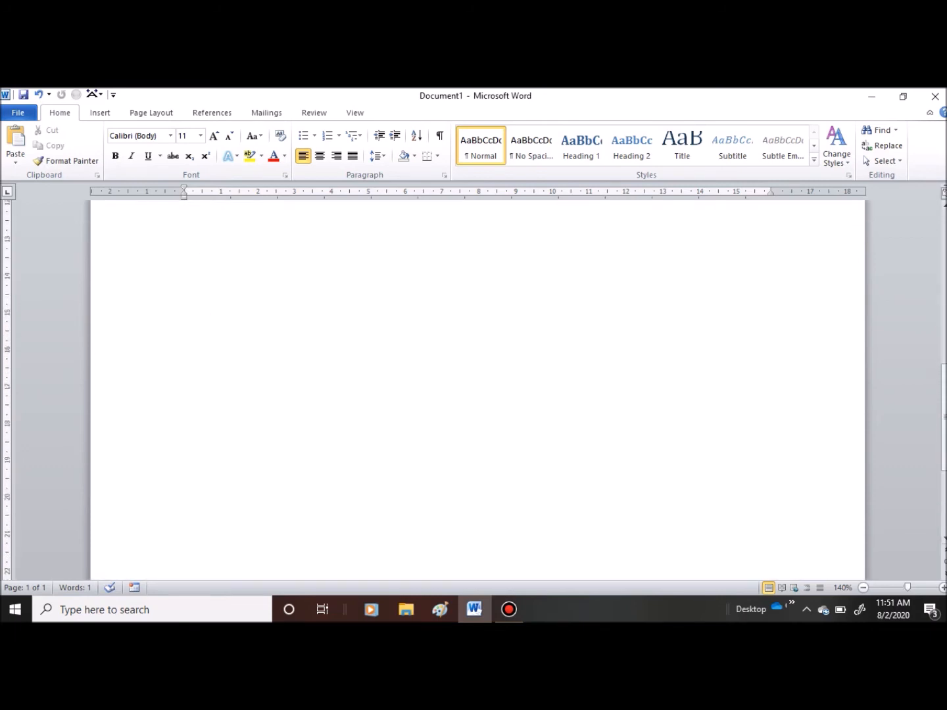
scroll(477, 388, up, 5)
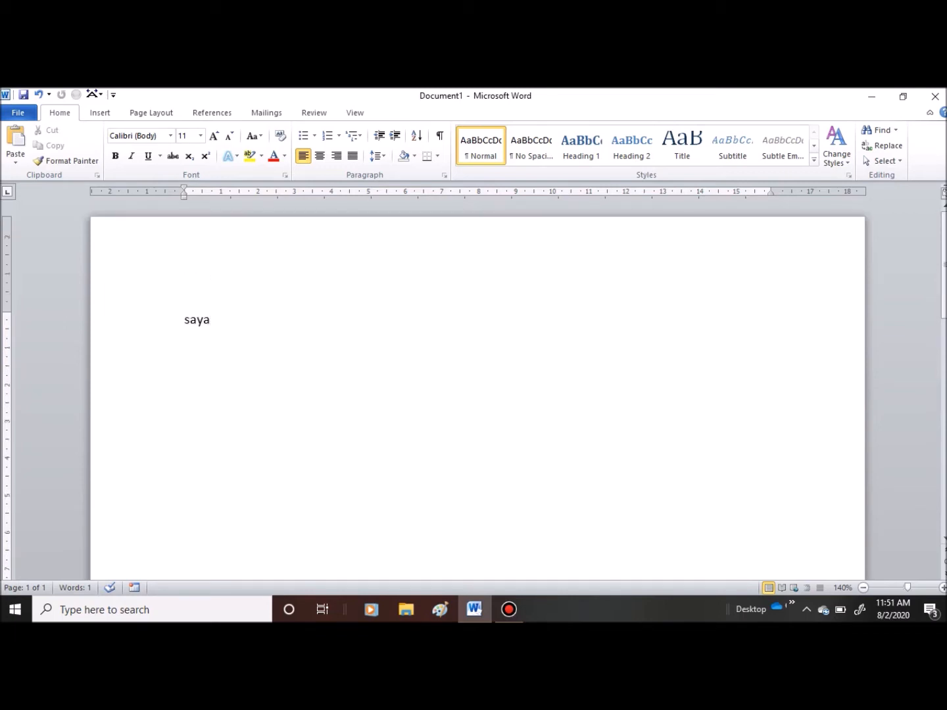
- Magnify the page to 230%, view its right-hand side, and reduce the zoom to 160%
ctrl+scroll(478, 395, up, 9)
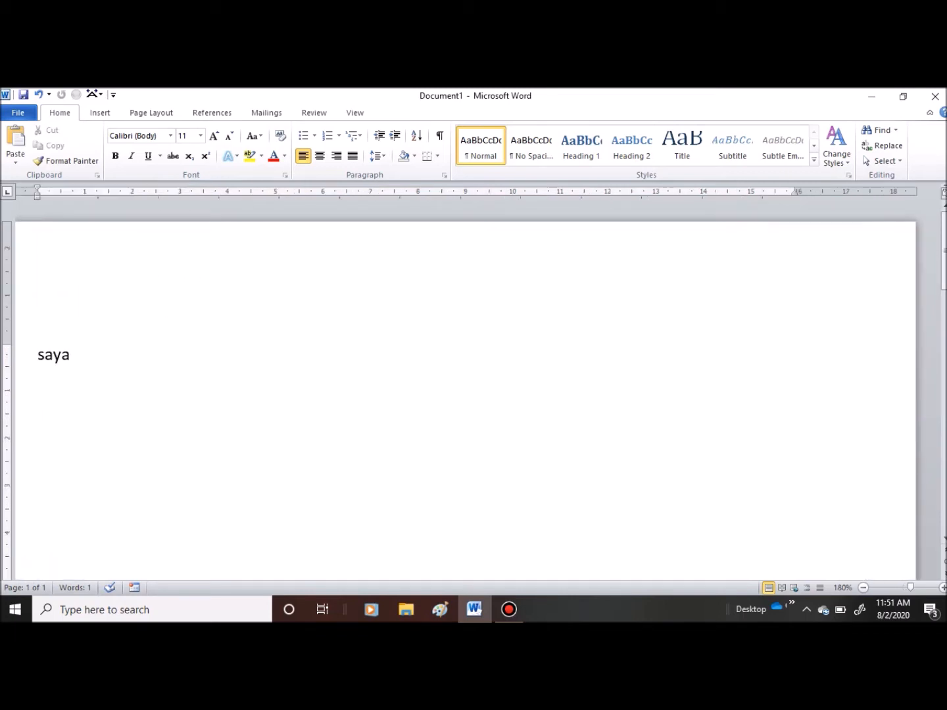
drag(444, 575, 612, 575)
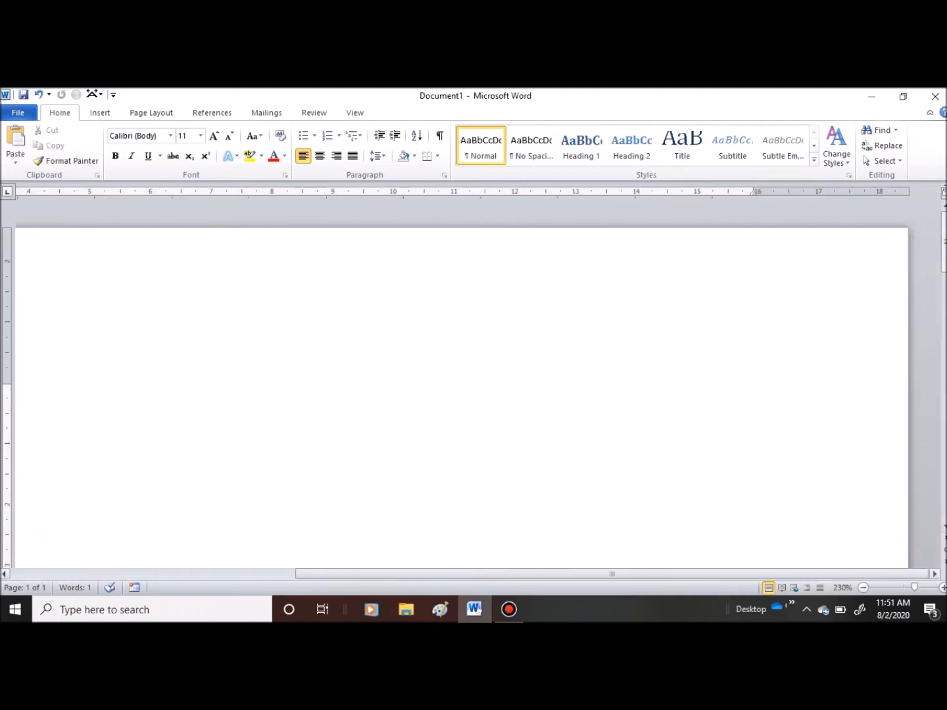
ctrl+scroll(477, 394, down, 7)
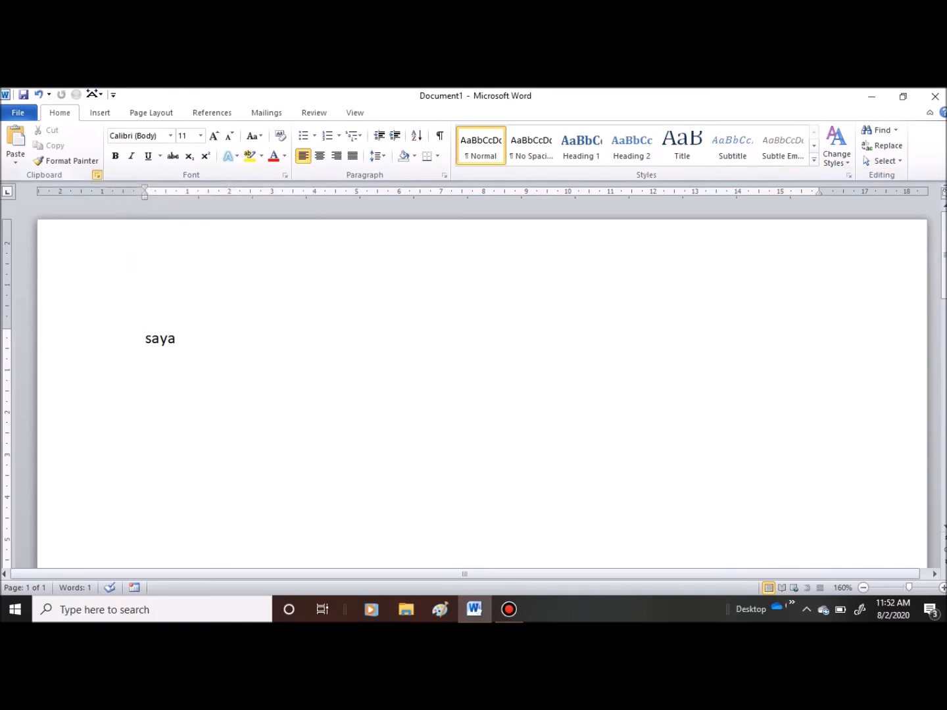
- View the detailed options for Clipboard, Font, Paragraph and Styles one after another, closing each without changes
click(97, 175)
click(129, 191)
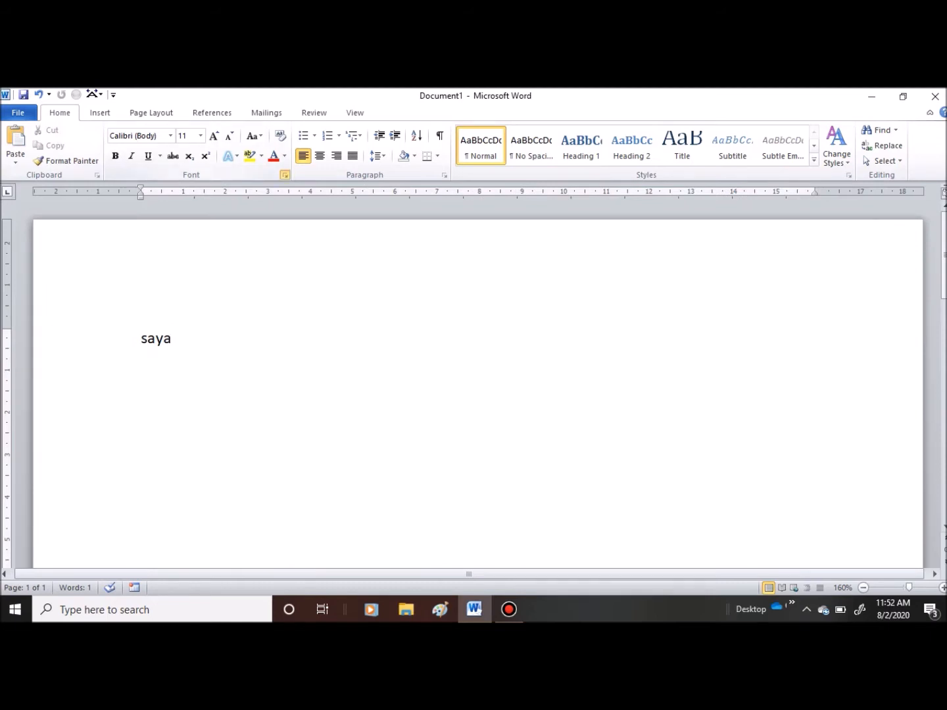
click(285, 175)
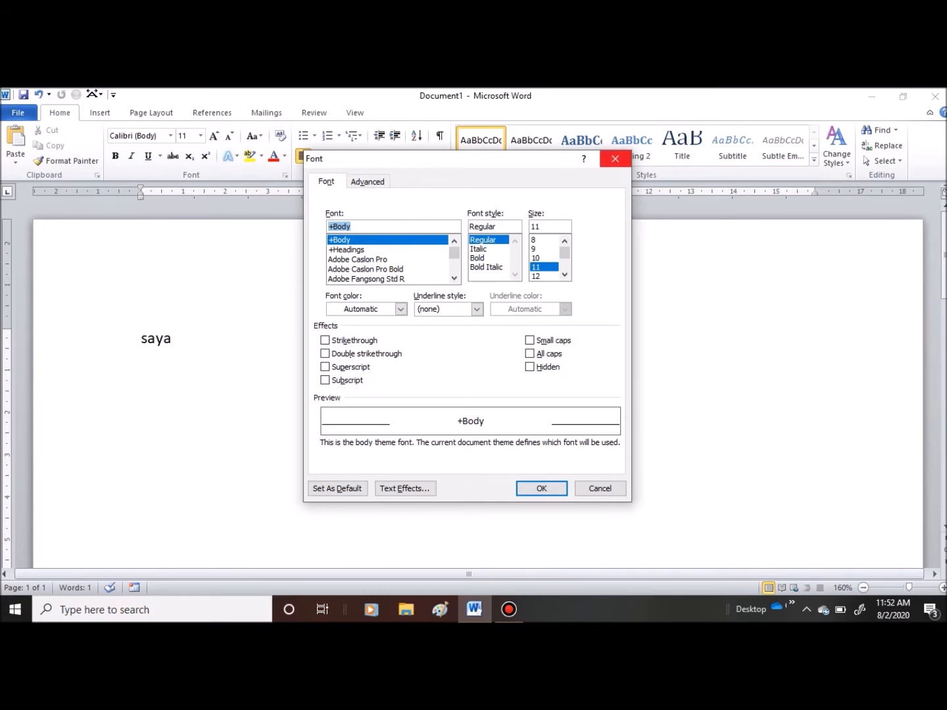
click(616, 159)
click(445, 174)
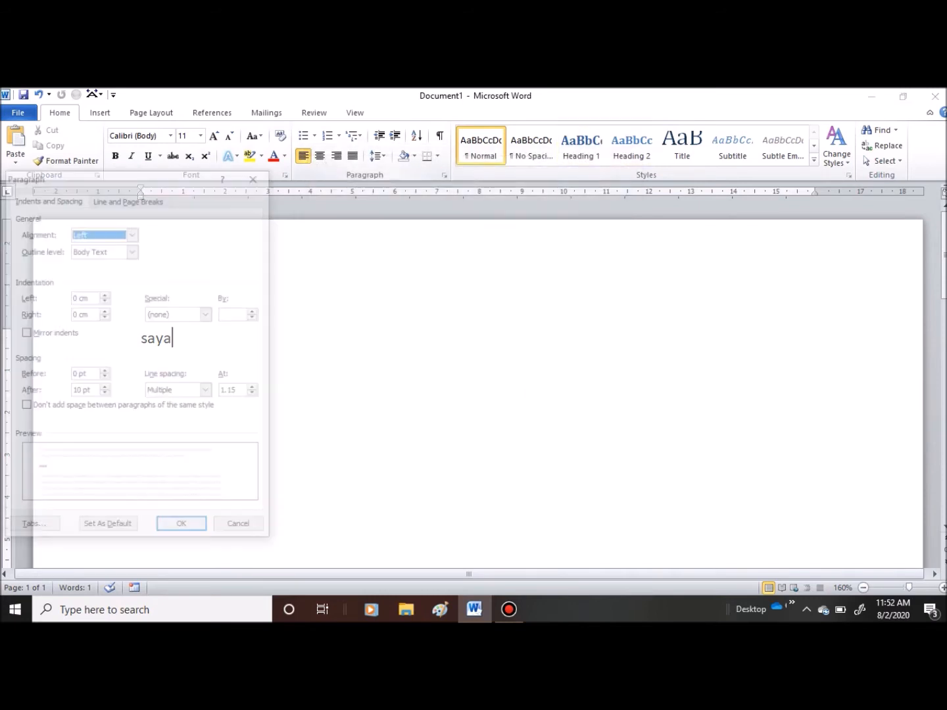
click(257, 175)
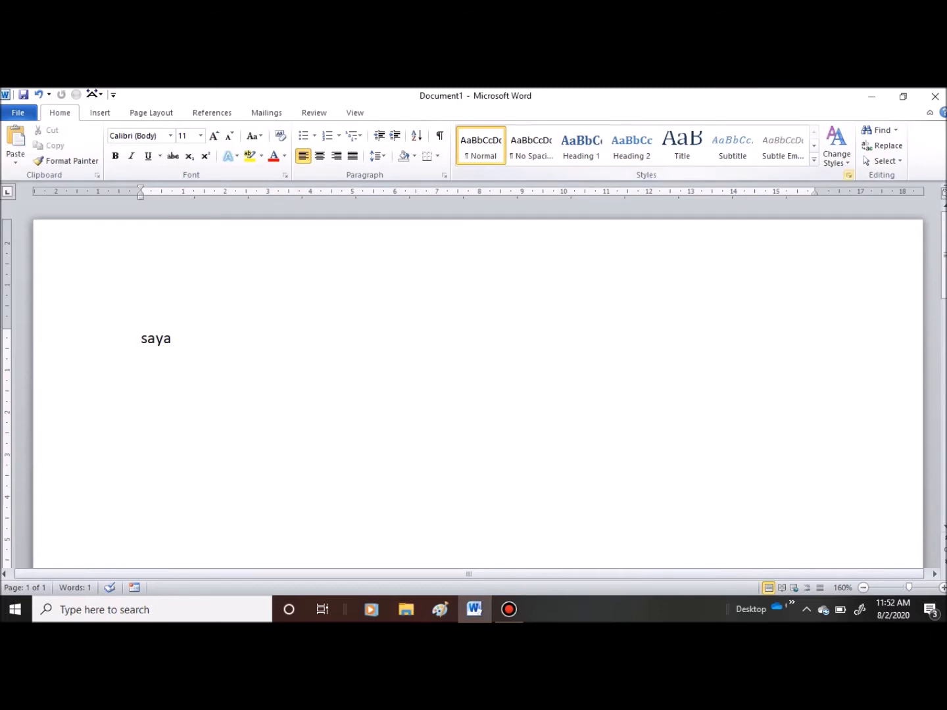
click(849, 175)
click(922, 196)
- Raise the document zoom stepwise to 250%
click(944, 588)
click(944, 589)
click(944, 588)
click(943, 589)
click(944, 588)
click(944, 589)
click(943, 588)
click(944, 588)
click(944, 589)
click(943, 589)
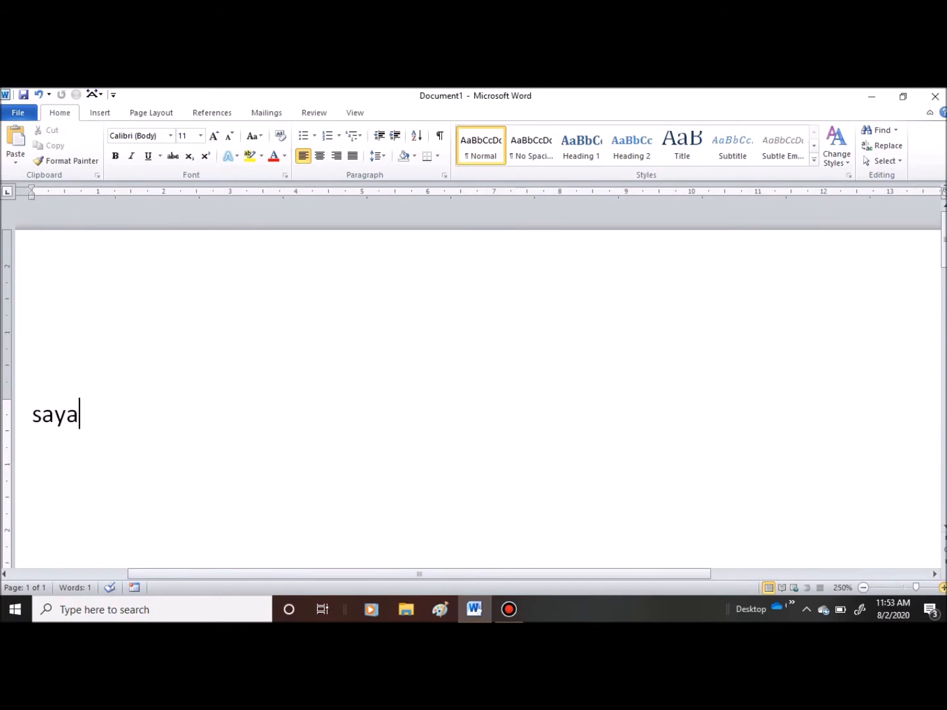
- Lower the document zoom stepwise to 150% and inspect the Zoom dialog's options without changing them
click(863, 587)
click(864, 587)
click(863, 588)
click(864, 588)
click(864, 587)
click(863, 587)
click(863, 588)
click(864, 588)
click(863, 588)
click(864, 588)
click(864, 588)
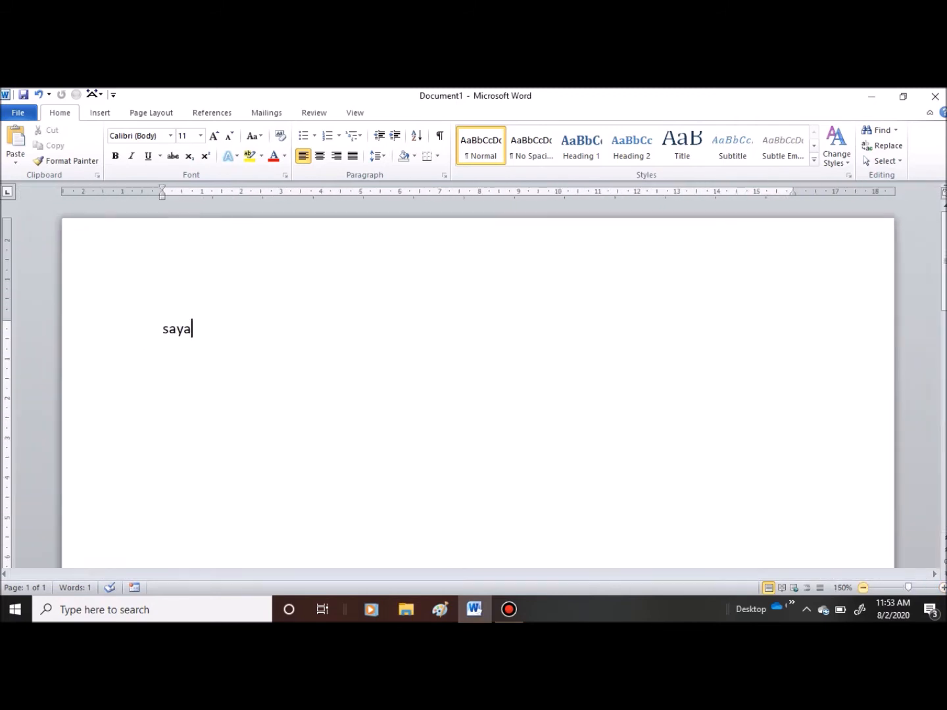
click(843, 587)
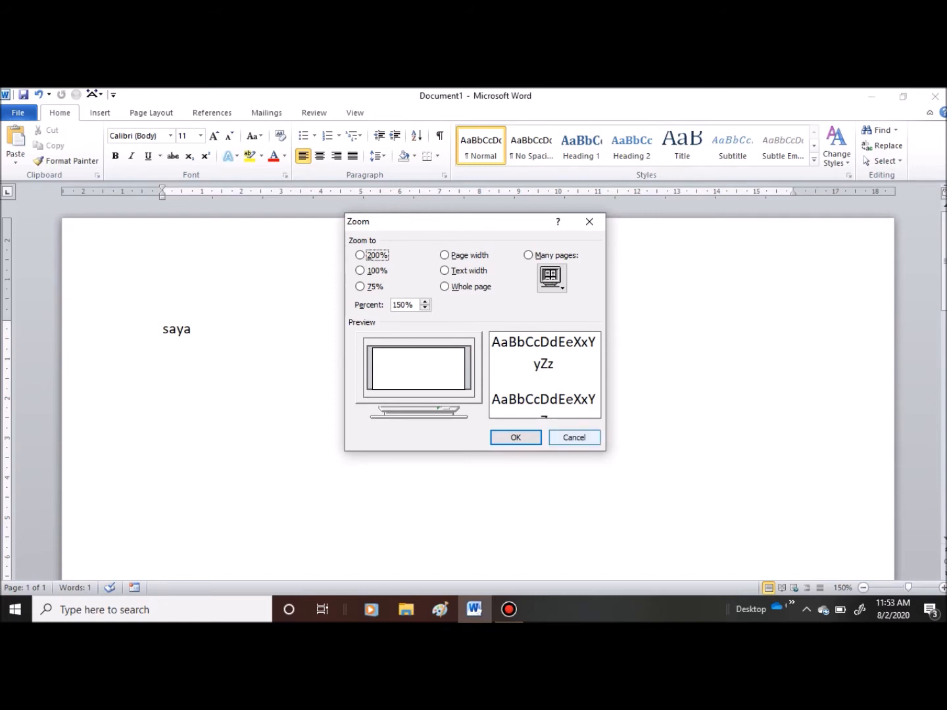
click(574, 437)
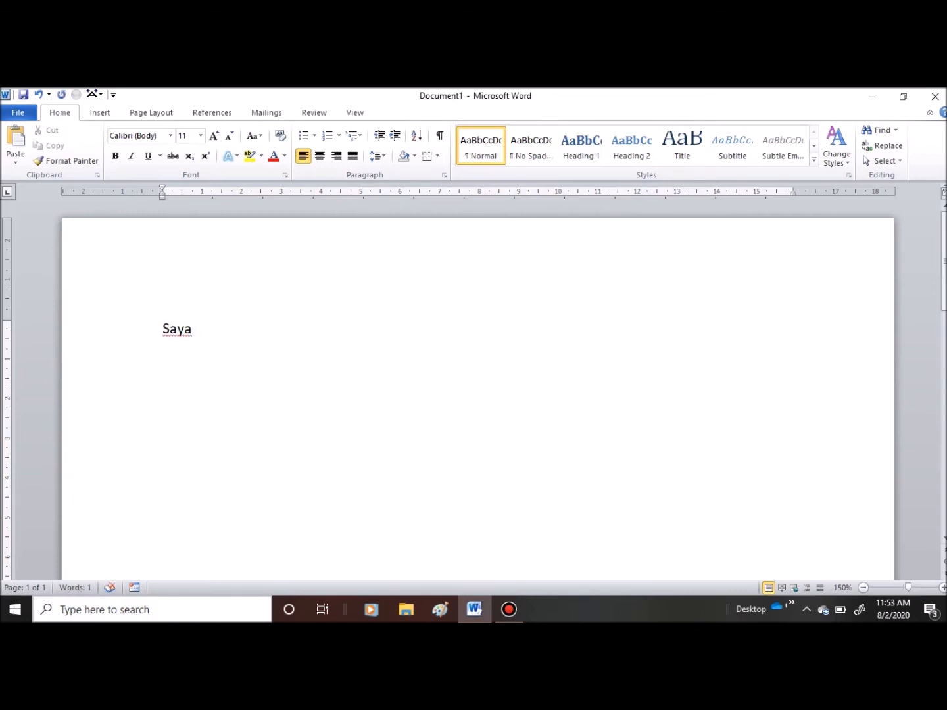
- Complete the line so it reads "Saya akan belajar simulasi"
text(akan belajar)
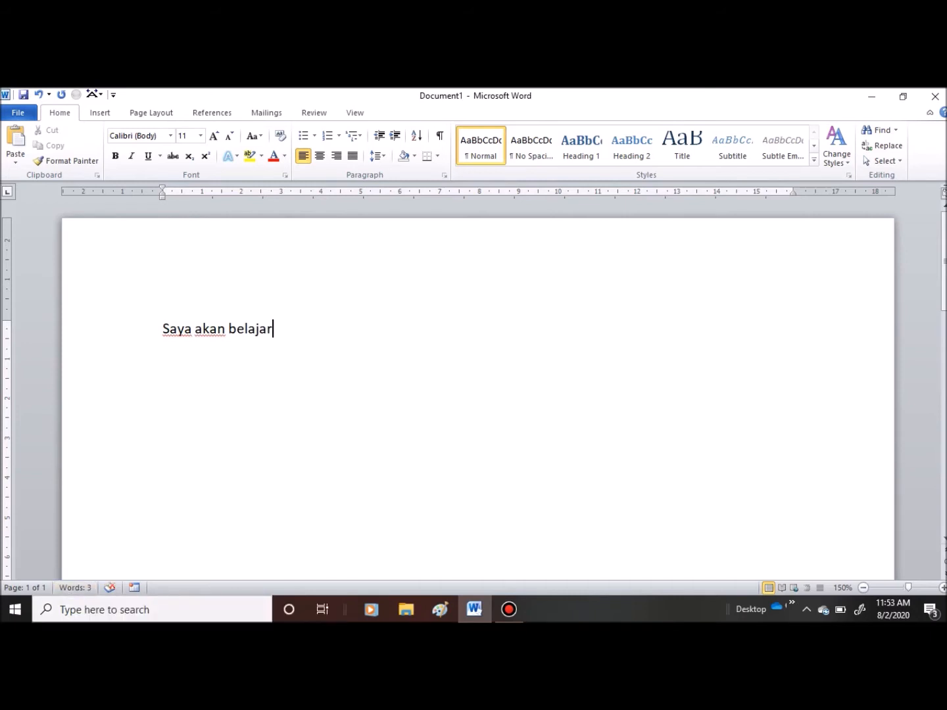
text(simulasi)
- Look through the page below the typed sentence and return to its beginning
scroll(478, 394, down, 6)
scroll(478, 394, up, 5)
scroll(479, 394, down, 5)
scroll(478, 394, up, 6)
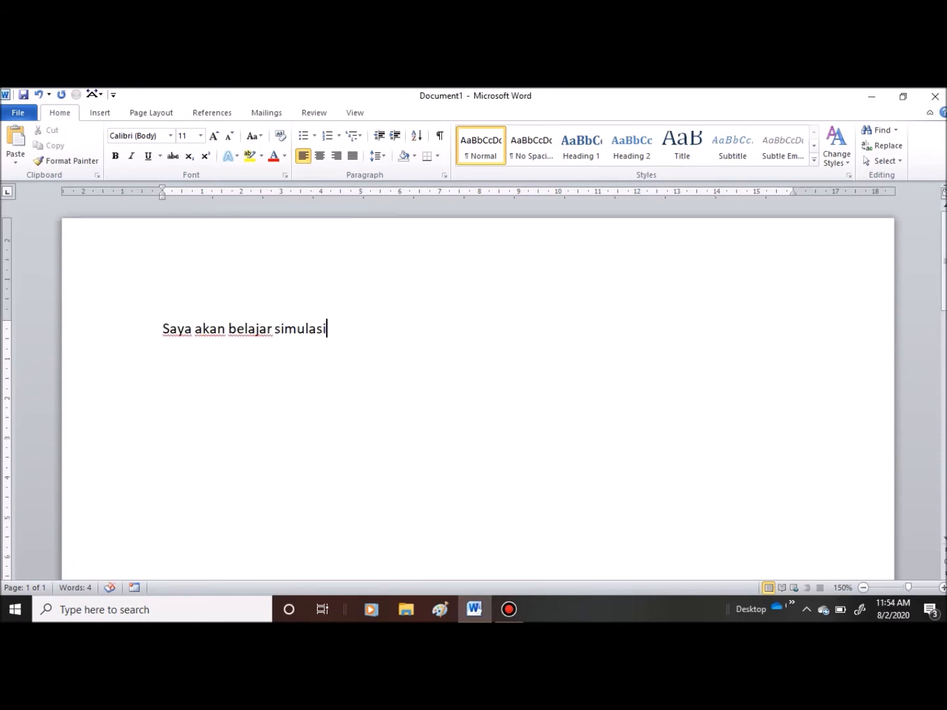
scroll(478, 395, down, 2)
scroll(478, 395, up, 2)
scroll(478, 394, down, 4)
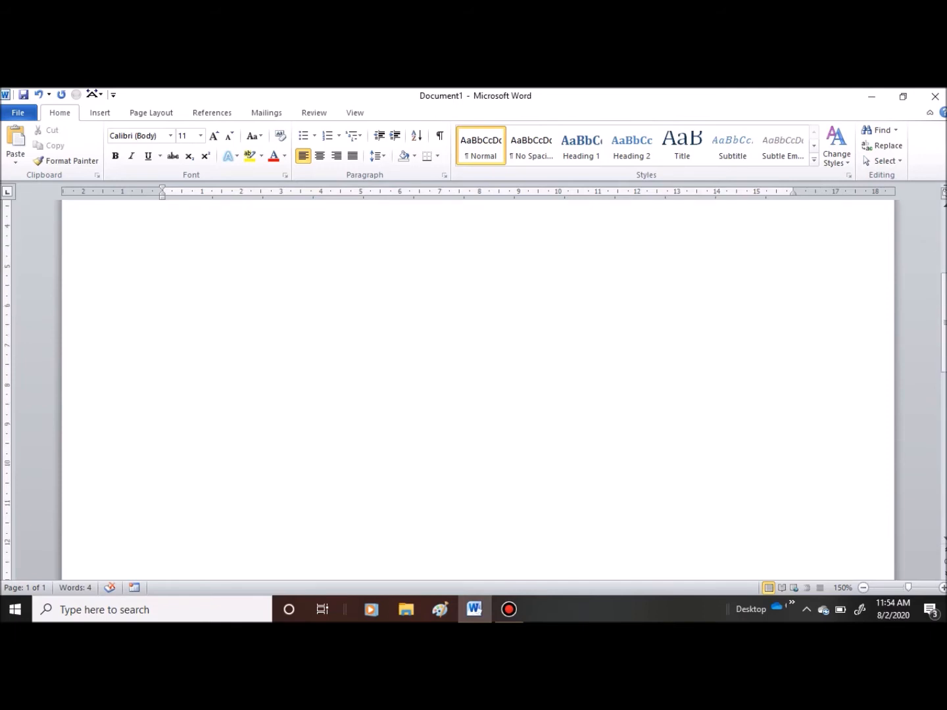
scroll(478, 395, up, 4)
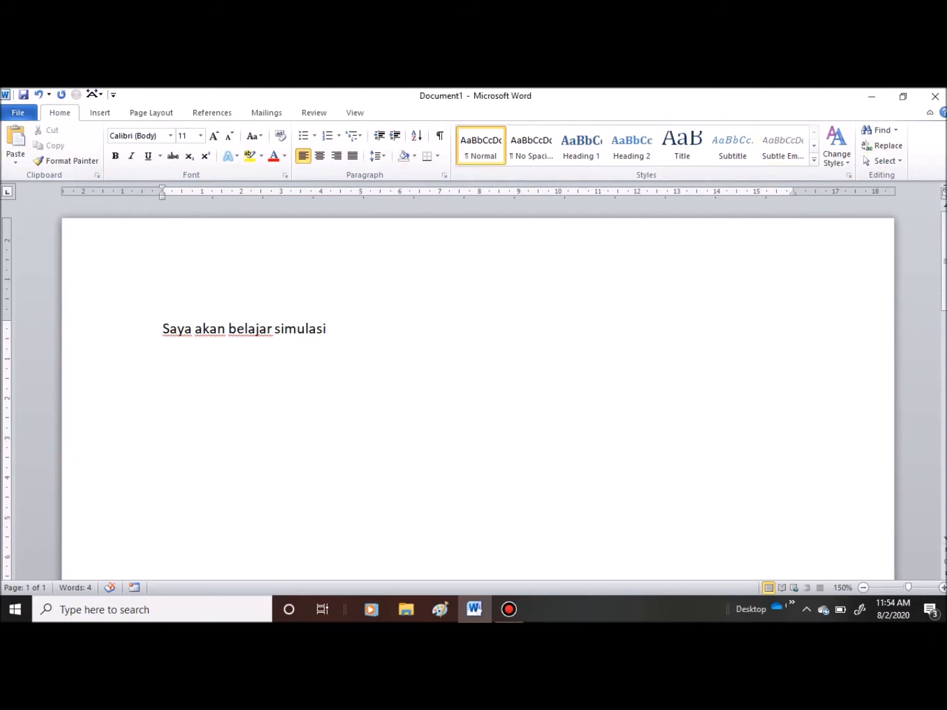
- Save the document in the Documents folder as the Word Document "Saya akan belajar simulasi"
click(19, 113)
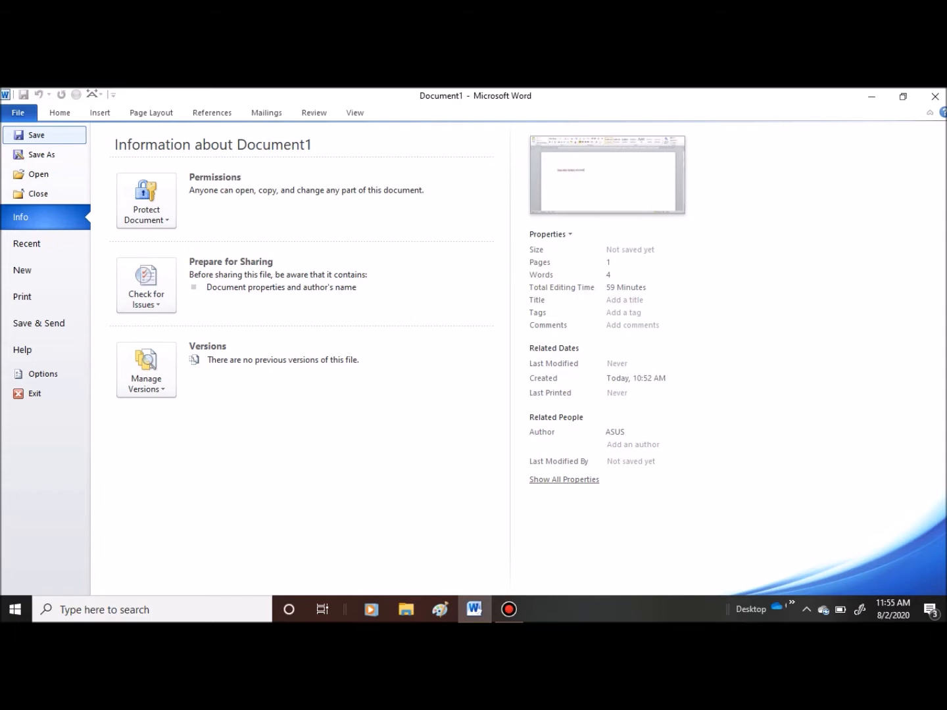
key(Escape)
key(ctrl+s)
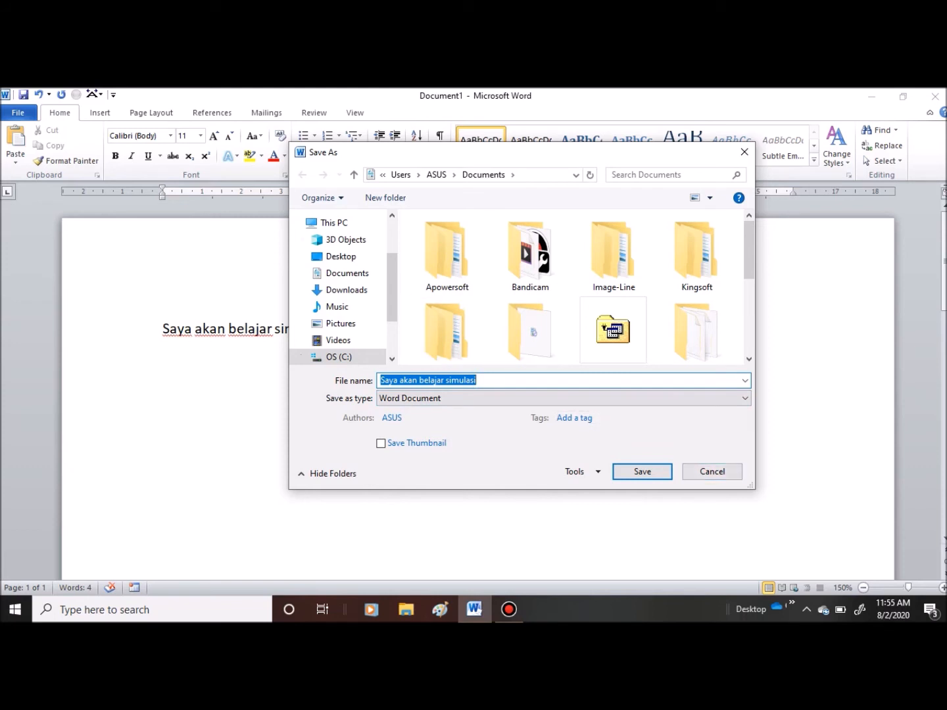
click(642, 471)
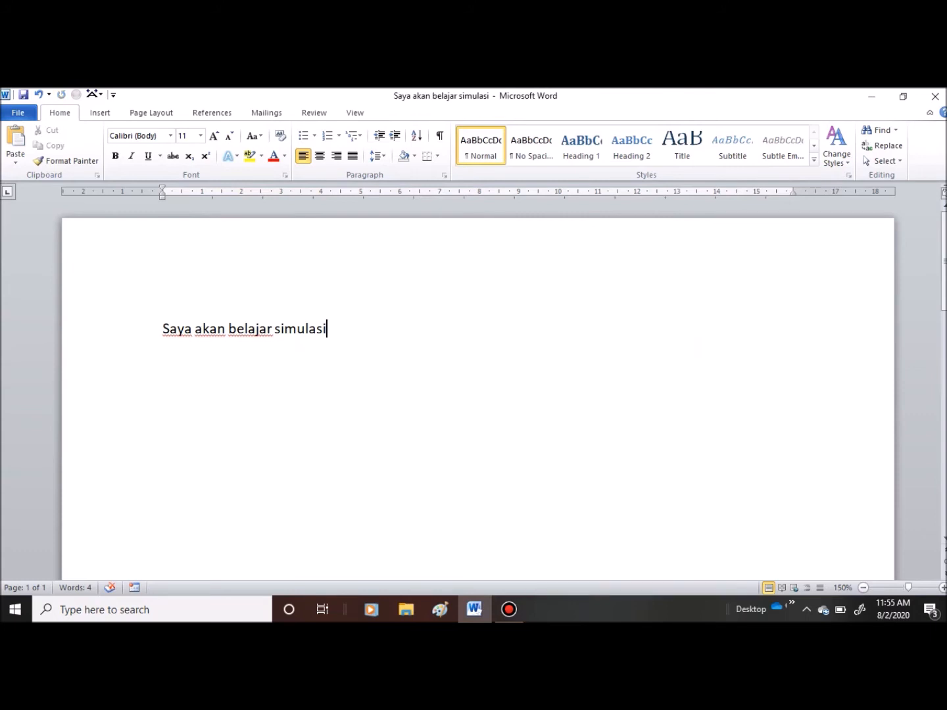
- Select the typed sentence, look through the Documents folder and the folder tree in the Open dialog, and close it without opening a file
drag(328, 329, 164, 328)
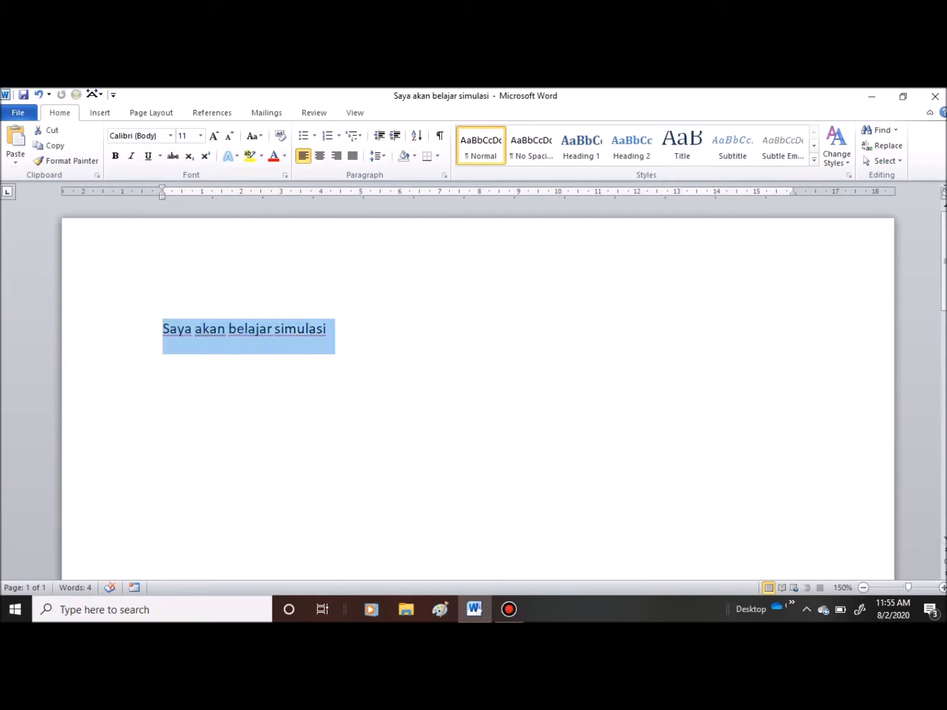
click(18, 113)
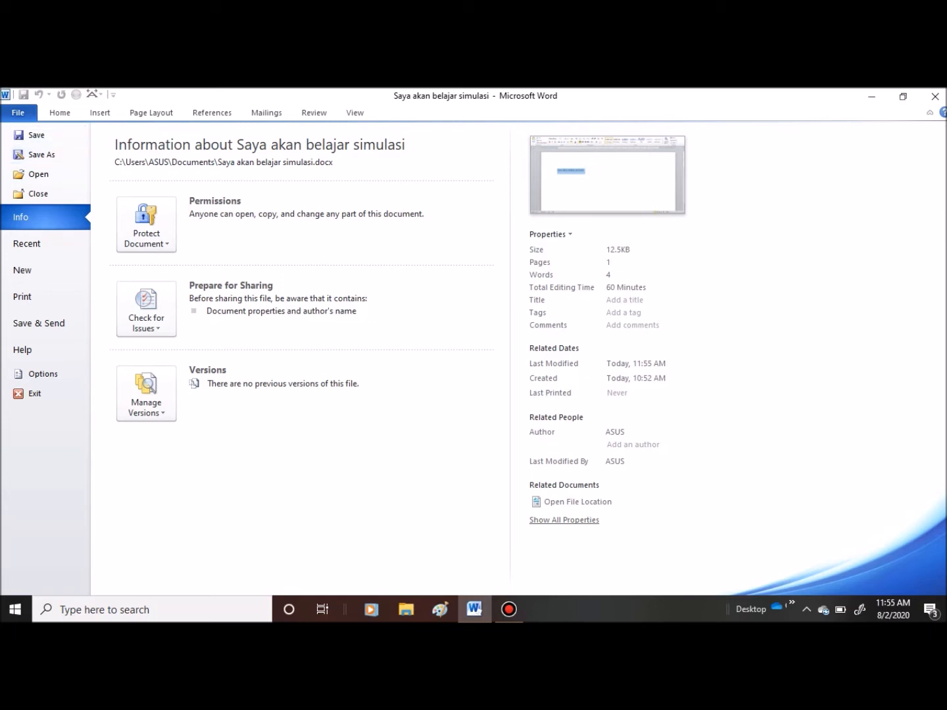
click(39, 175)
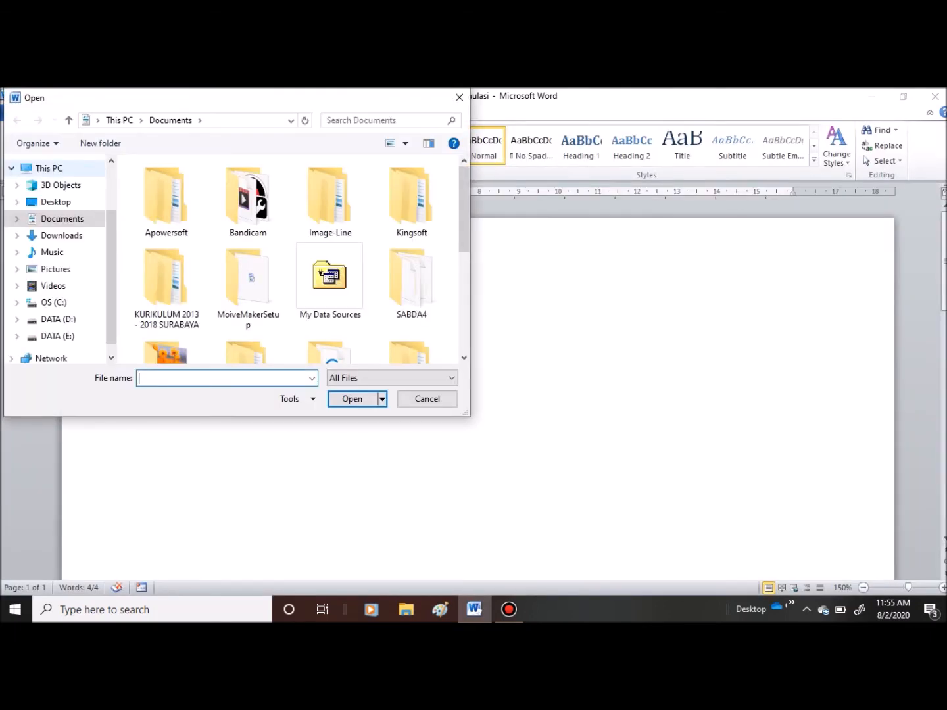
scroll(251, 264, down, 3)
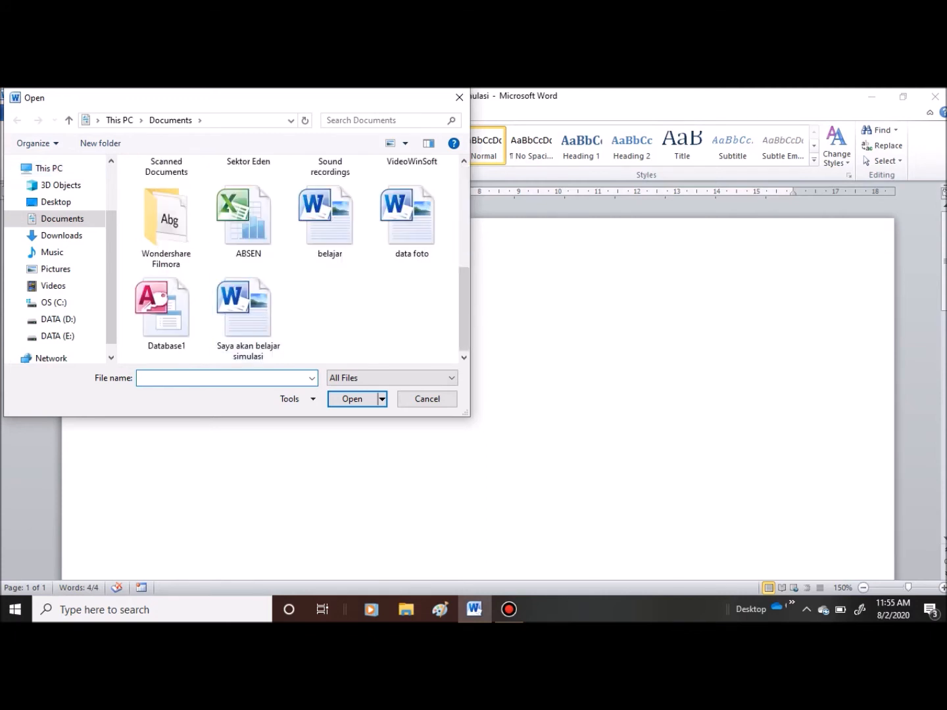
scroll(250, 263, up, 2)
scroll(251, 264, down, 2)
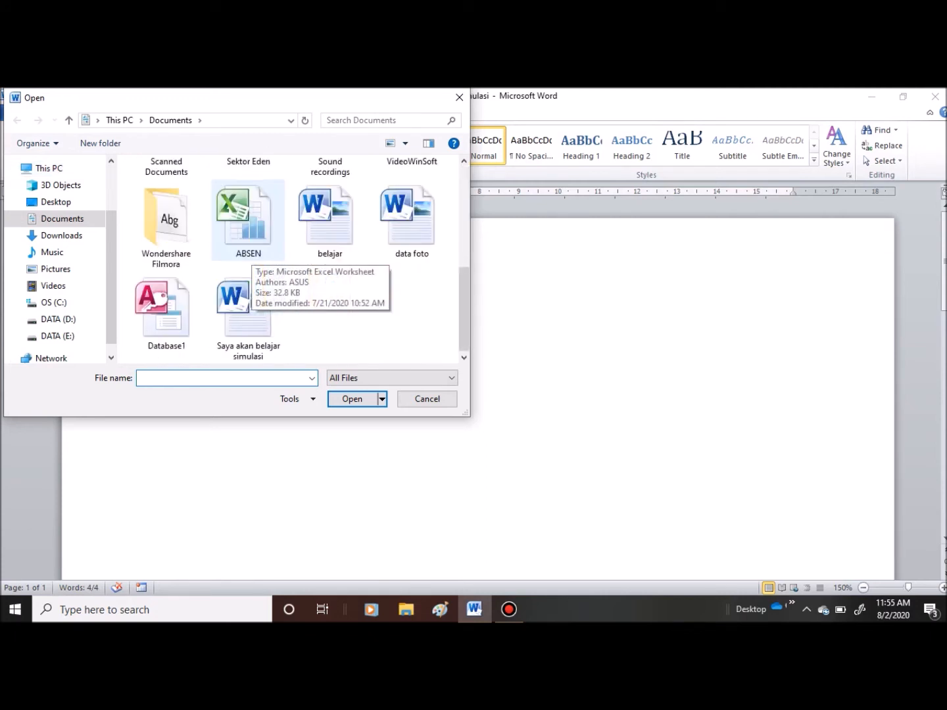
scroll(56, 264, down, 1)
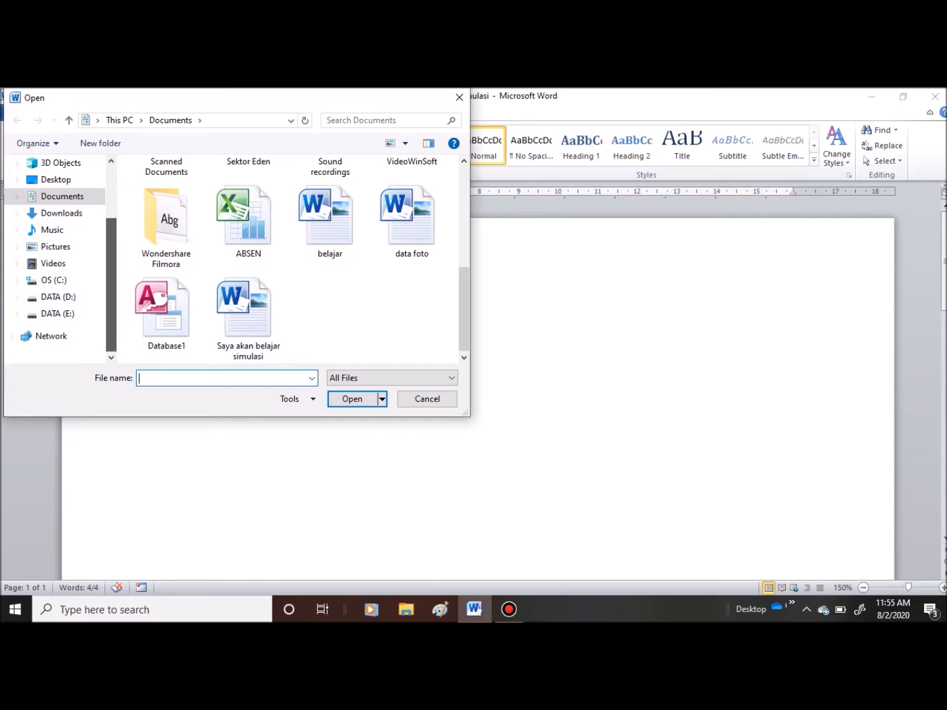
scroll(57, 263, up, 3)
scroll(56, 263, down, 3)
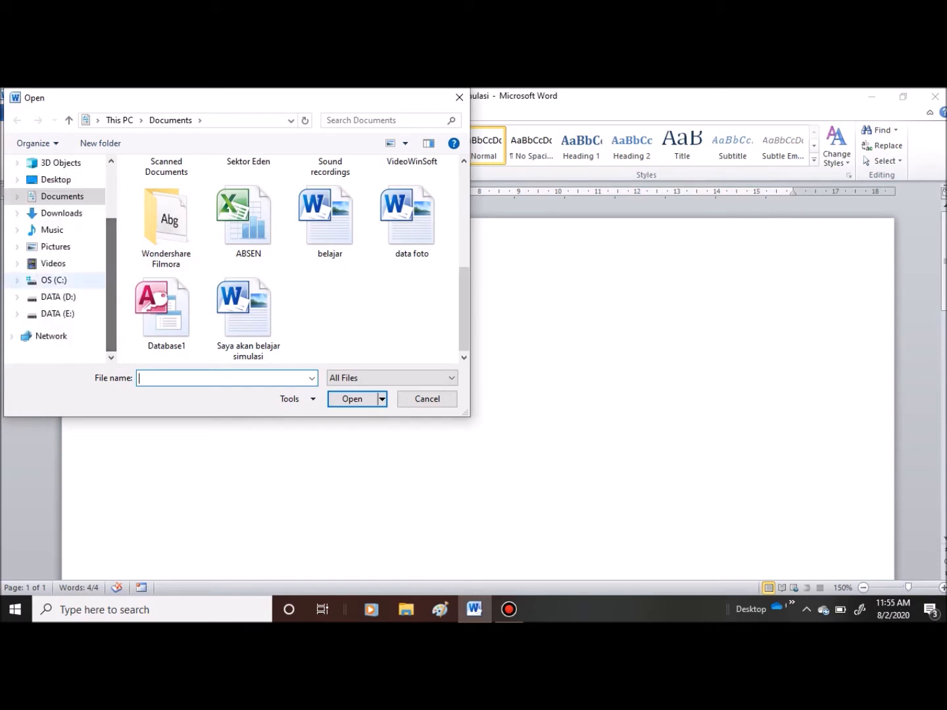
scroll(56, 297, up, 2)
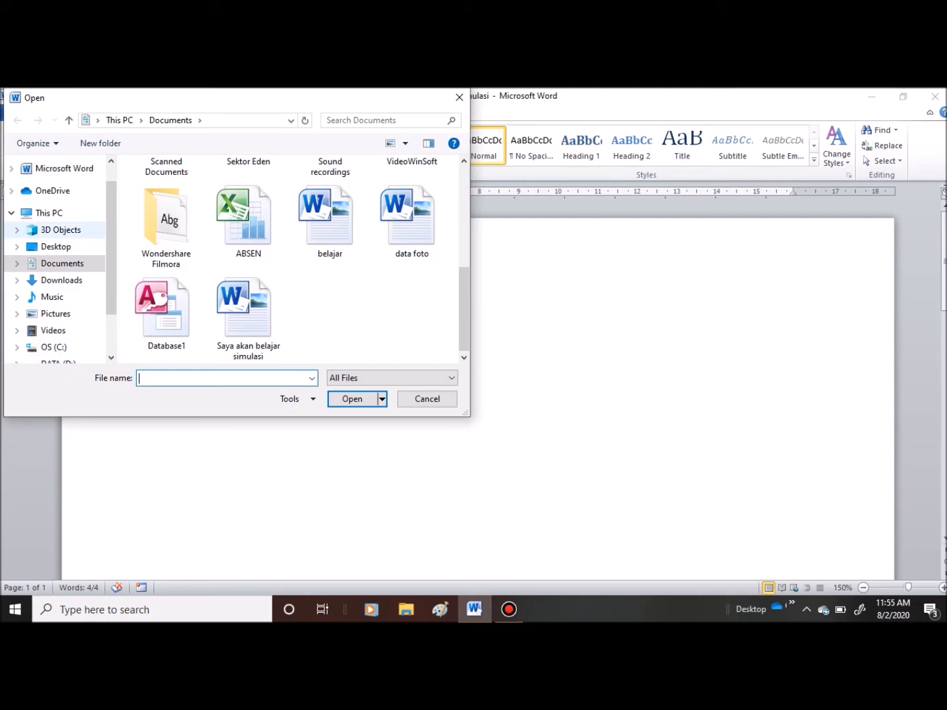
scroll(56, 251, down, 3)
scroll(57, 250, up, 1)
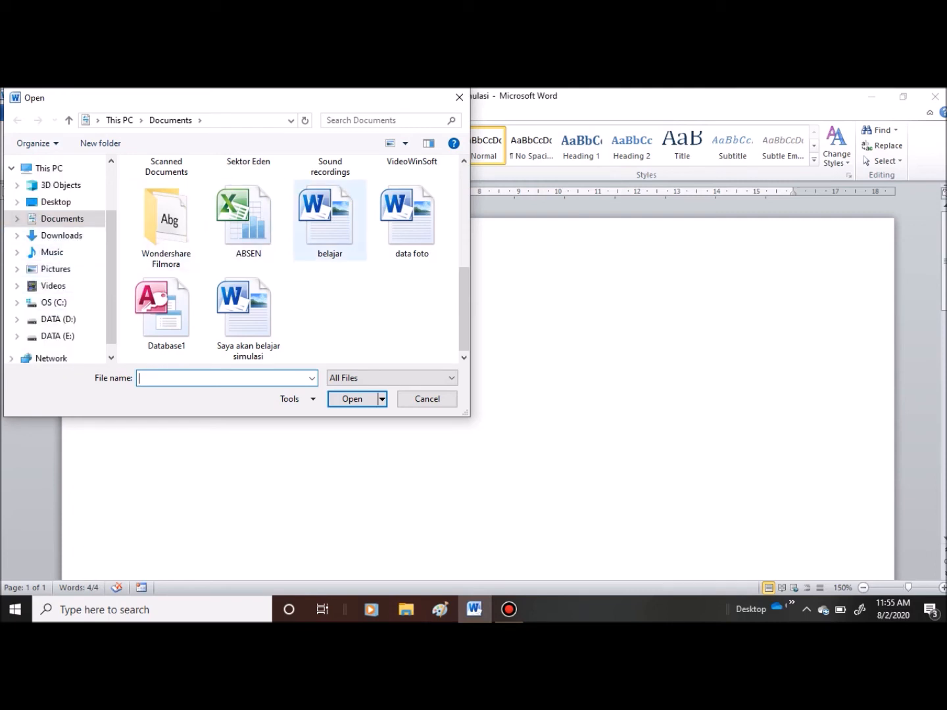
scroll(323, 309, up, 3)
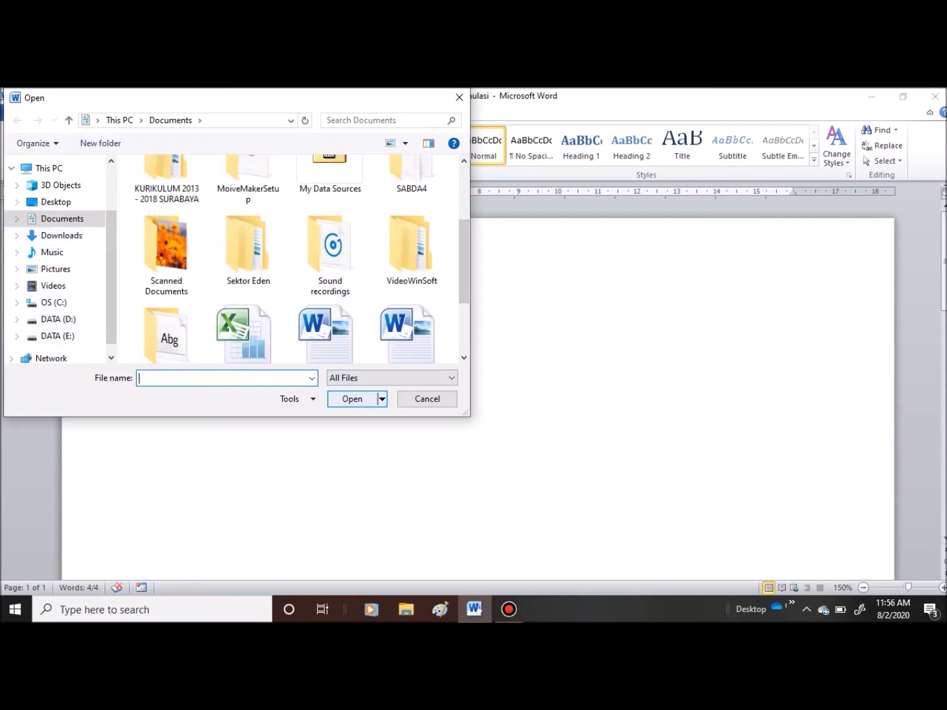
click(427, 399)
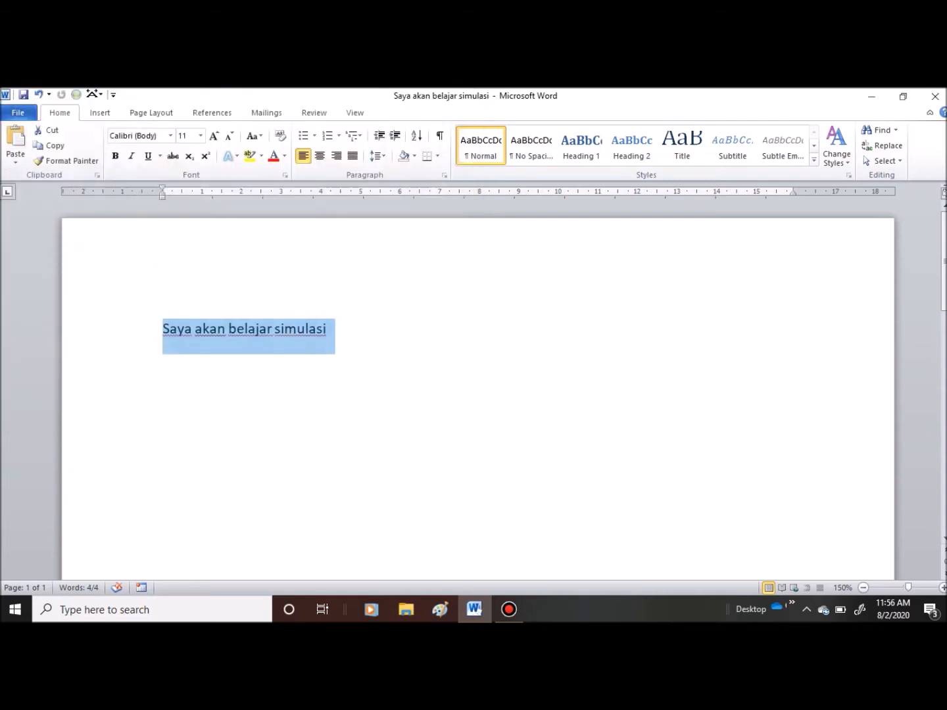
- Review the document information and look through the lists of recent documents and recent places
click(17, 113)
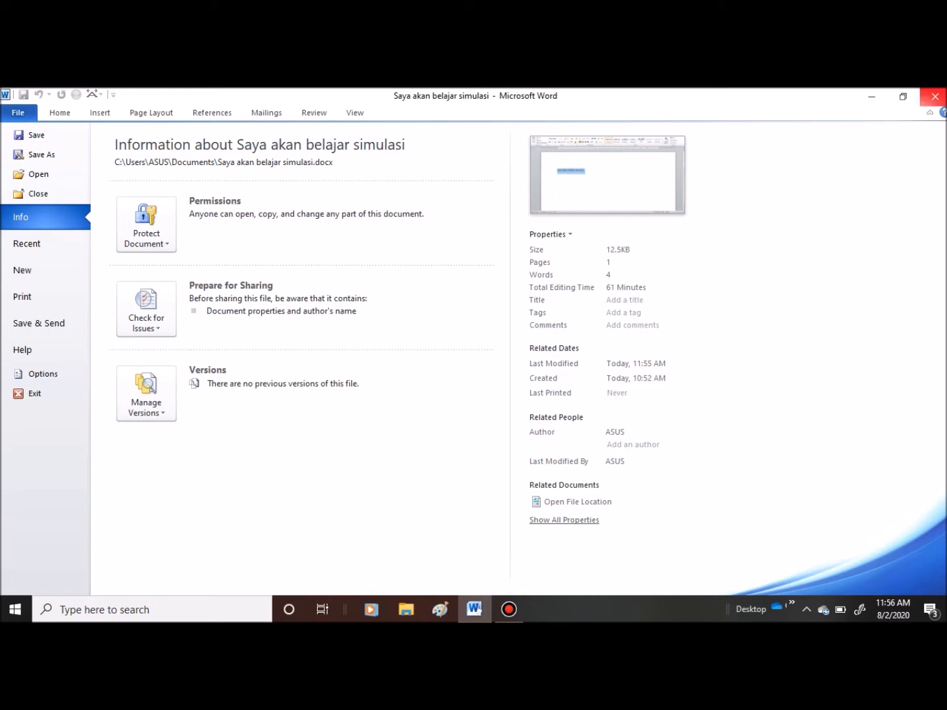
click(26, 244)
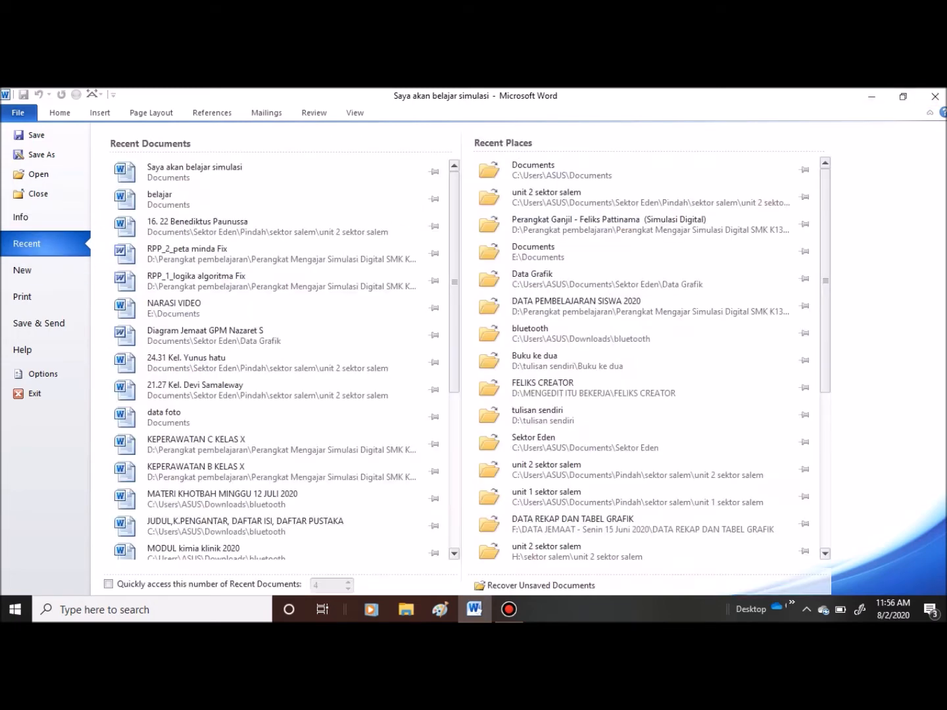
click(21, 217)
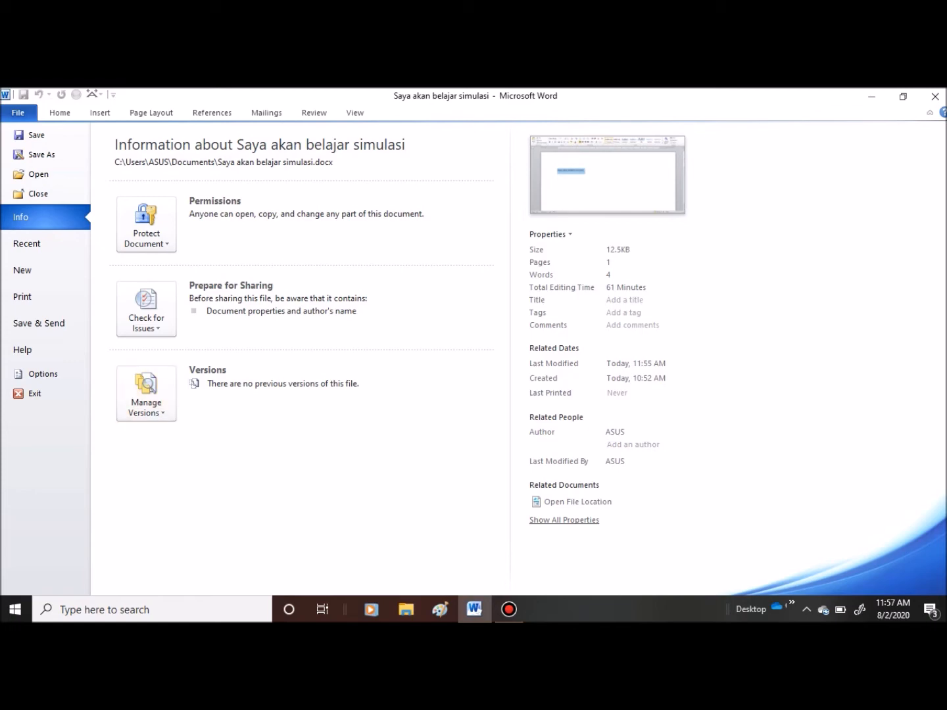
click(27, 244)
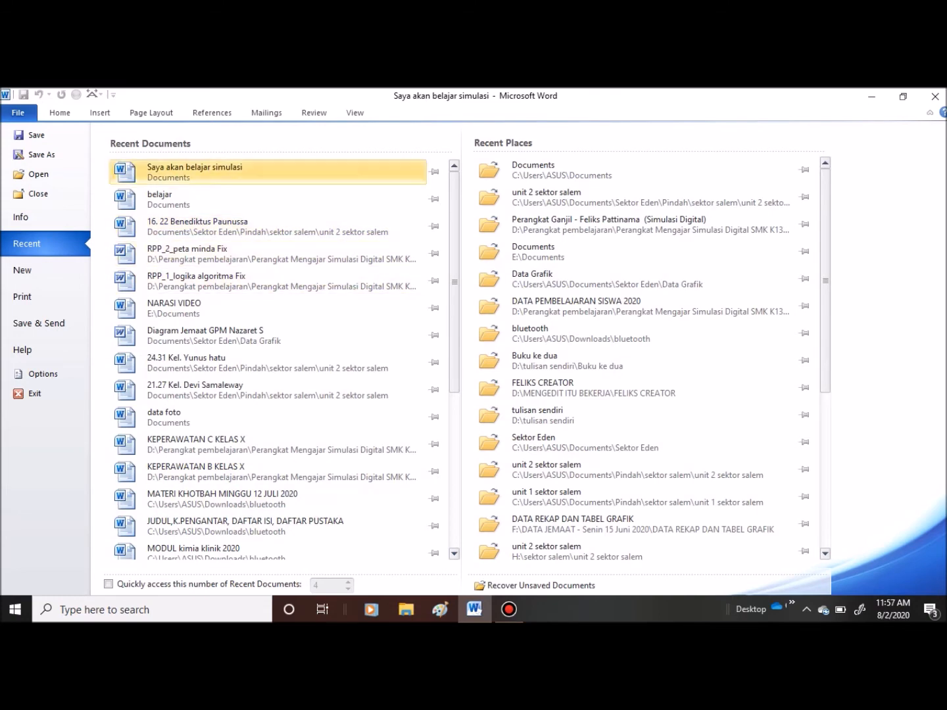
scroll(264, 431, down, 1)
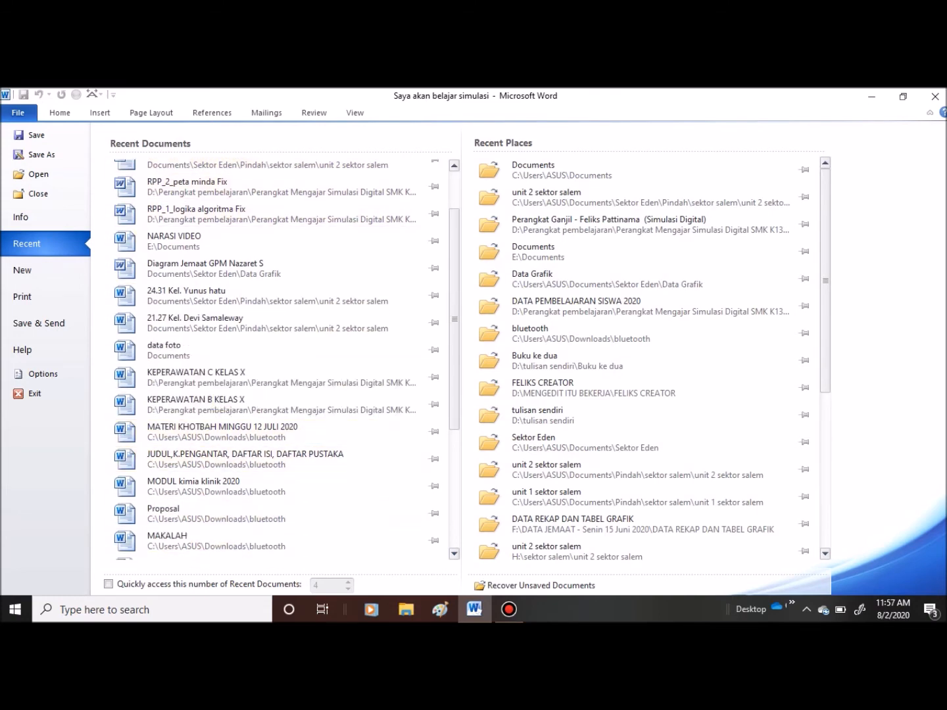
scroll(264, 270, up, 2)
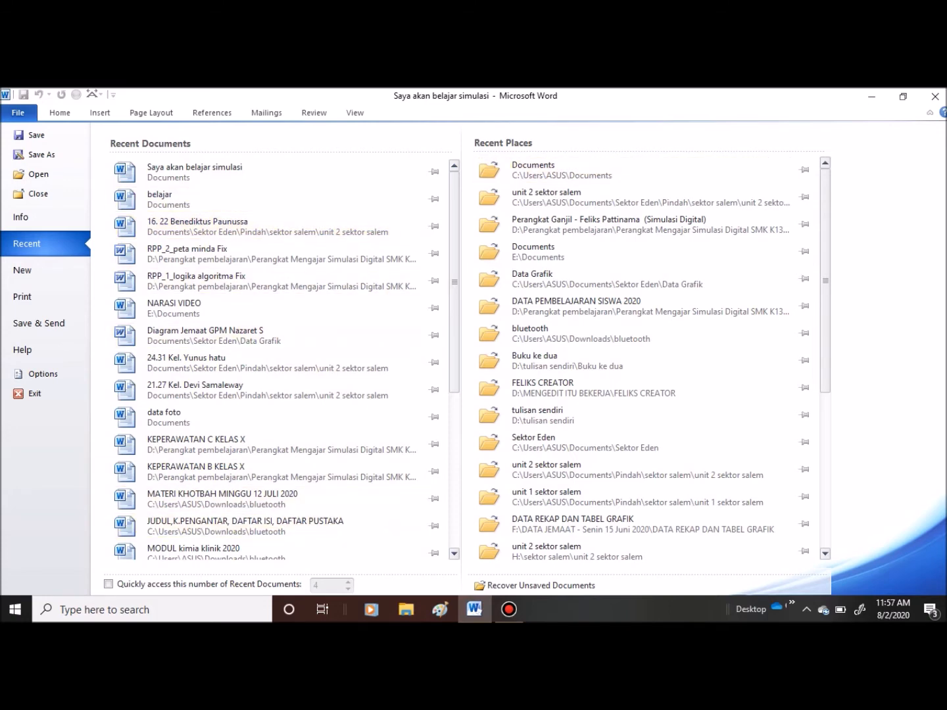
scroll(631, 337, down, 3)
scroll(632, 512, up, 2)
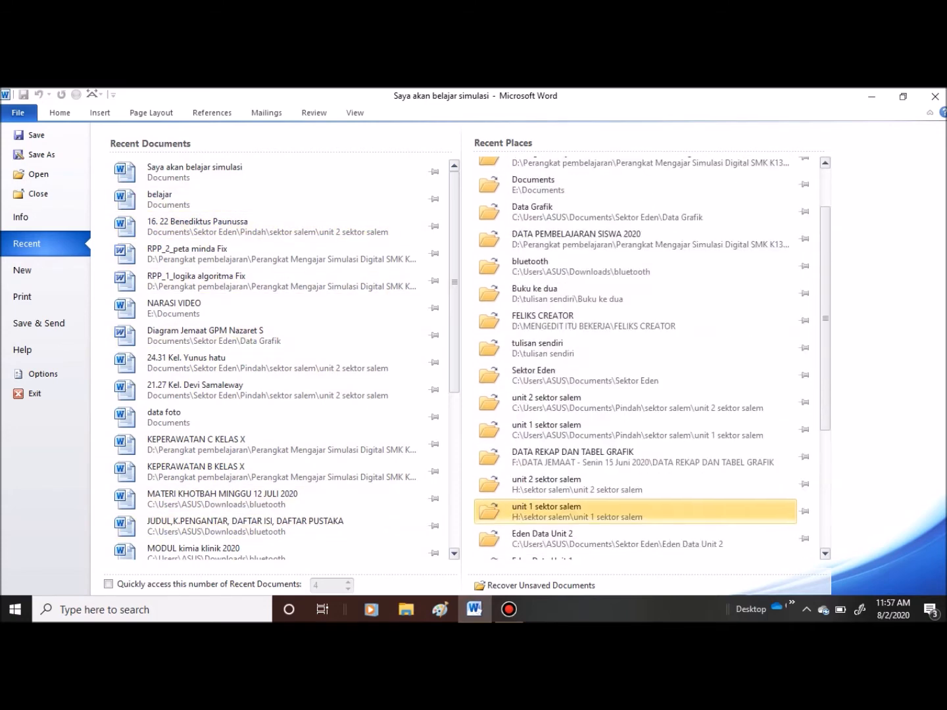
scroll(632, 293, up, 1)
scroll(631, 405, down, 2)
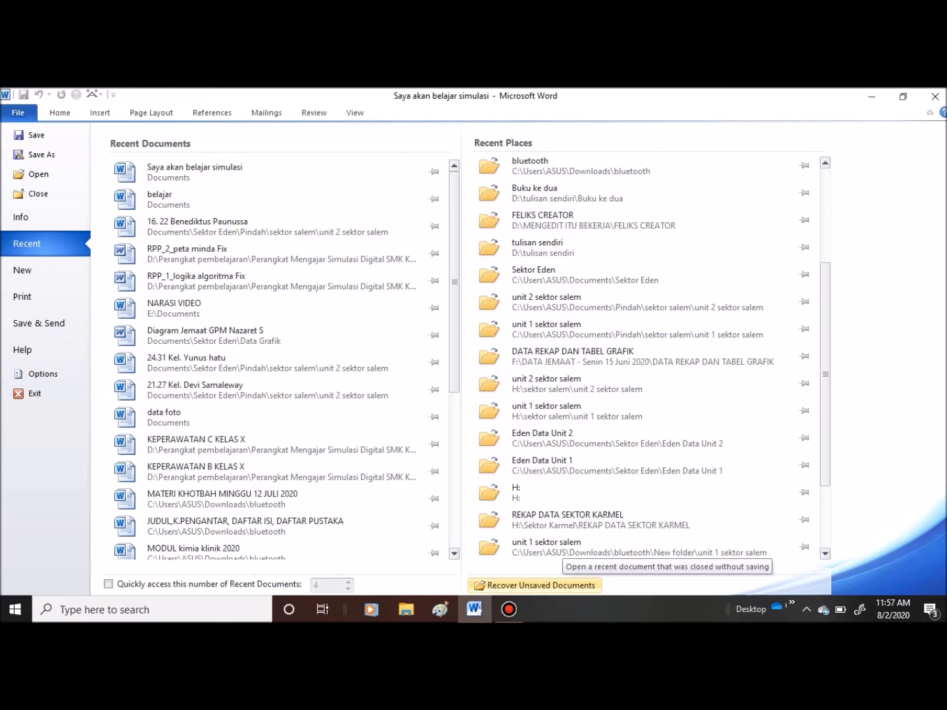
- Look through the available templates for a new document, including the Office.com template categories
click(26, 270)
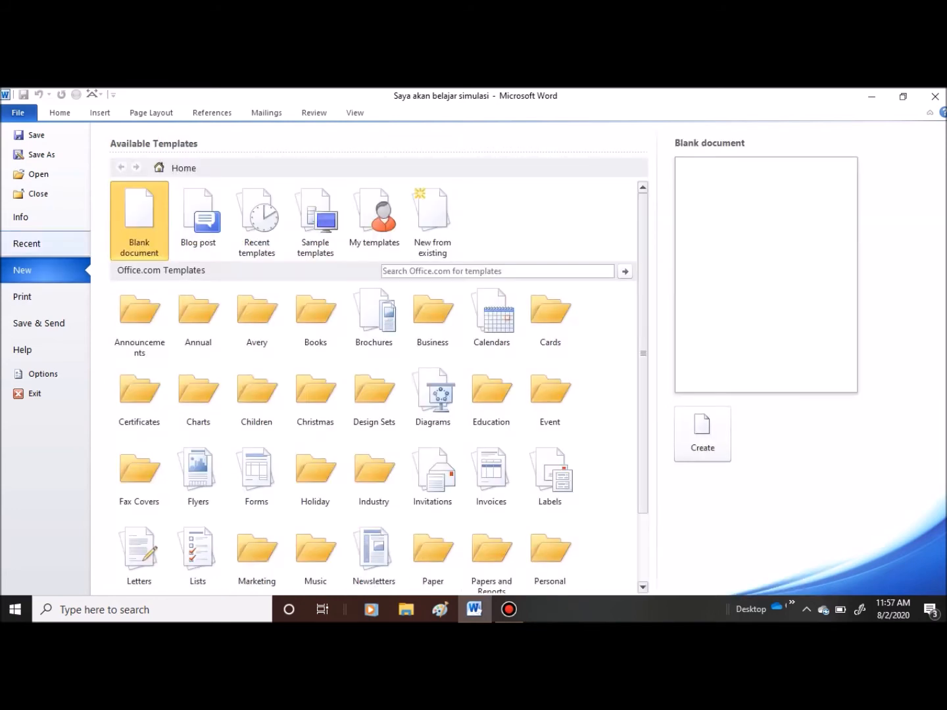
scroll(316, 388, down, 3)
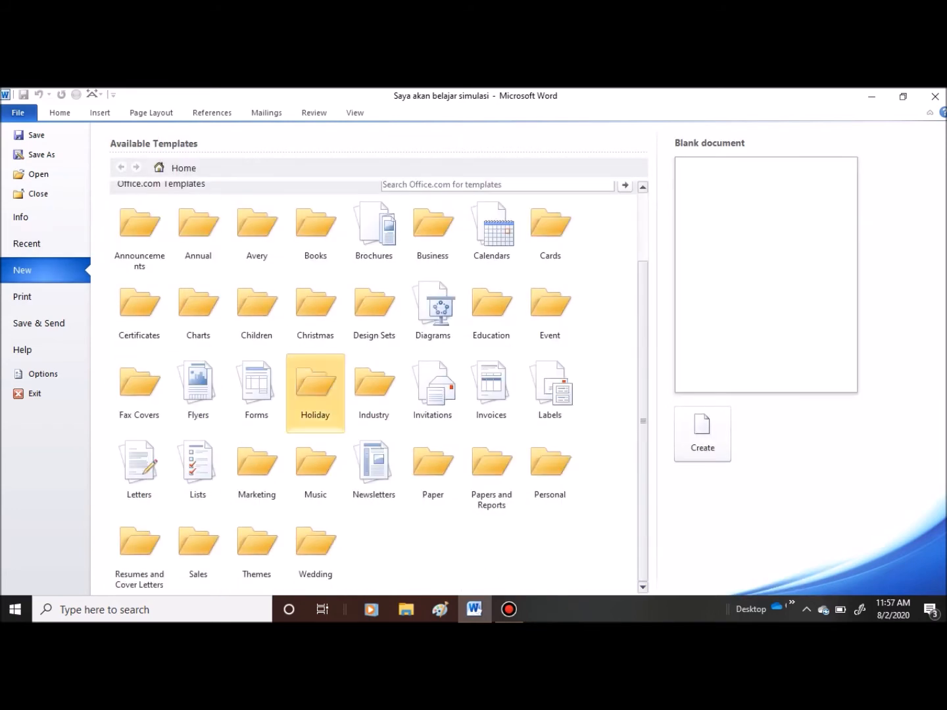
scroll(316, 394, up, 3)
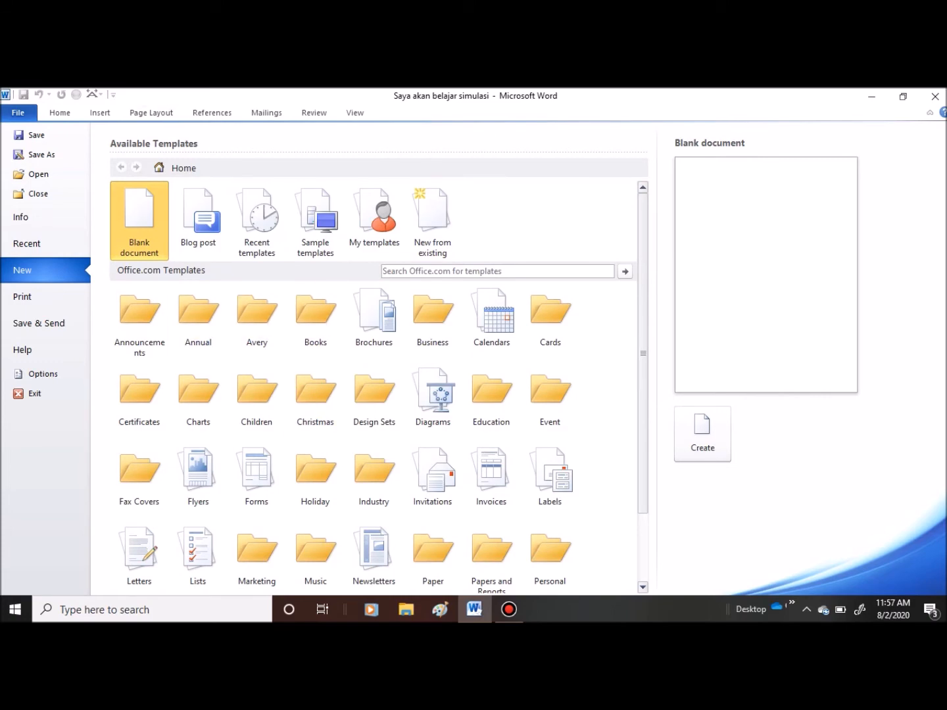
scroll(257, 223, down, 3)
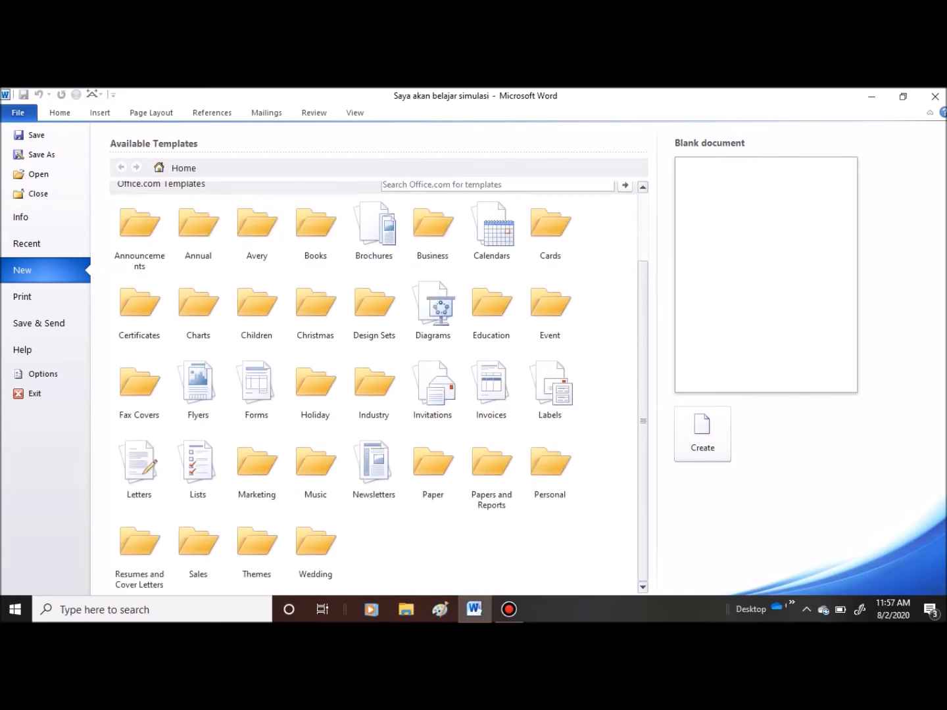
scroll(256, 223, up, 3)
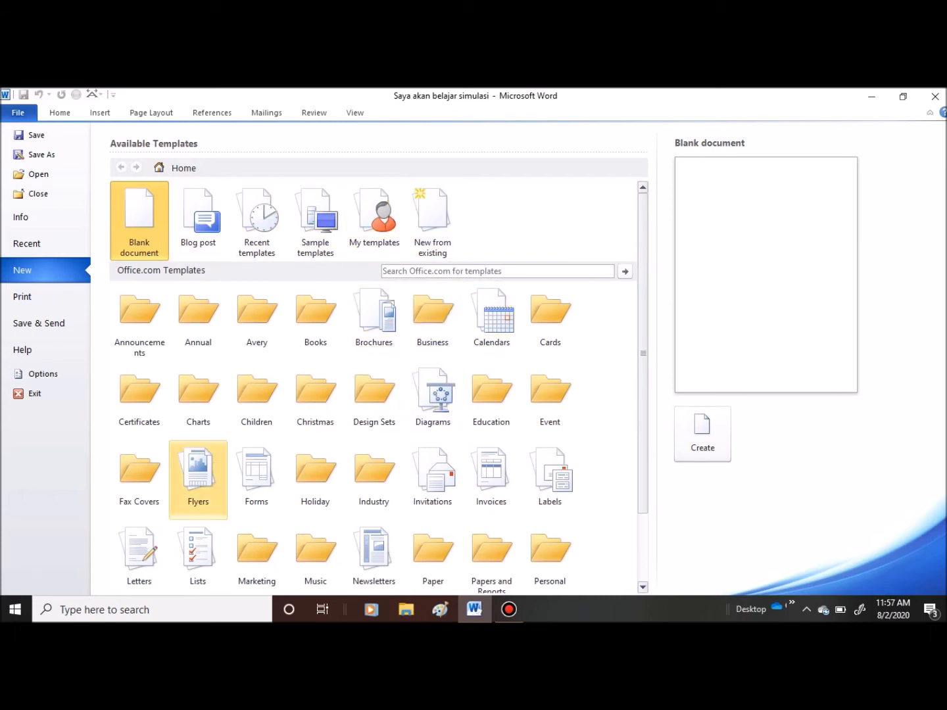
scroll(256, 471, down, 1)
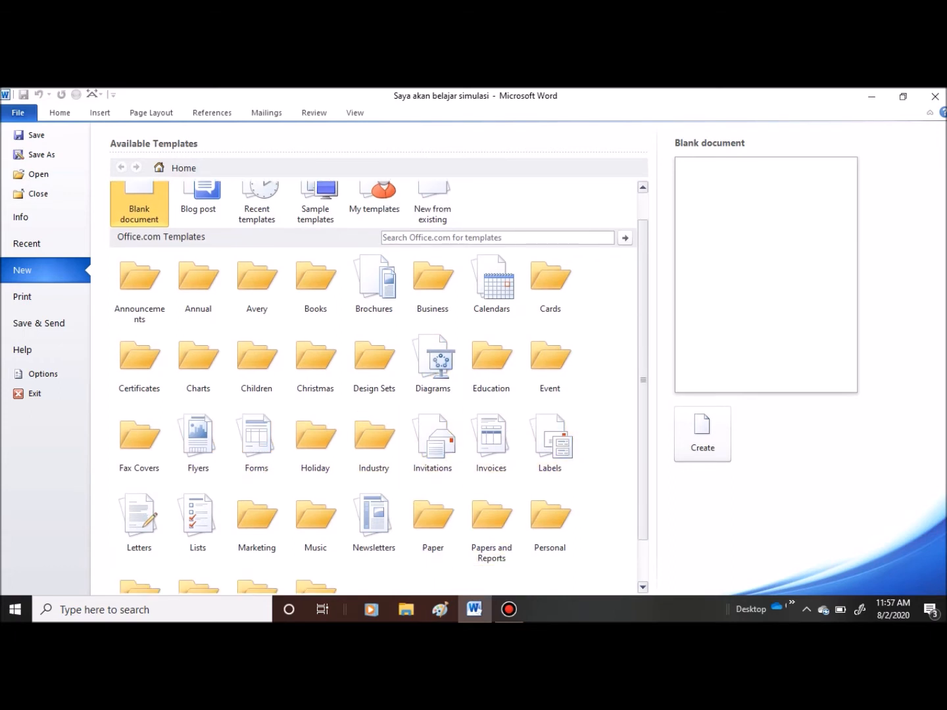
scroll(139, 500, down, 2)
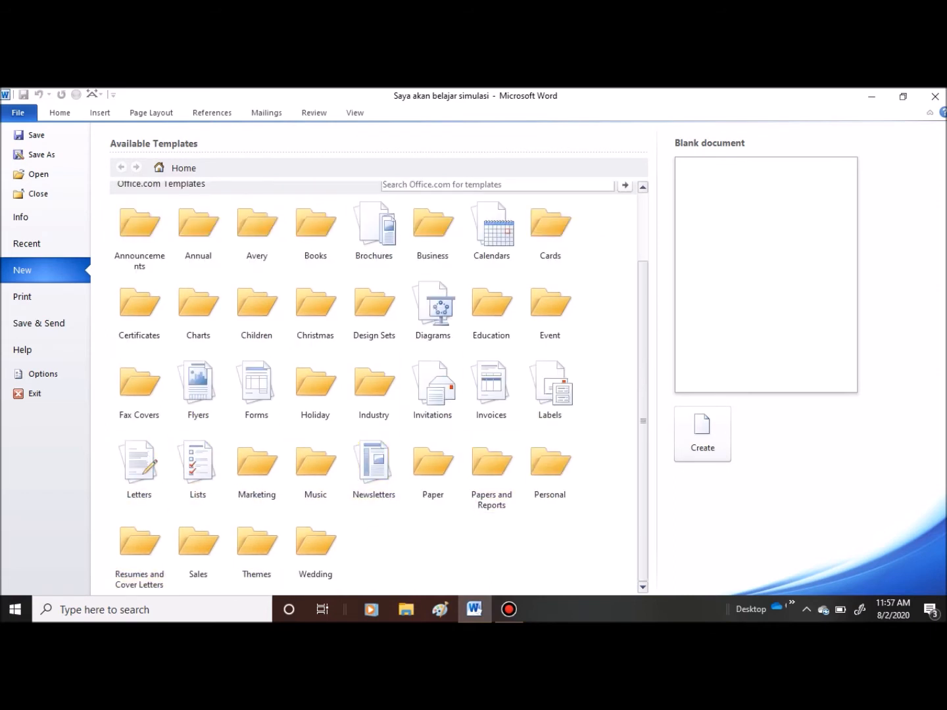
scroll(257, 336, up, 1)
scroll(257, 348, down, 1)
scroll(282, 342, up, 3)
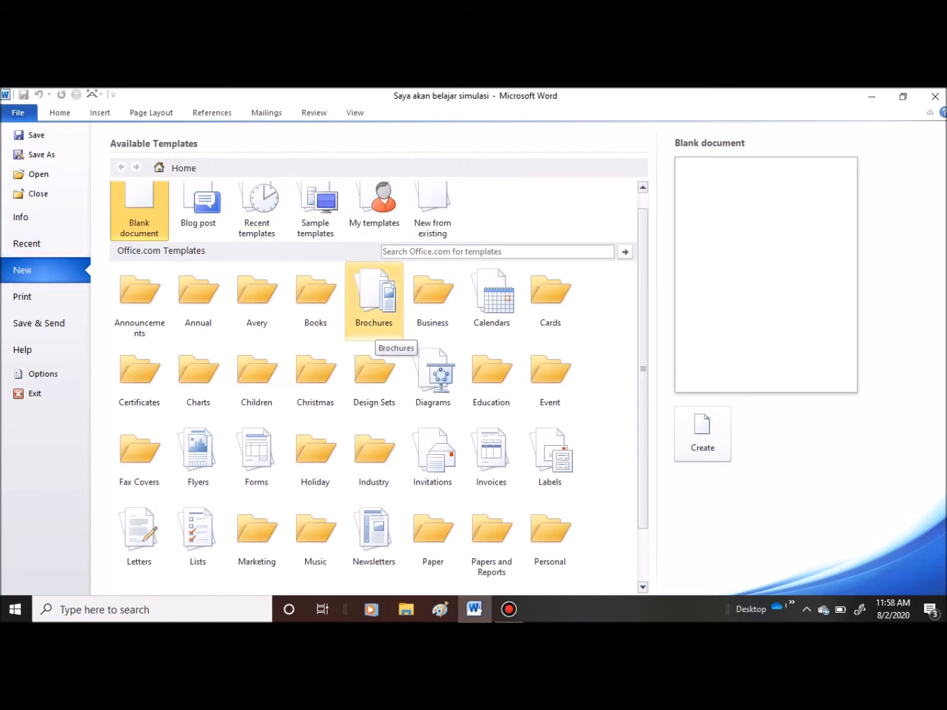
- Set the number of print copies to 8 in the document's print settings
click(27, 297)
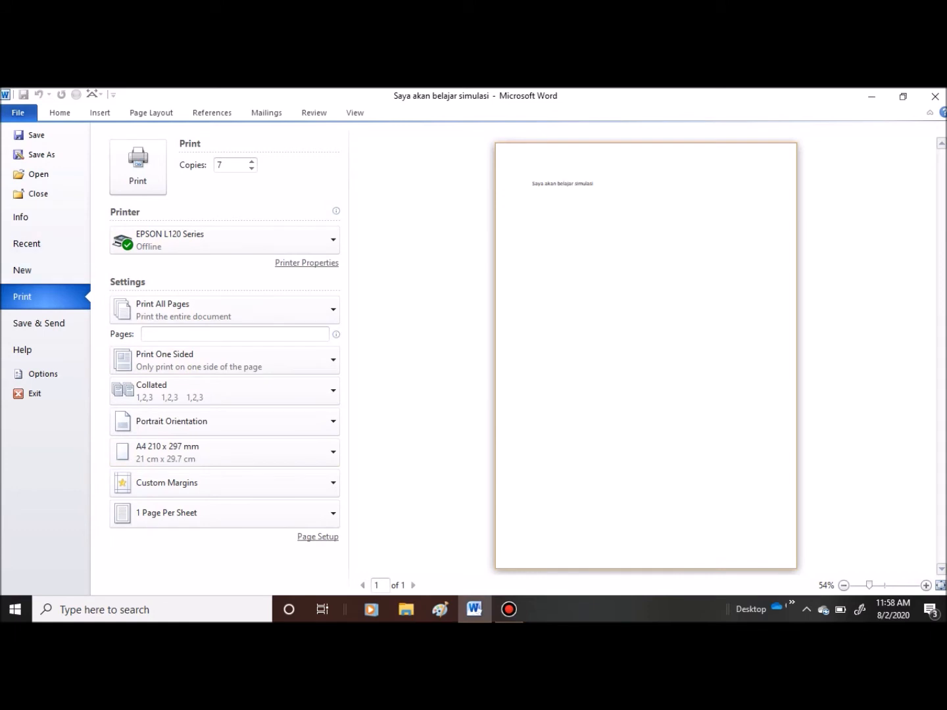
click(229, 165)
key(BackSpace)
click(252, 161)
click(252, 161)
click(252, 162)
click(251, 161)
click(252, 162)
click(251, 162)
click(252, 162)
click(252, 168)
click(251, 162)
click(252, 162)
click(252, 161)
click(252, 170)
click(252, 169)
- Look through the list of installed printers and close it without choosing a different one
click(223, 240)
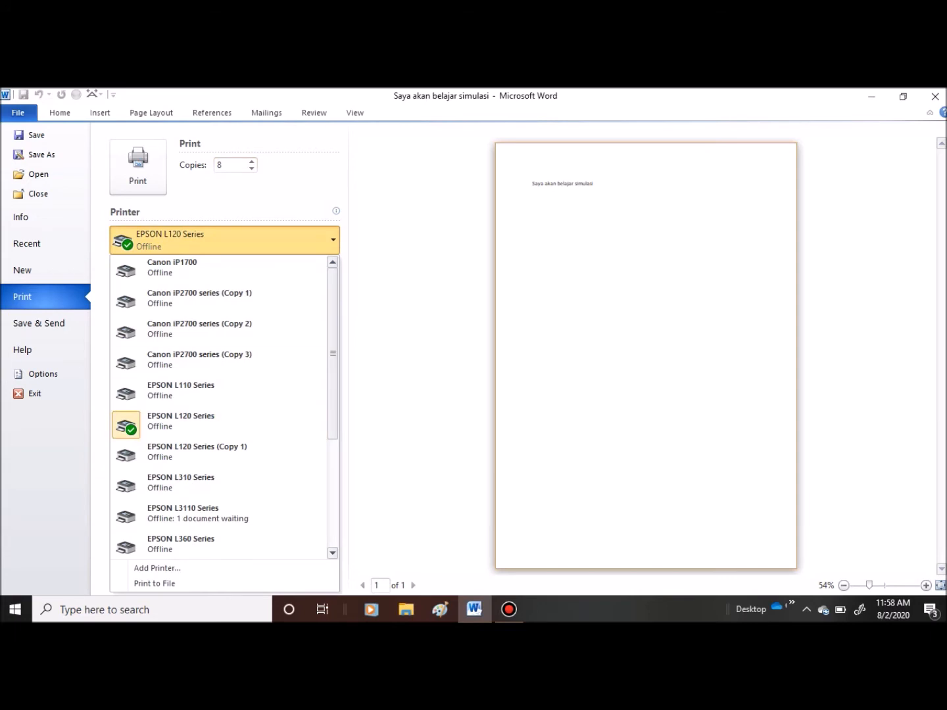
scroll(217, 328, down, 3)
scroll(218, 327, up, 3)
scroll(218, 450, down, 3)
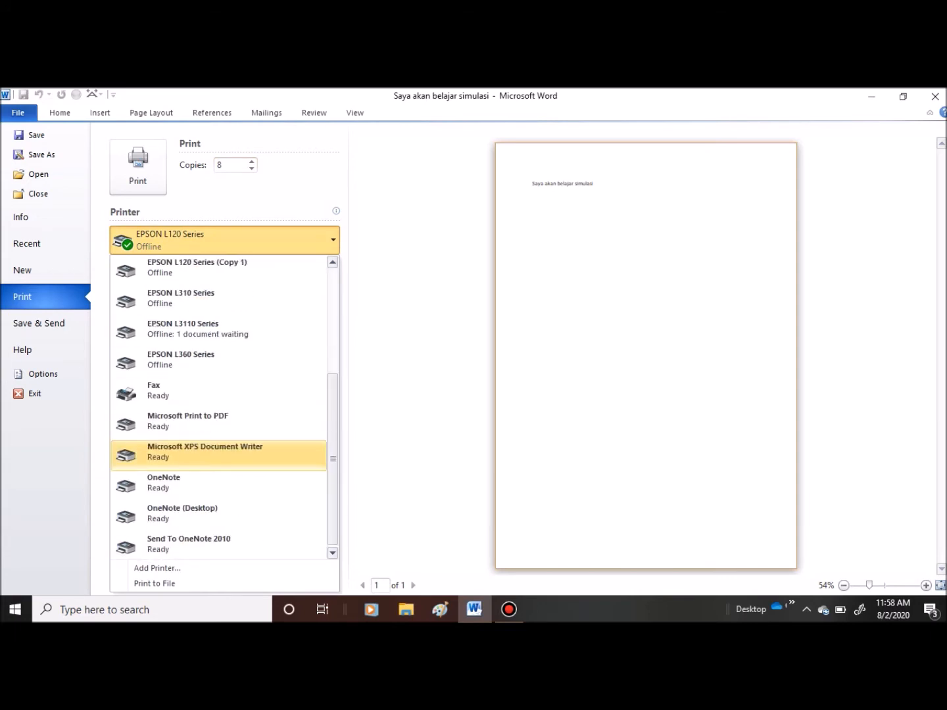
scroll(216, 301, up, 3)
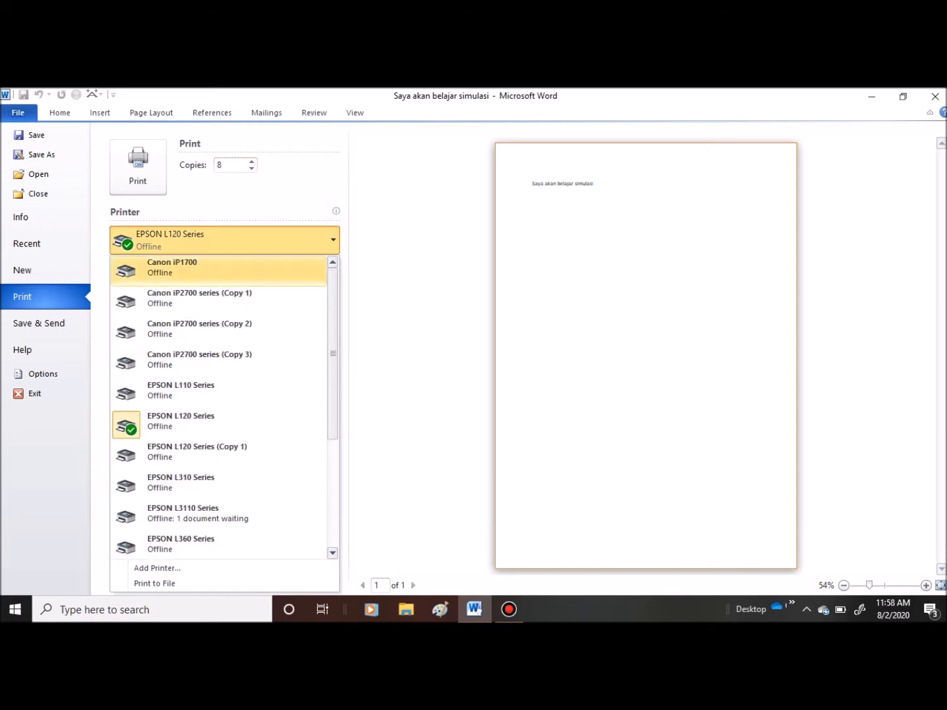
click(223, 240)
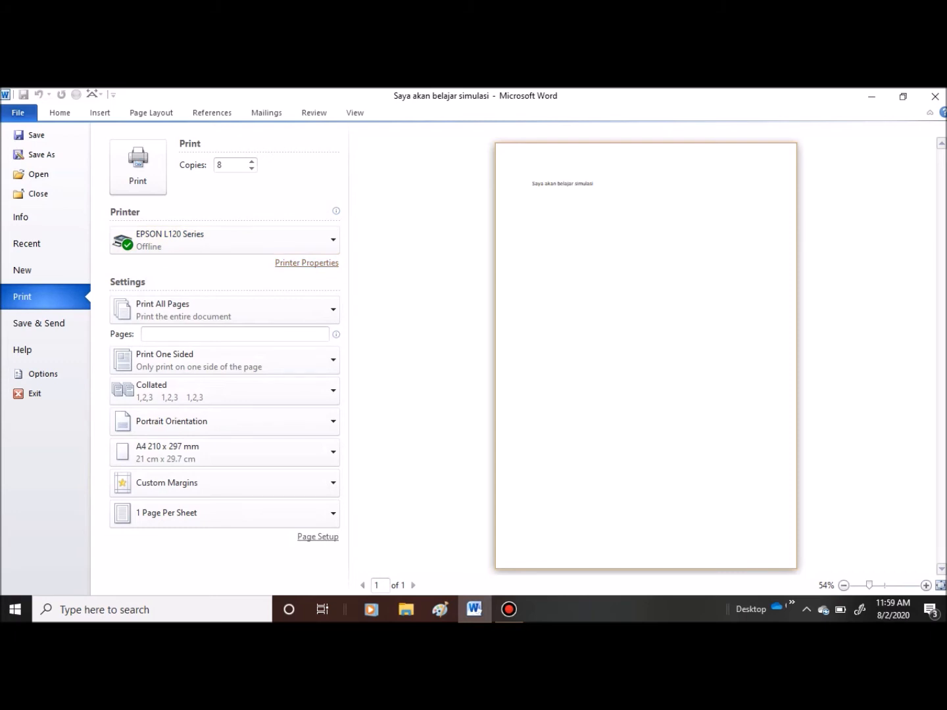
- Look through the main, additional and maintenance settings in the EPSON L120 Series printer properties, and close them without changes
click(307, 264)
click(70, 127)
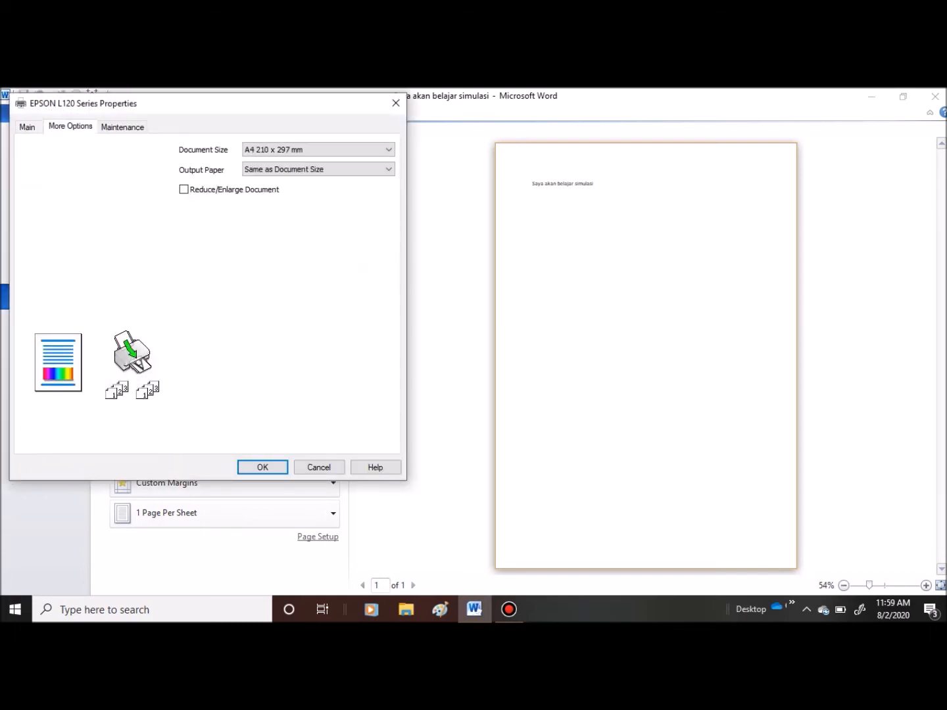
click(121, 128)
click(27, 128)
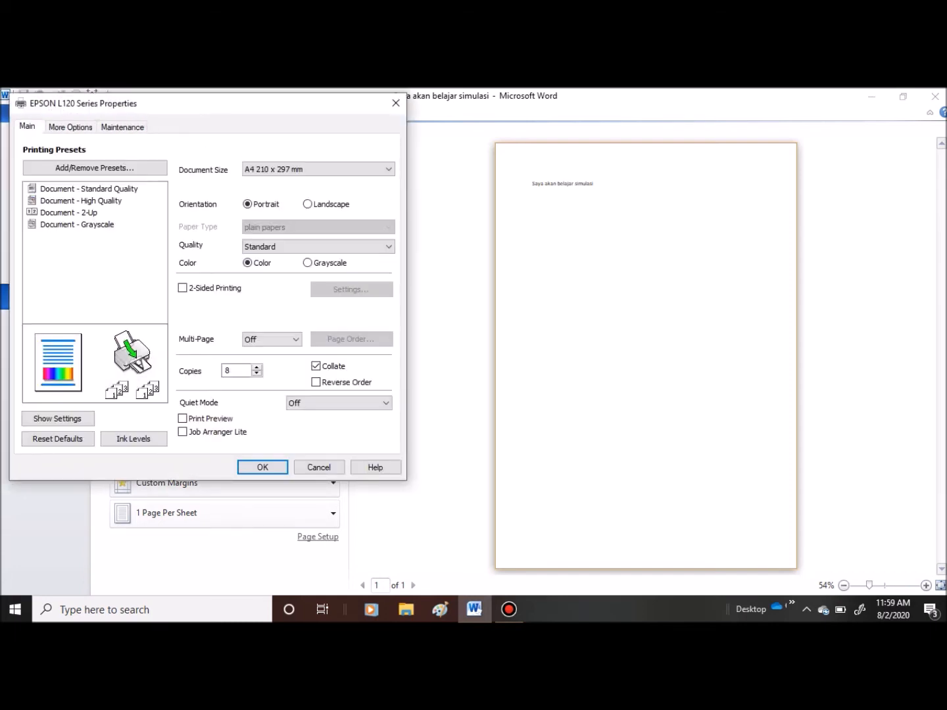
click(71, 128)
click(122, 127)
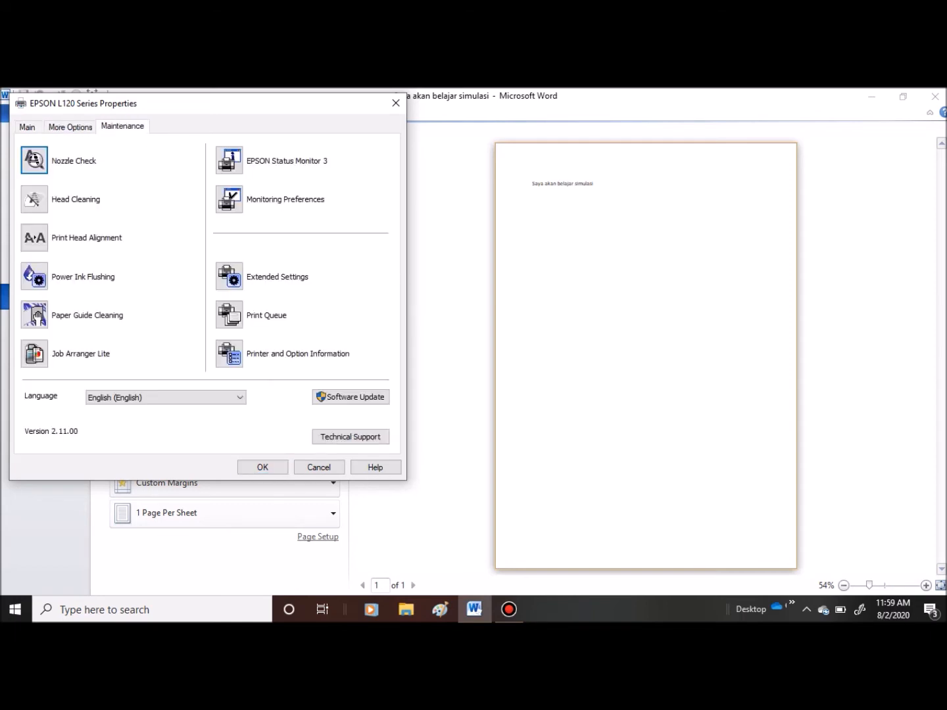
drag(378, 103, 381, 105)
click(400, 104)
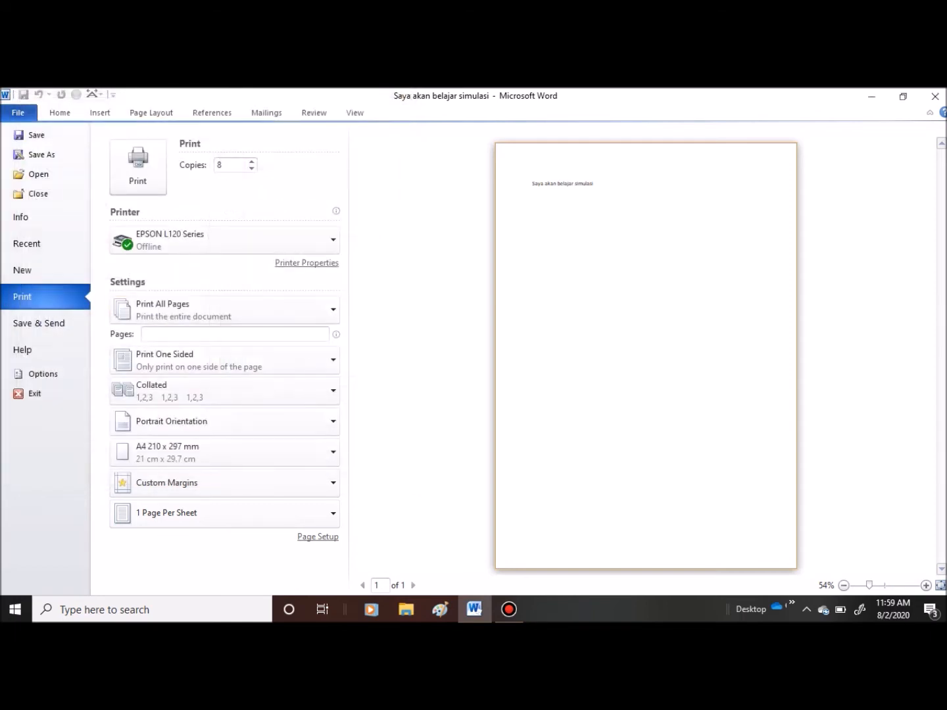
- Look through the options for which part of the document to print, keeping Print All Pages
click(223, 309)
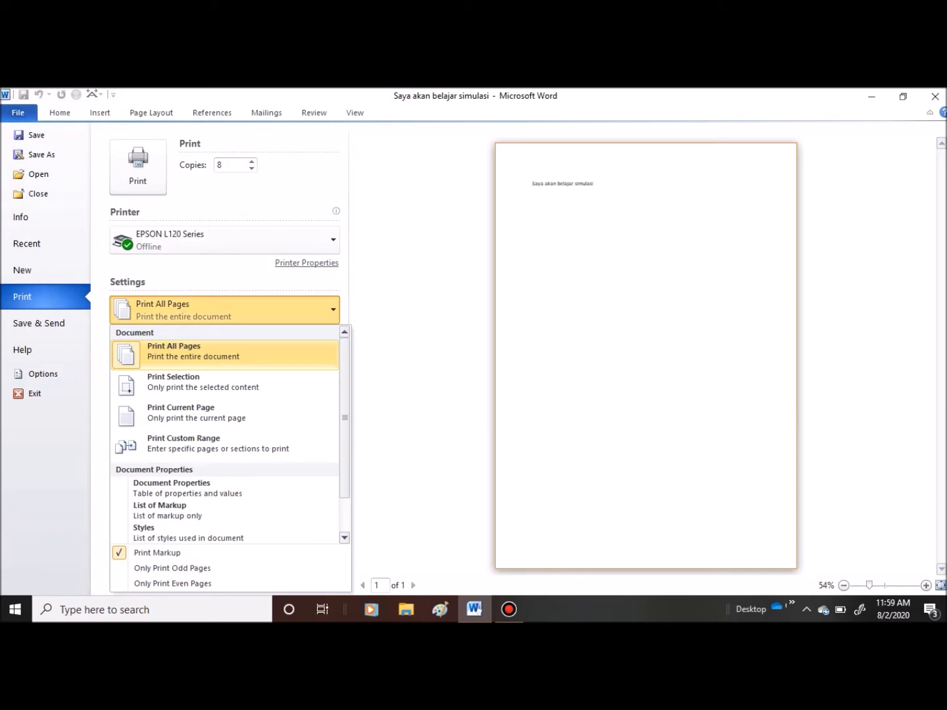
click(224, 309)
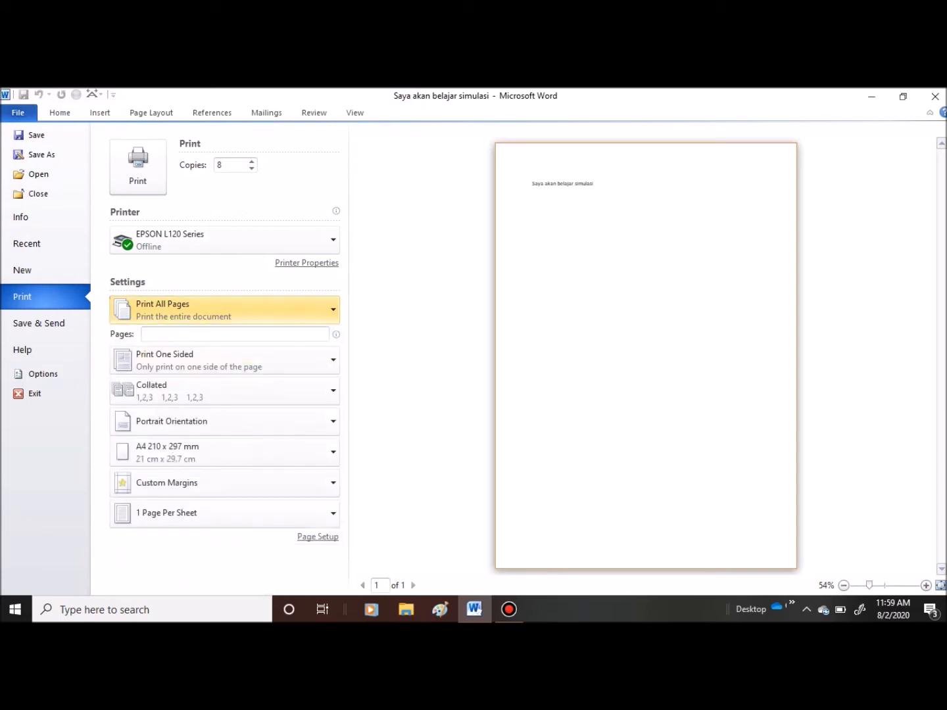
click(223, 310)
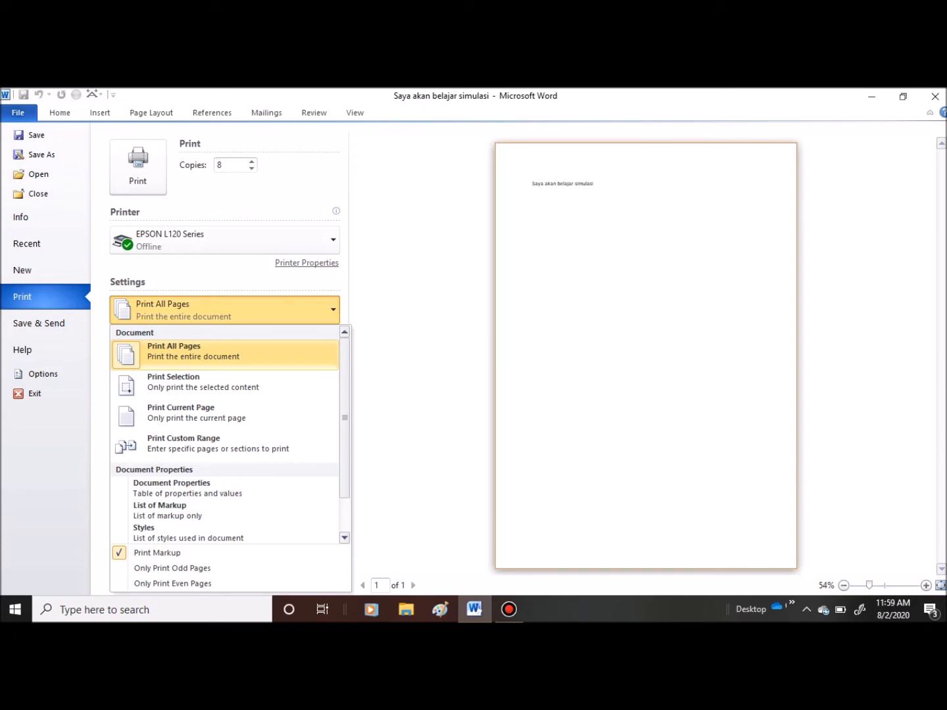
click(224, 310)
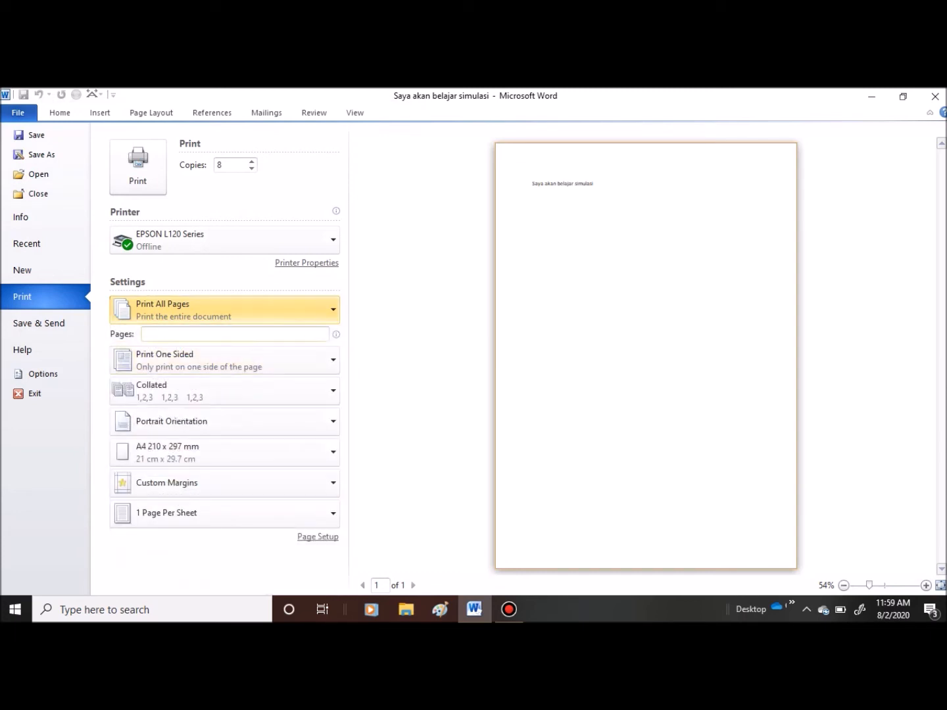
- Try custom print ranges of page 1, 2 and 3 in turn, clearing the page range after each
click(223, 334)
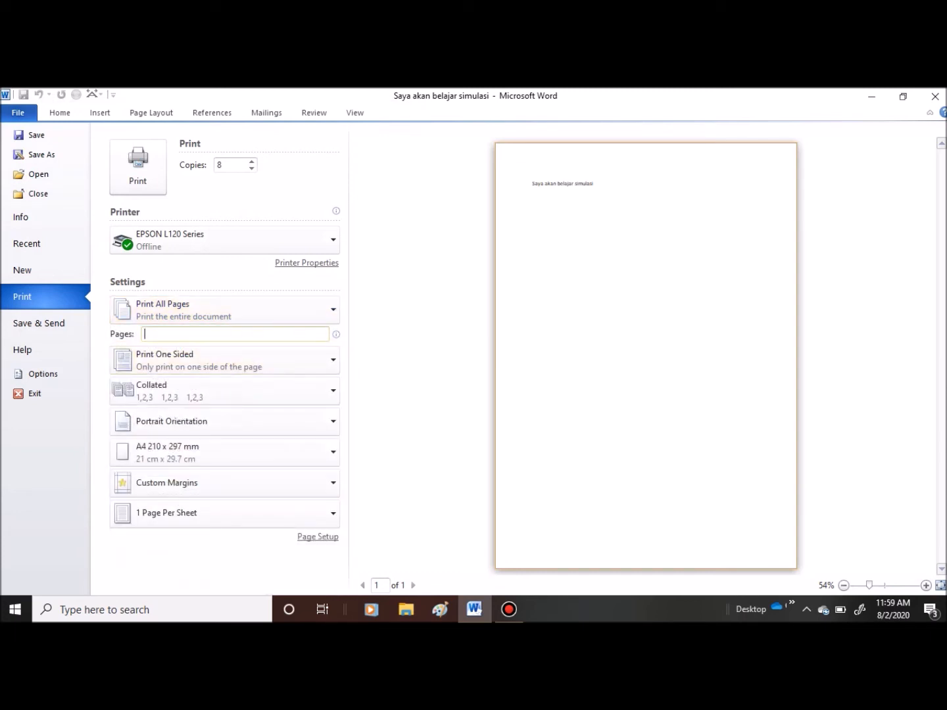
text(1)
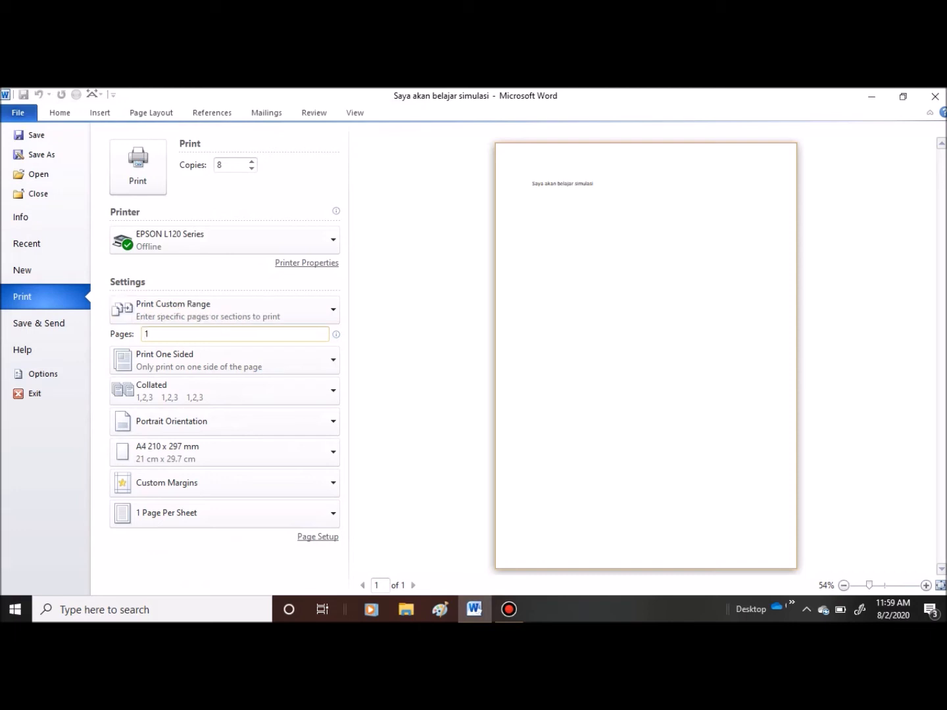
key(BackSpace)
text(1)
key(BackSpace)
text(2)
key(BackSpace)
text(3)
key(BackSpace)
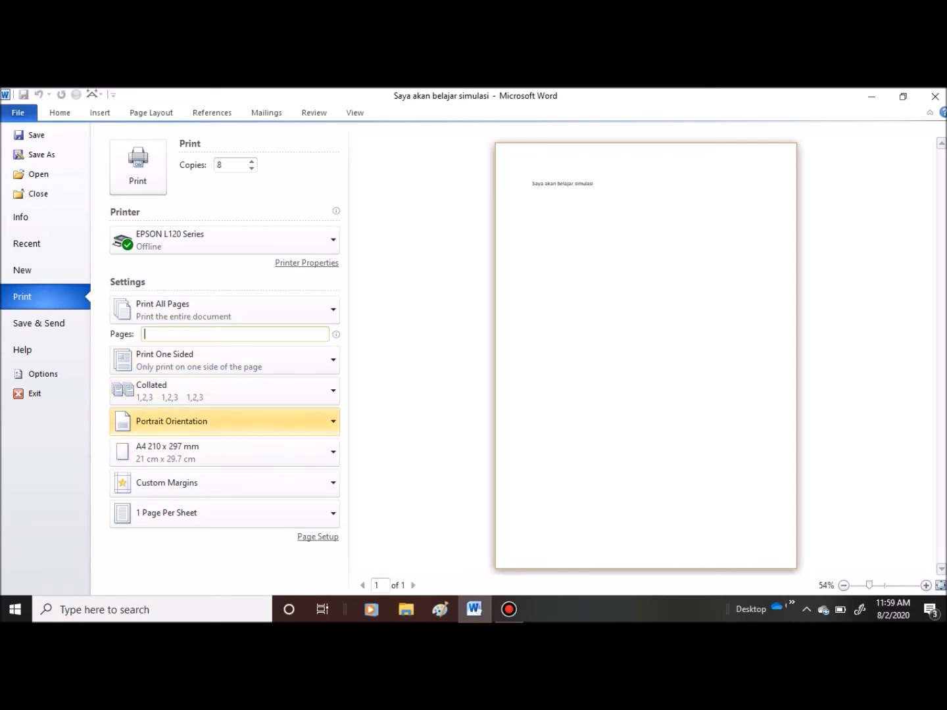
- Try the landscape orientation in the print settings and return the page to portrait
click(198, 421)
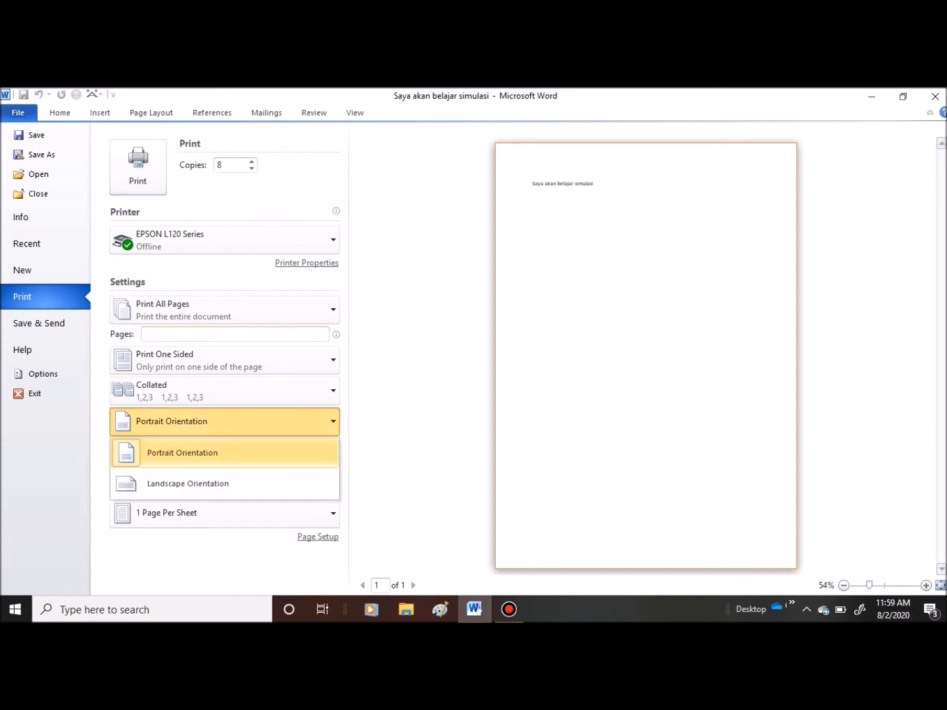
click(197, 452)
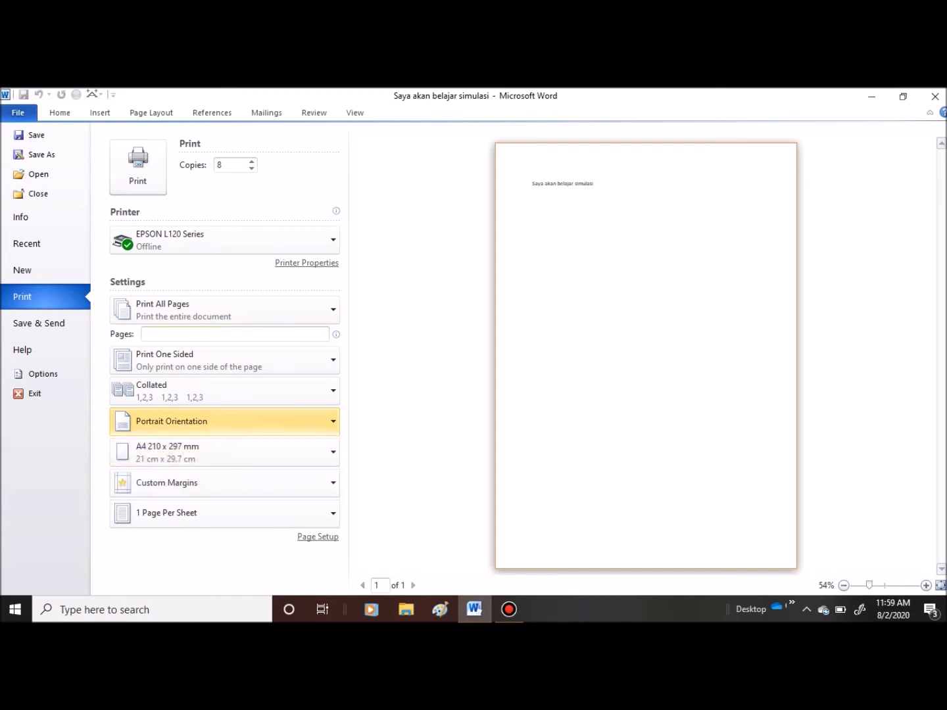
click(197, 421)
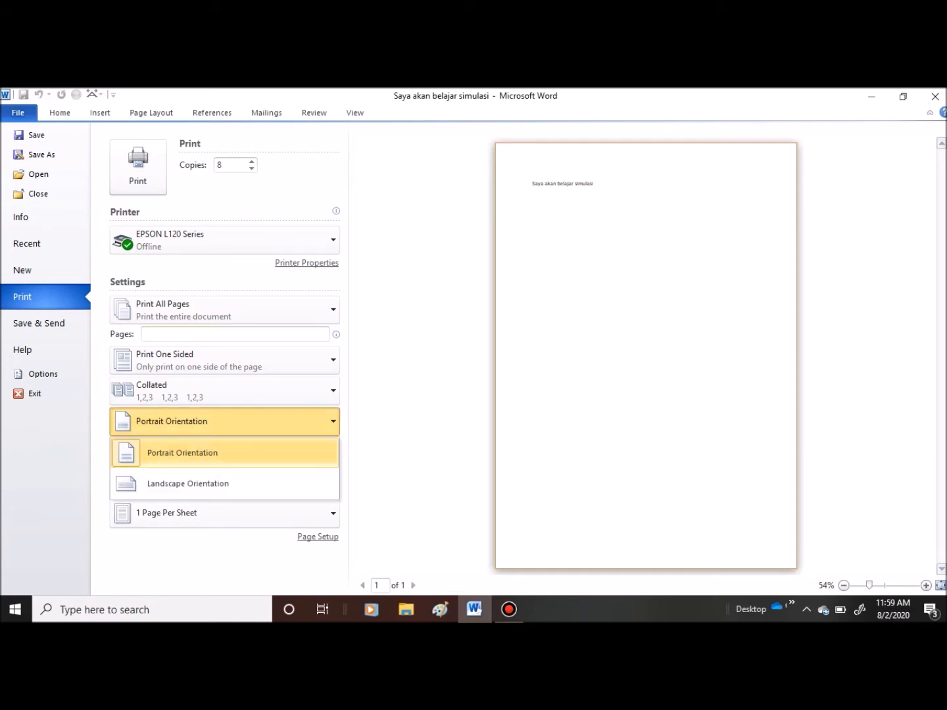
click(187, 484)
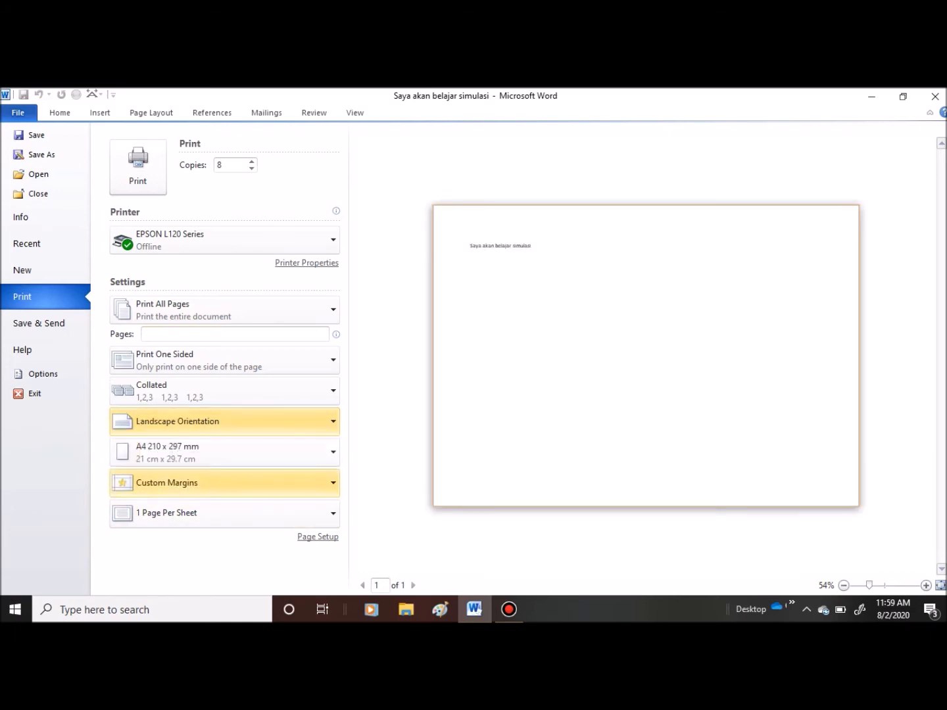
click(198, 421)
click(182, 453)
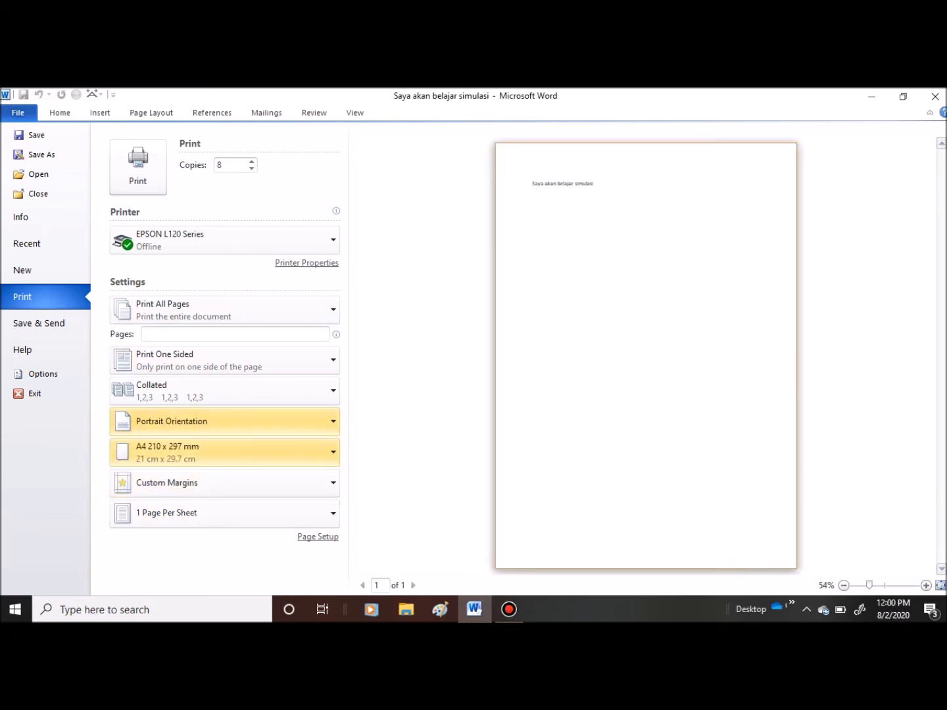
- Look through the available paper sizes and the preset page margins in the print settings
click(197, 453)
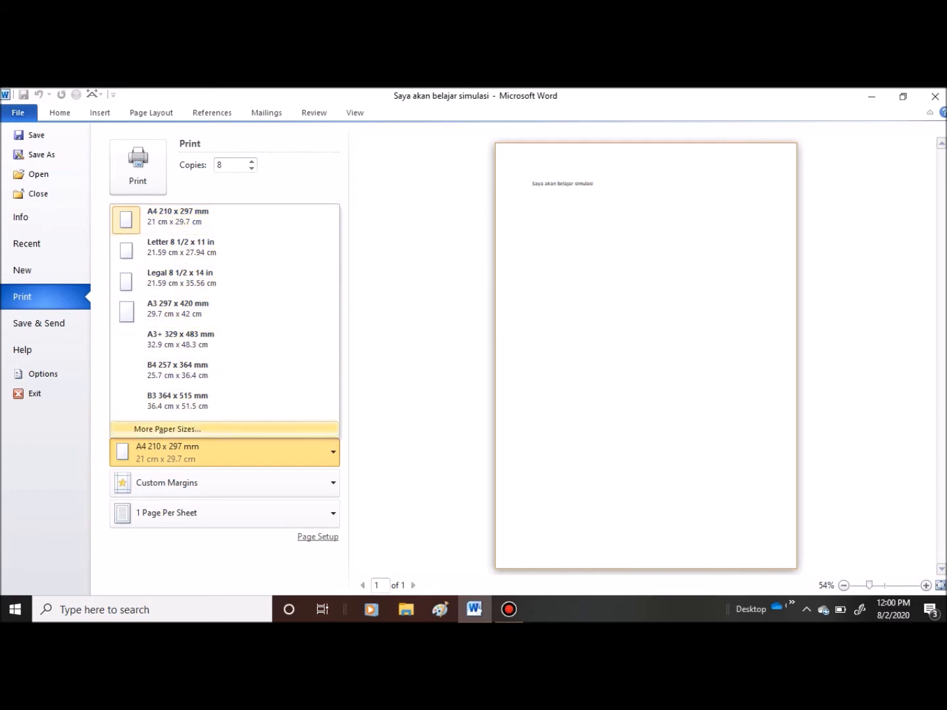
key(Escape)
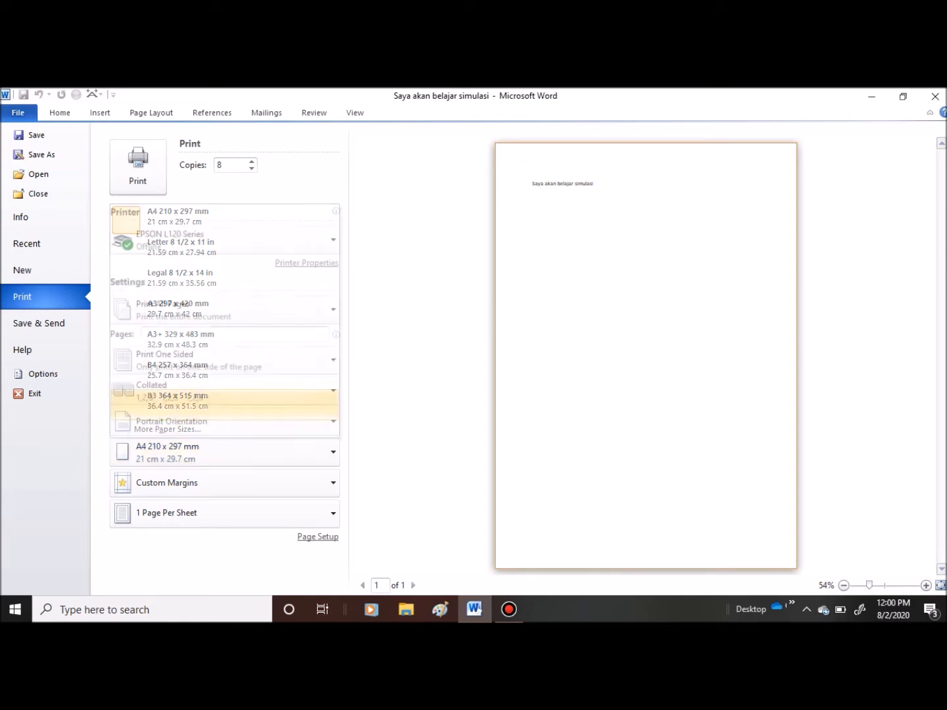
click(224, 483)
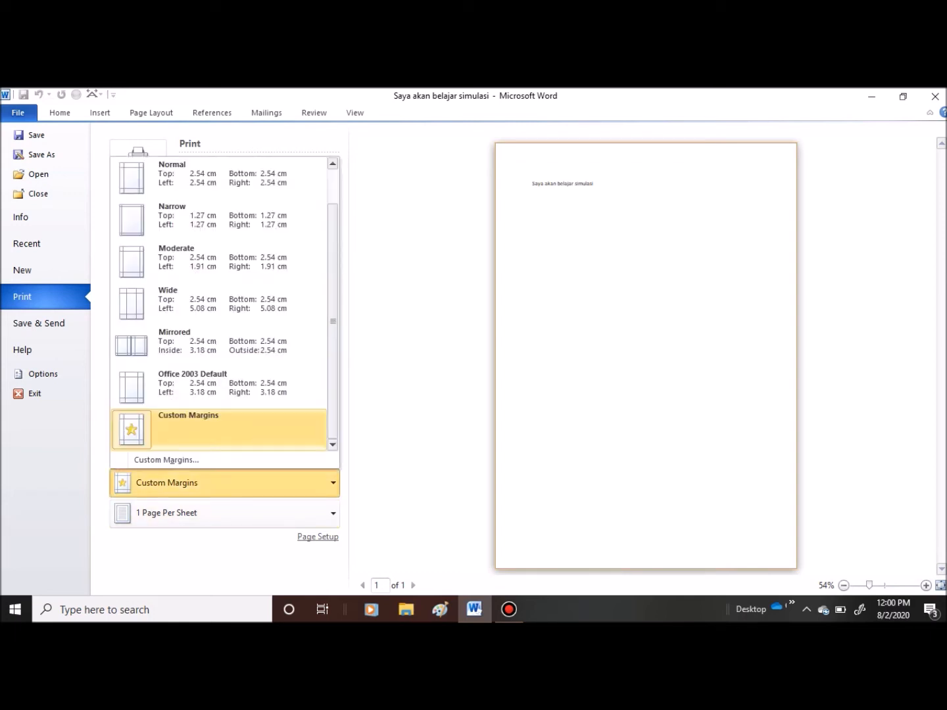
drag(333, 230, 334, 192)
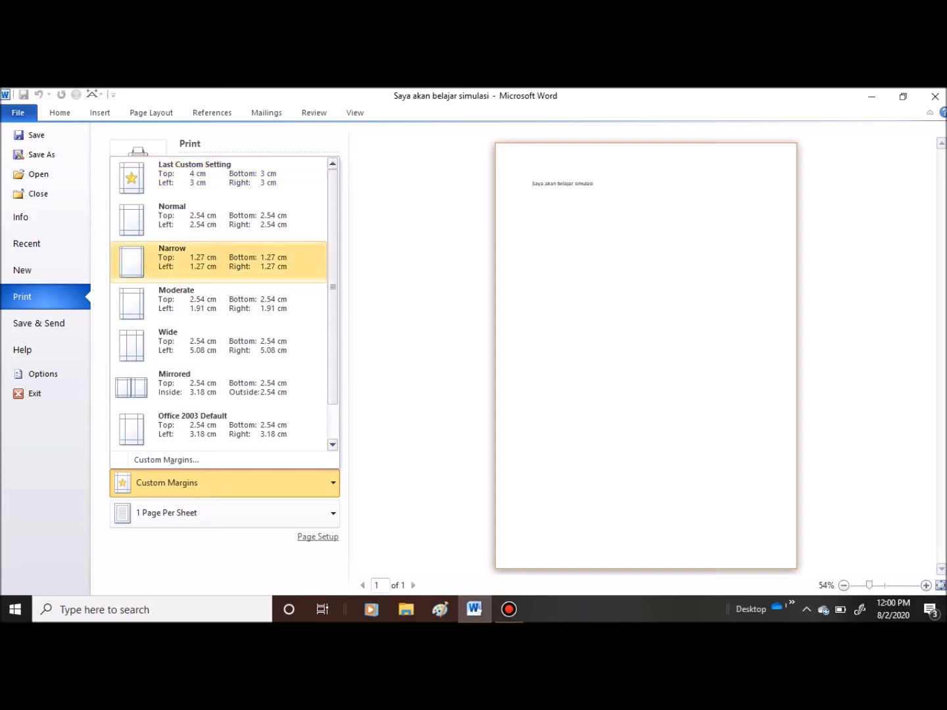
scroll(218, 191, down, 1)
scroll(219, 304, up, 1)
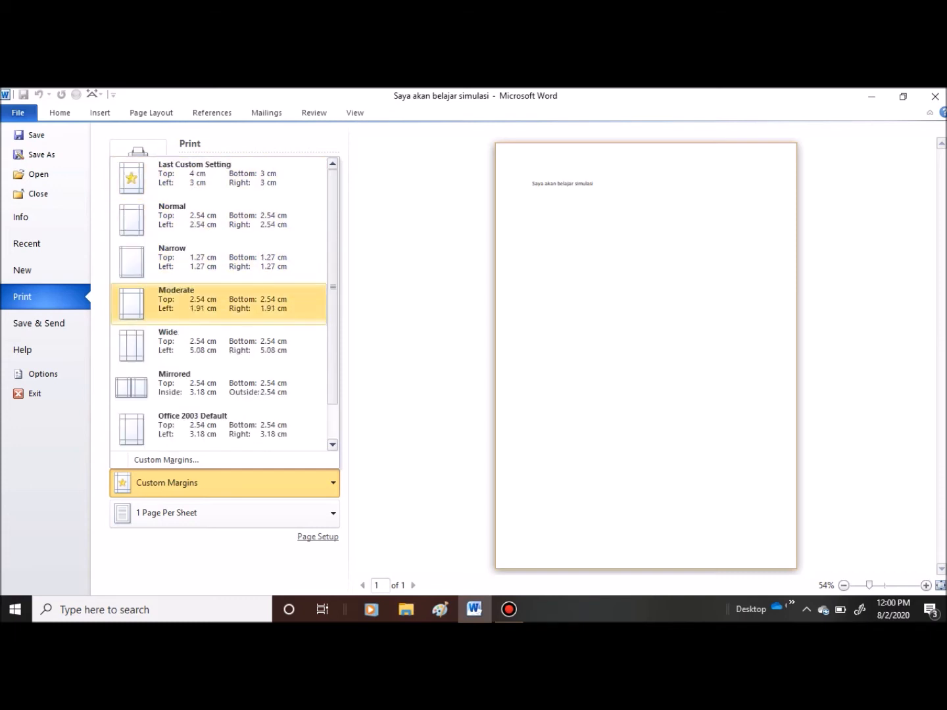
scroll(218, 217, down, 1)
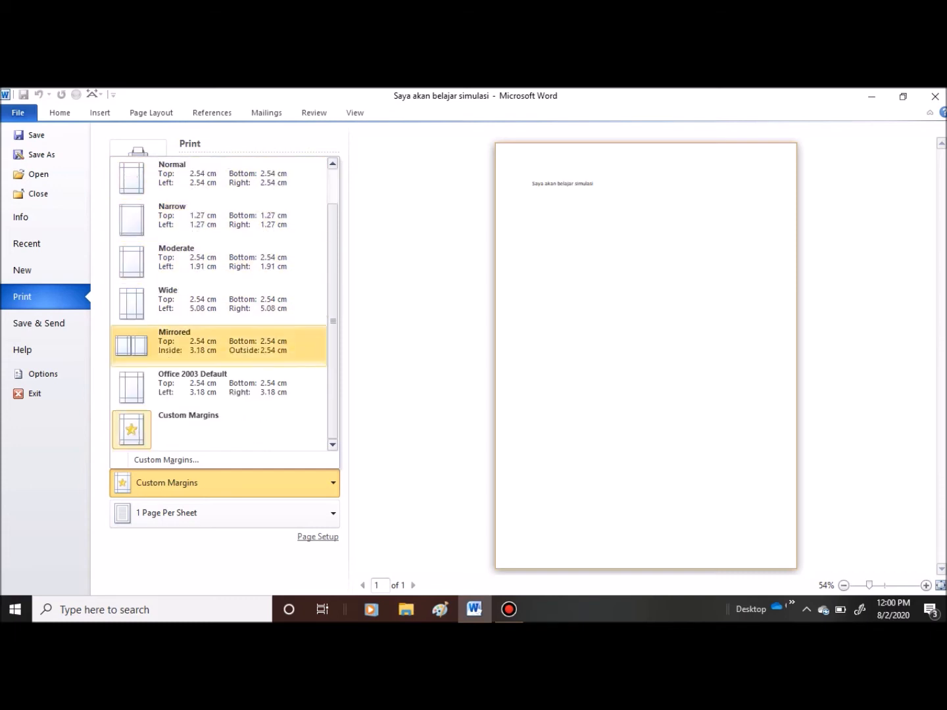
- Review the custom margins and paper settings in Page Setup and close it without changes
click(166, 460)
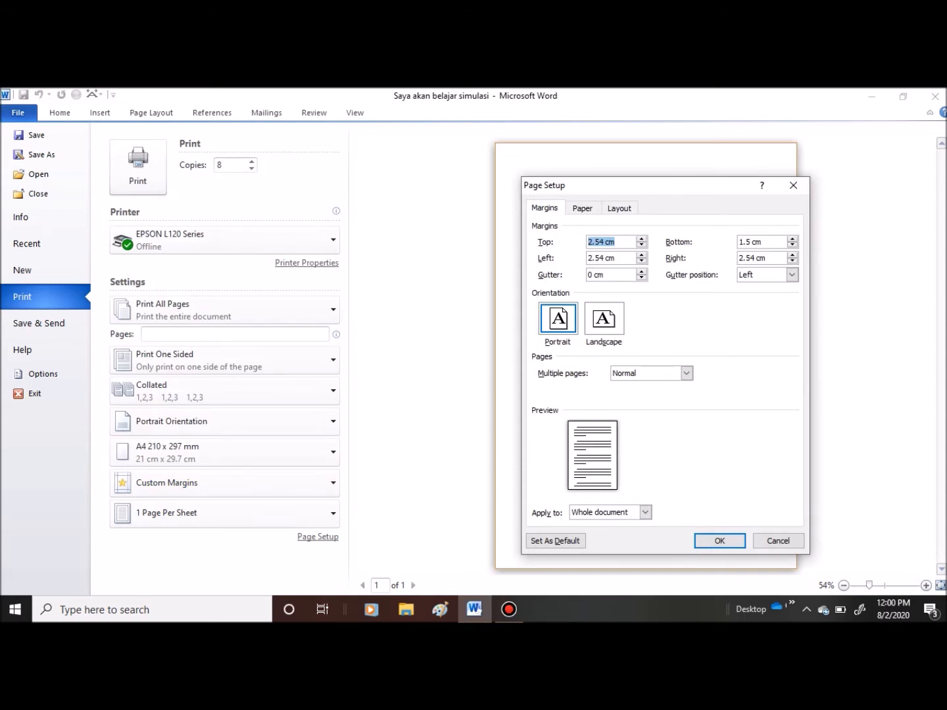
click(582, 208)
click(544, 208)
drag(612, 187, 508, 157)
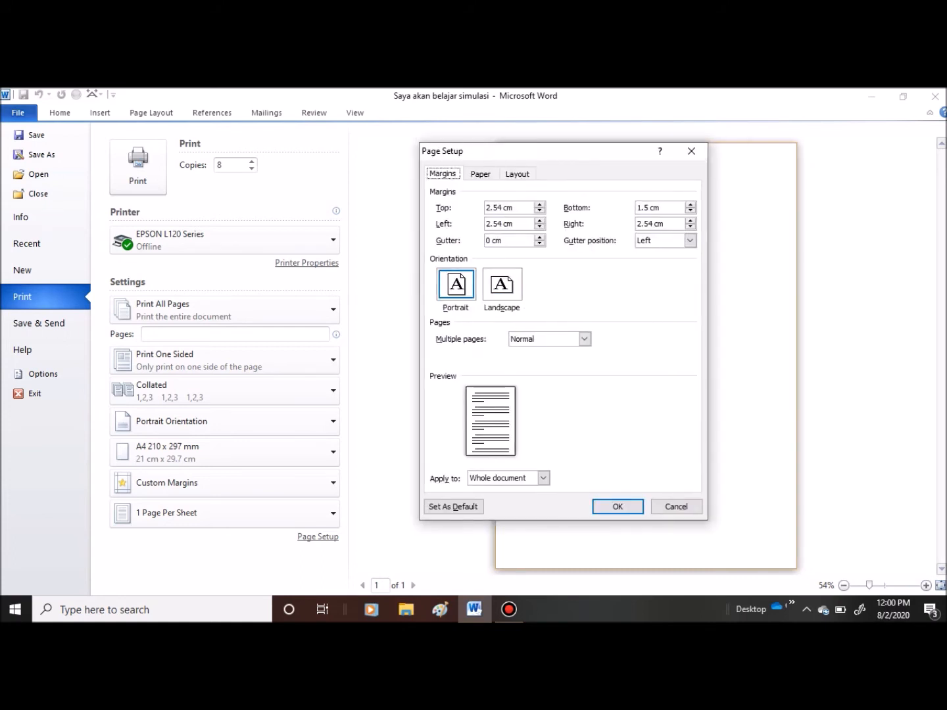
click(691, 151)
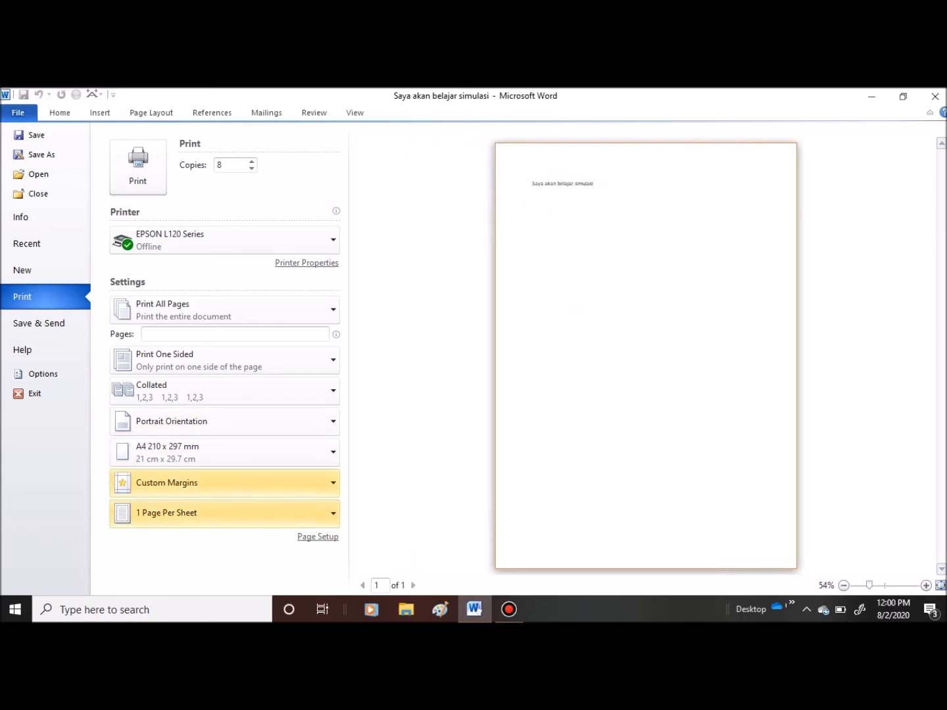
- Look through the pages-per-sheet options and the Page Setup paper and layout settings without changing them
click(224, 513)
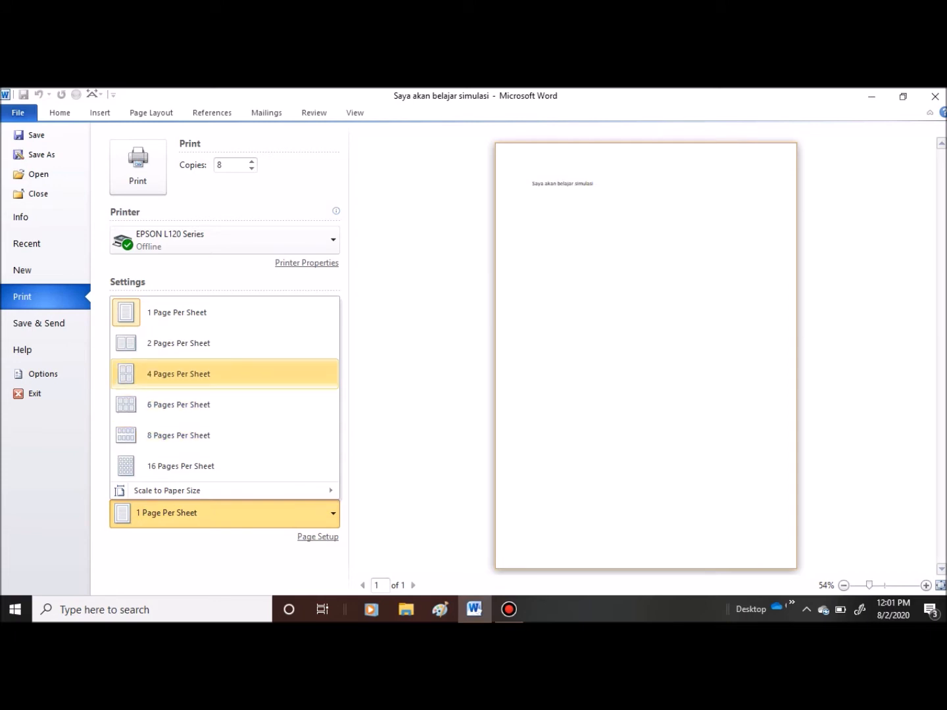
key(Escape)
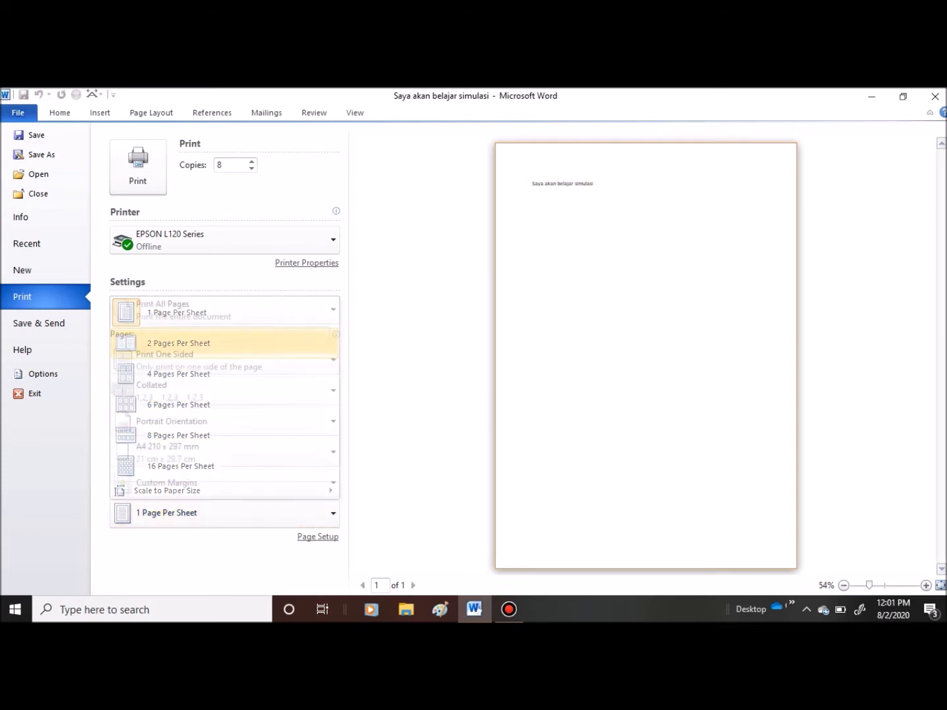
click(318, 536)
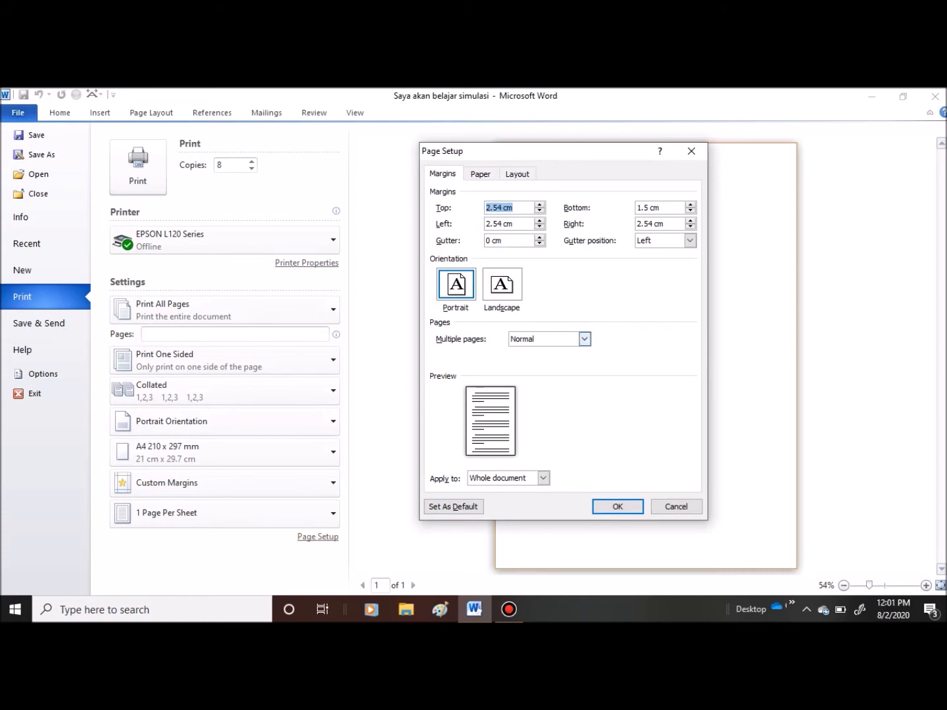
click(481, 174)
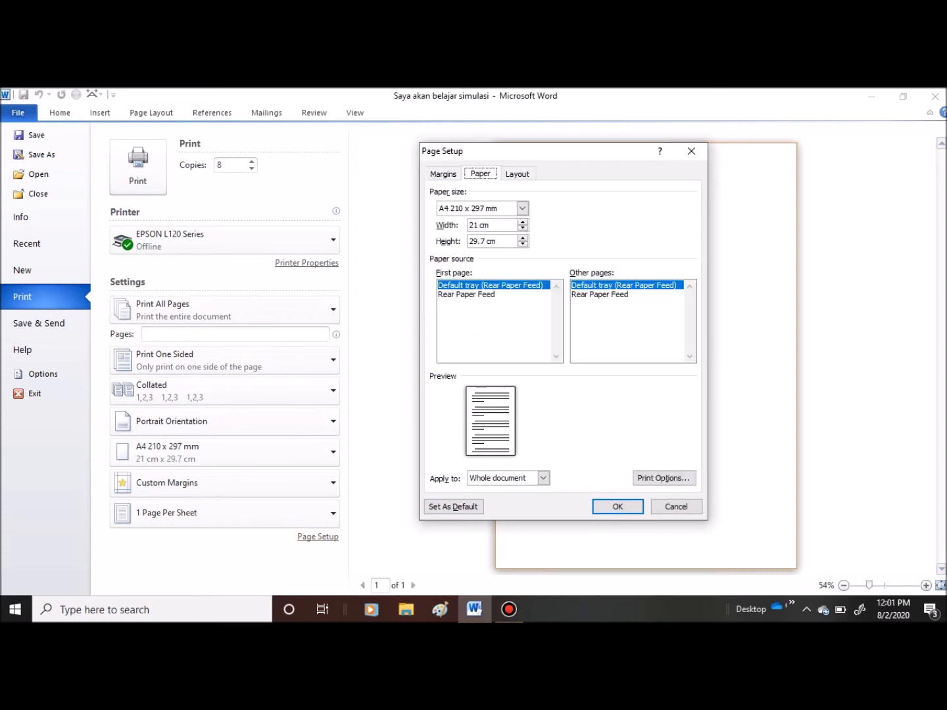
click(518, 175)
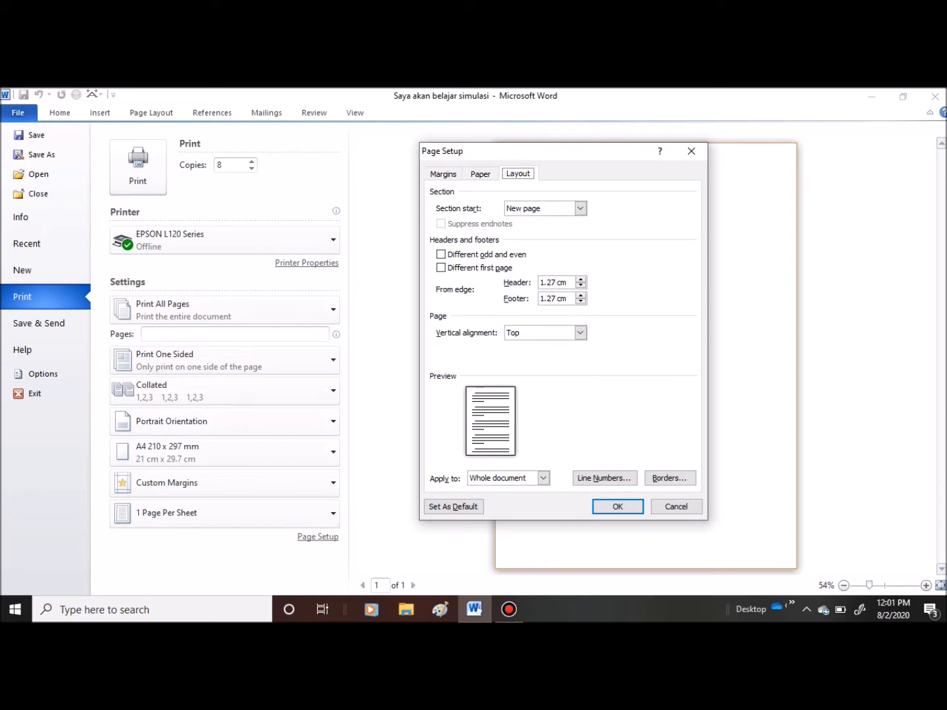
click(692, 151)
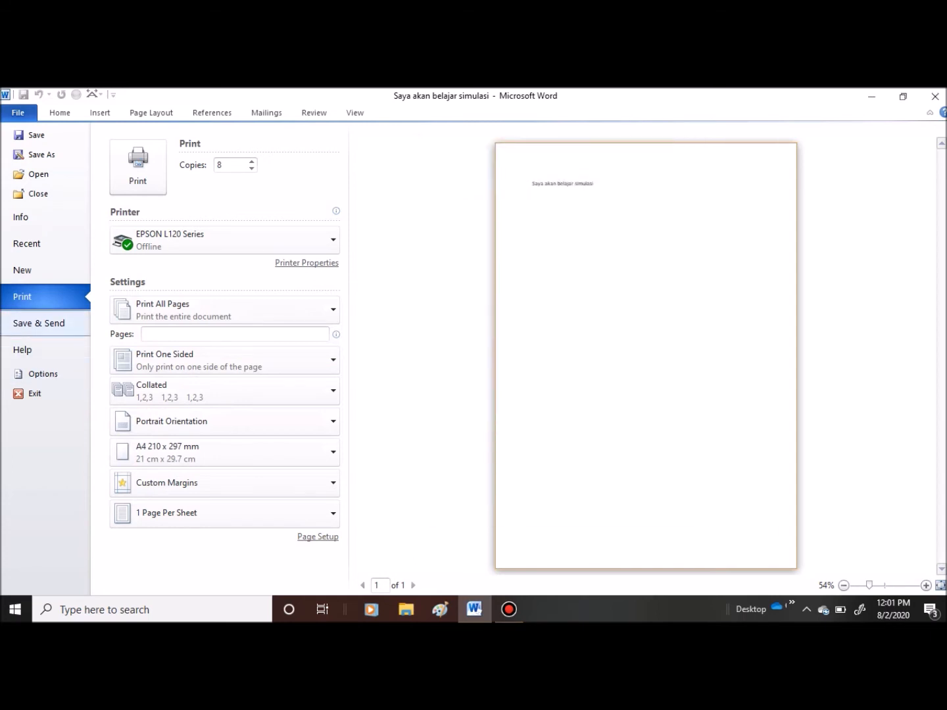
- Review the Save & Send options and the Office support information, including the Word Help window
click(38, 323)
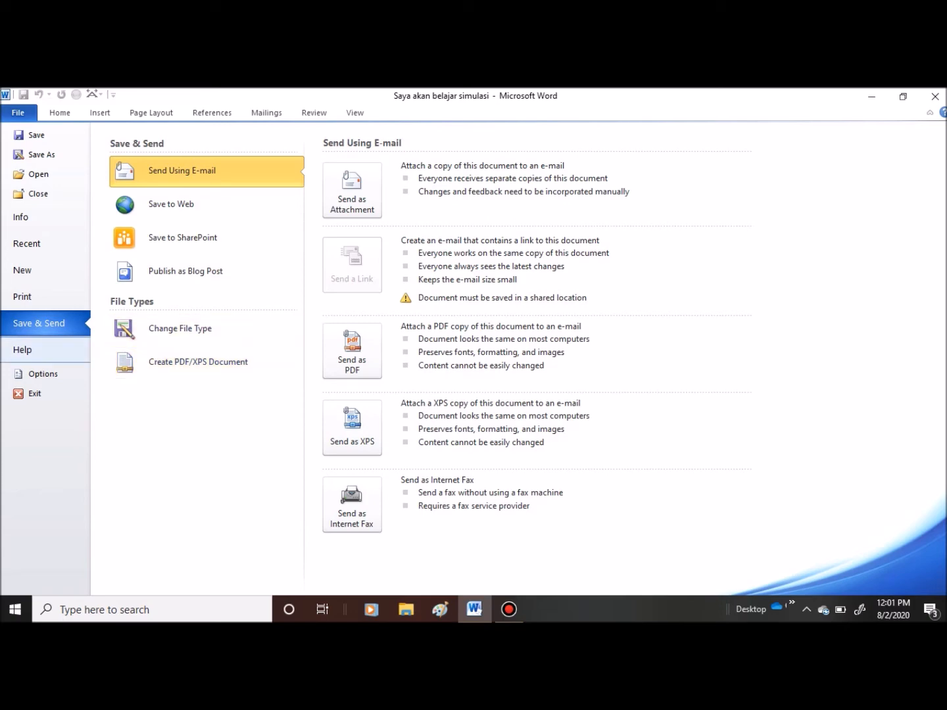
click(22, 349)
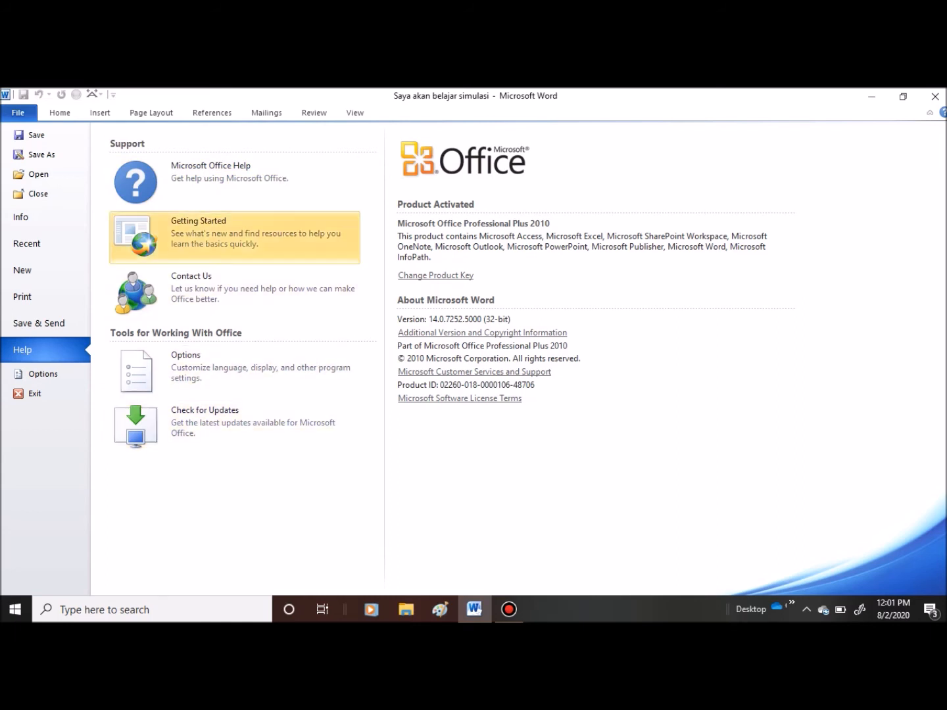
key(Escape)
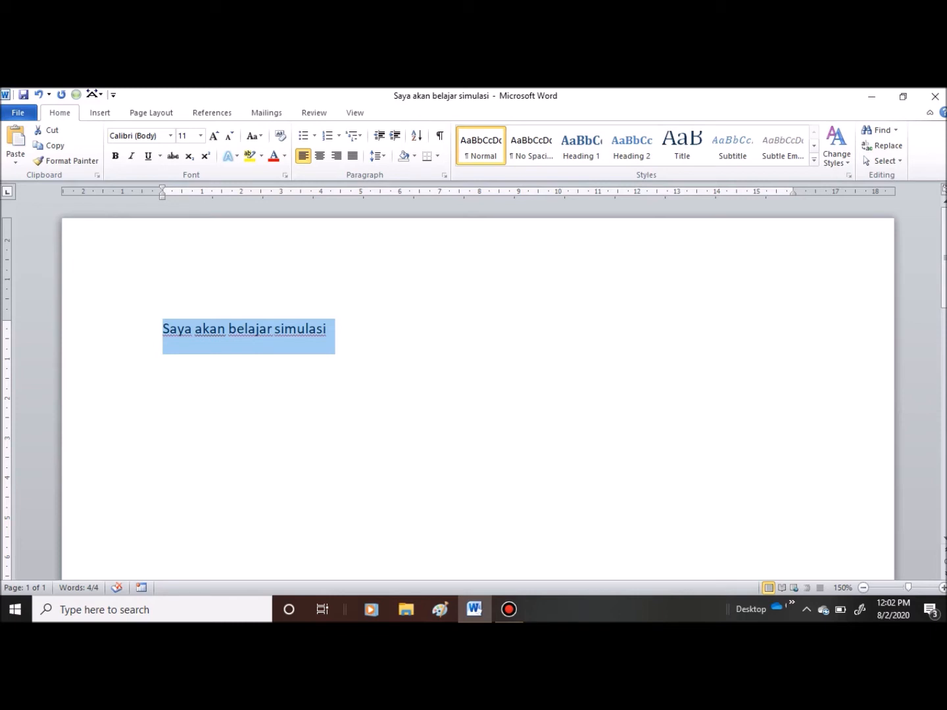
key(F1)
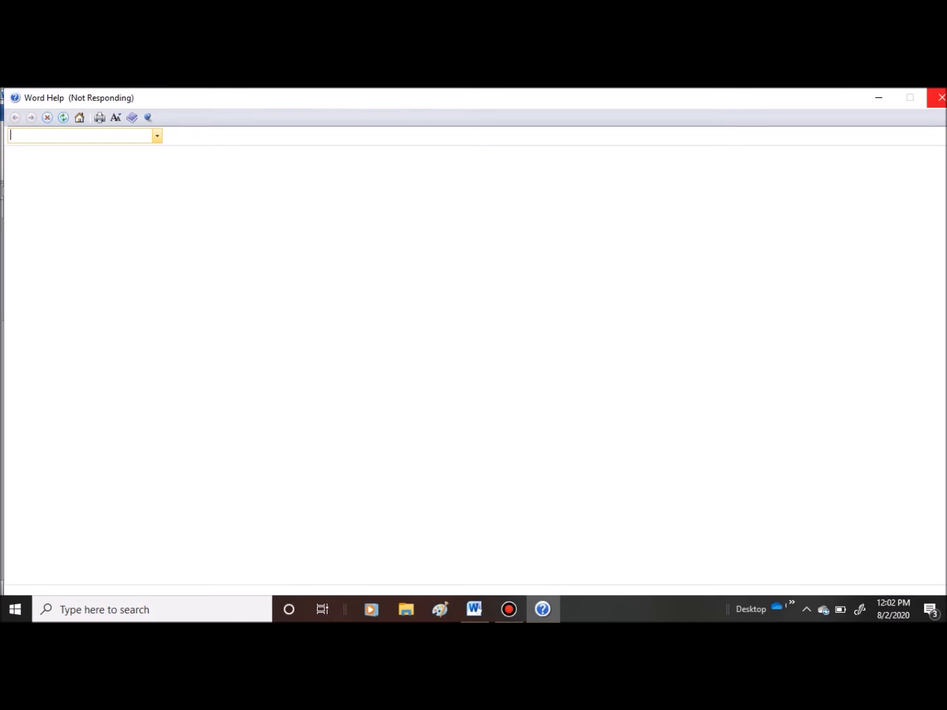
- Return to the document from Word Help and review the General, Display, Proofing and Language settings in Word Options
click(474, 610)
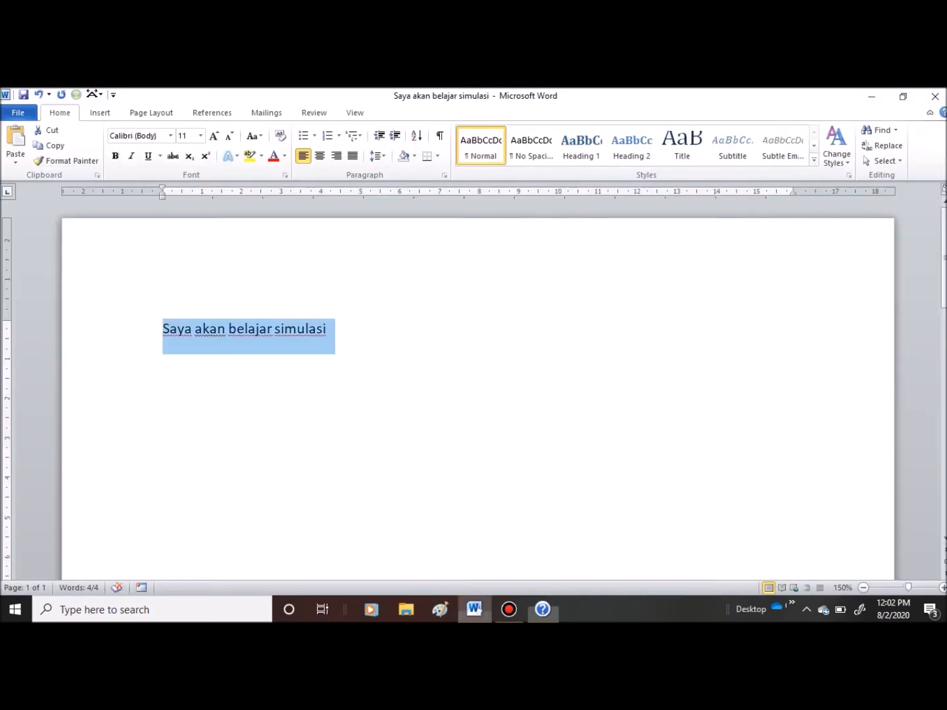
click(18, 112)
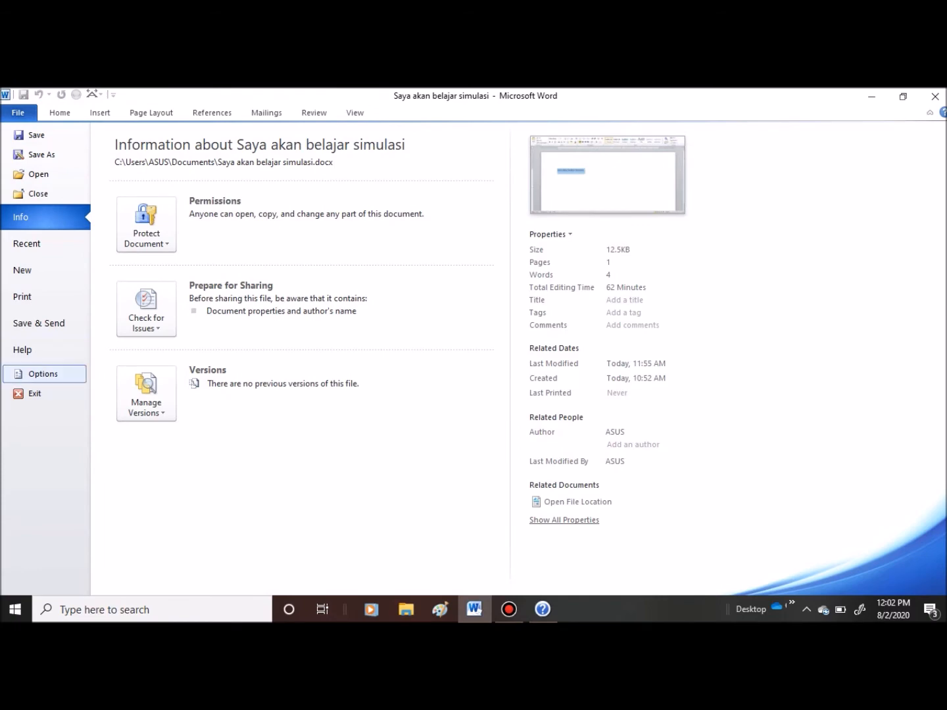
click(43, 375)
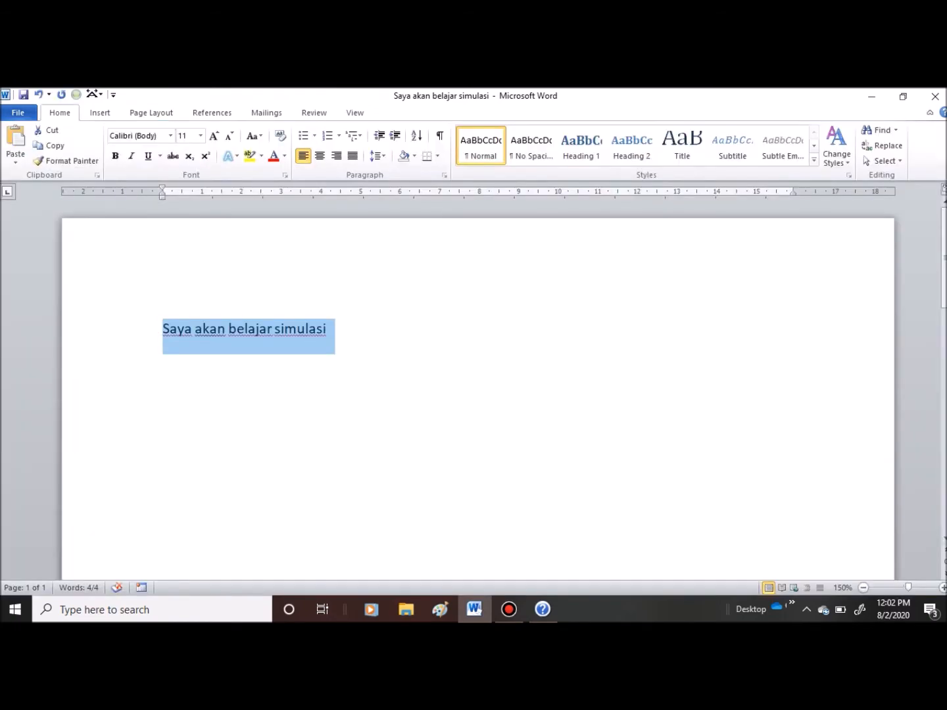
click(220, 146)
click(197, 128)
click(197, 146)
click(200, 165)
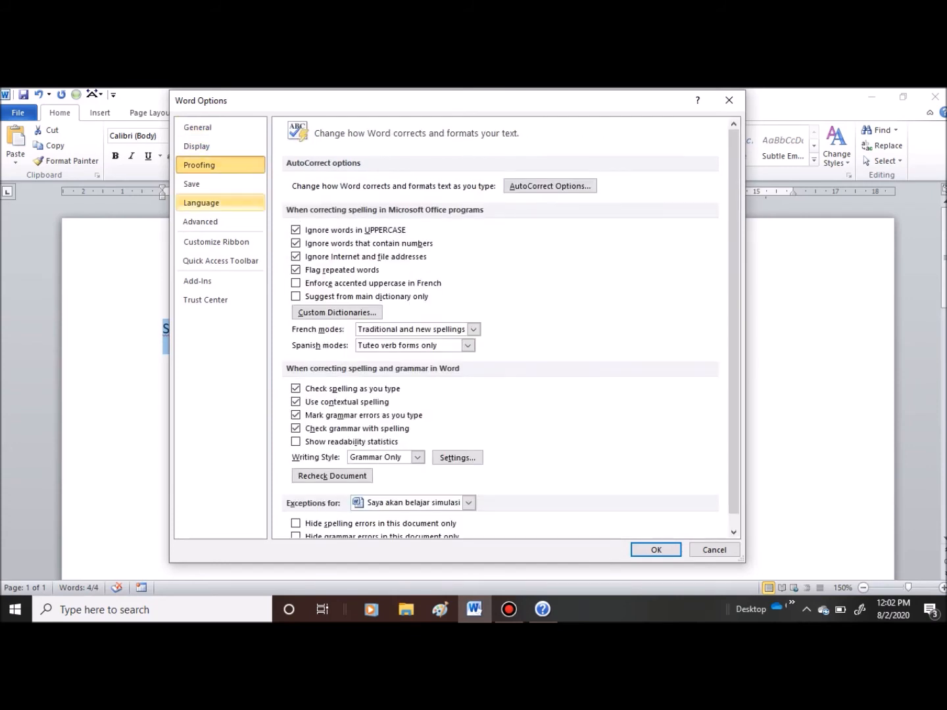
click(201, 202)
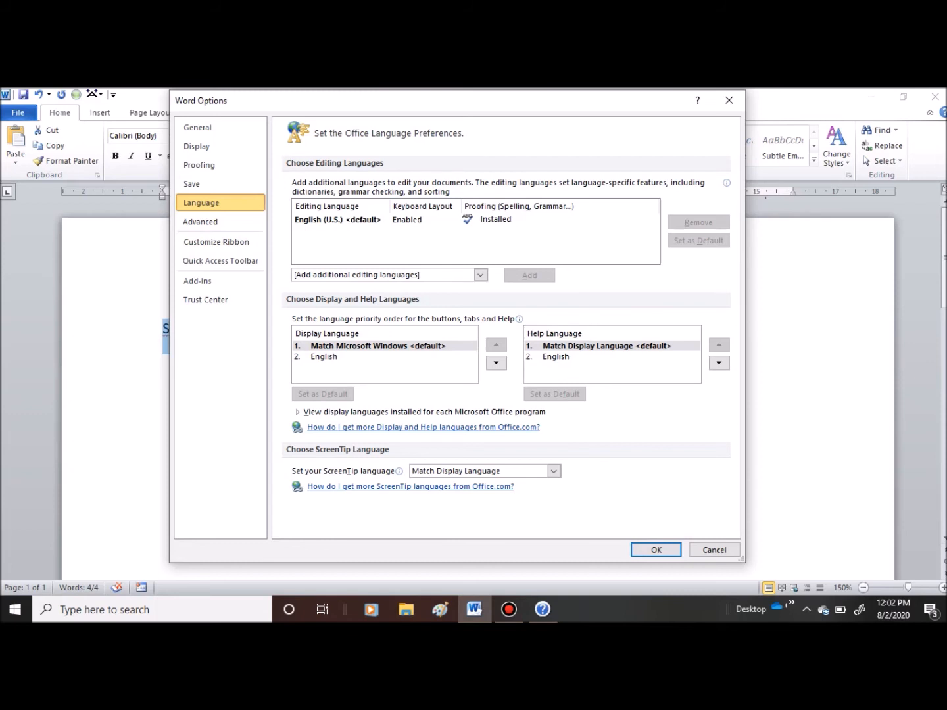
- Go through the Word Options categories again from General, adding the Save settings and the Add-Ins list
click(198, 127)
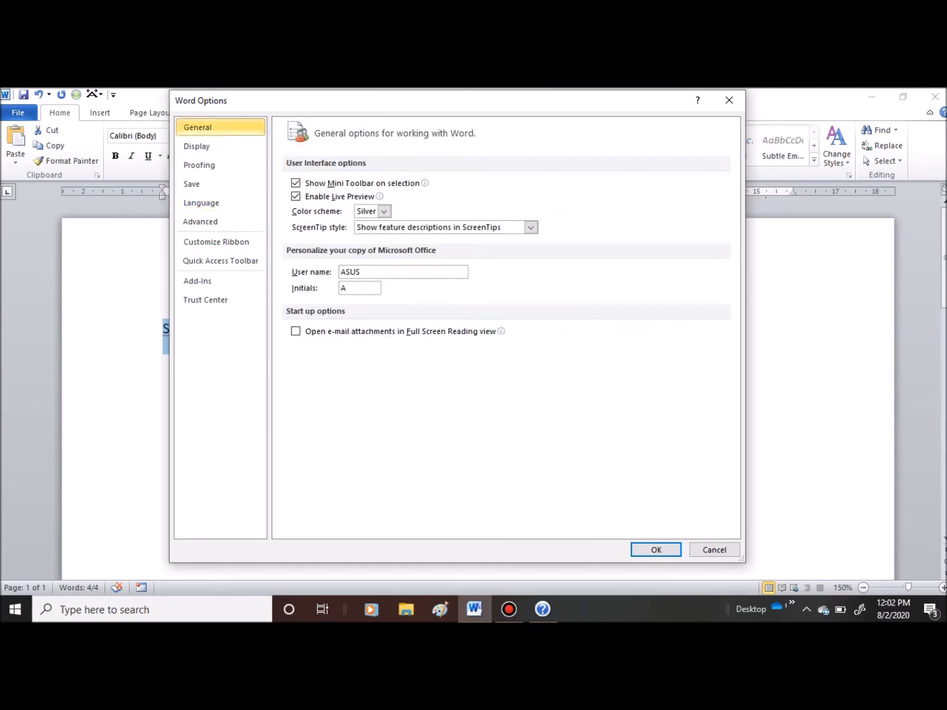
click(198, 146)
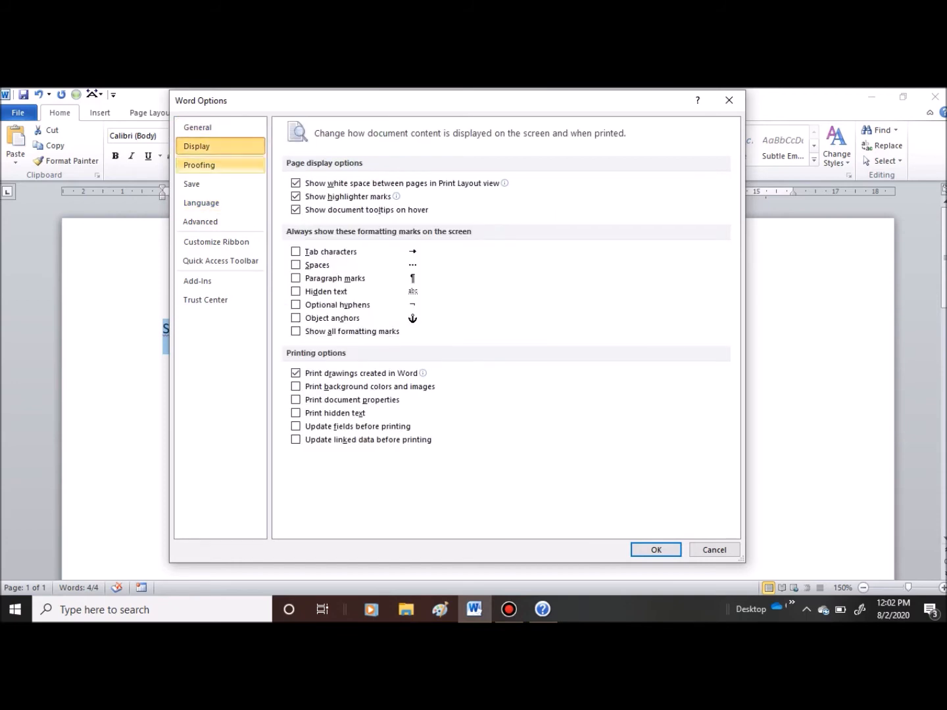
click(199, 165)
click(193, 185)
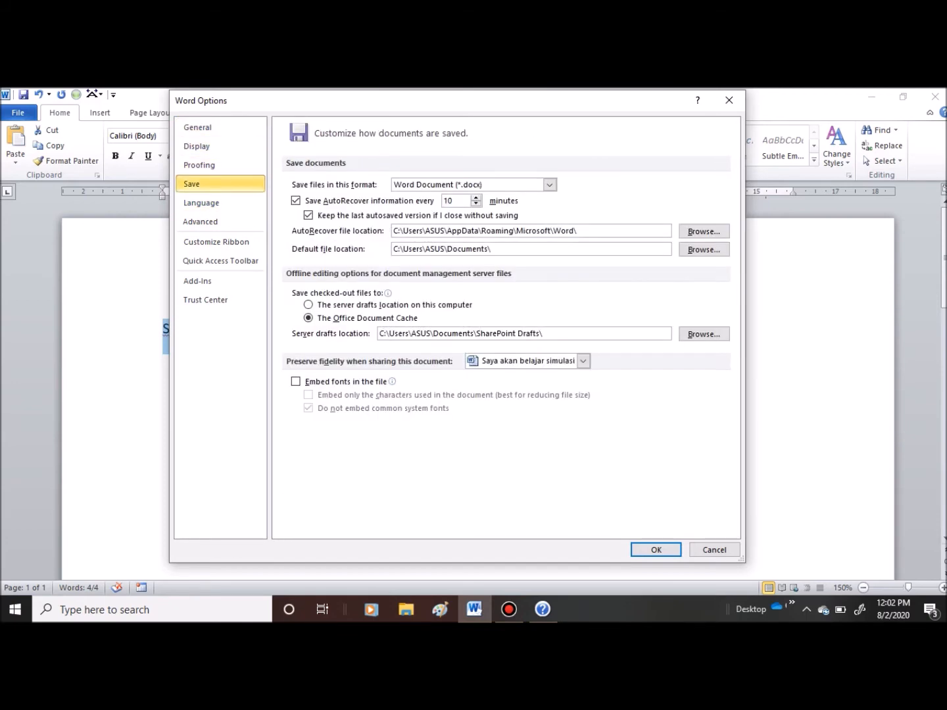
click(202, 202)
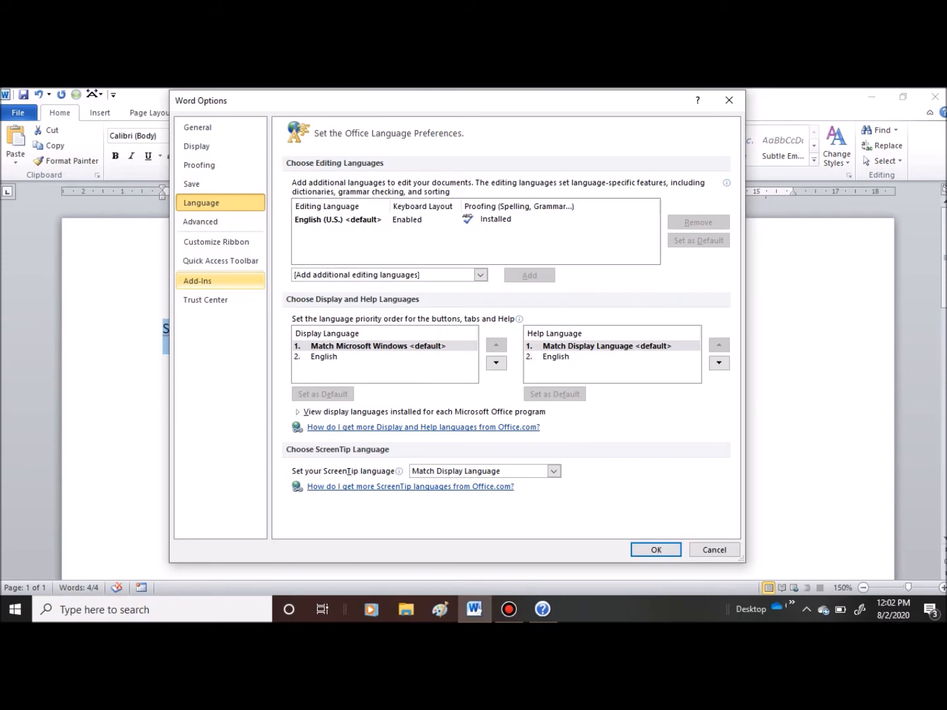
click(221, 281)
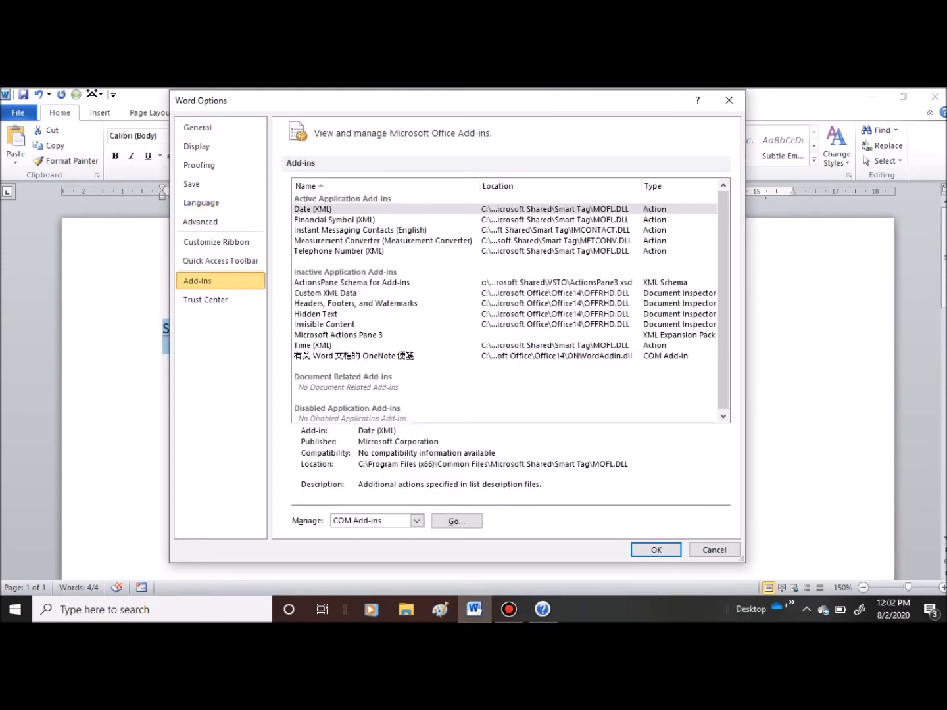
- Examine the Advanced editing, pasting, display, print and save settings in Word Options and cancel without changes
click(198, 127)
click(197, 146)
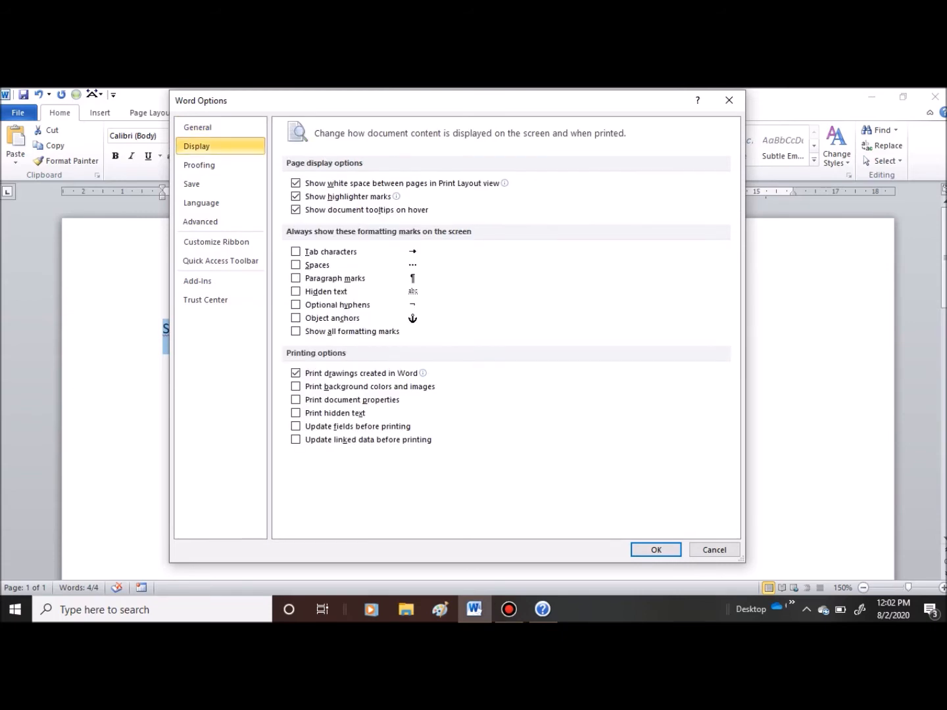
click(200, 165)
click(200, 222)
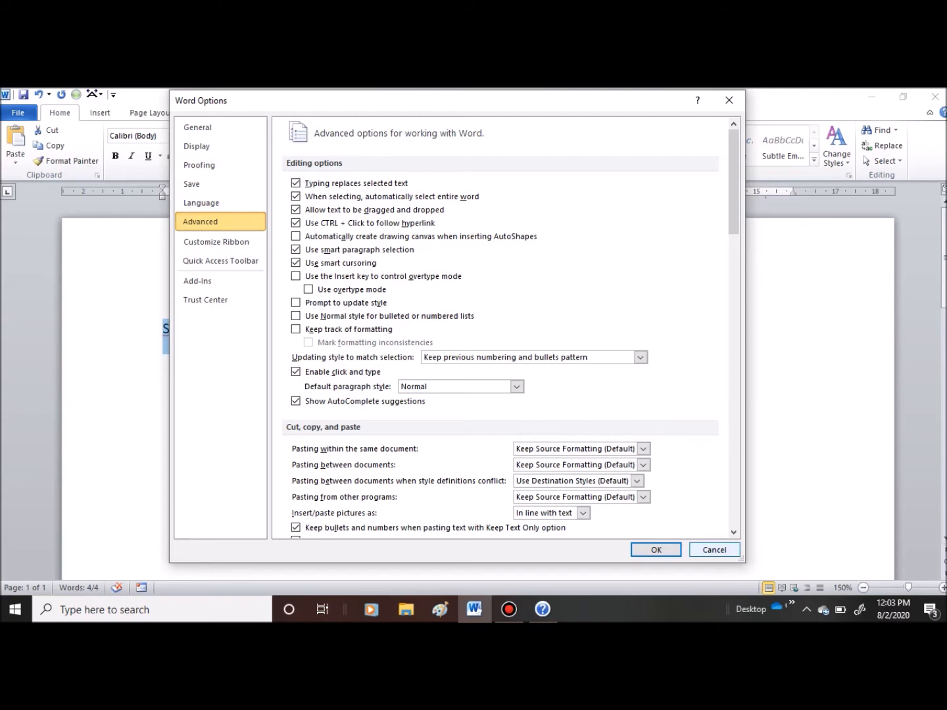
scroll(500, 329, down, 6)
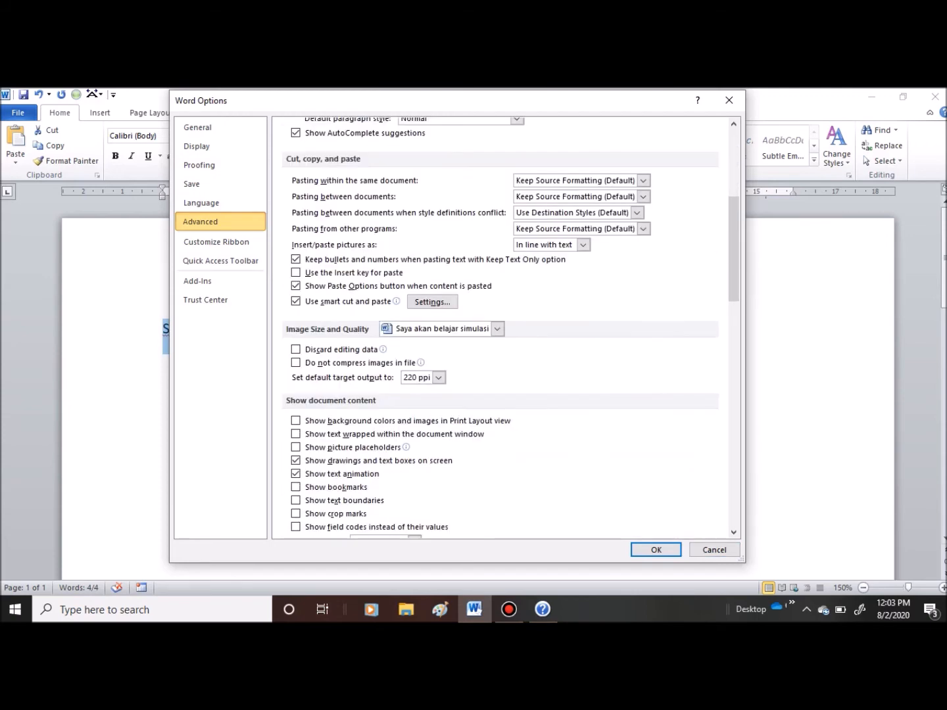
scroll(501, 329, down, 9)
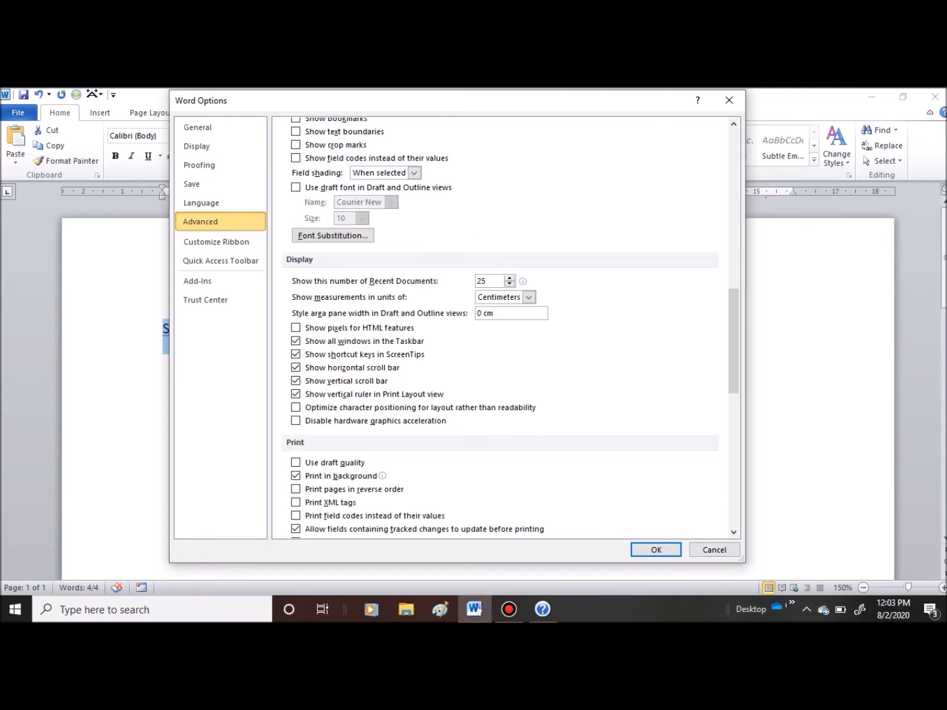
scroll(500, 329, down, 10)
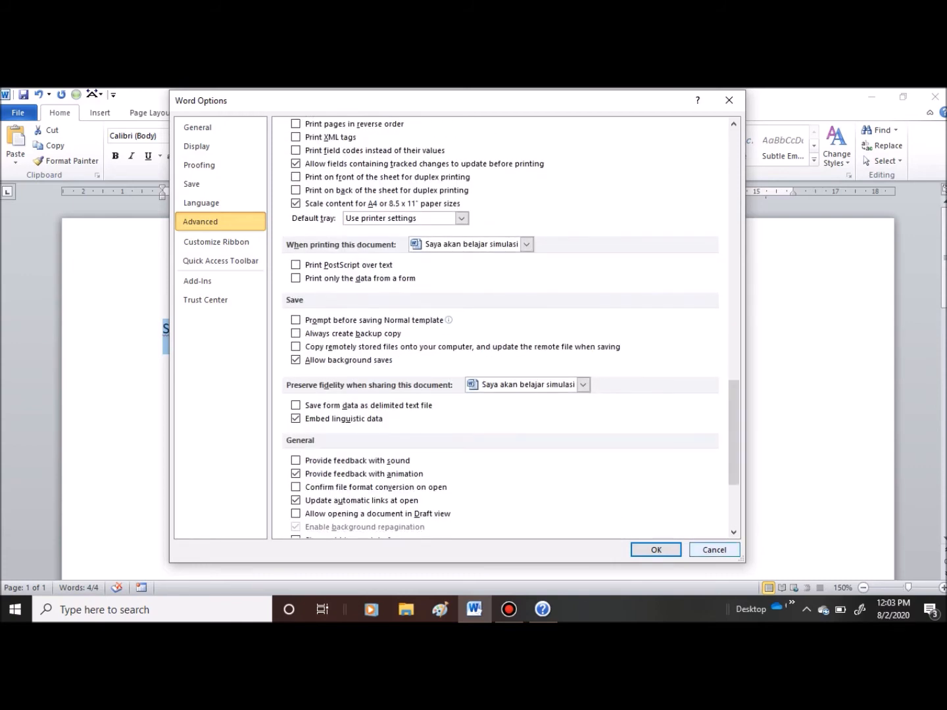
click(714, 550)
- Look through the document information and the Home, Insert, Page Layout, References, Review and View commands
click(18, 113)
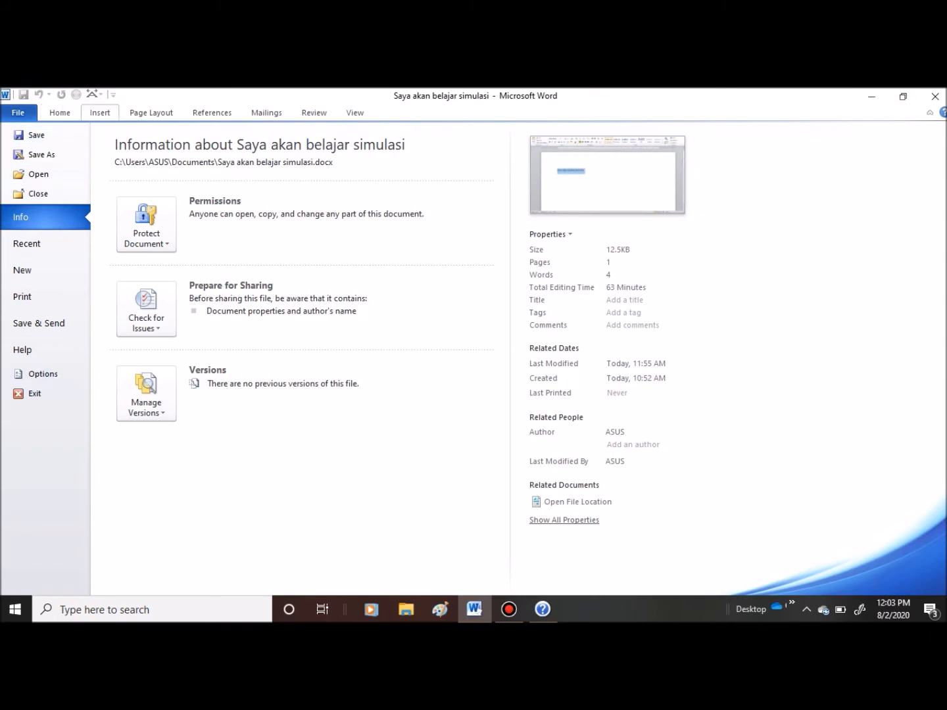
click(60, 113)
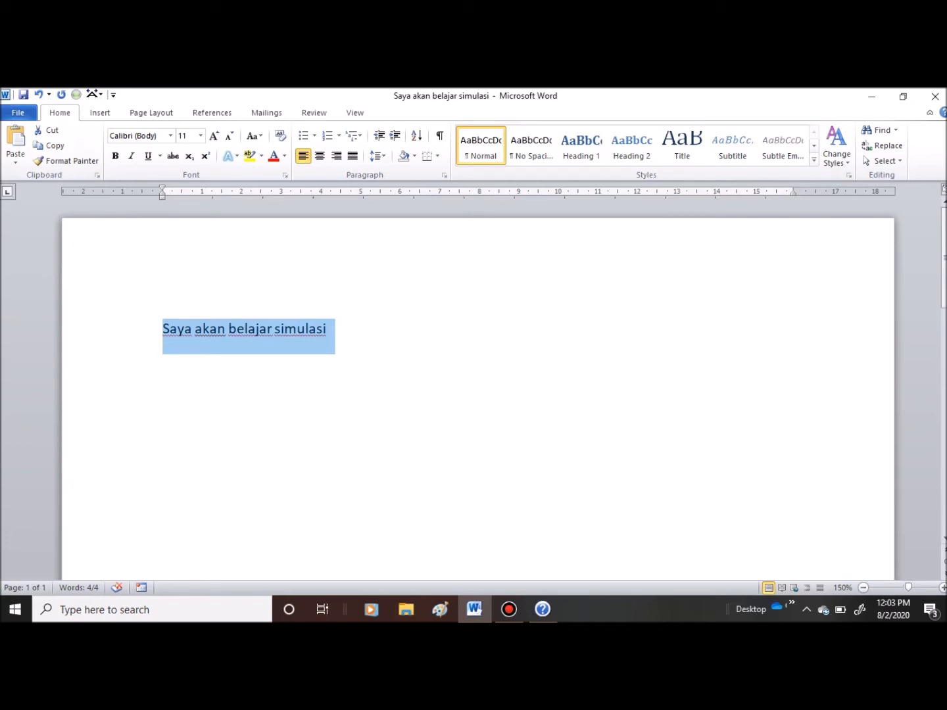
click(18, 112)
click(61, 113)
click(100, 113)
click(151, 112)
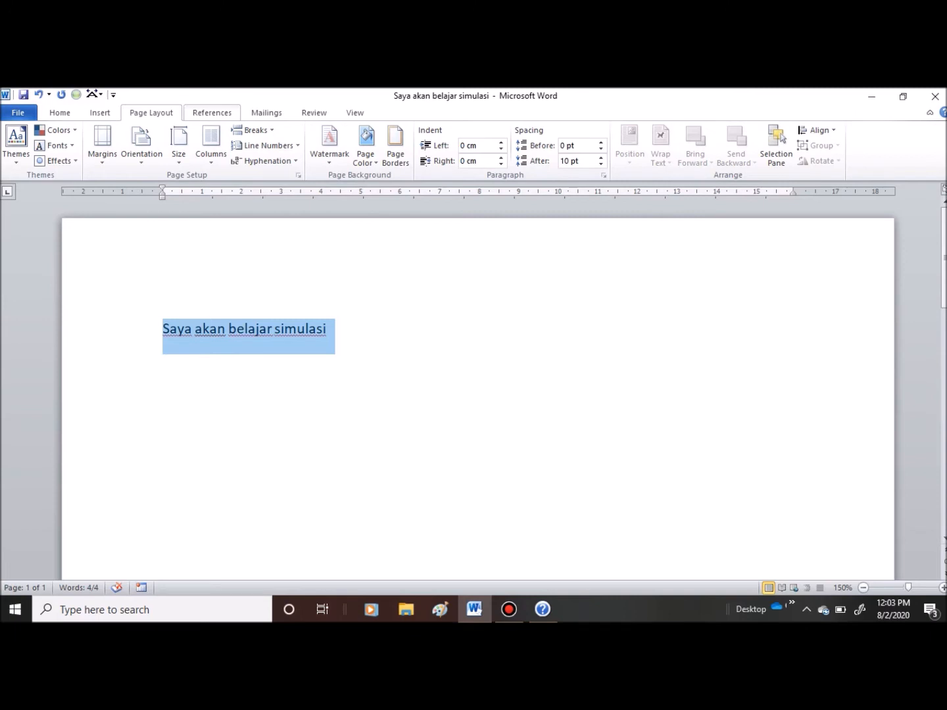
double_click(211, 112)
click(314, 113)
click(356, 113)
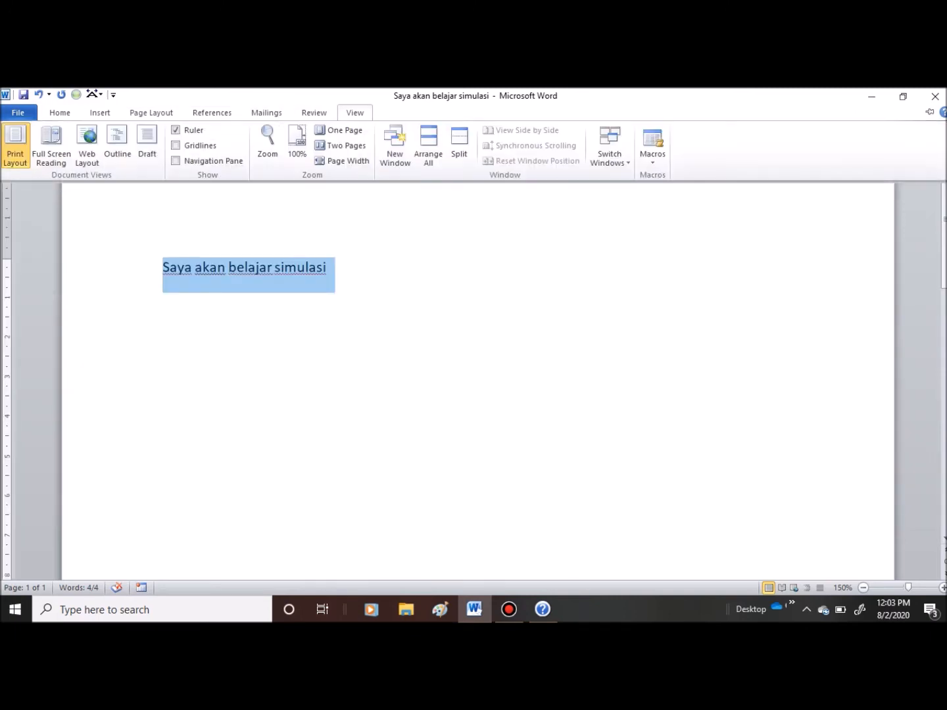
- Look back over the Review, Mailings, References, Page Layout and Insert commands and return to the Home commands
click(314, 113)
click(266, 113)
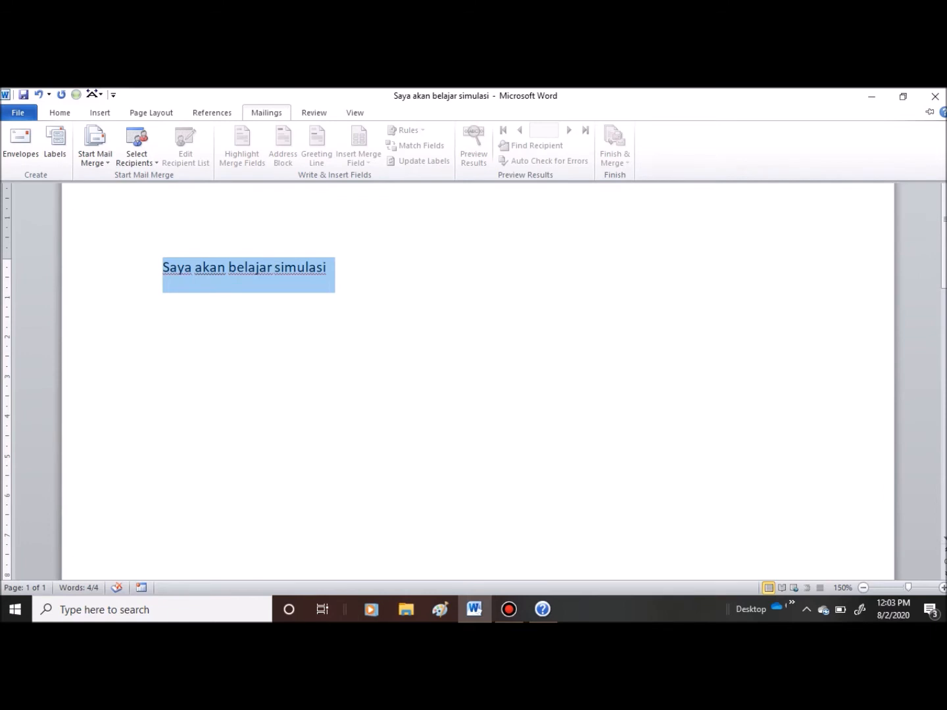
click(212, 113)
click(151, 113)
click(152, 112)
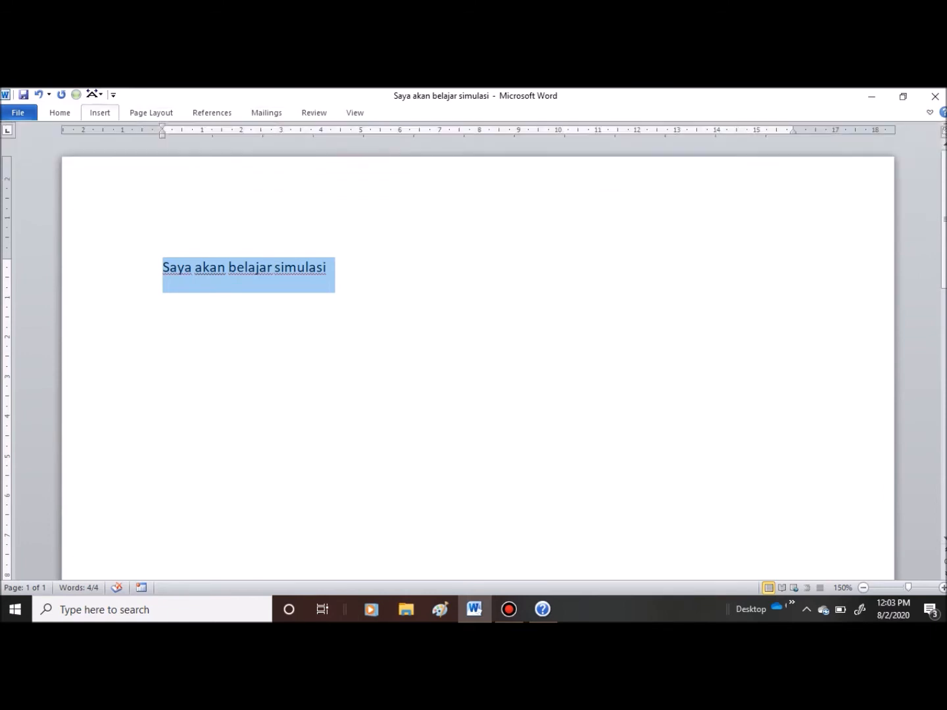
click(100, 113)
click(61, 113)
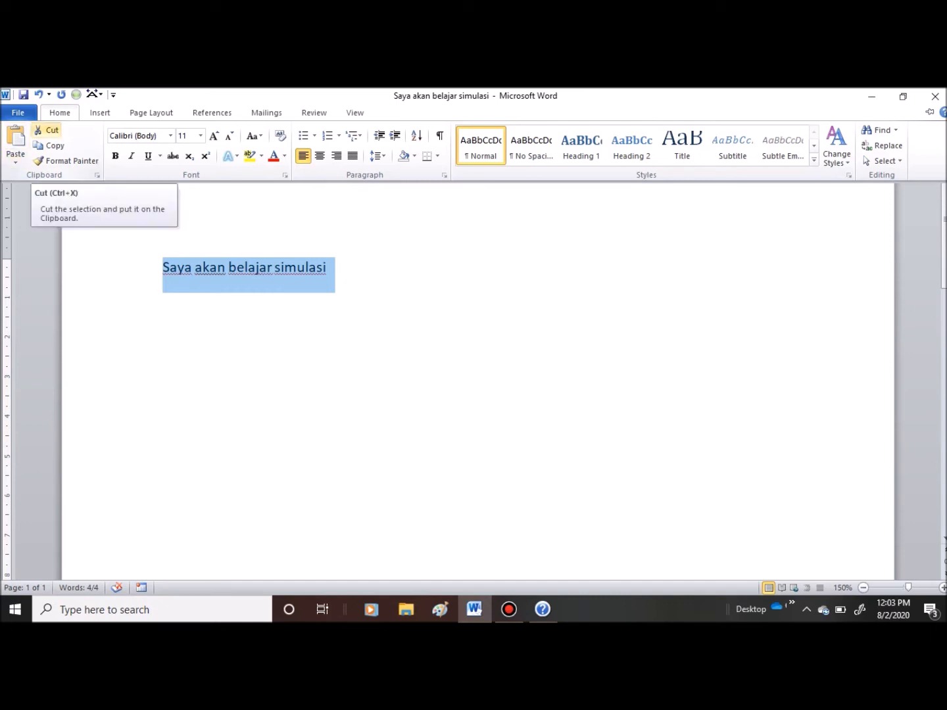
- Select all the text in the document and cut it
key(ctrl+F1)
key(Right)
key(ctrl+shift+Left)
key(ctrl+shift+Left)
key(ctrl+a)
click(61, 113)
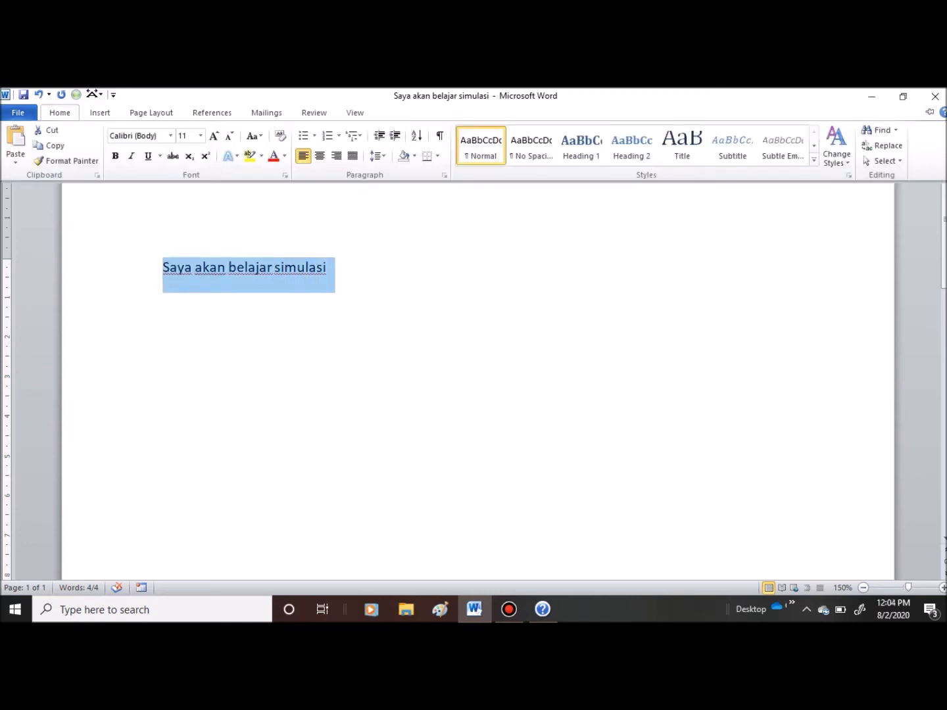
click(43, 129)
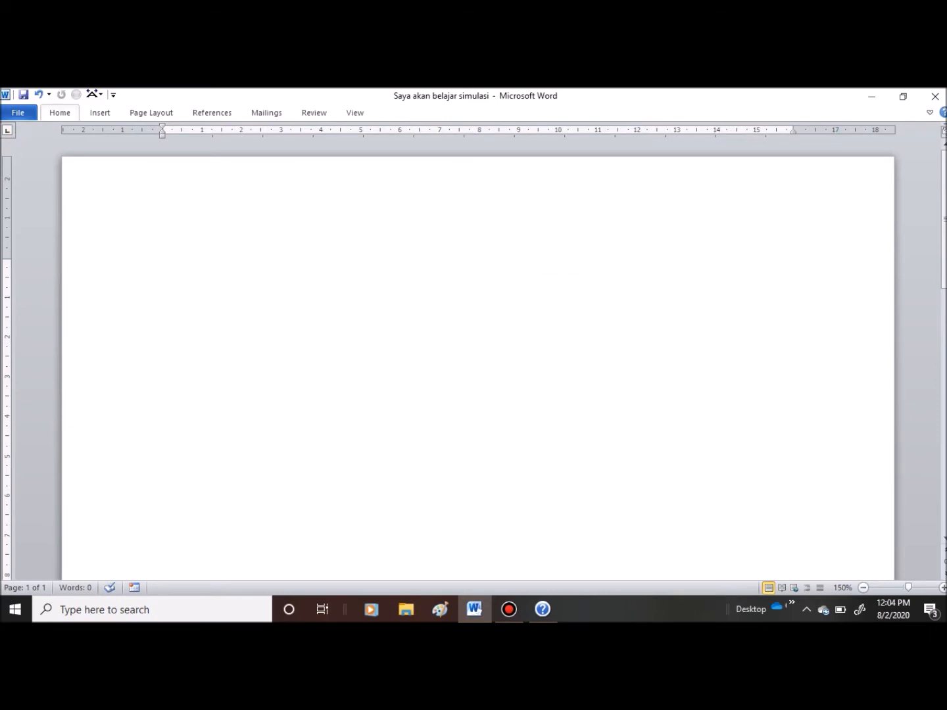
- Paste the cut sentence back, repeat it on the same line and add further copies on new lines
click(59, 113)
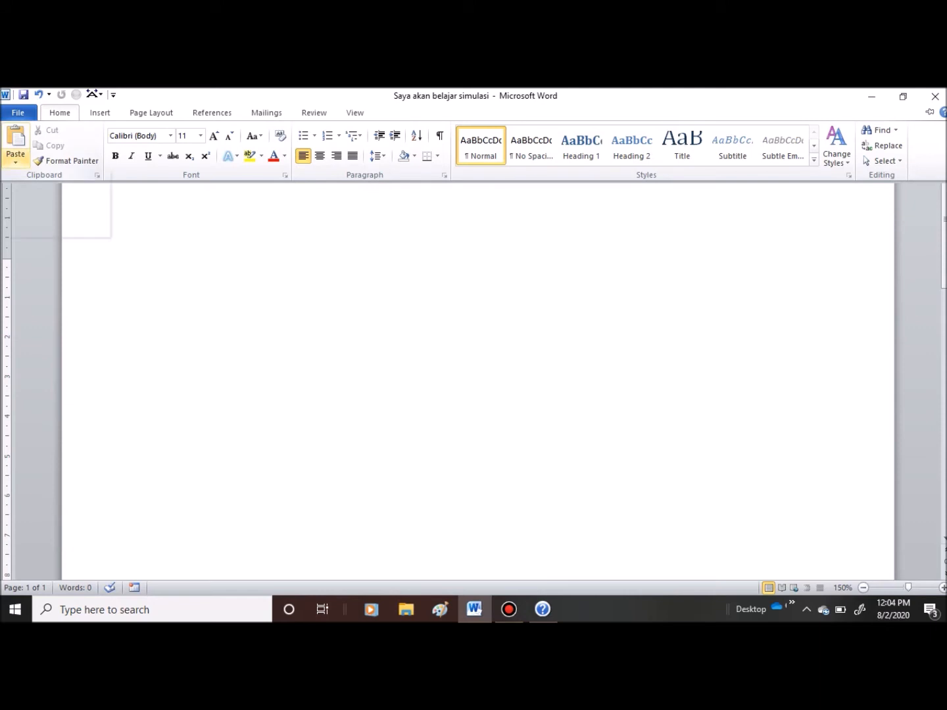
click(15, 157)
click(55, 192)
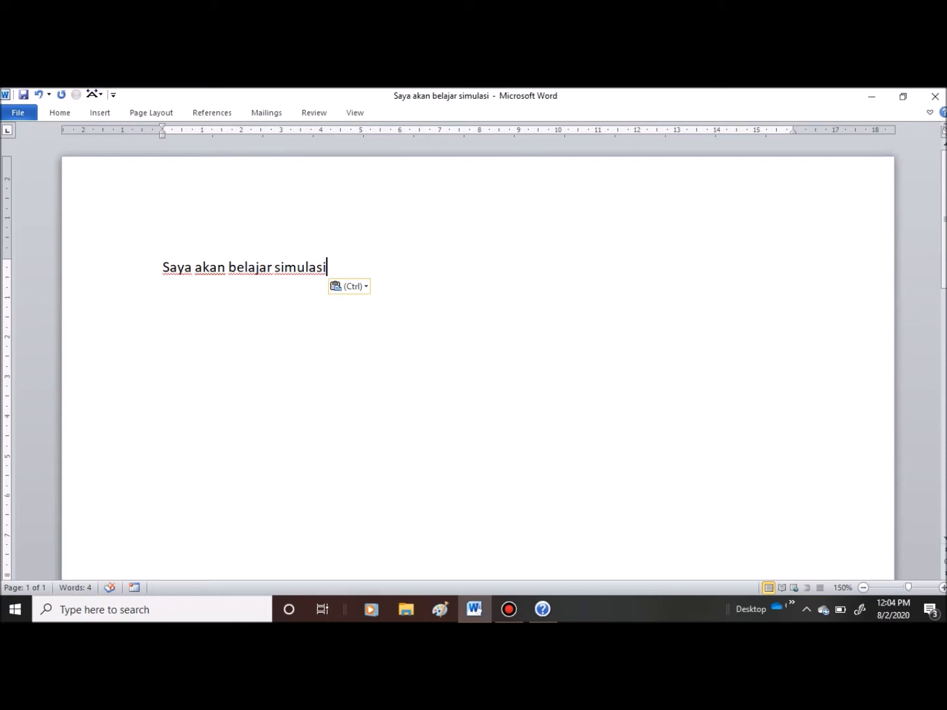
key(ctrl+v)
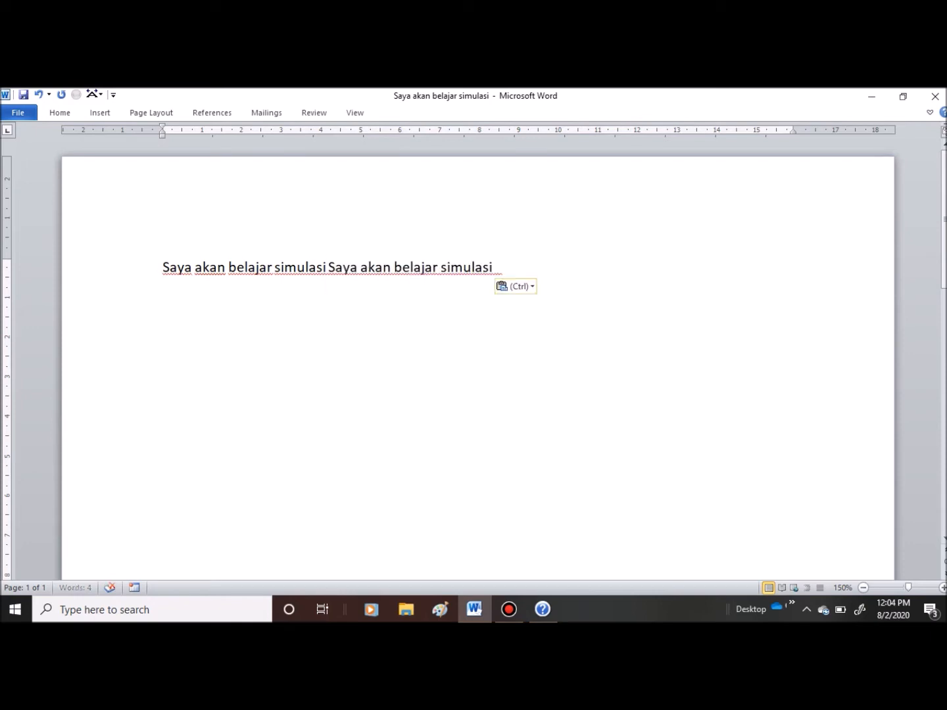
key(Return)
key(ctrl+v)
key(Return)
key(ctrl+v)
key(Return)
key(ctrl+v)
key(Return)
- Undo all the pasted copies of the sentence and their line breaks
key(ctrl+z)
key(ctrl+z)
key(ctrl+z)
key(ctrl+z)
key(ctrl+z)
key(ctrl+z)
key(ctrl+z)
key(ctrl+z)
key(ctrl+z)
key(ctrl+z)
key(ctrl+z)
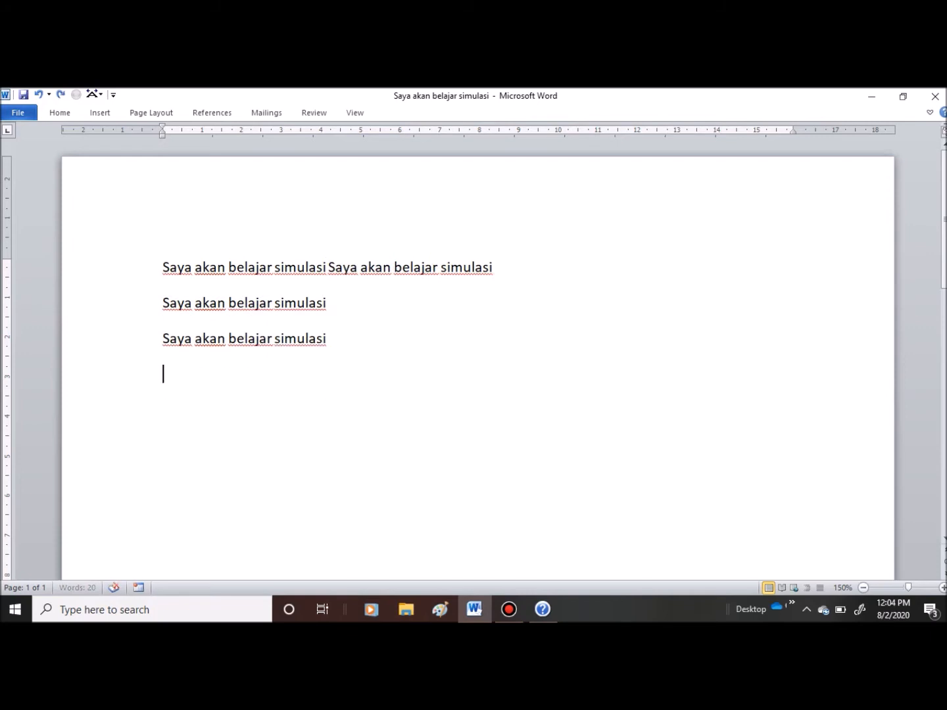
key(ctrl+z)
- Point out the Format Painter command and restore the permanently expanded ribbon
click(60, 112)
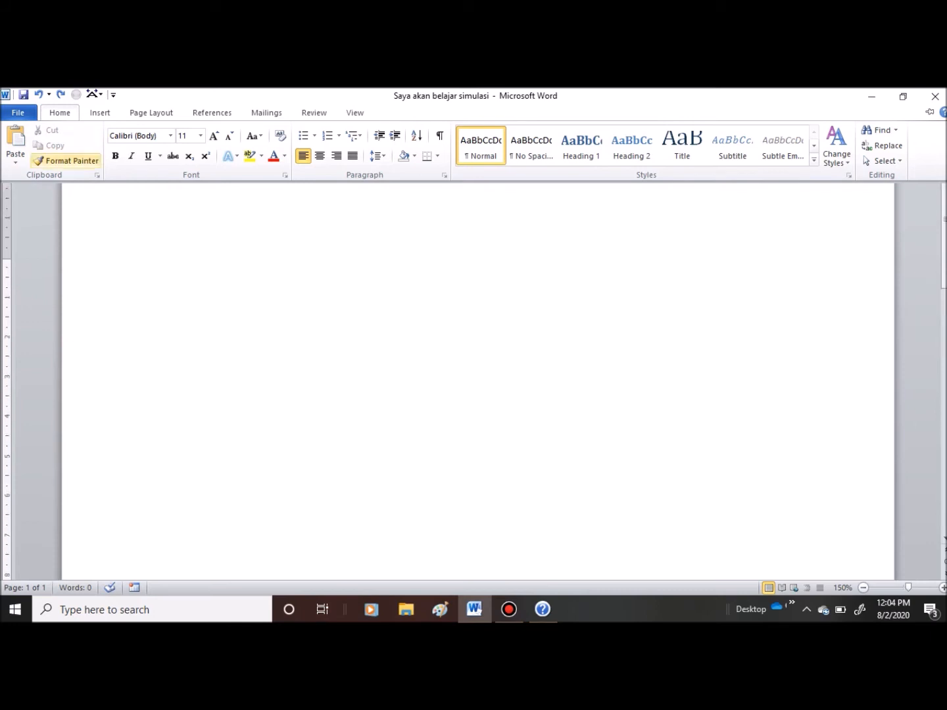
click(66, 160)
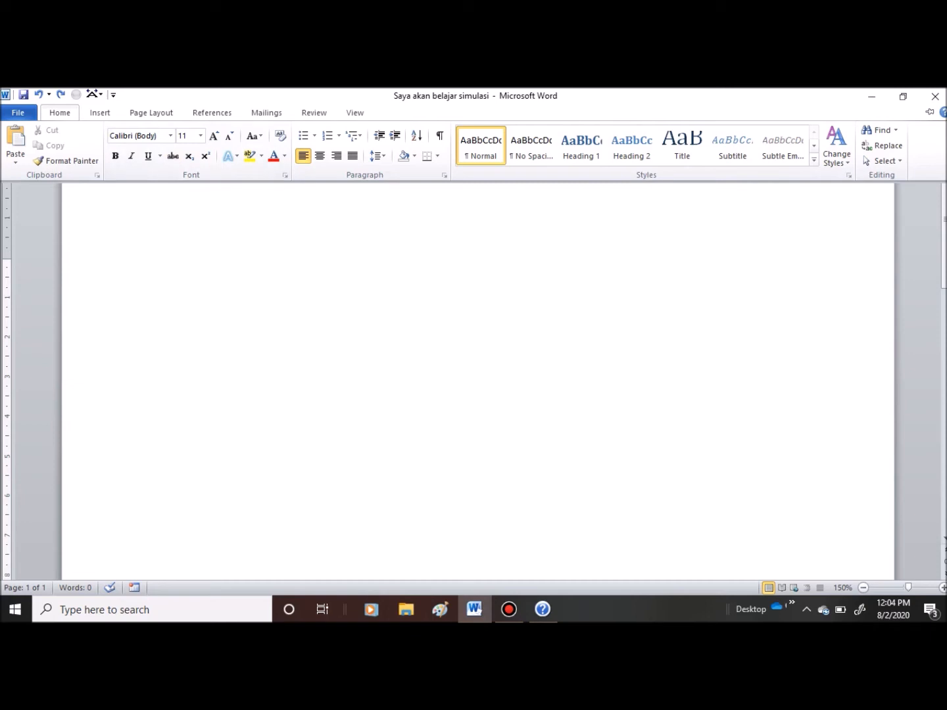
key(ctrl+F1)
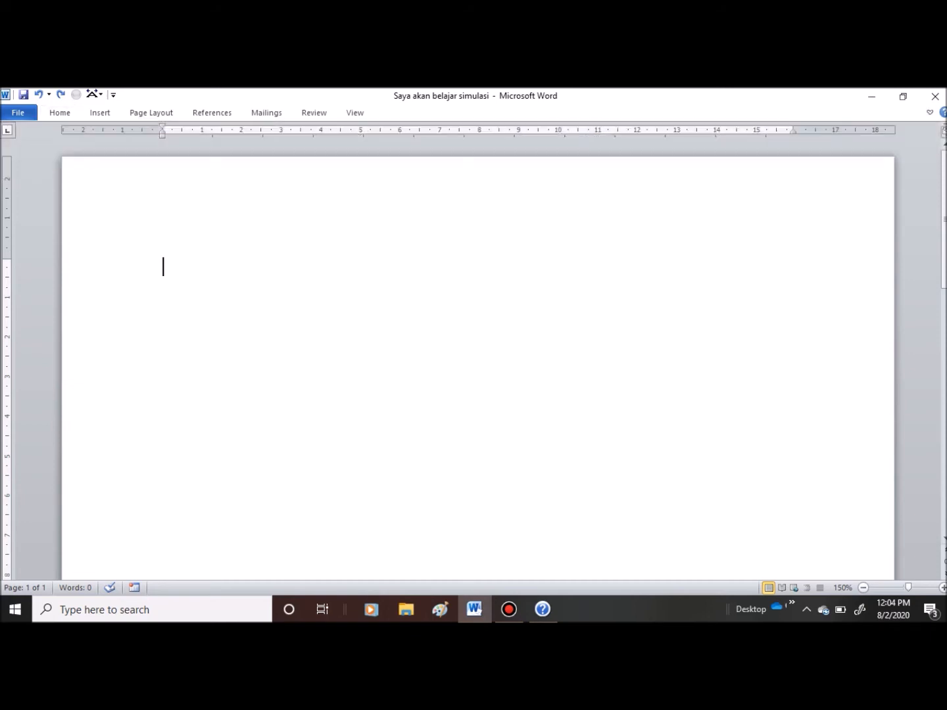
key(ctrl+F1)
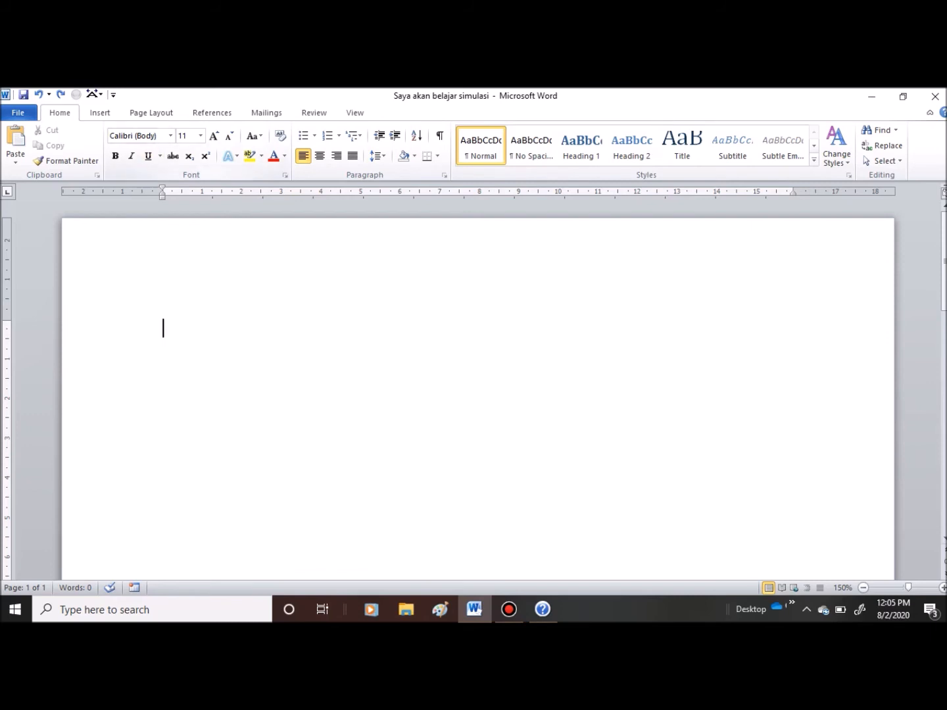
- Enter the word "belajar" in the empty document and change its font to Franklin Gothic Demi
text(belajar)
key(shift+Left)
key(shift+Left)
key(shift+Left)
key(shift+Left)
key(shift+Left)
key(shift+Left)
key(shift+Left)
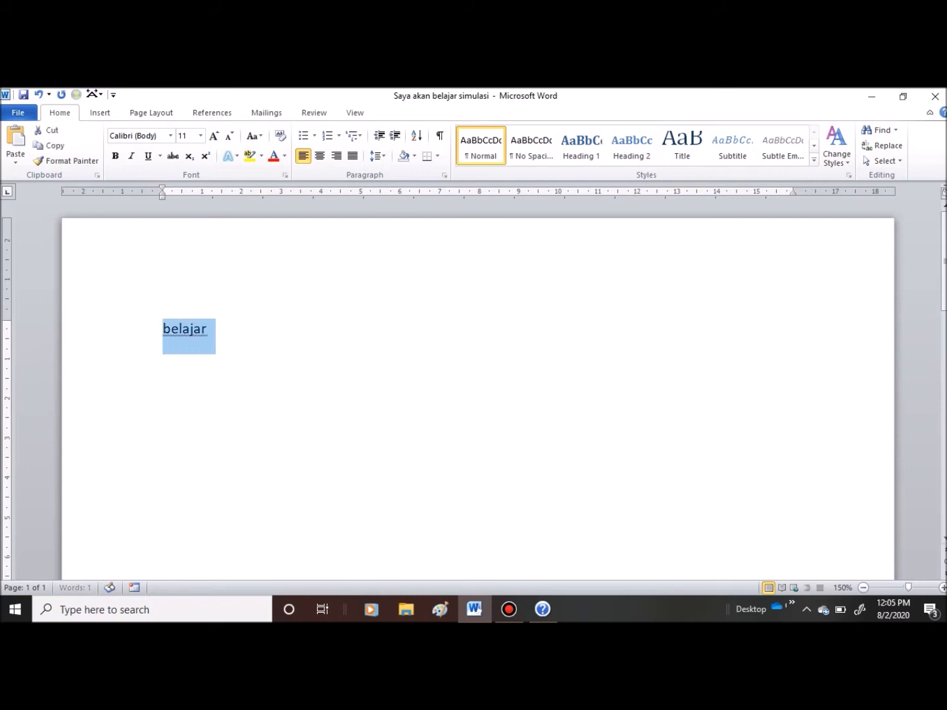
click(171, 136)
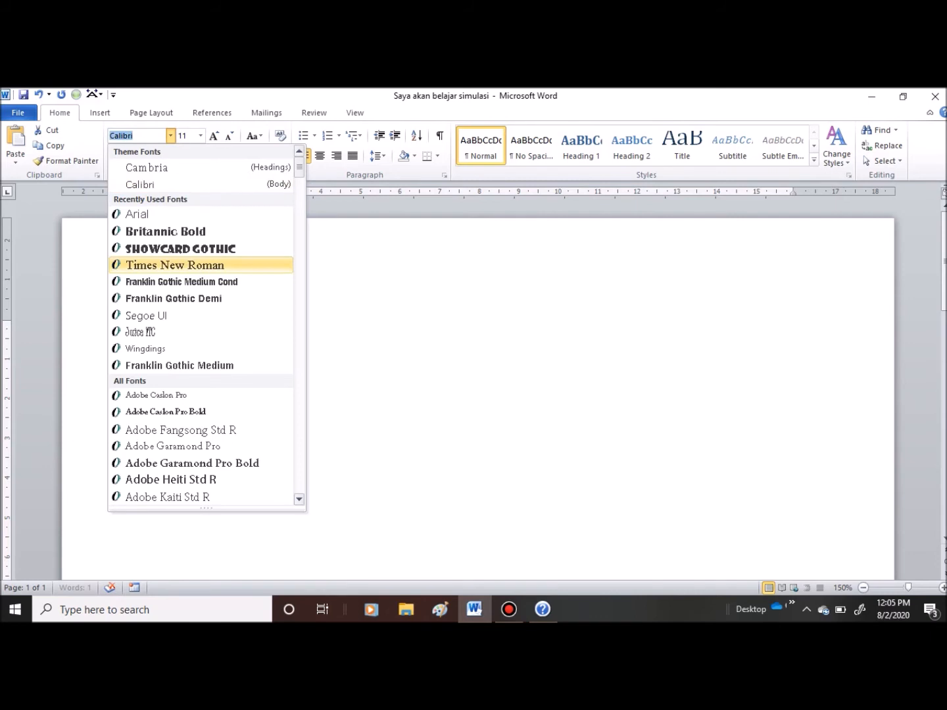
click(198, 290)
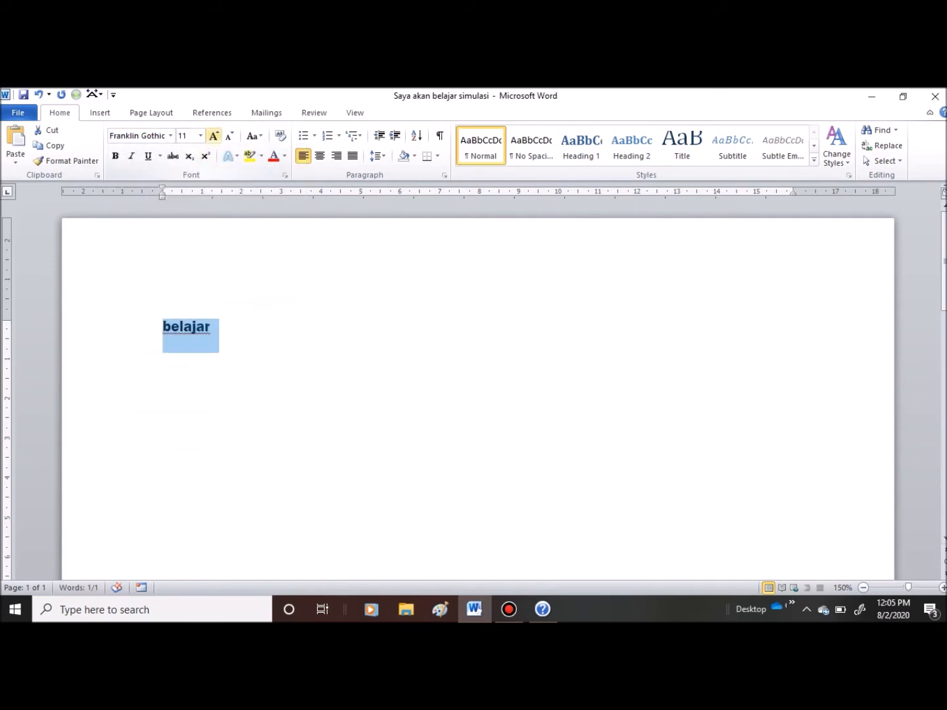
- Keep the selected word in Franklin Gothic Demi and enlarge its font size stepwise to 26
click(171, 135)
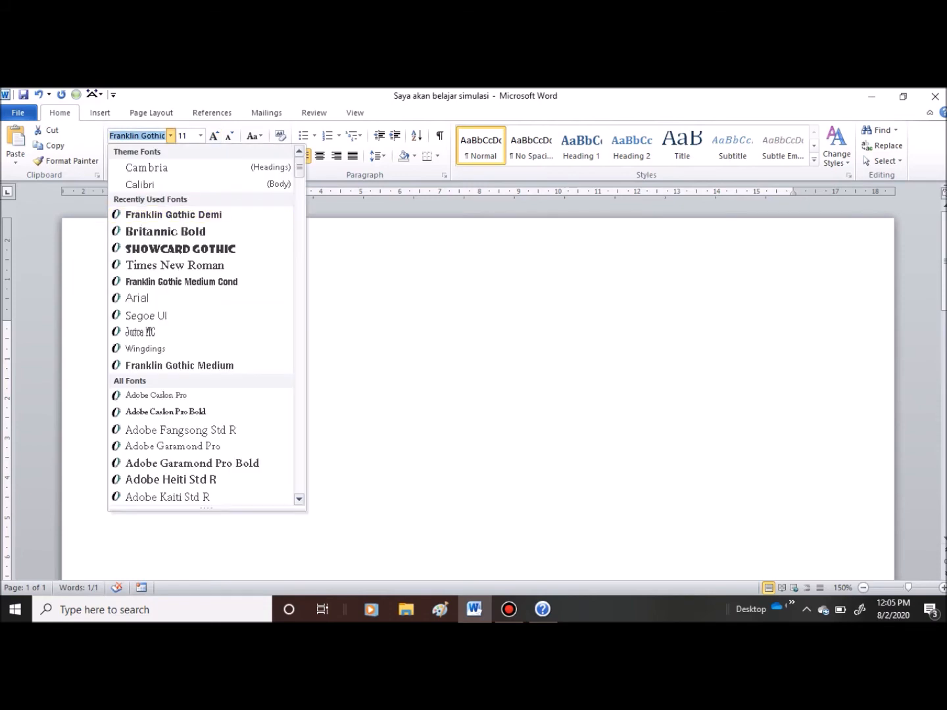
scroll(197, 277, down, 1)
scroll(198, 277, up, 1)
click(175, 215)
click(214, 135)
click(214, 136)
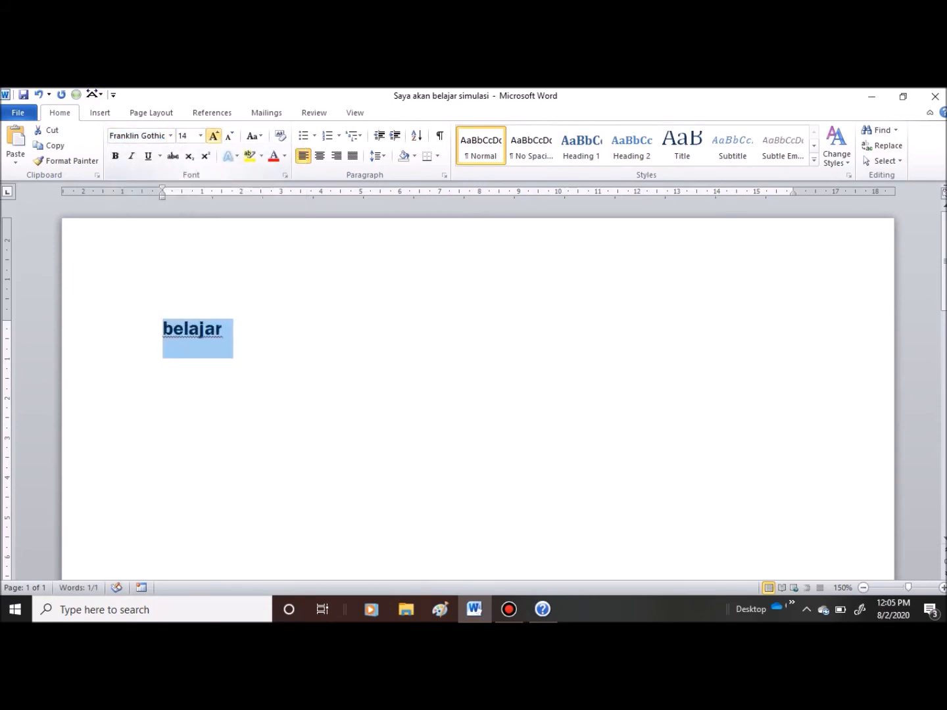
click(214, 136)
click(201, 135)
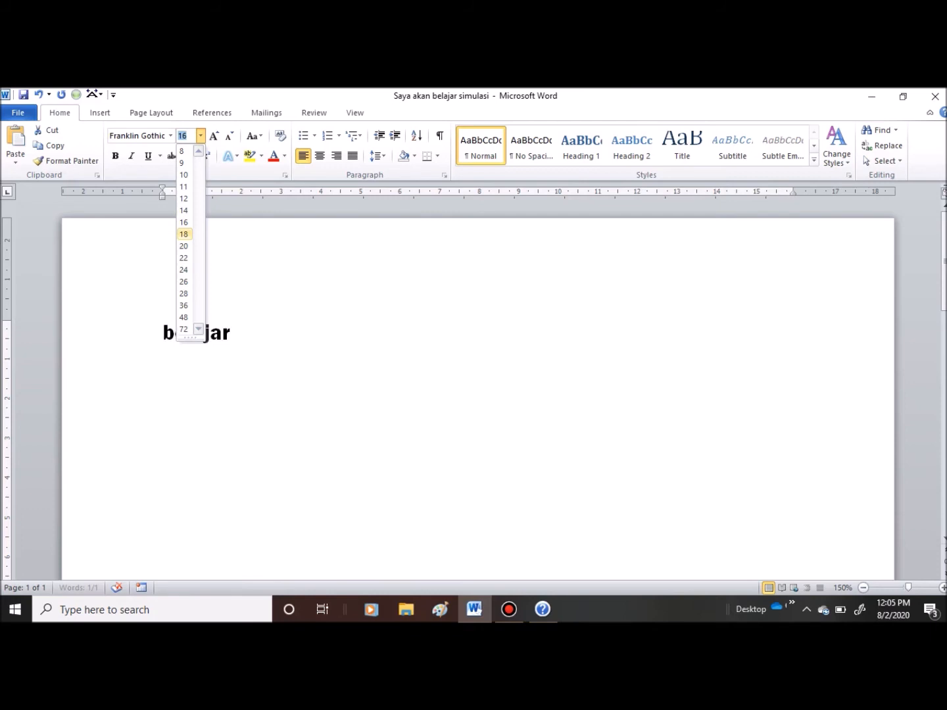
click(214, 137)
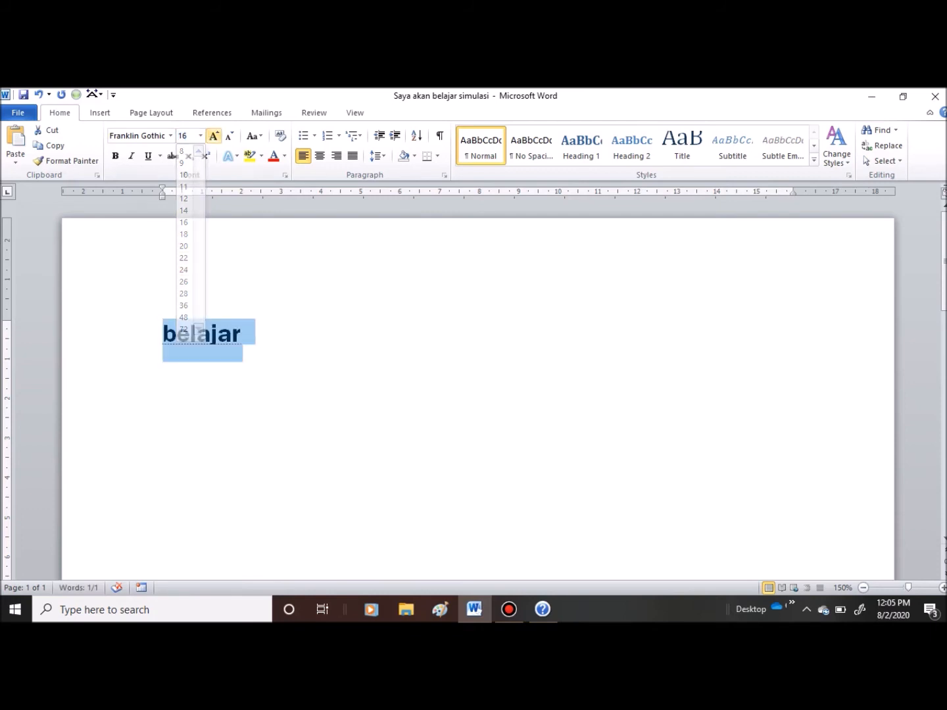
click(213, 136)
click(214, 137)
click(214, 136)
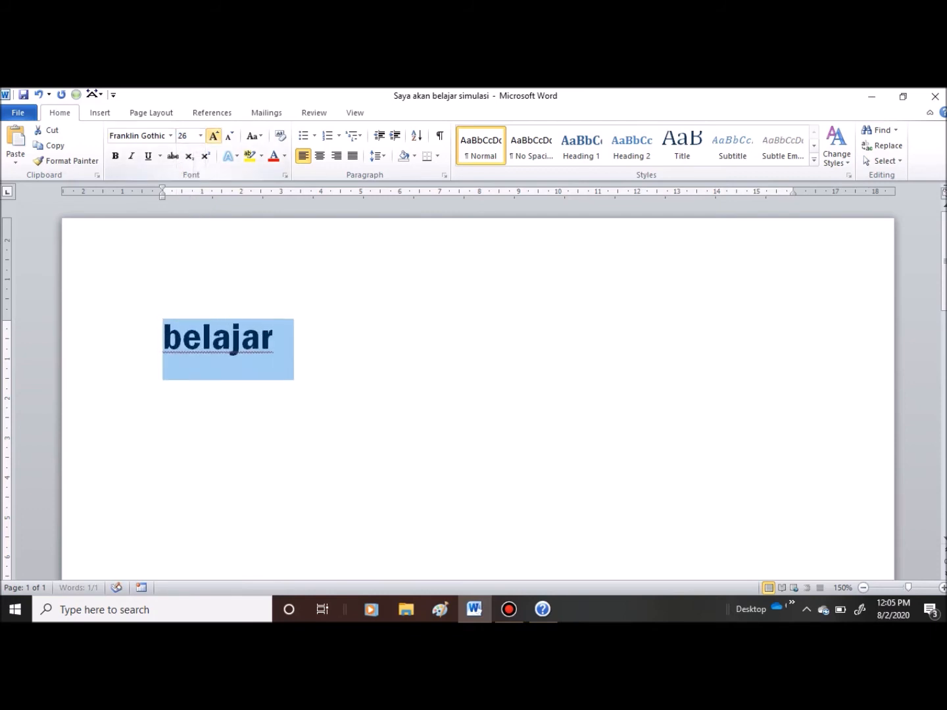
- Shrink the word's font size by two increments and grow it back to 26
click(228, 136)
click(229, 137)
click(214, 136)
click(215, 136)
click(214, 136)
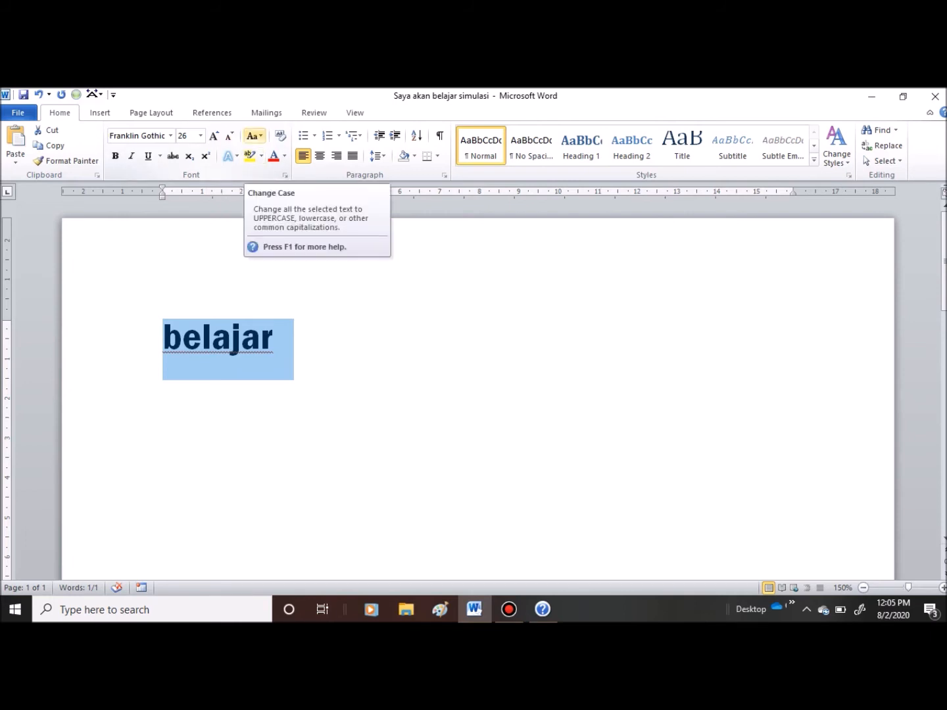
- Change the word's case to UPPERCASE, back to lowercase, and finally to Capitalize Each Word
click(255, 136)
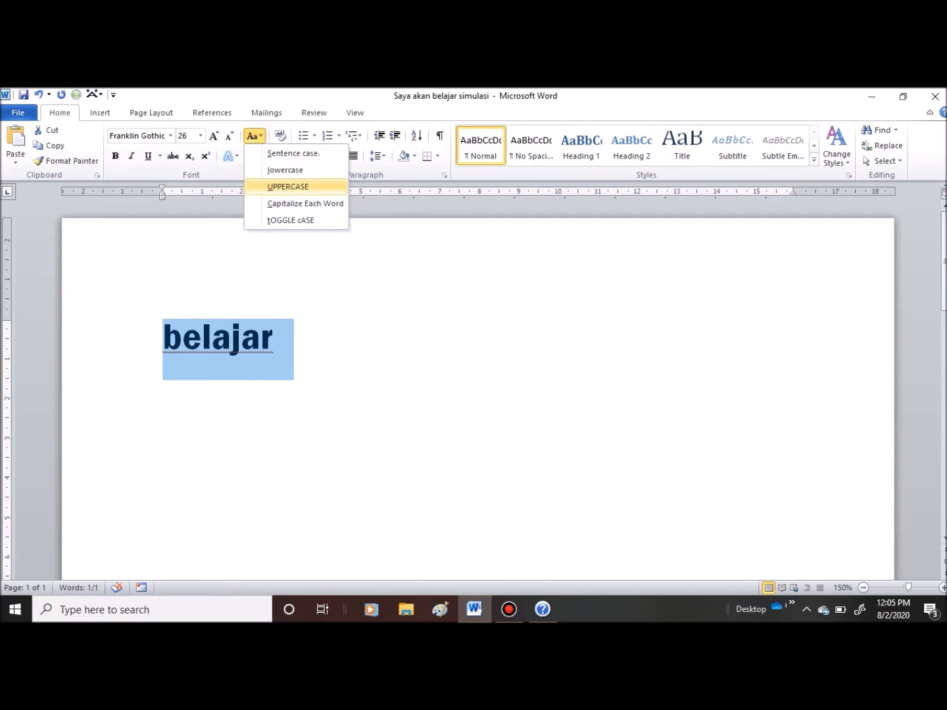
click(288, 186)
click(255, 135)
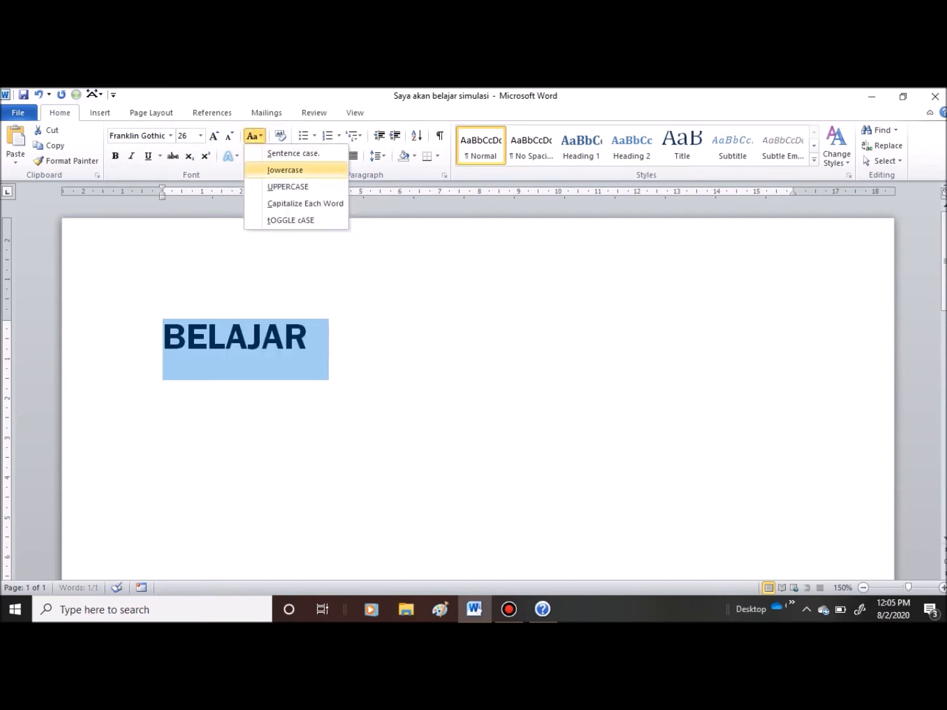
click(285, 169)
click(254, 136)
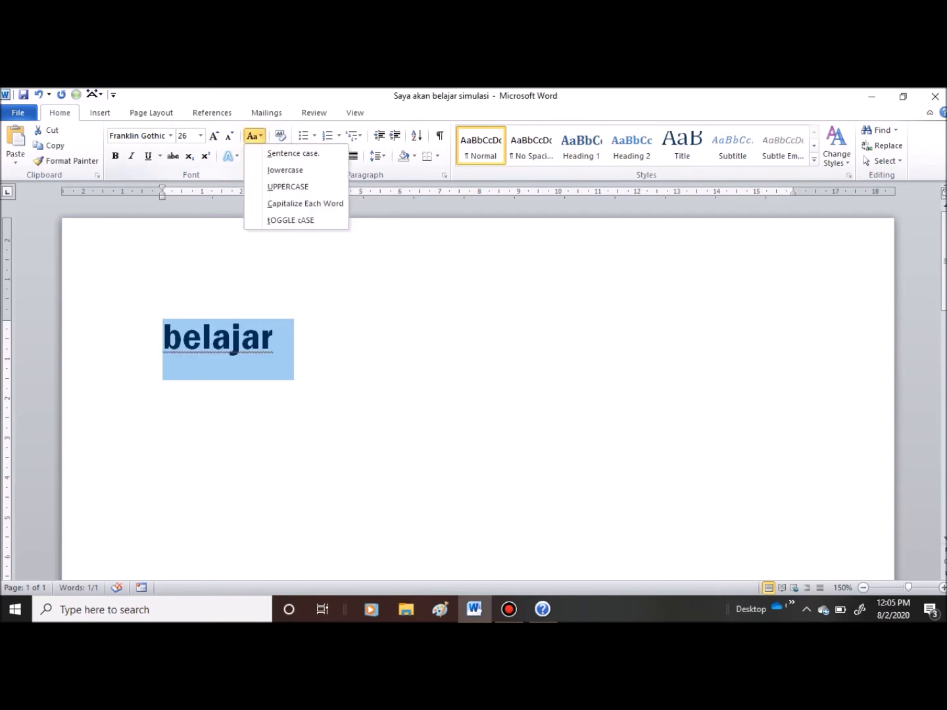
click(305, 204)
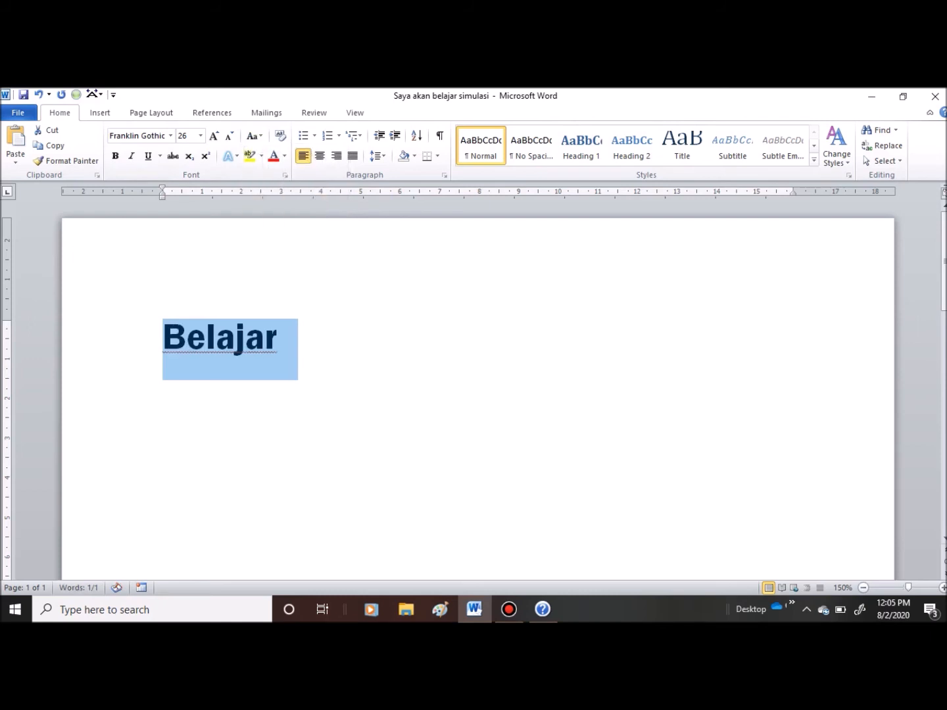
click(278, 342)
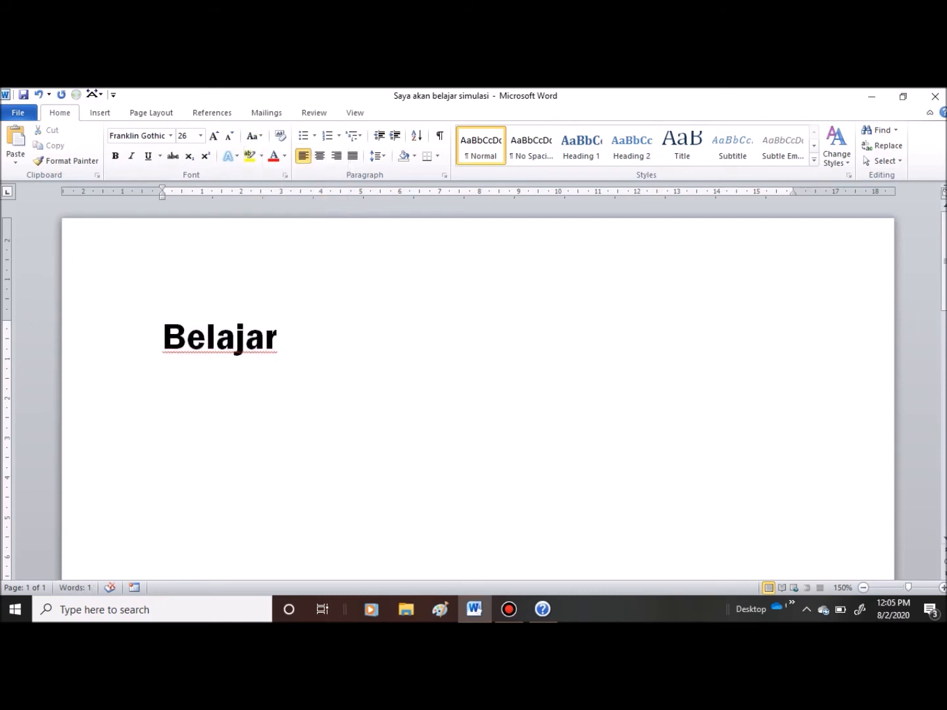
- Reselect the whole word "Belajar" and turn bold on and off again
drag(280, 342, 207, 342)
key(shift+Left)
key(Home)
key(Right)
key(End)
key(ctrl+a)
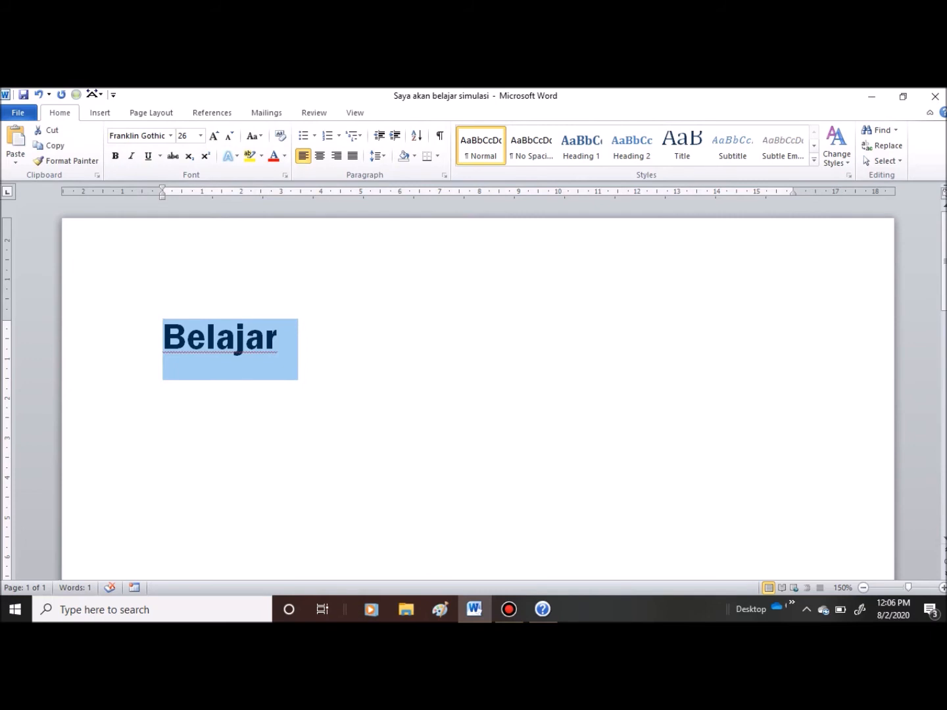
click(138, 137)
click(115, 157)
click(116, 157)
- Italicize and underline the selected word "Belajar"
click(132, 156)
click(132, 156)
click(132, 156)
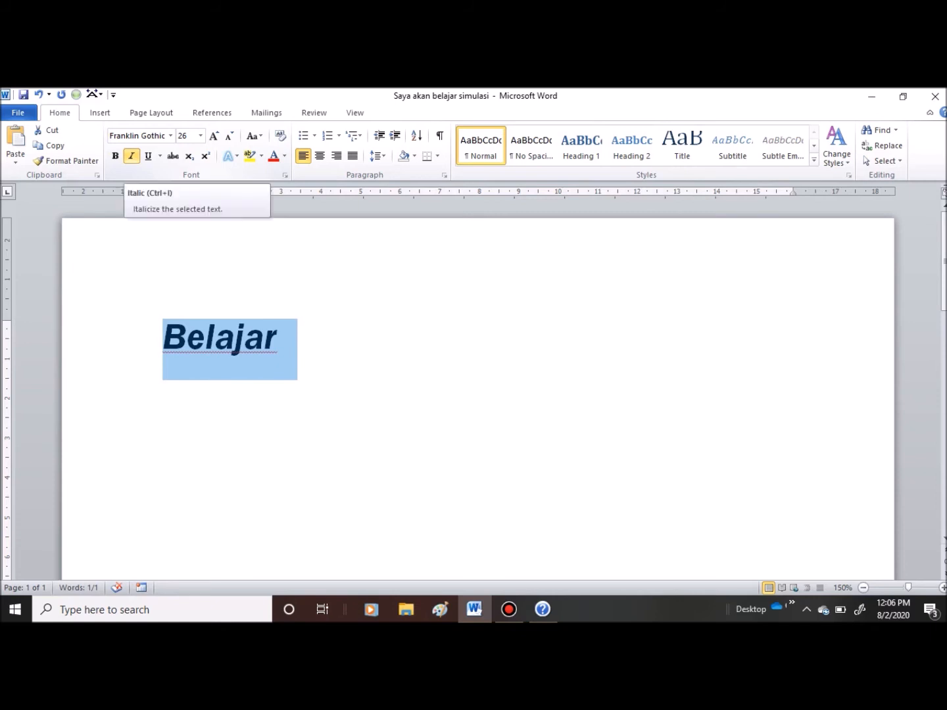
click(148, 156)
click(148, 156)
click(148, 156)
click(148, 156)
click(148, 156)
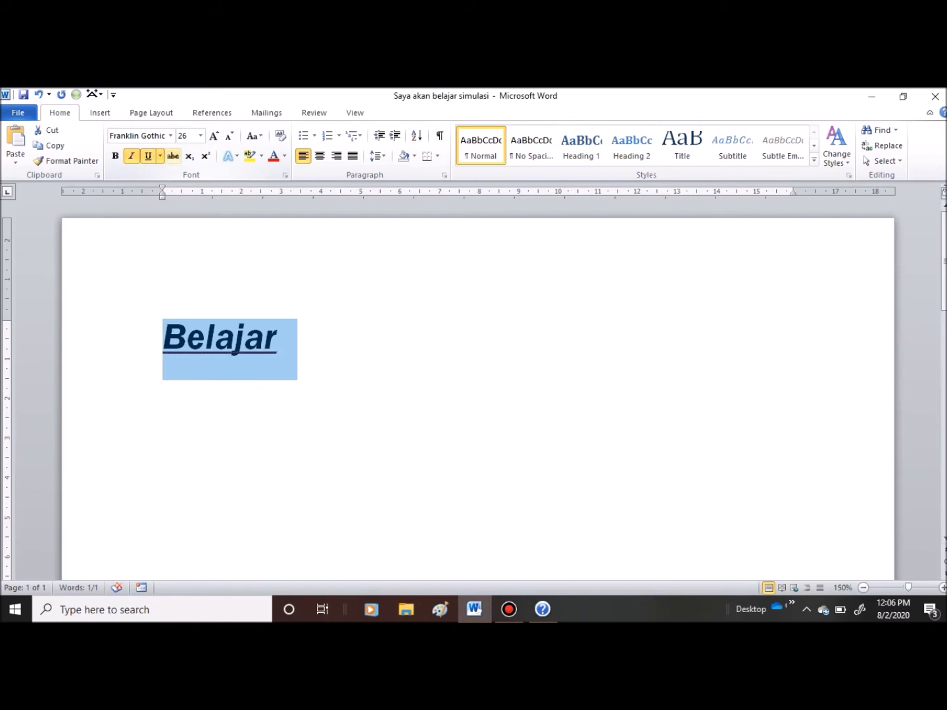
- Apply and remove strikethrough on the word, and clear its underline and italic formatting
click(173, 156)
click(173, 156)
click(149, 157)
click(132, 156)
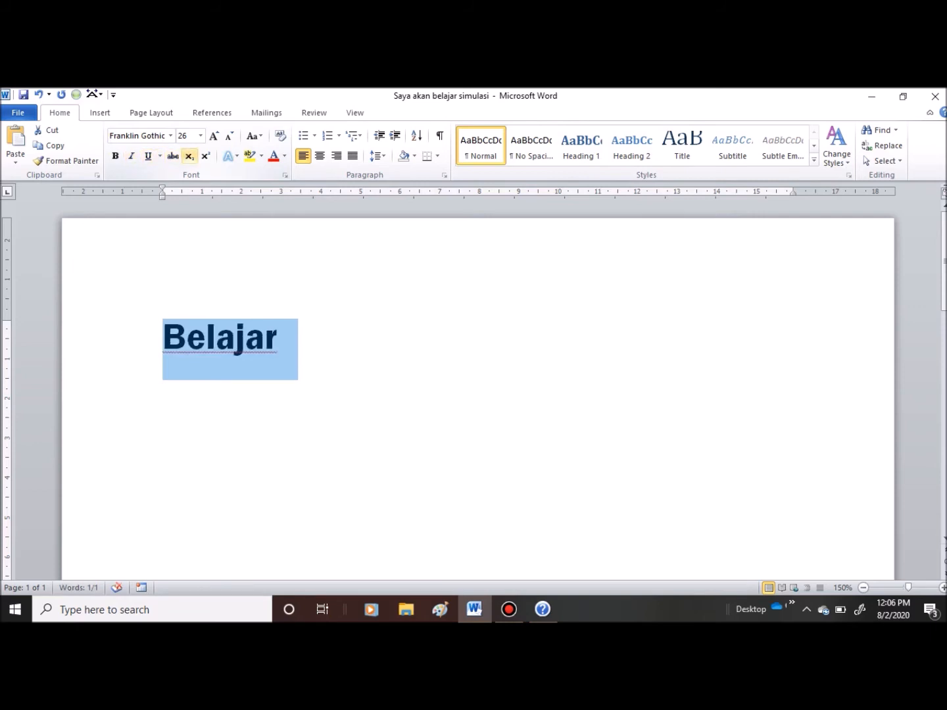
- Try subscript and superscript on the word and return it to normal text position
click(189, 156)
click(189, 155)
click(189, 156)
click(205, 157)
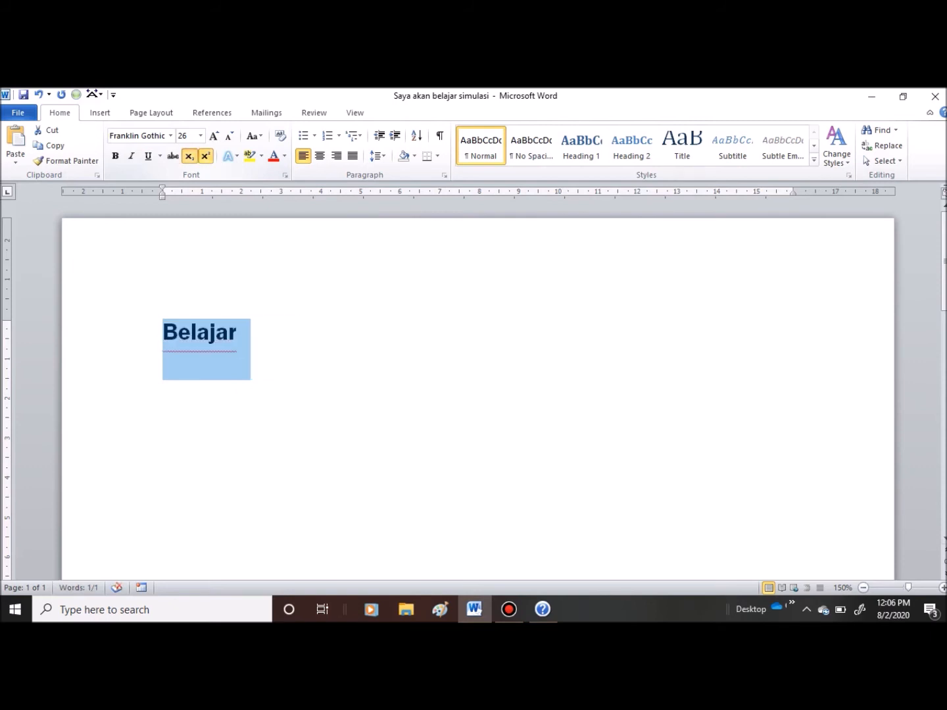
click(189, 156)
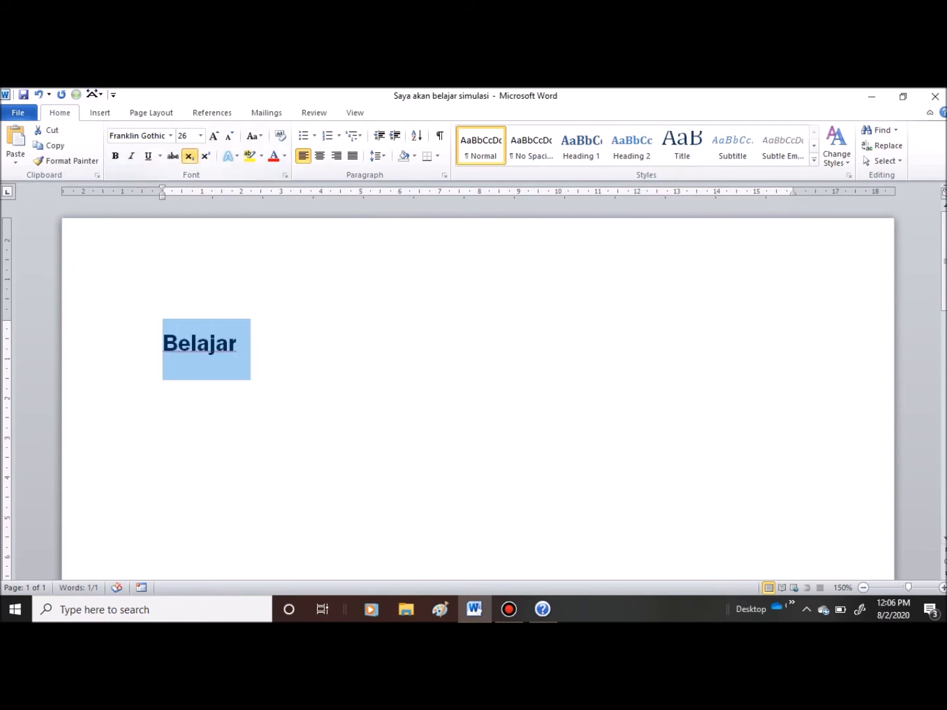
click(189, 157)
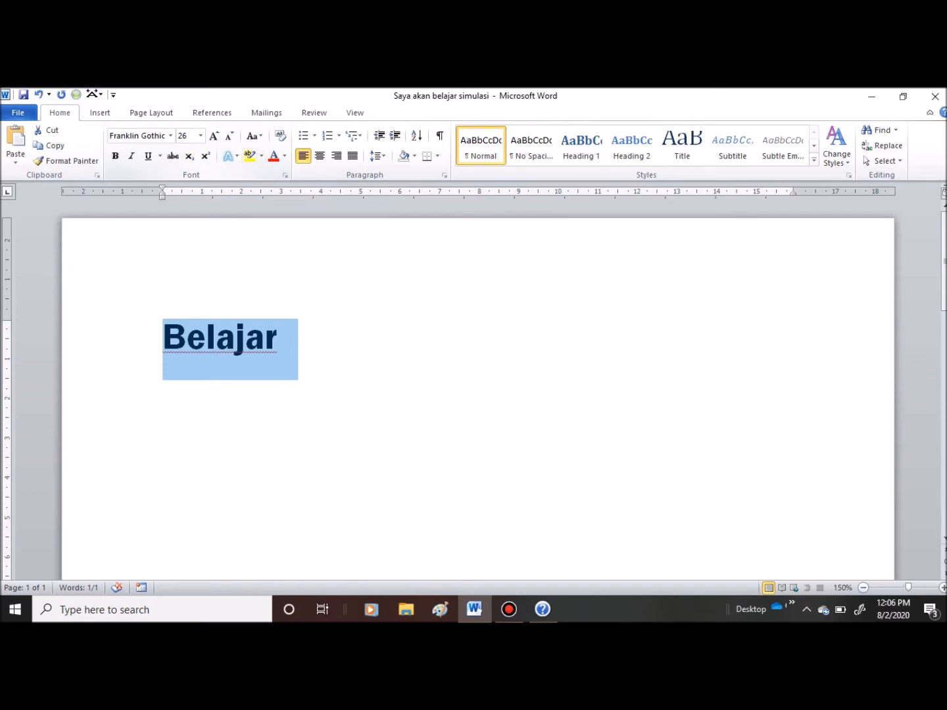
- Preview the text effects on the word and highlight it in yellow
click(228, 156)
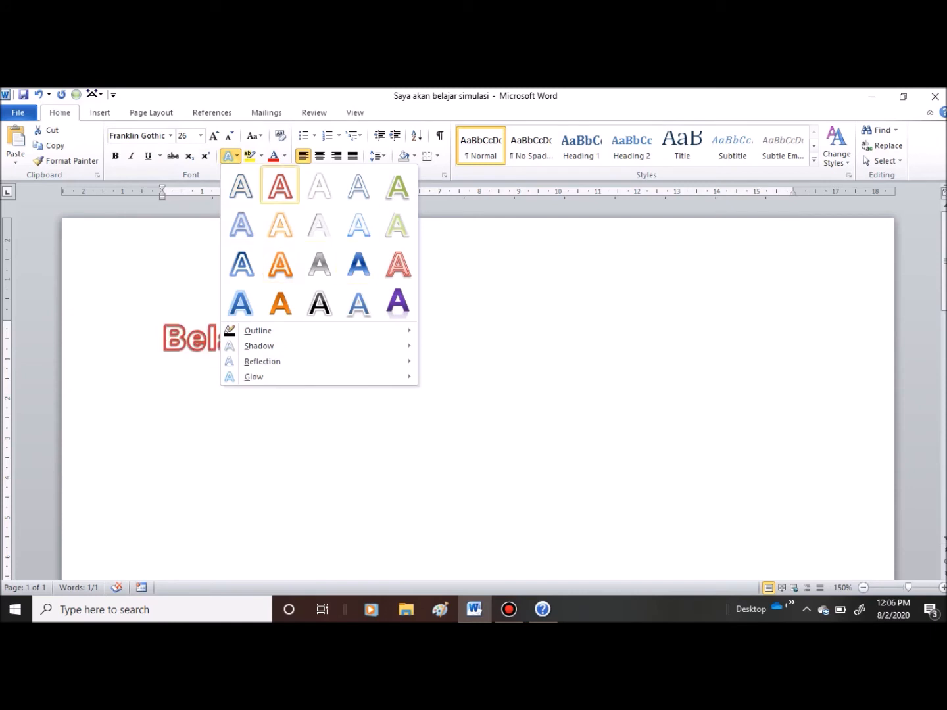
click(228, 156)
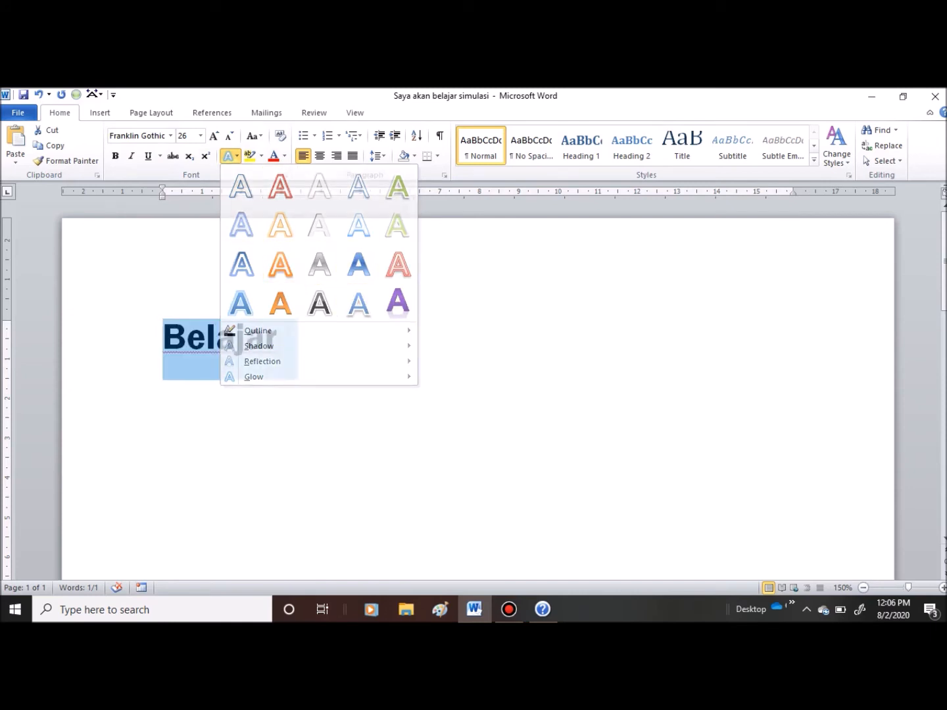
click(251, 156)
click(261, 156)
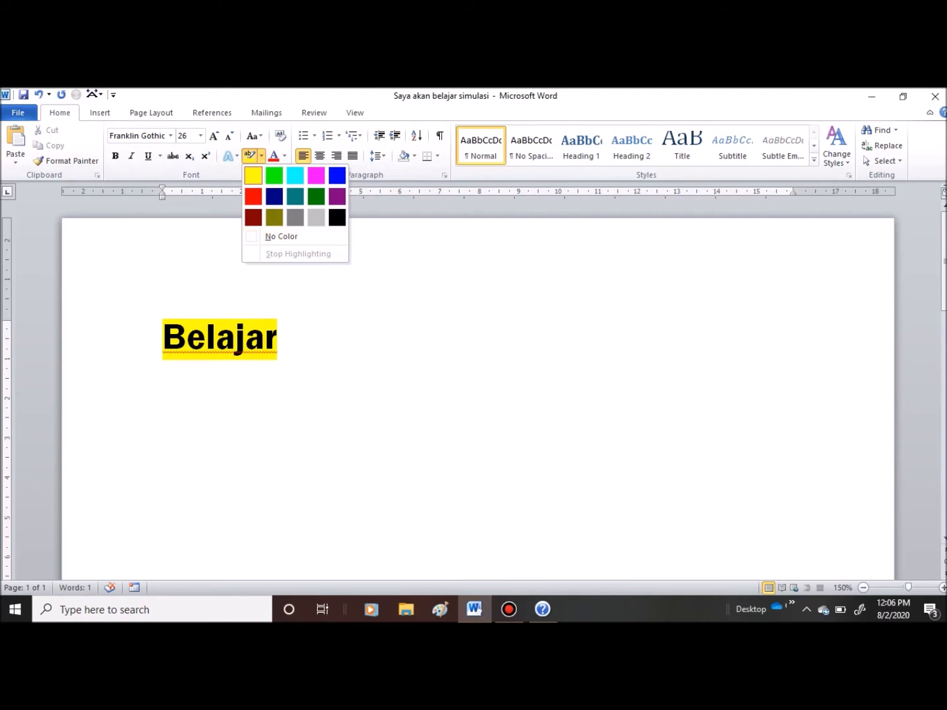
- Reselect the highlighted word and set its highlight to No Color
click(303, 338)
drag(281, 341, 162, 341)
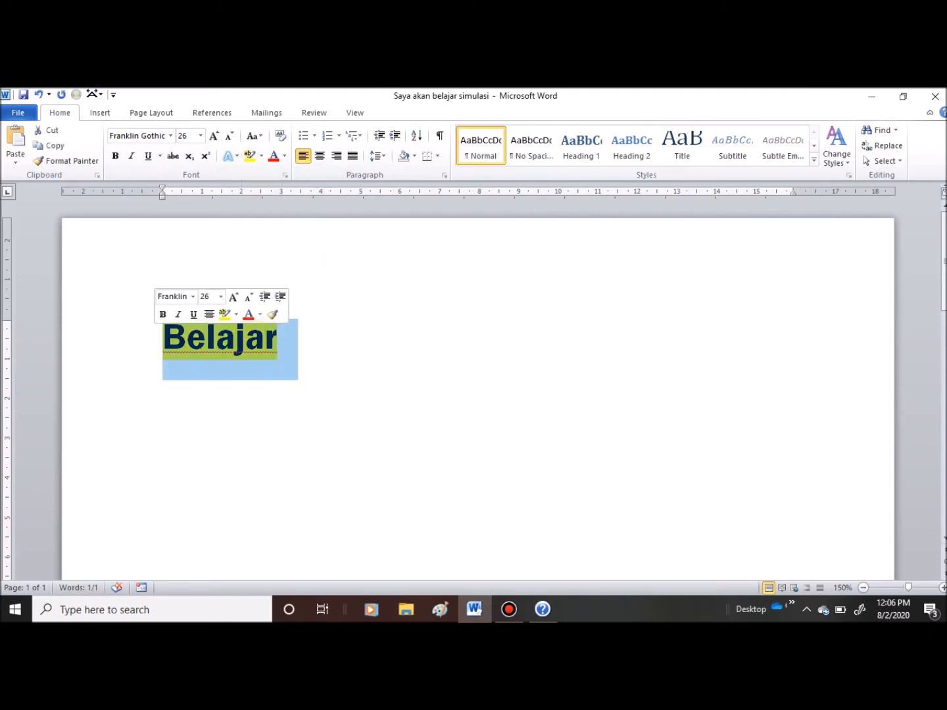
click(323, 338)
drag(281, 340, 163, 340)
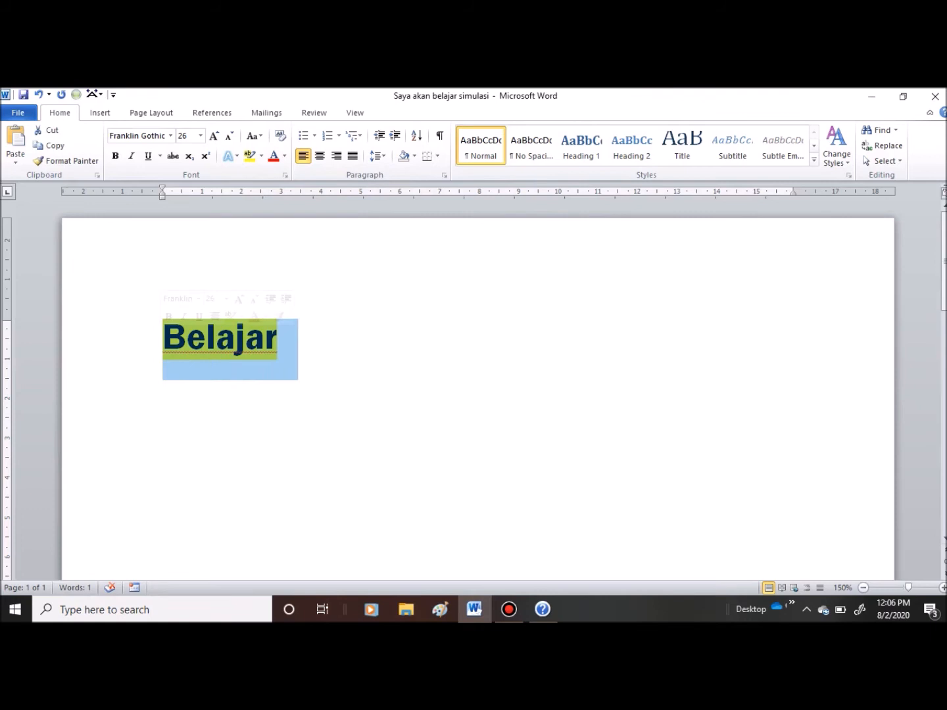
click(262, 155)
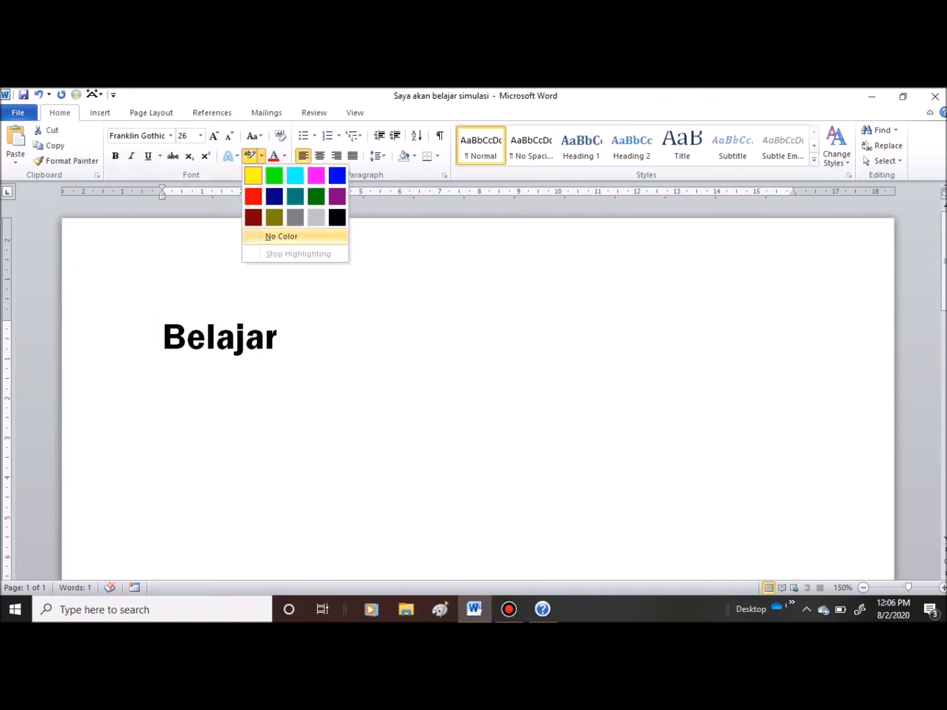
click(277, 235)
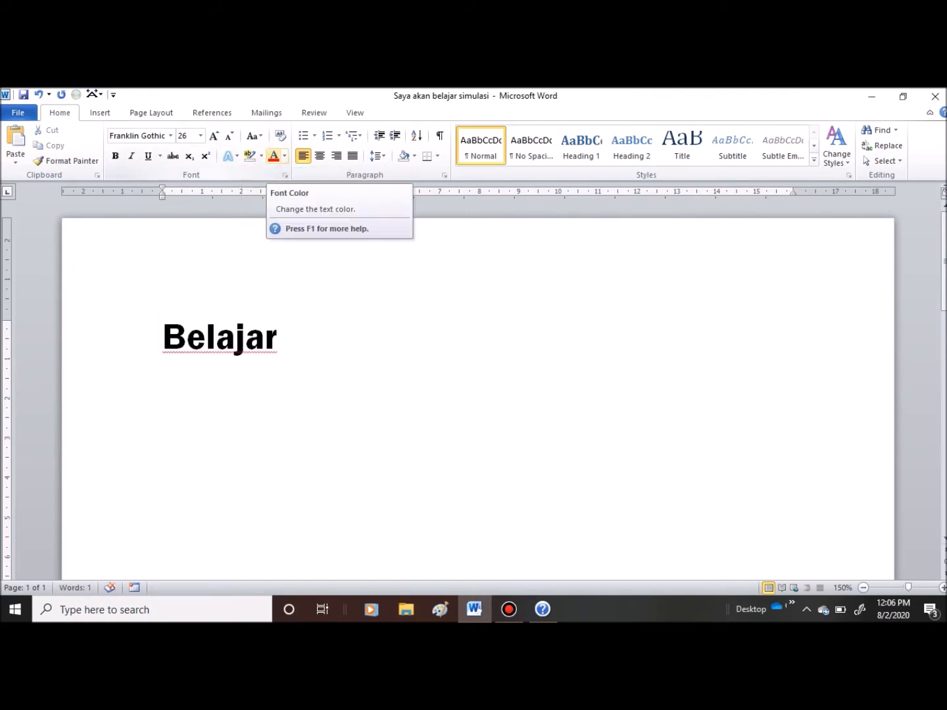
- Select the word and look over the available font colors without choosing one
drag(281, 340, 163, 341)
click(285, 156)
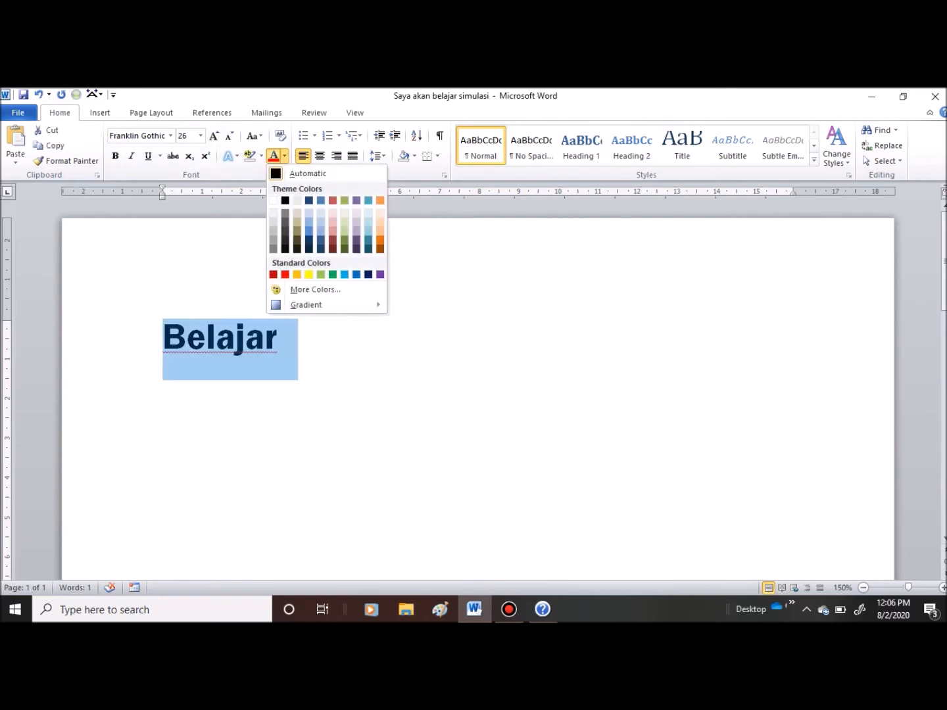
key(Escape)
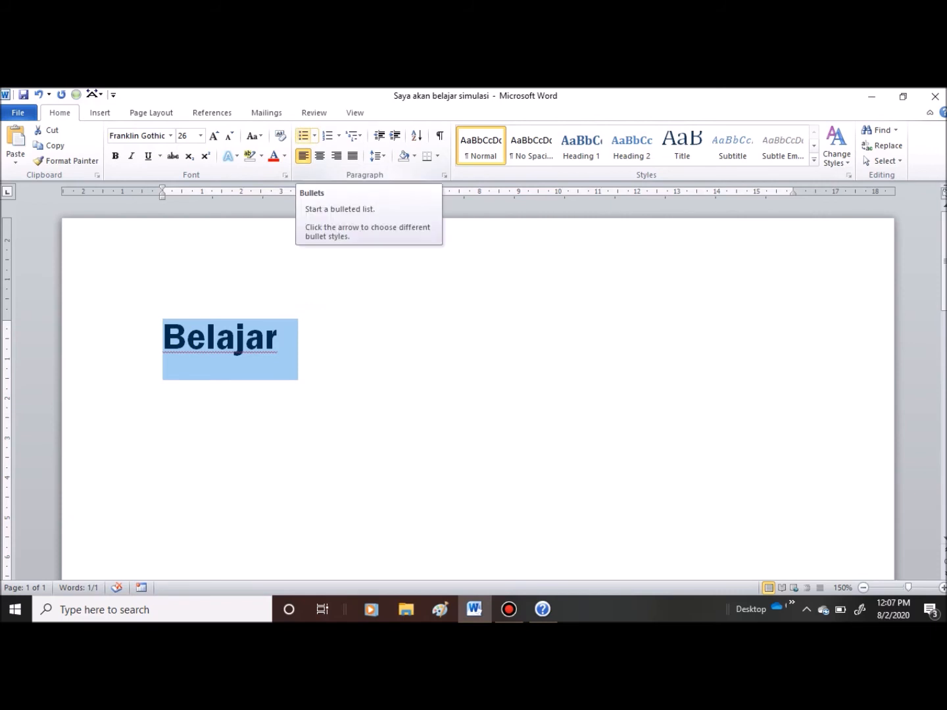
- Format the word as a round-bulleted list item, preview other bullet styles and remove the bullet
click(304, 136)
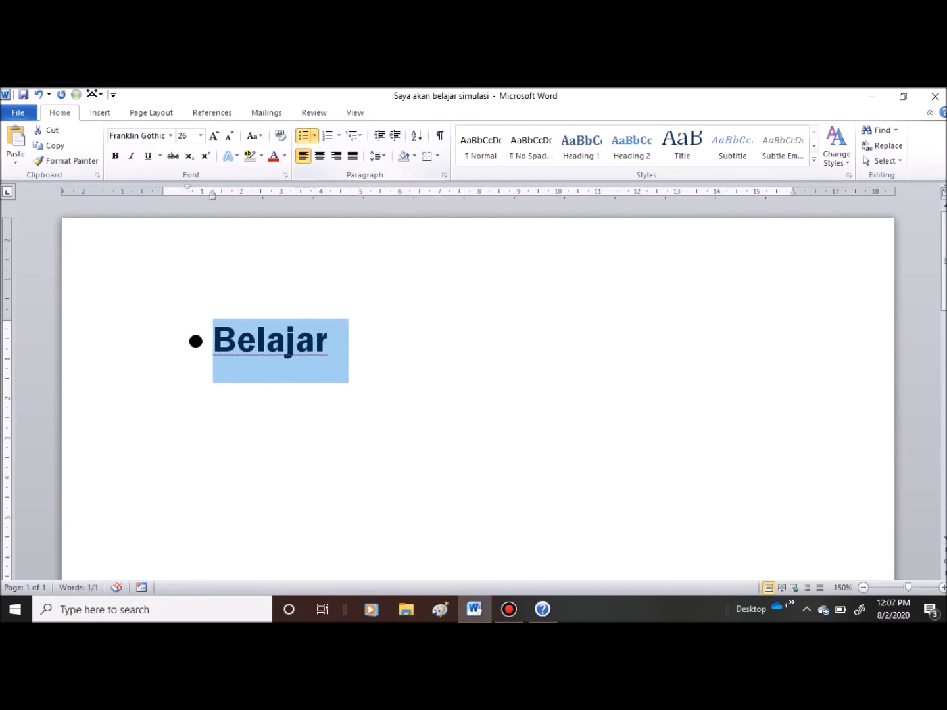
click(315, 136)
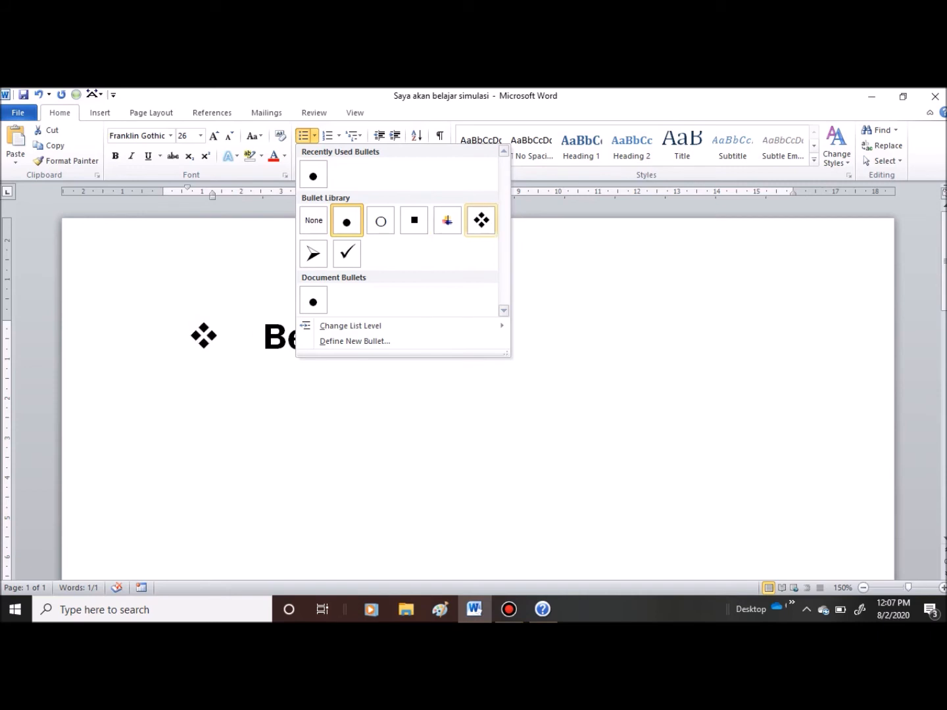
click(347, 221)
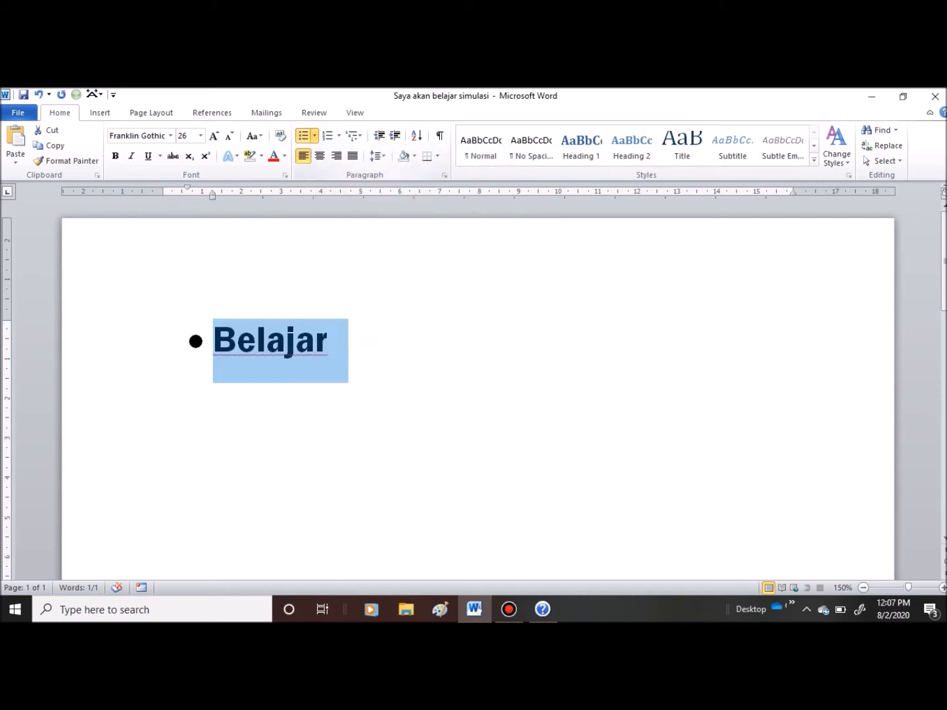
click(303, 136)
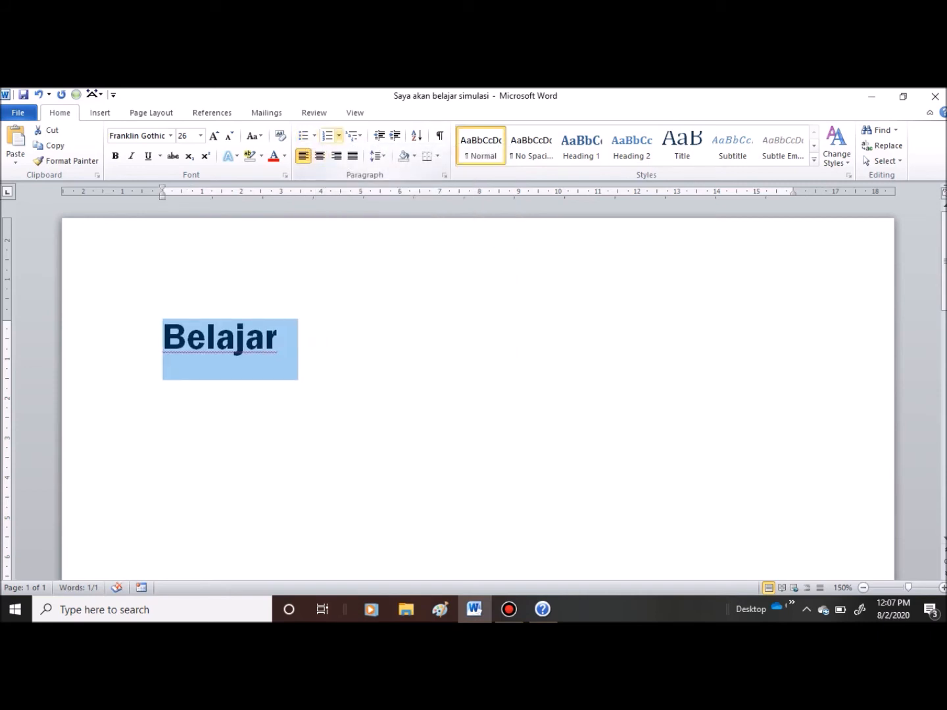
- Number the word with the 1. 2. 3. format and look over the multilevel list styles
click(340, 135)
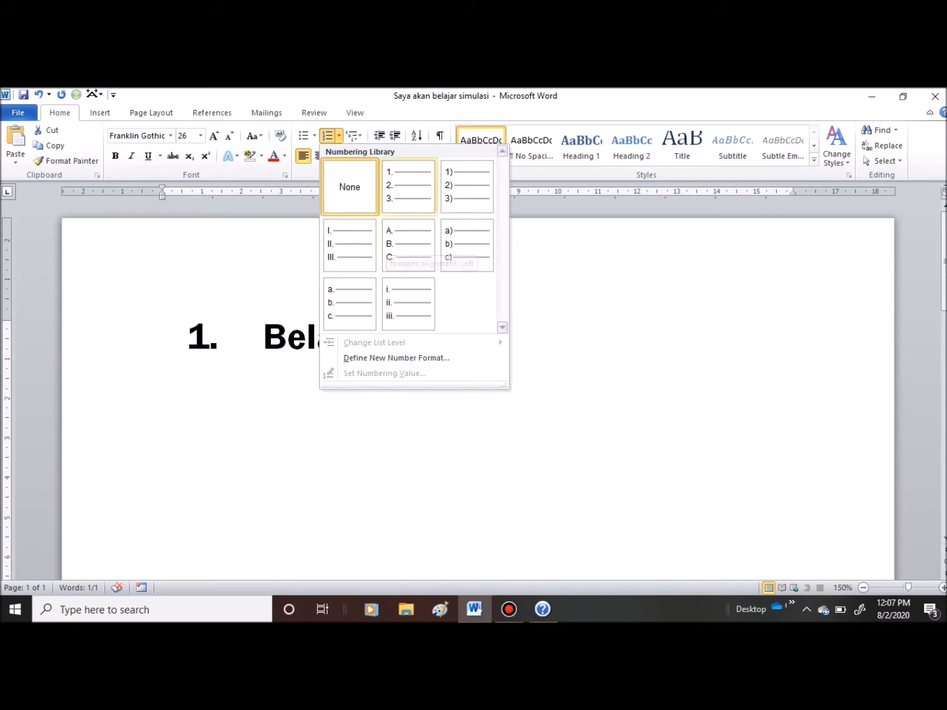
click(408, 185)
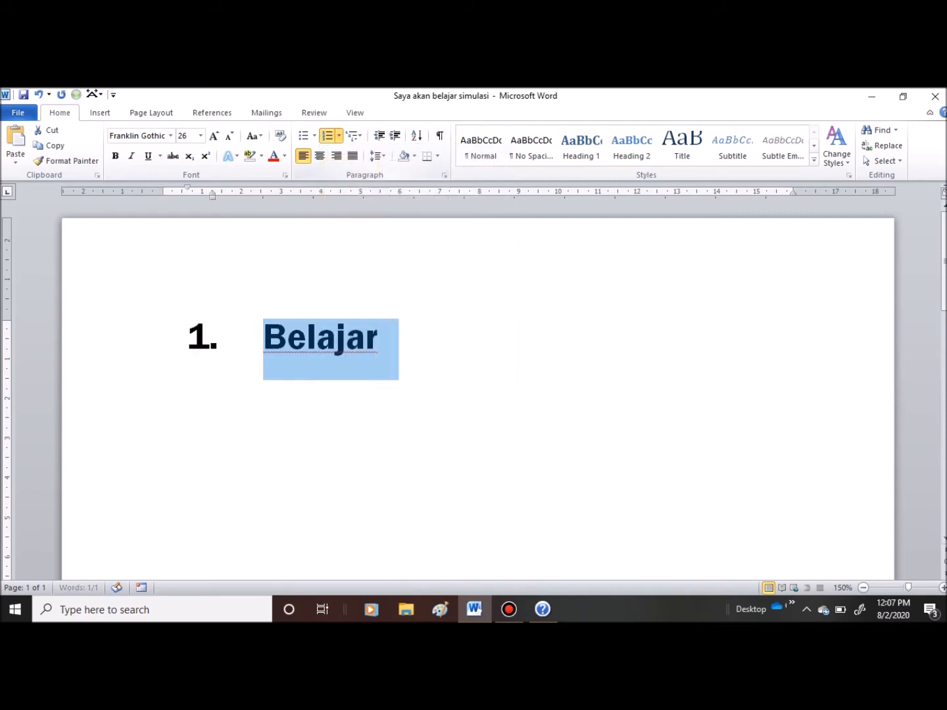
click(355, 134)
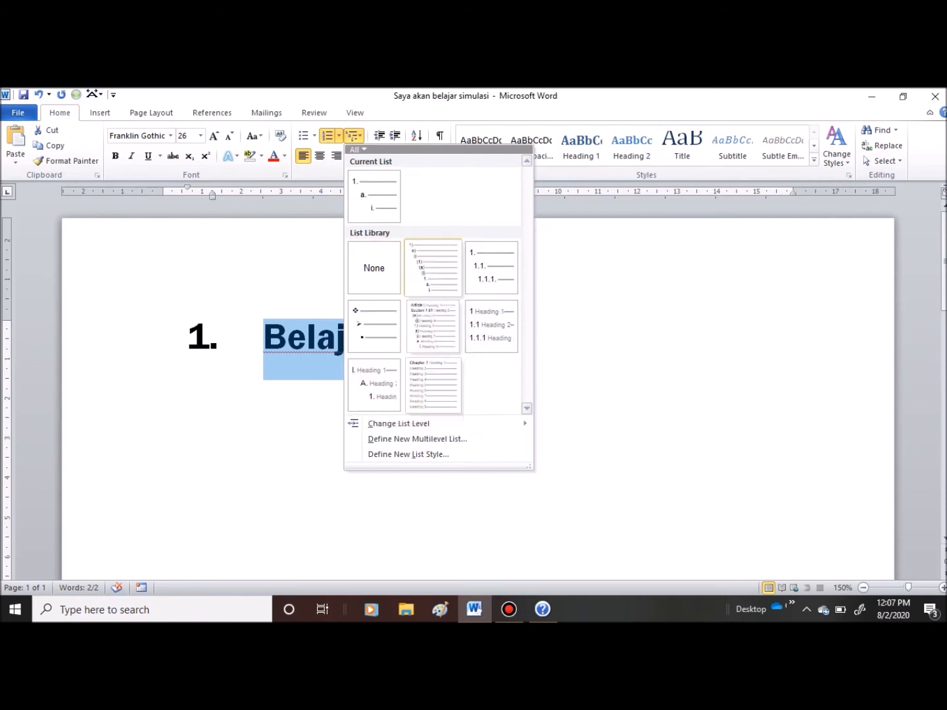
key(Escape)
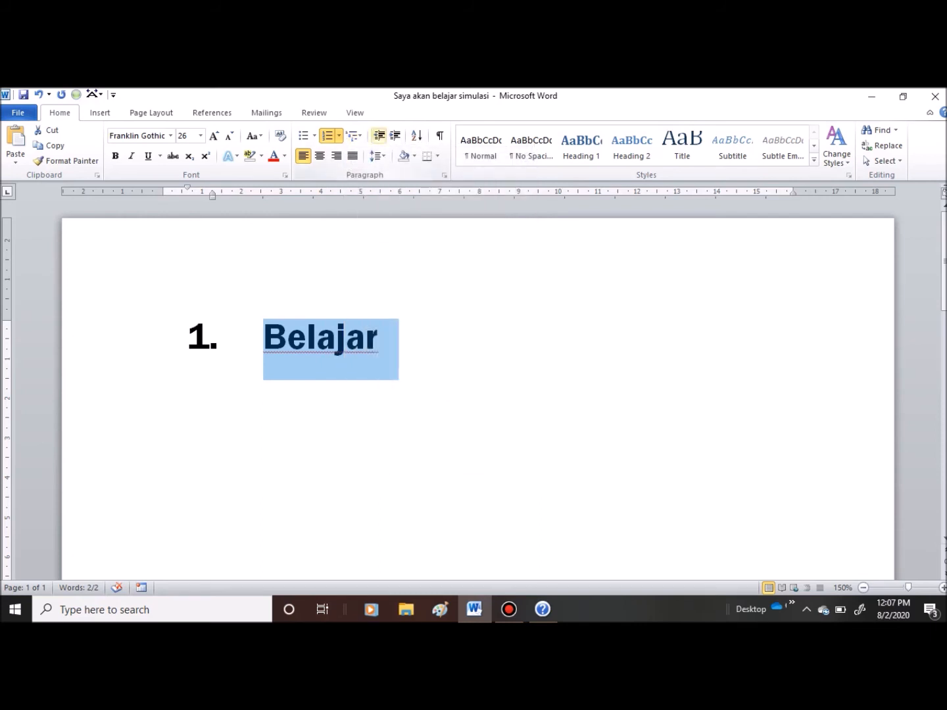
- Remove the word's numbering by decreasing its indent once, and increase the paragraph indent by nine levels
click(379, 136)
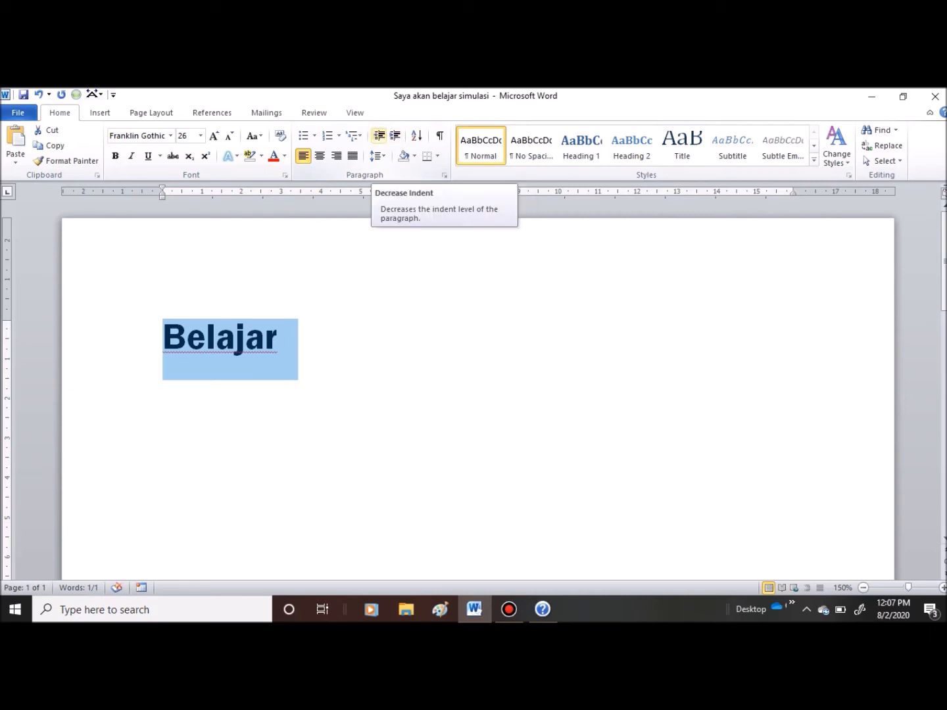
click(394, 135)
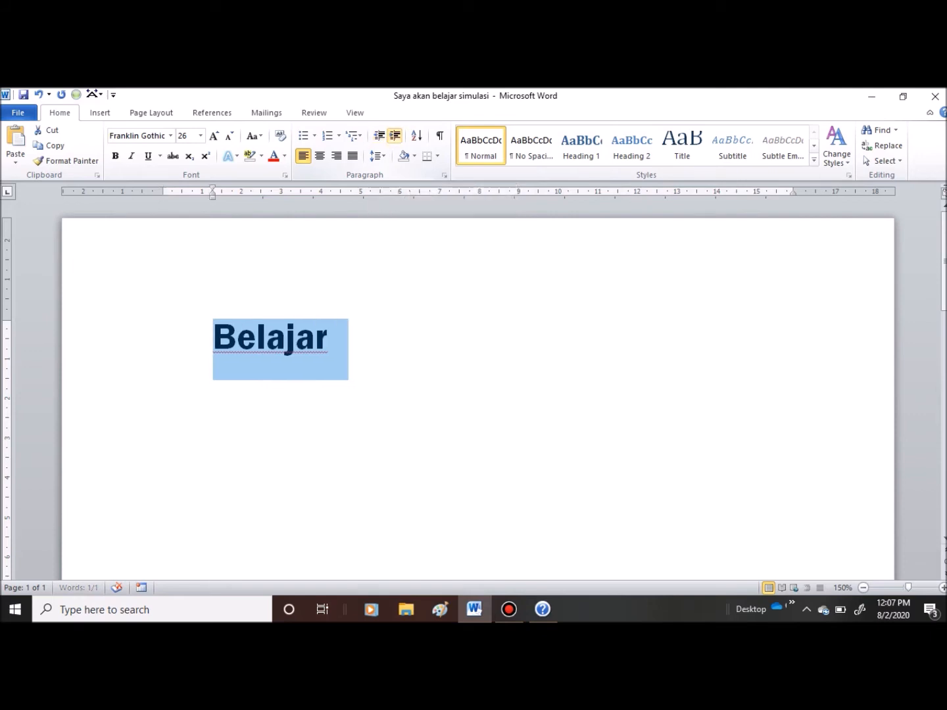
click(394, 134)
click(395, 135)
click(394, 134)
click(395, 134)
click(394, 134)
click(394, 134)
click(394, 135)
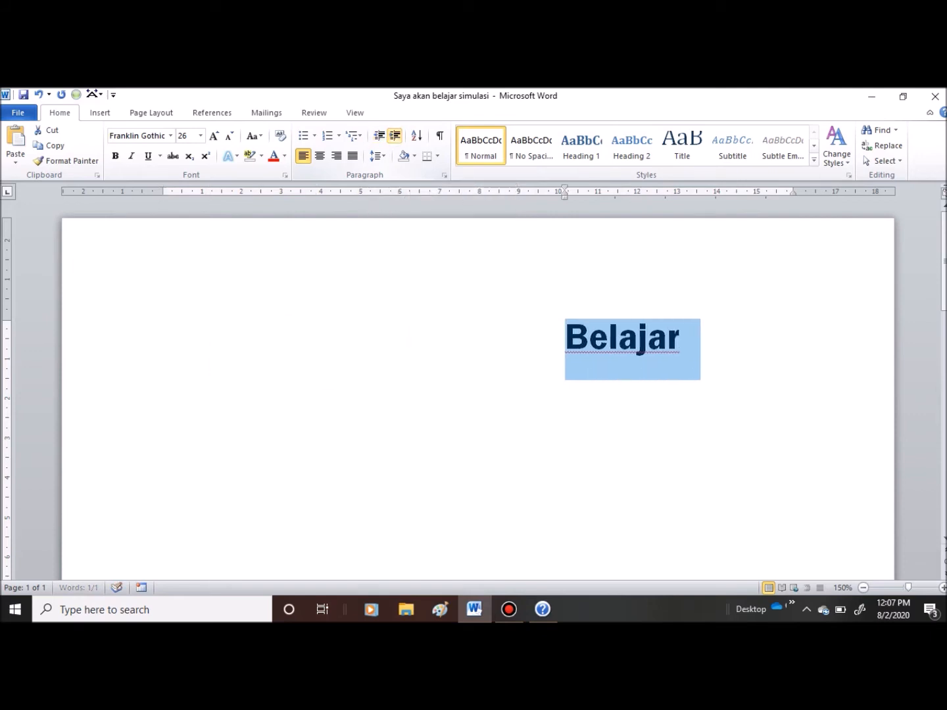
click(395, 134)
- Decrease the word's indent level by level until it is back at the left margin
click(379, 136)
click(379, 136)
click(379, 135)
click(379, 135)
click(379, 135)
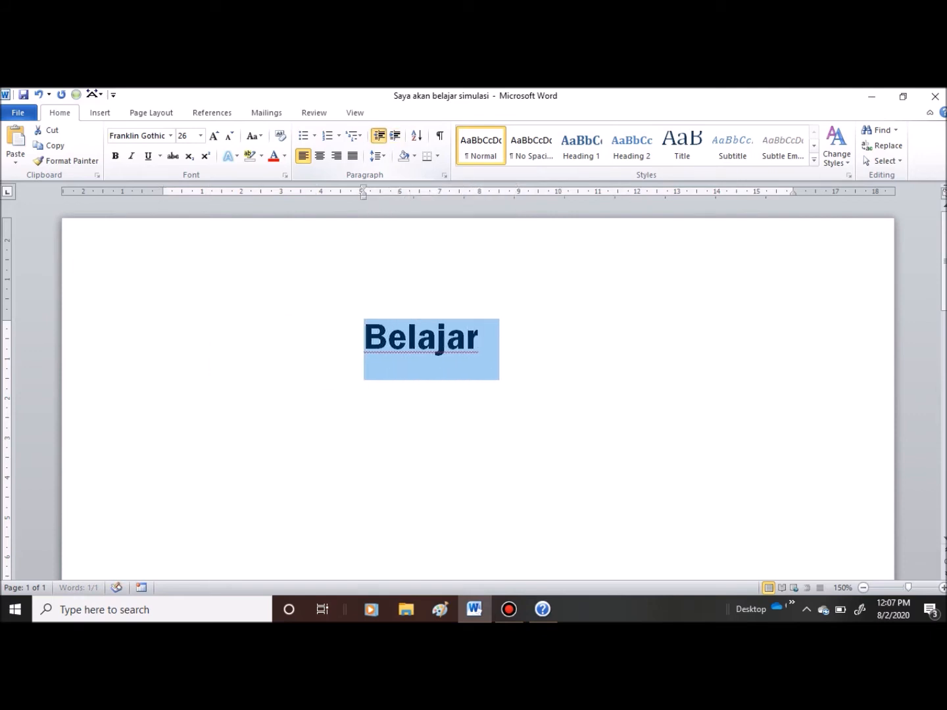
click(379, 135)
click(379, 135)
click(379, 135)
click(379, 135)
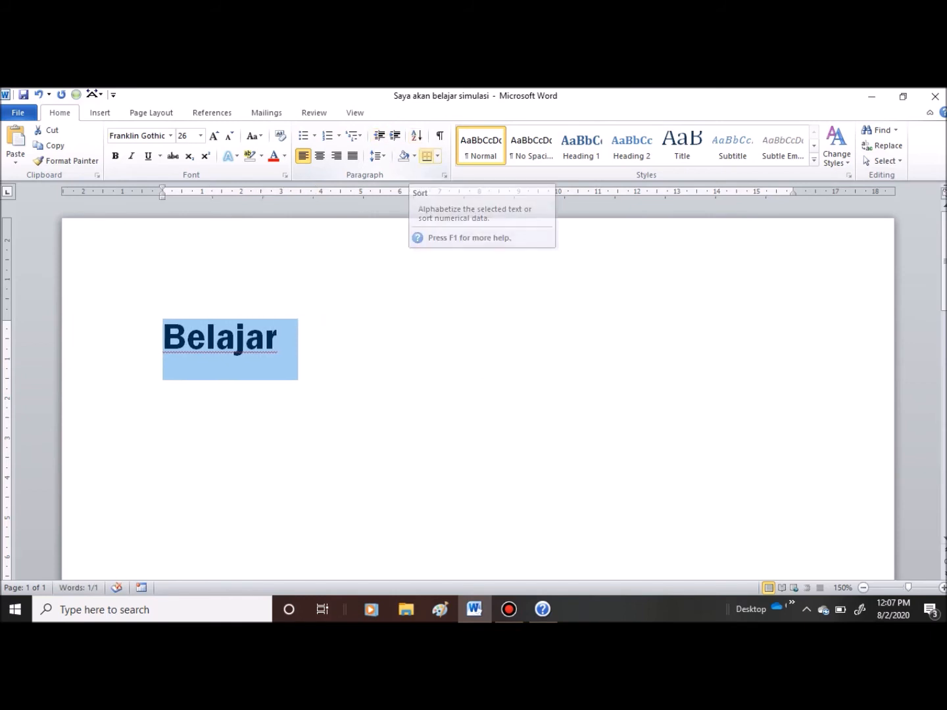
- Put the cursor at the end of the word, show the paragraph marks and hide them again
click(279, 340)
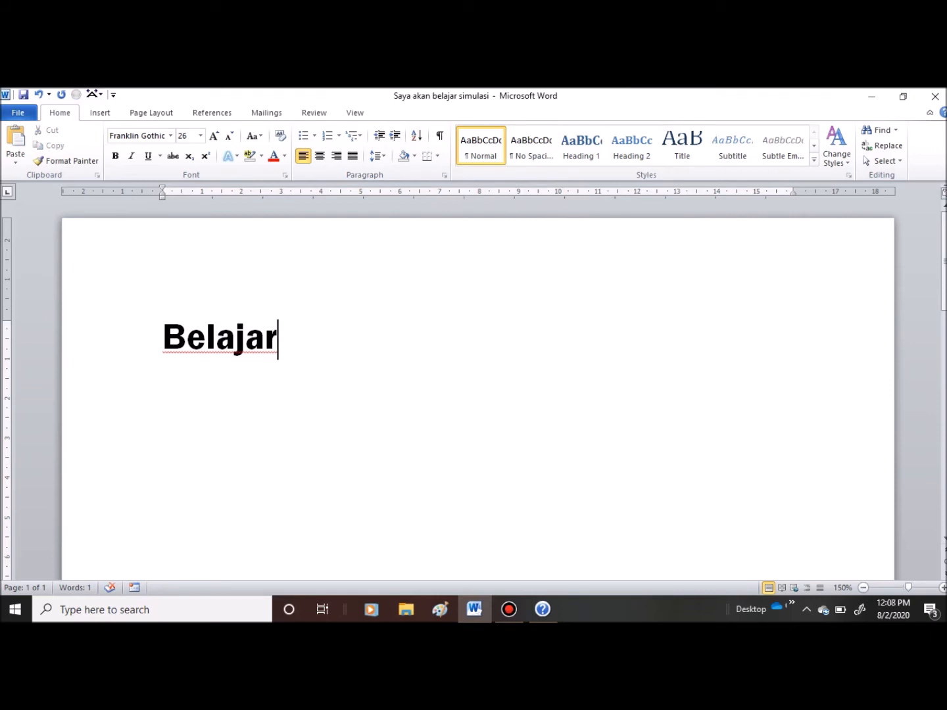
drag(279, 340, 163, 339)
click(283, 340)
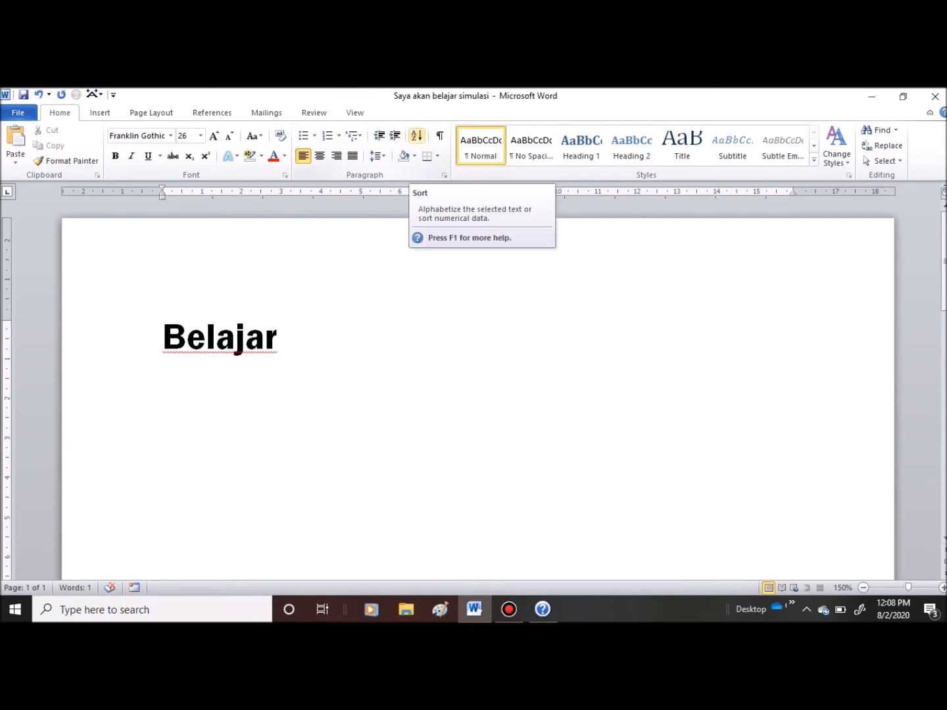
click(439, 136)
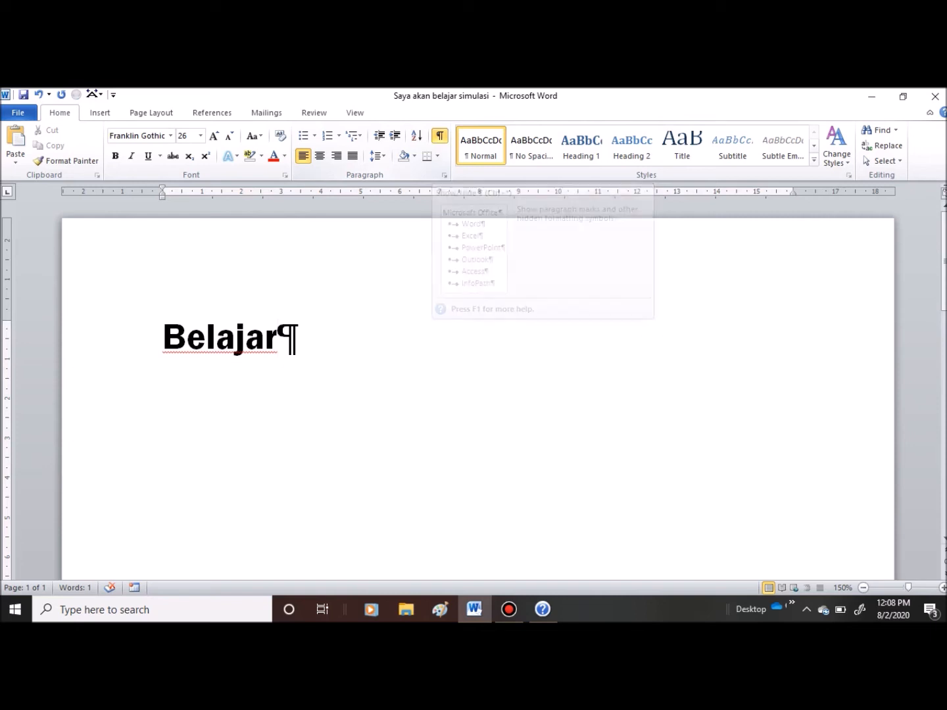
key(ctrl+shift+8)
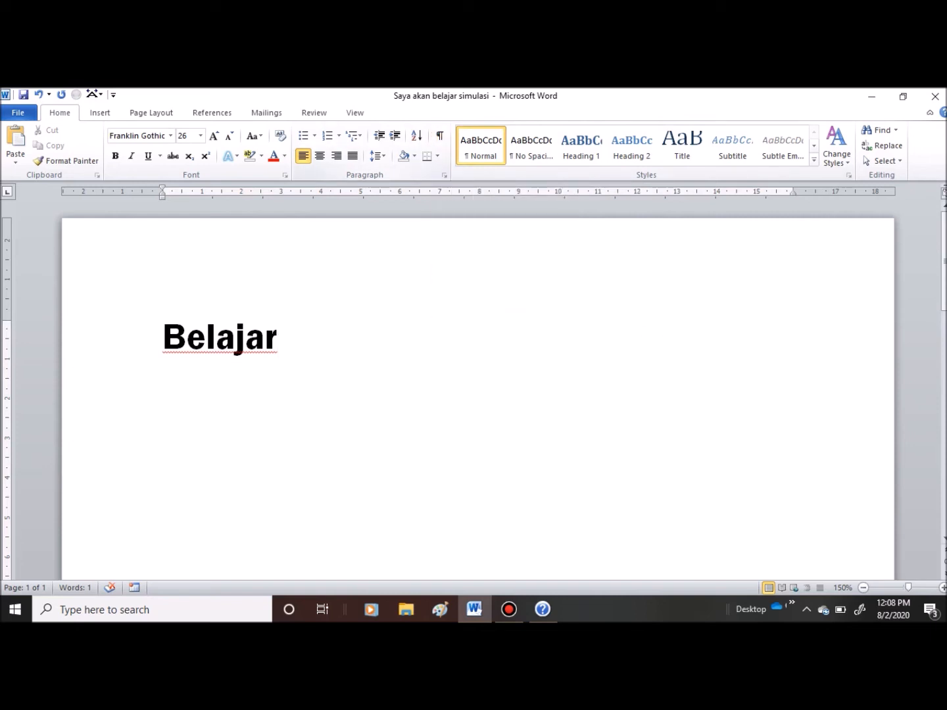
- Try center, right and justified alignment on the word and return it to left alignment
key(ctrl+e)
key(ctrl+r)
key(ctrl+j)
key(ctrl+l)
click(320, 157)
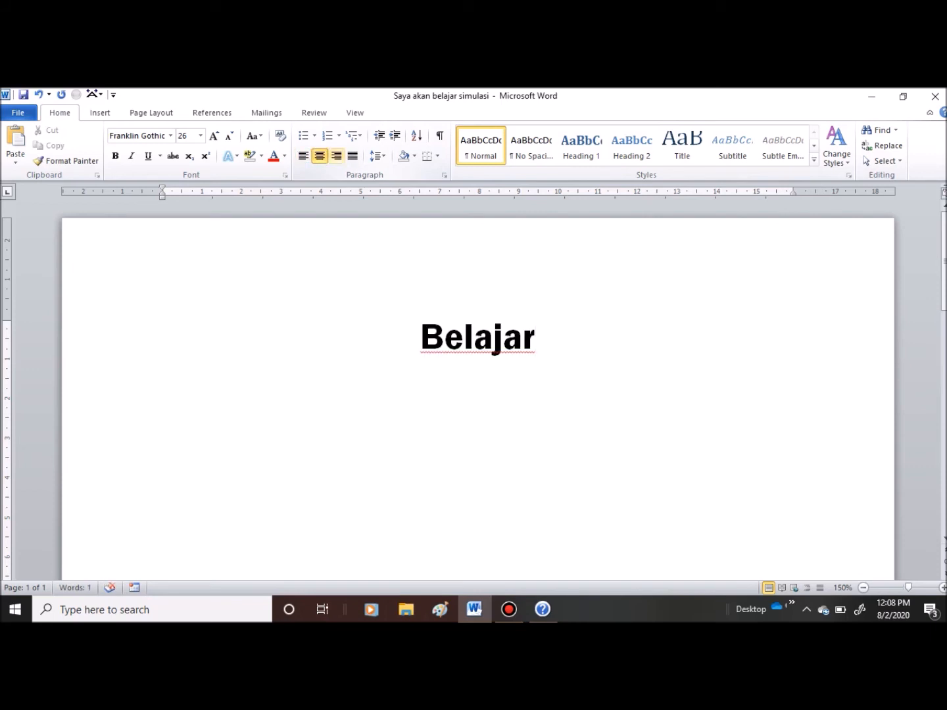
click(336, 156)
click(352, 156)
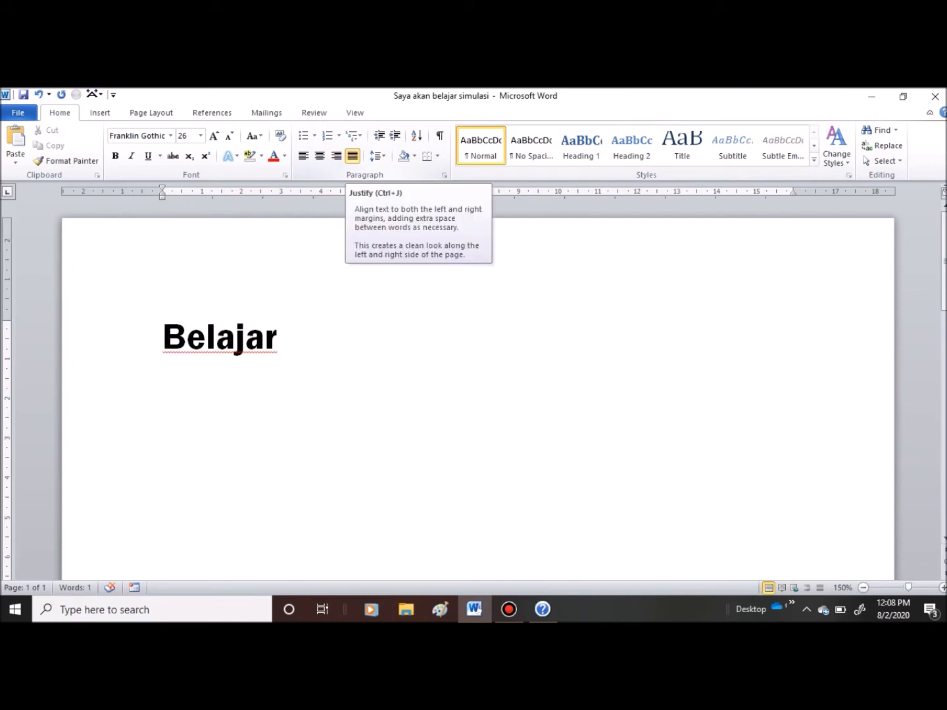
key(ctrl+l)
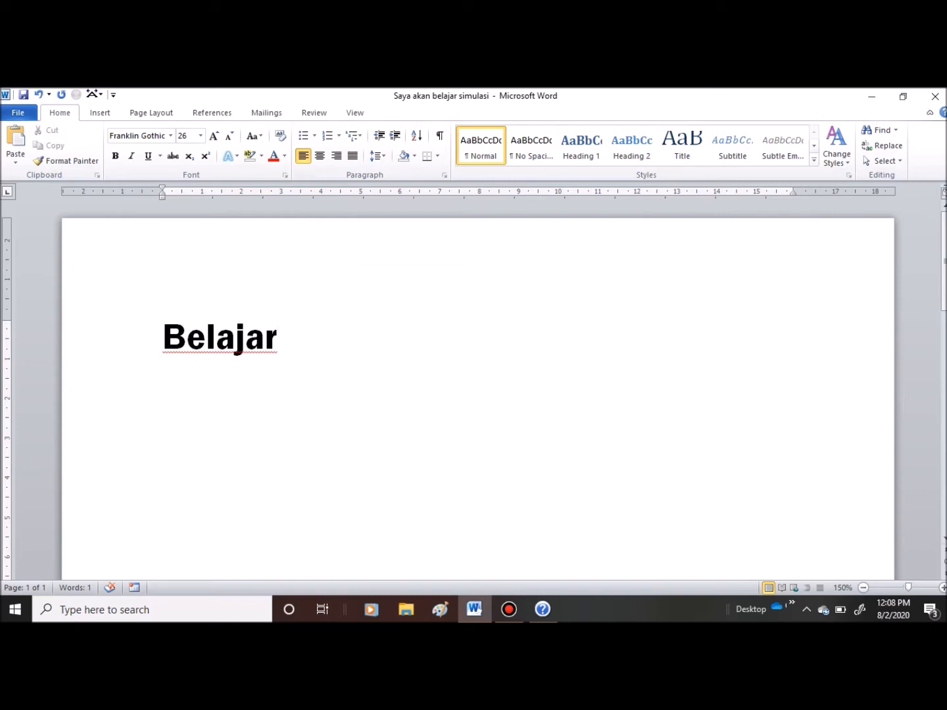
- Look over the line spacing choices and the indent and spacing settings under Line Spacing Options without changing any
click(377, 155)
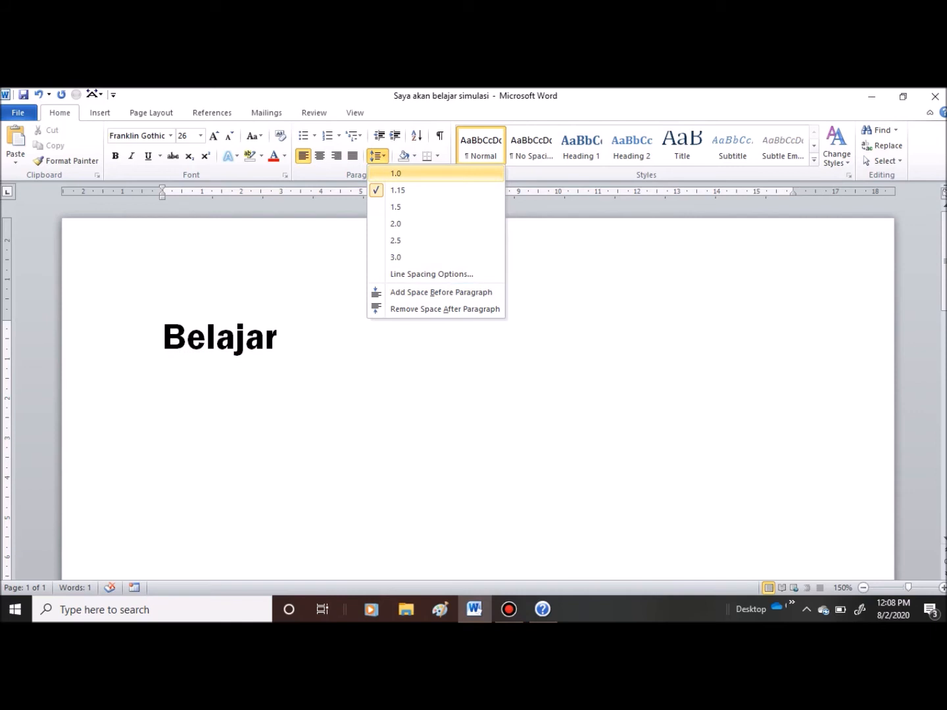
click(377, 156)
click(377, 157)
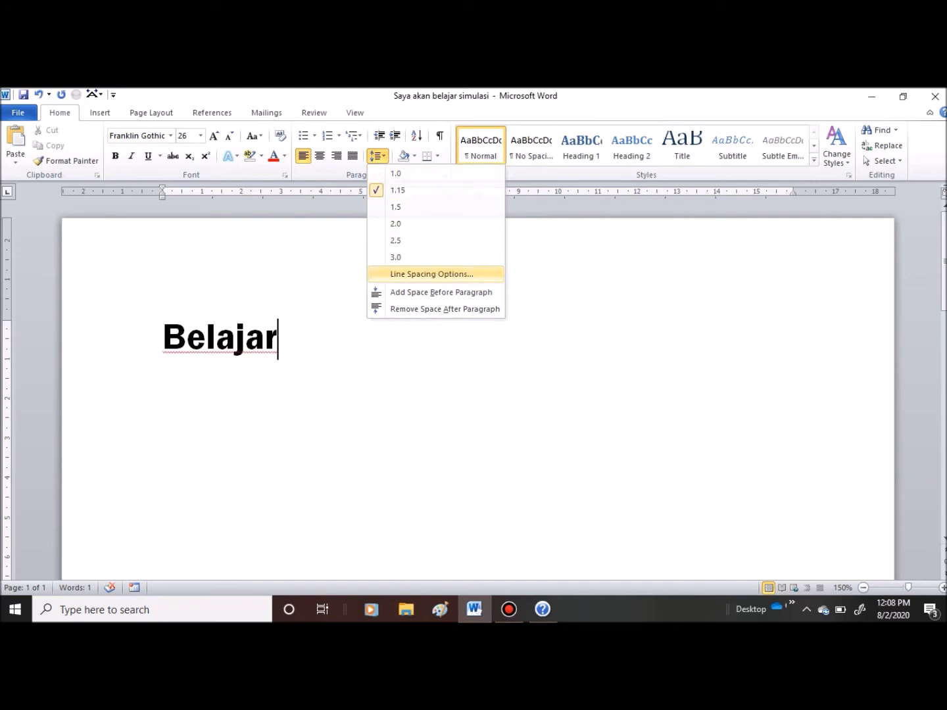
click(432, 274)
click(257, 175)
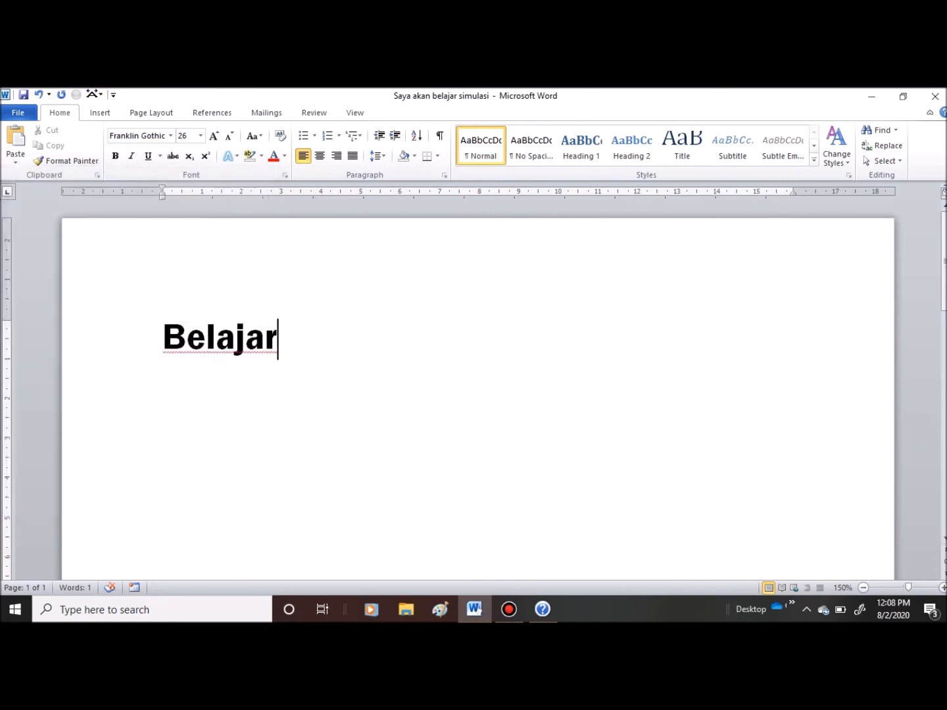
click(377, 156)
click(431, 273)
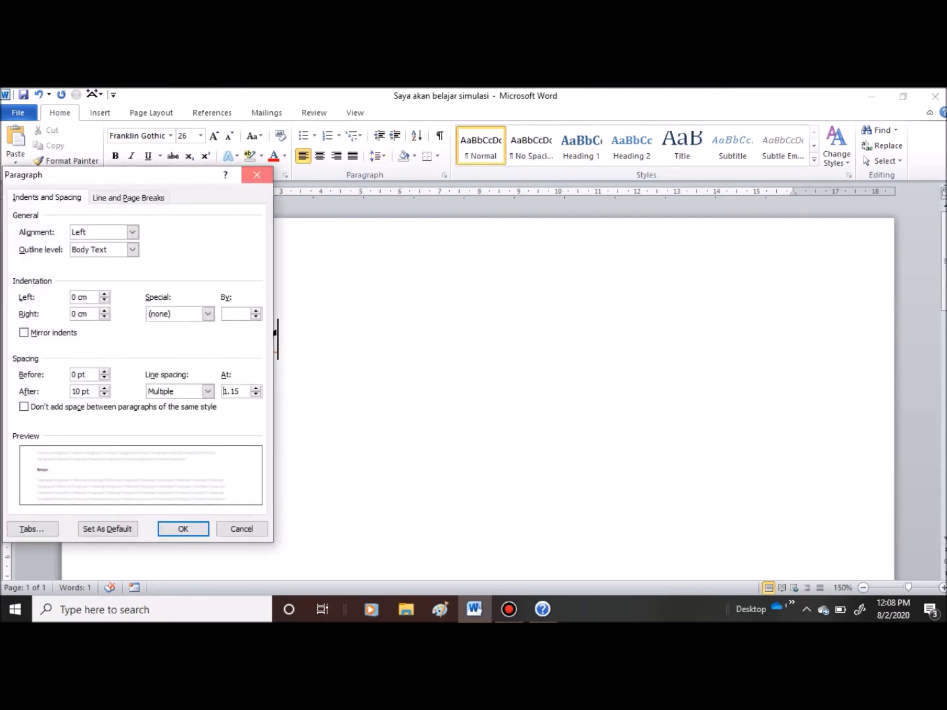
click(257, 174)
- Look over the shading colors, apply a Bottom Border to the word's paragraph and undo it
click(414, 156)
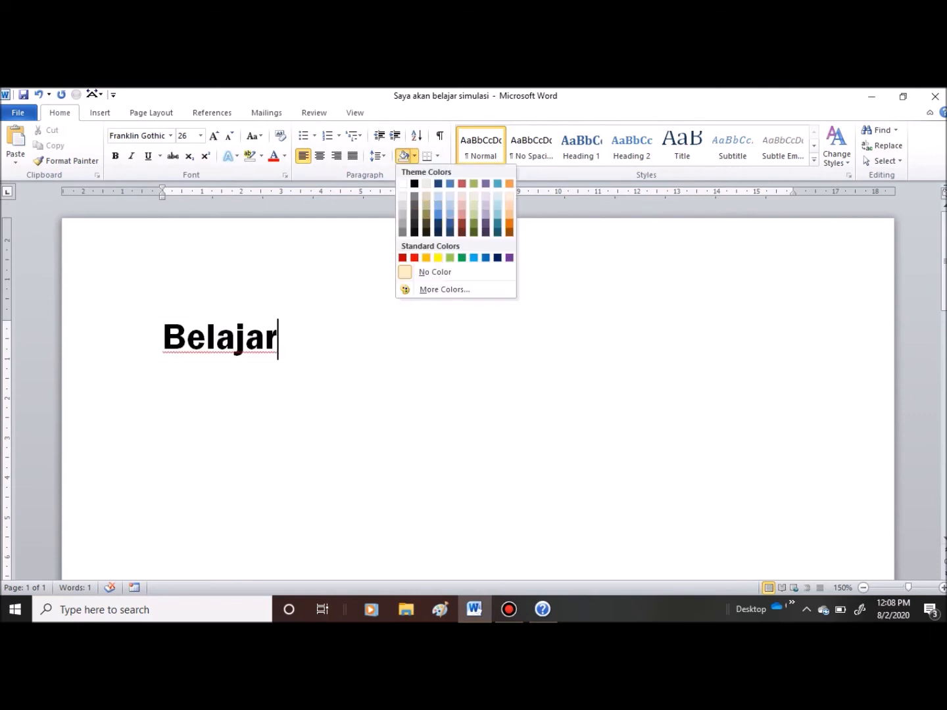
click(437, 156)
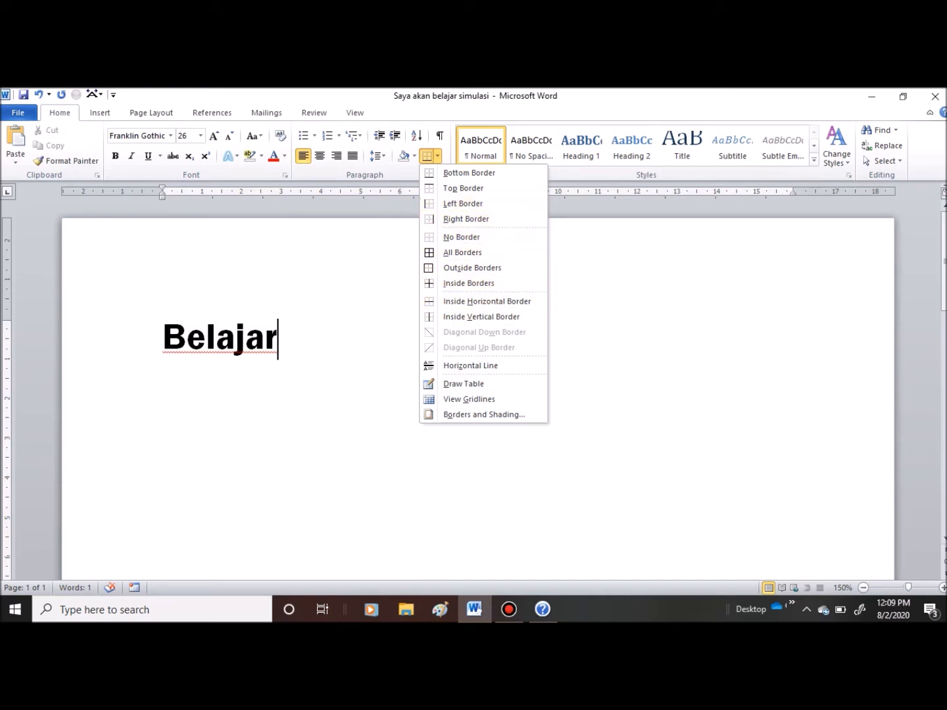
click(469, 173)
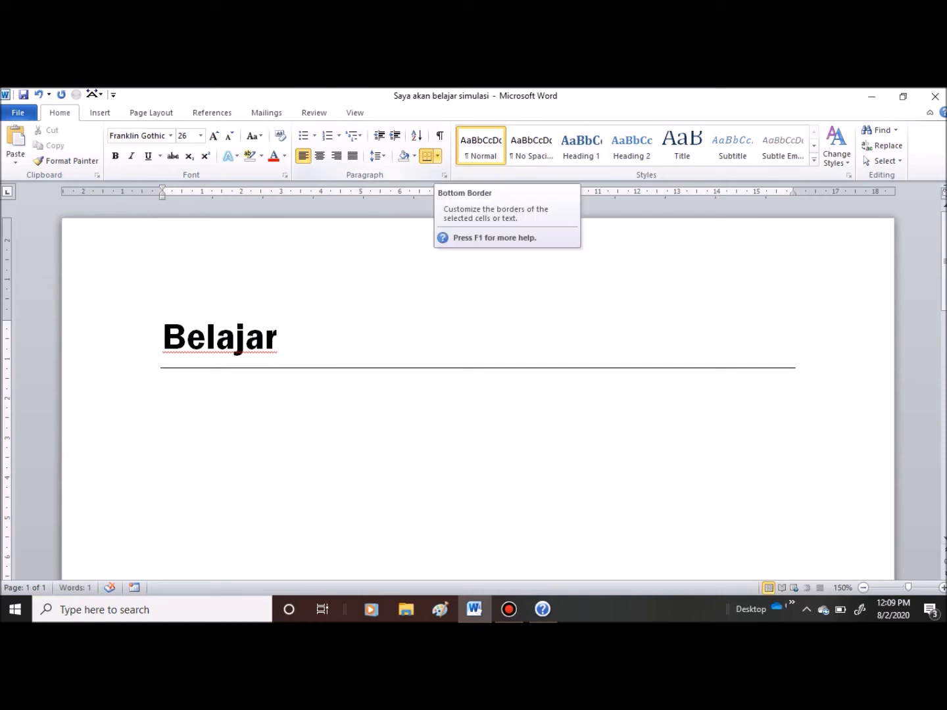
key(ctrl+z)
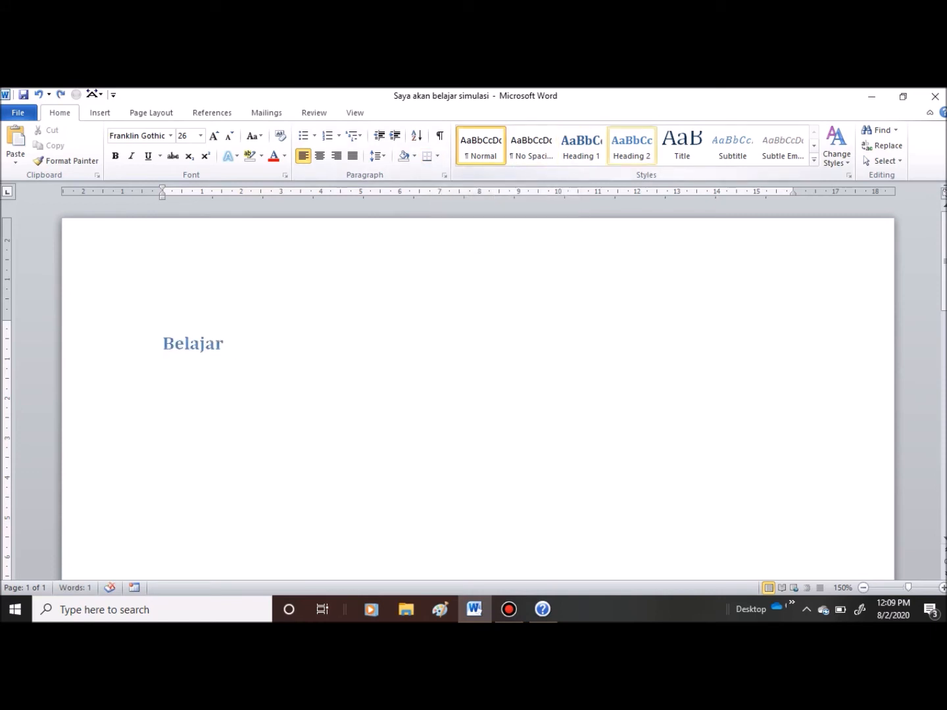
- Look over the full gallery of quick styles and the Find navigation pane without applying anything
click(815, 160)
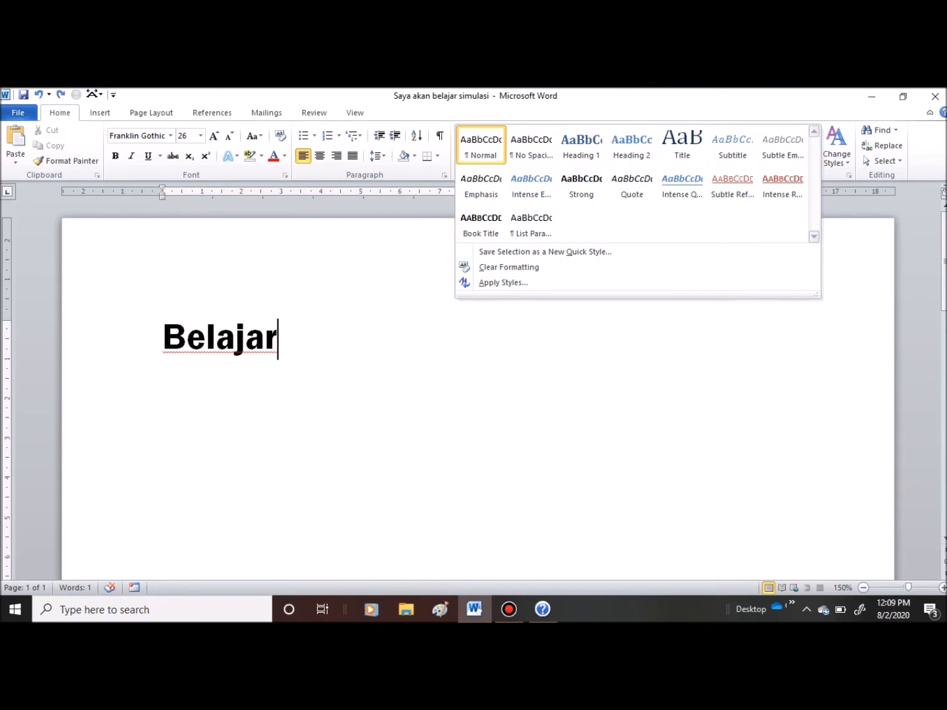
key(Escape)
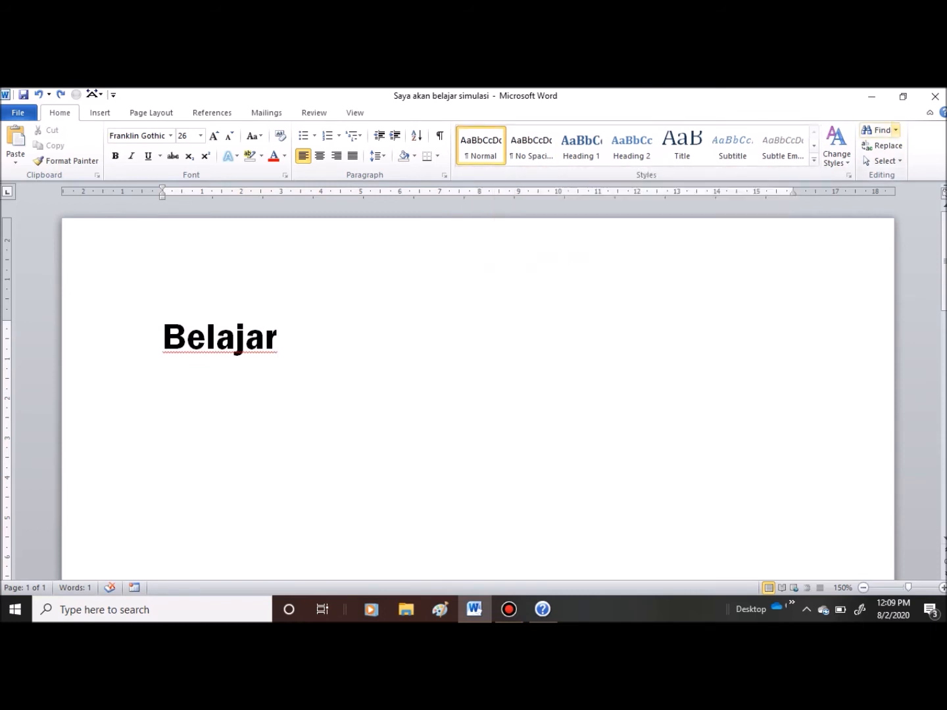
click(895, 130)
click(881, 146)
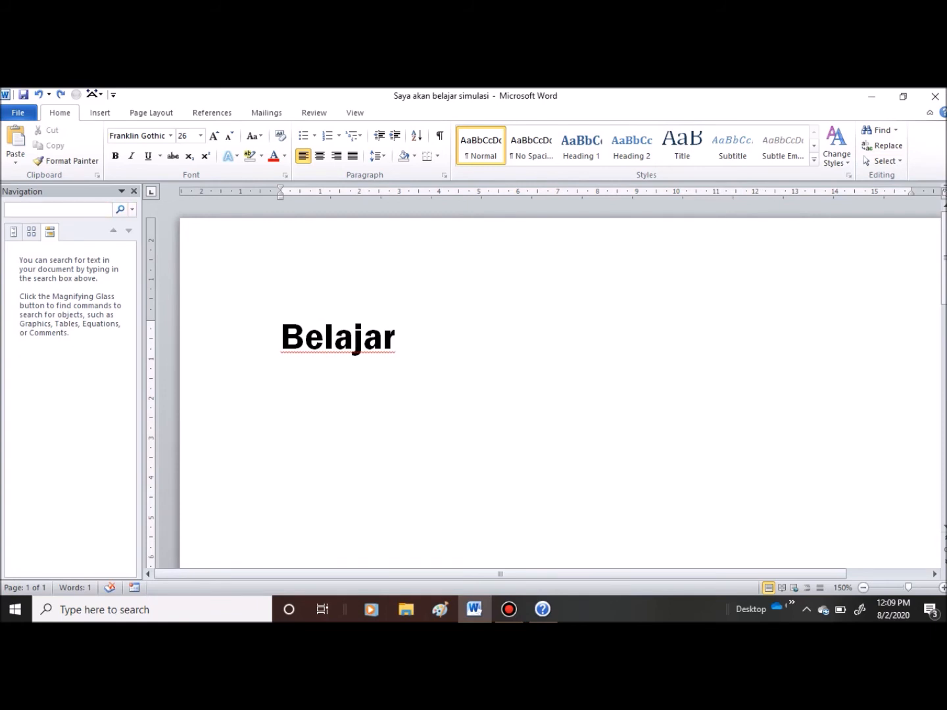
click(134, 192)
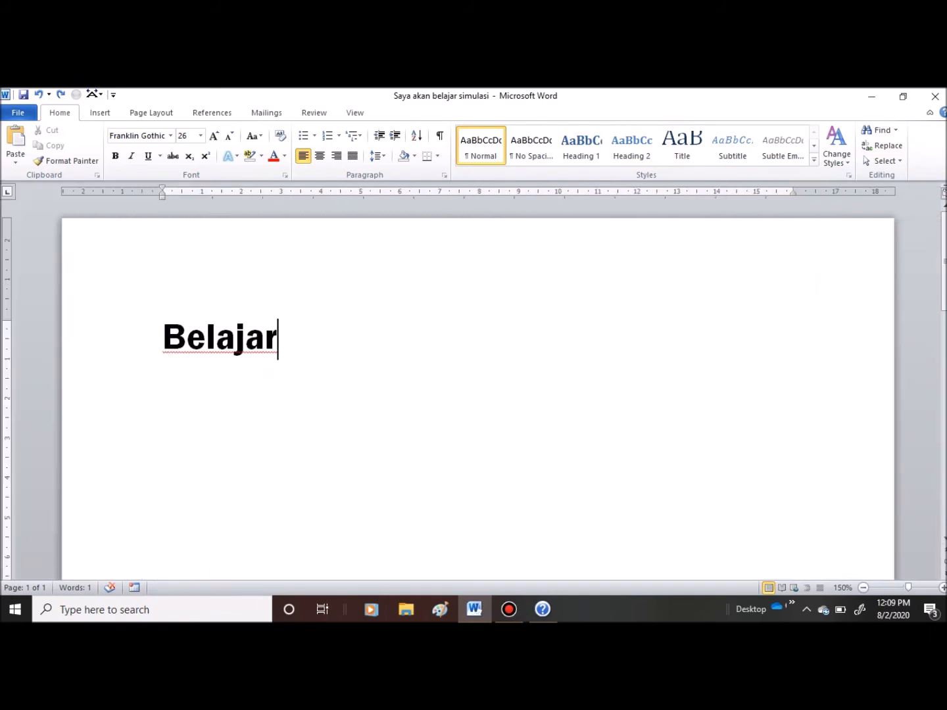
- Replace the entire document text with "Saya belajar bersama"
key(ctrl+a)
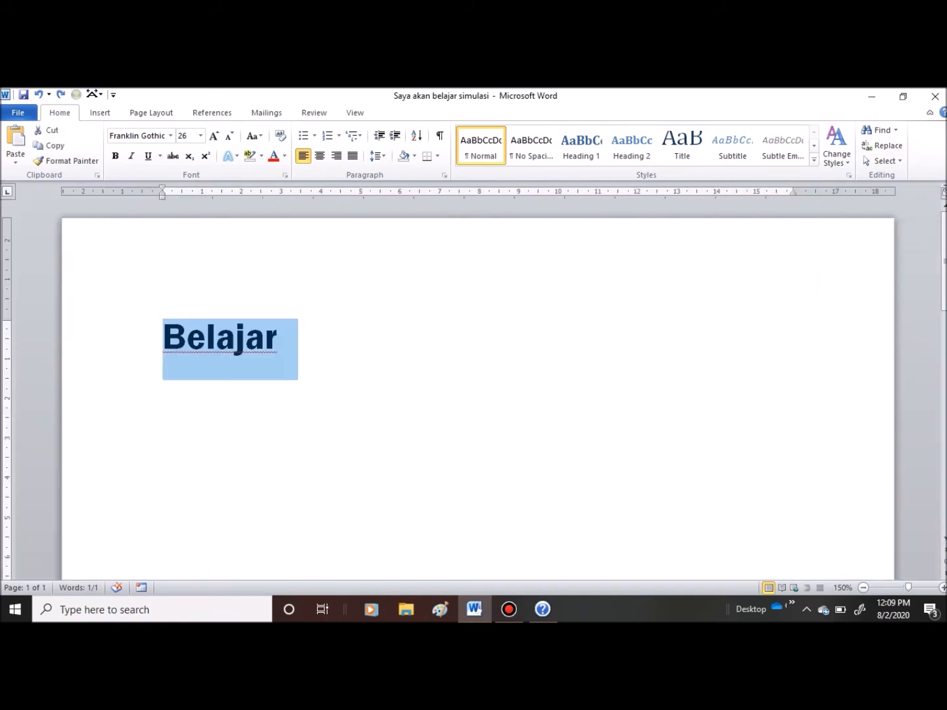
key(ctrl+y)
key(ctrl+a)
key(BackSpace)
text(saya bea)
key(BackSpace)
text(lajar)
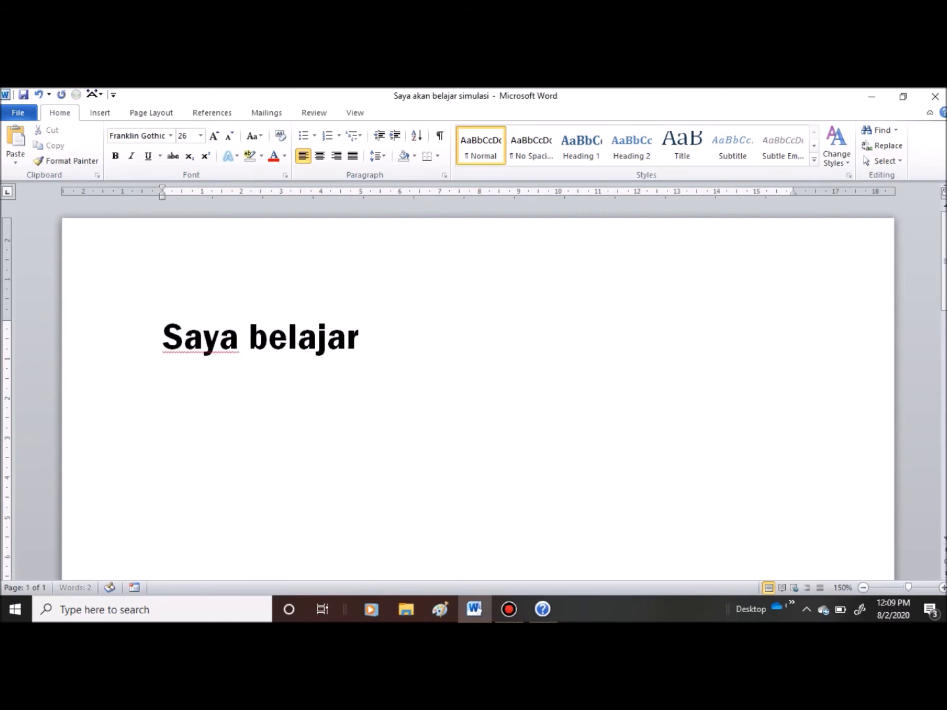
text( bersama)
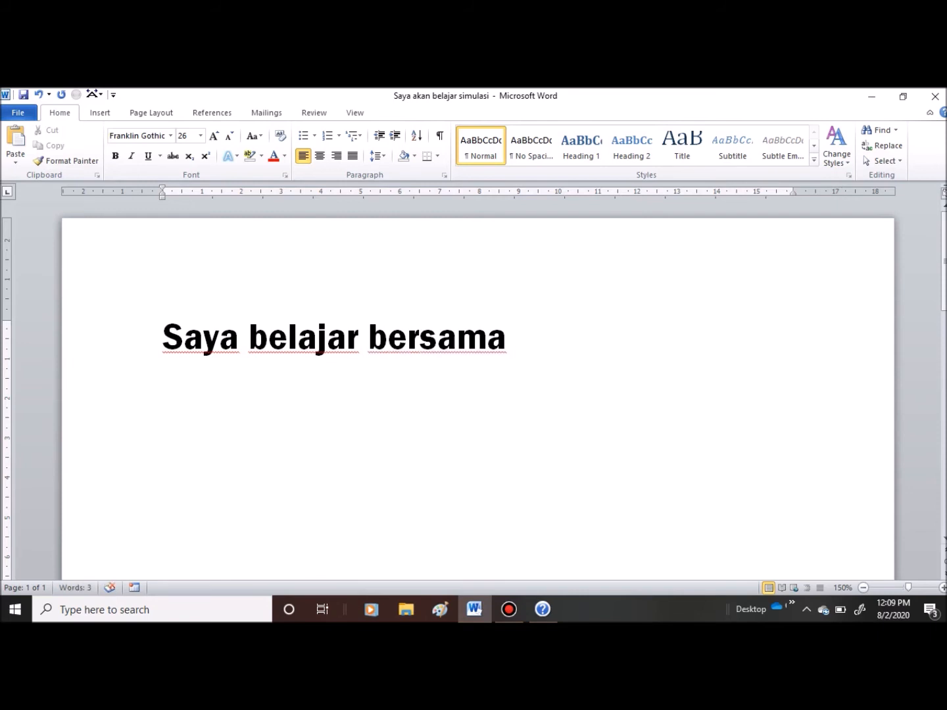
- Search the document for "bersama" and close the search pane
click(879, 130)
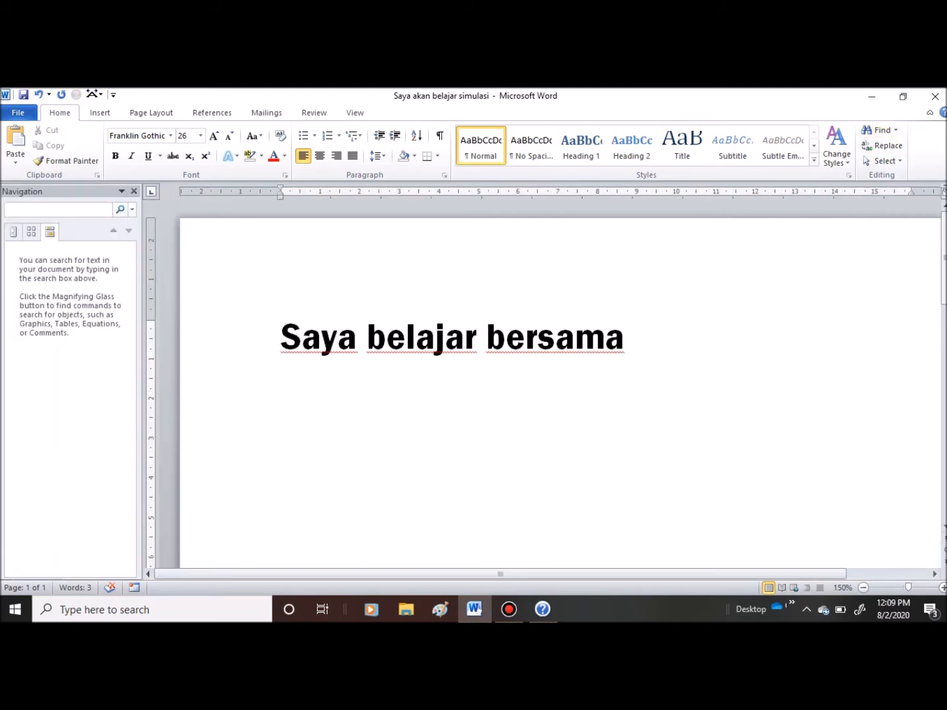
text(bersama)
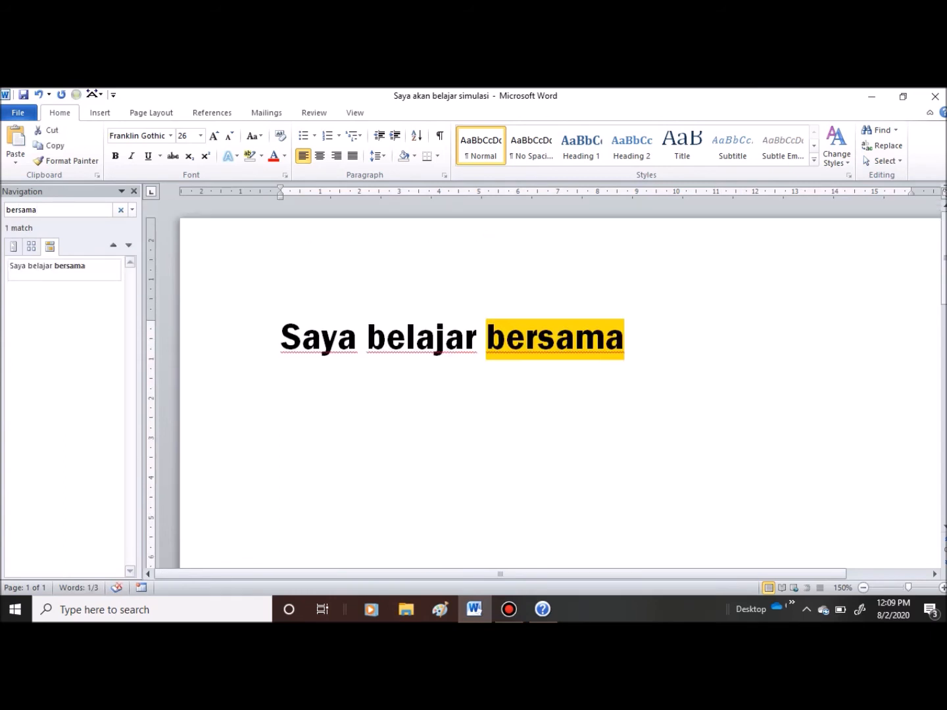
click(133, 191)
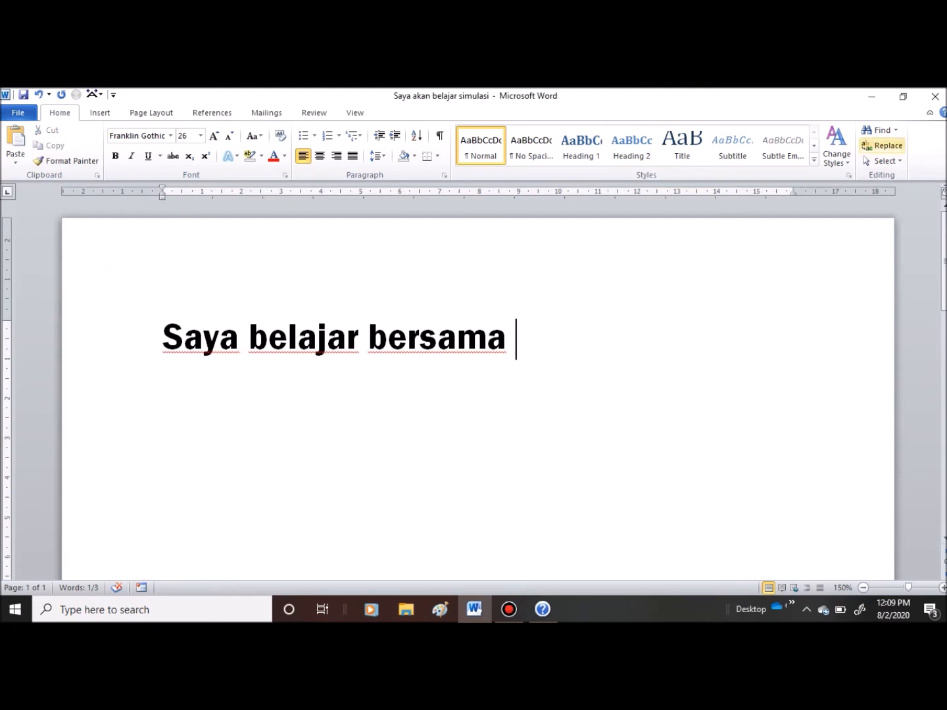
- Replace the word "bersama" with "simulasi" using Find and Replace and close the dialog
click(881, 145)
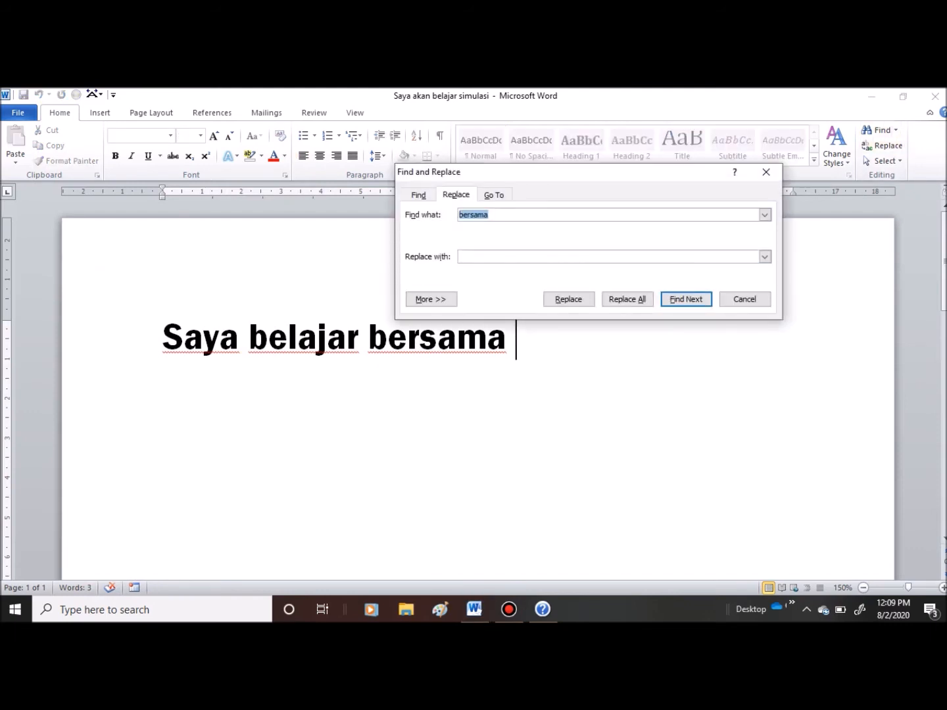
click(513, 256)
click(569, 298)
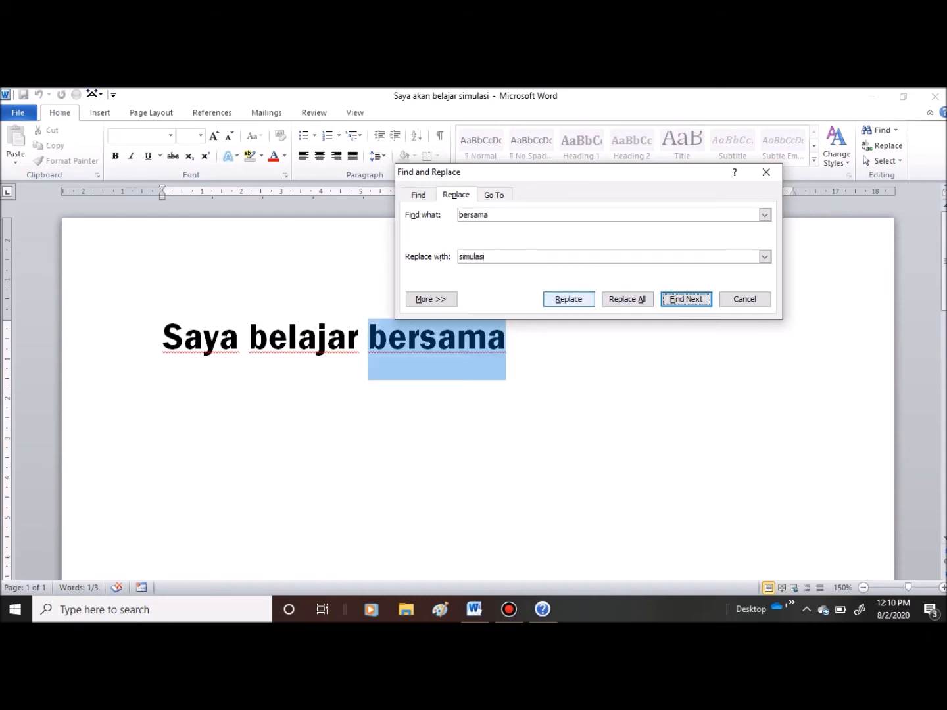
click(569, 300)
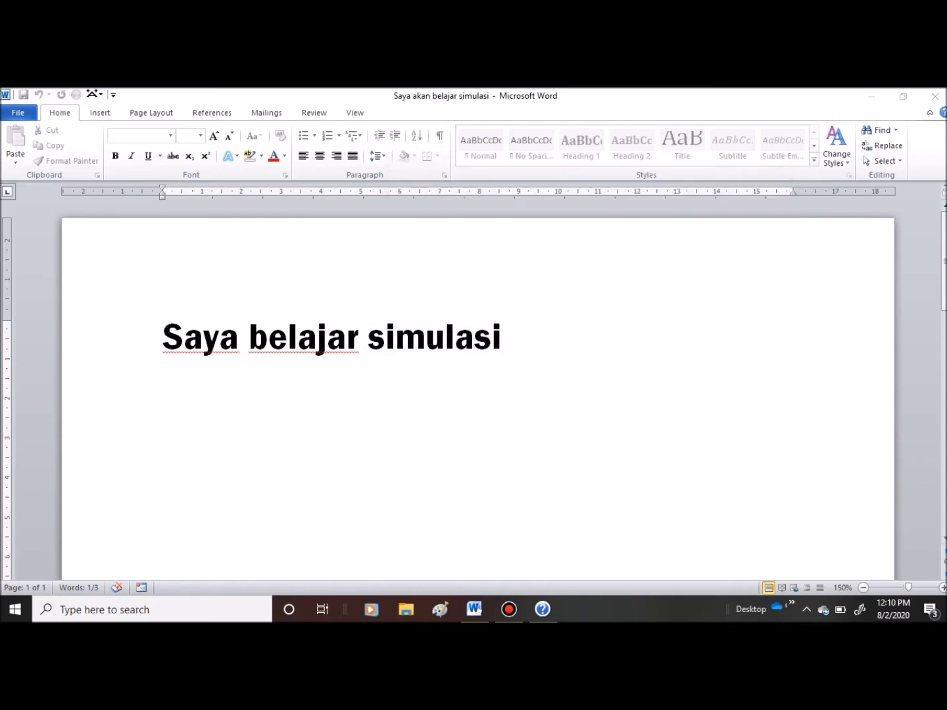
key(Return)
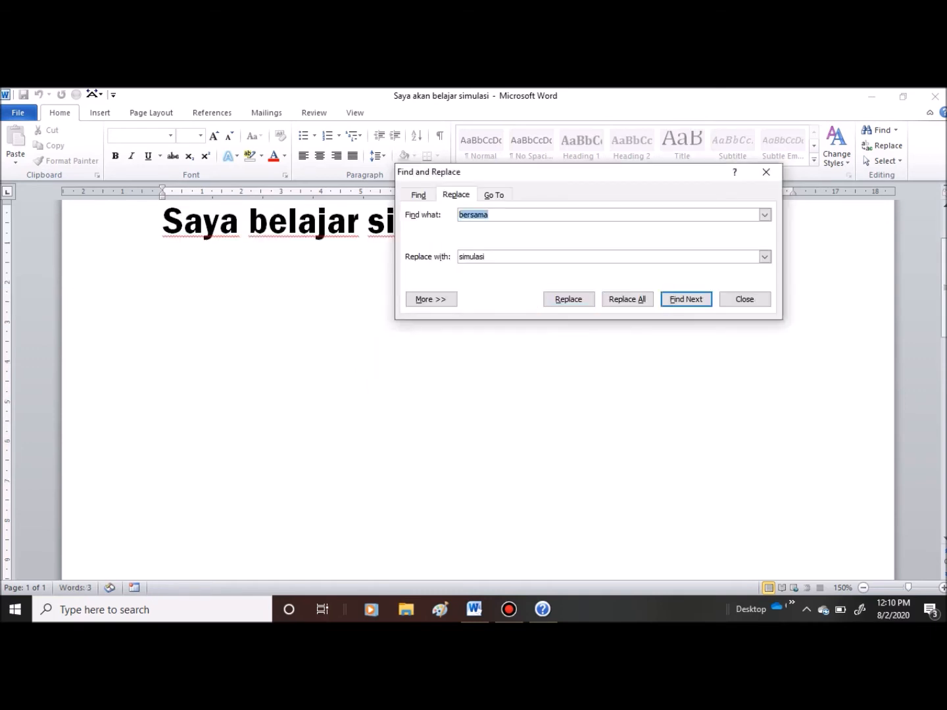
click(745, 299)
scroll(745, 299, up, 2)
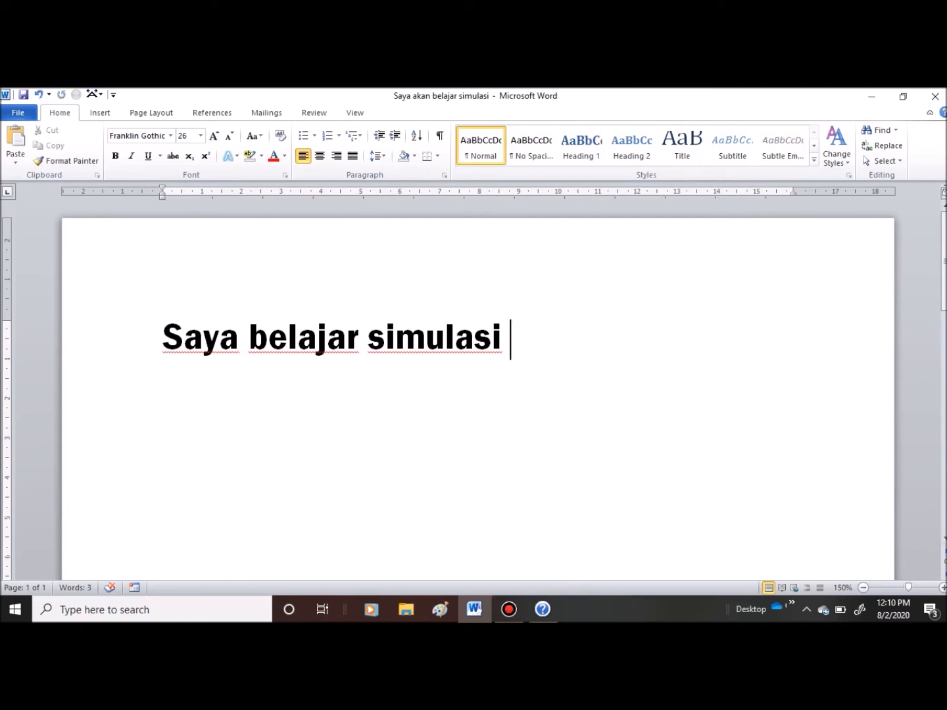
- Manually select the line "Saya belajar simulasi" and clear the selection again
click(882, 161)
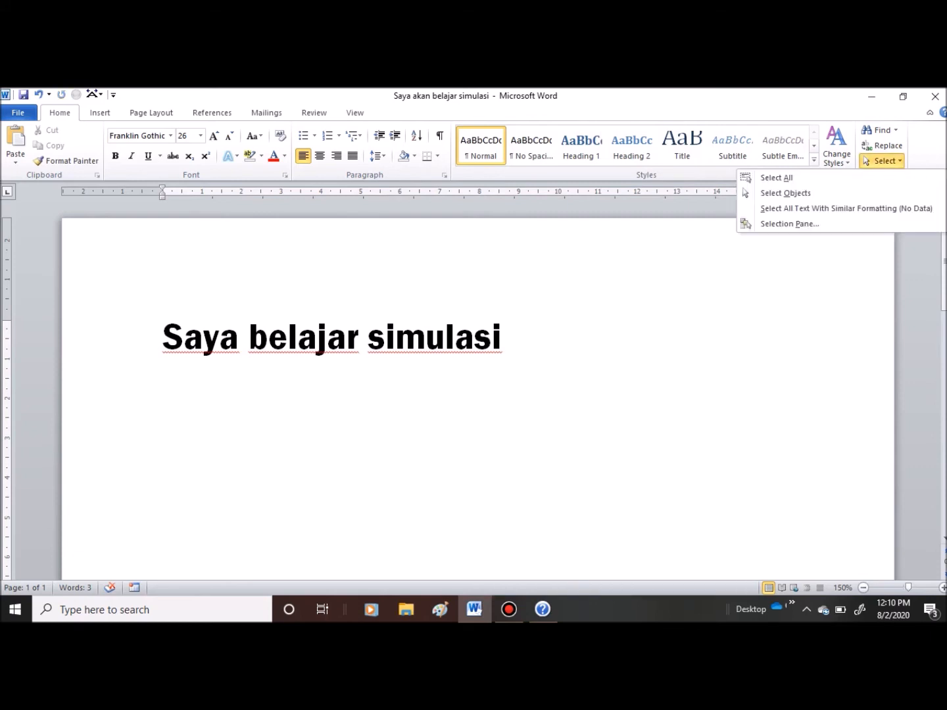
click(513, 340)
drag(512, 339, 163, 339)
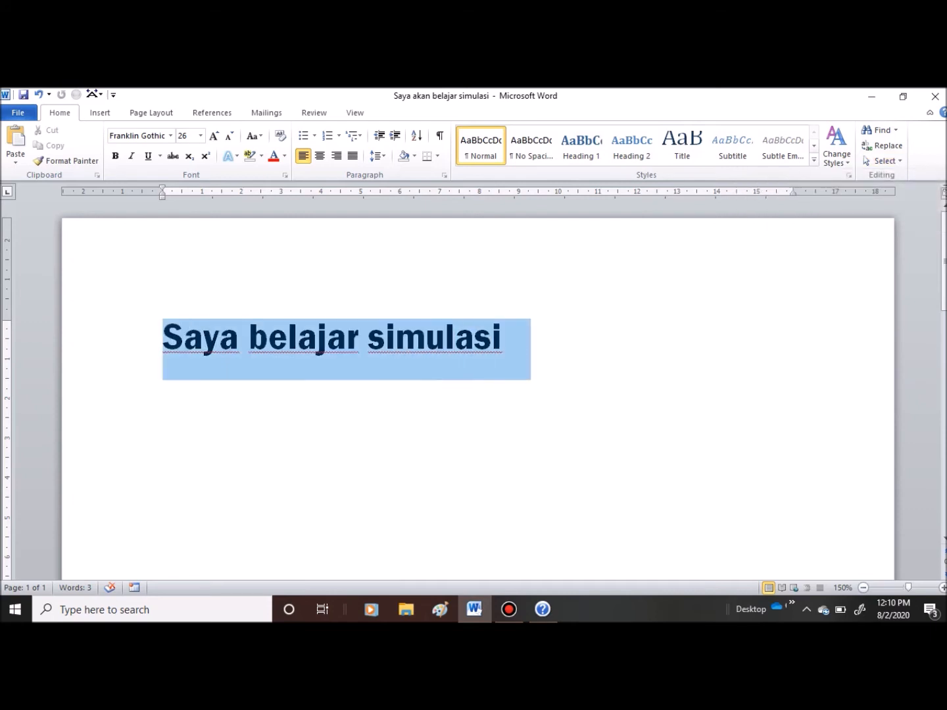
click(512, 339)
drag(511, 340, 163, 340)
click(513, 338)
- Select the entire document content with the Select All command and clear the selection
click(884, 145)
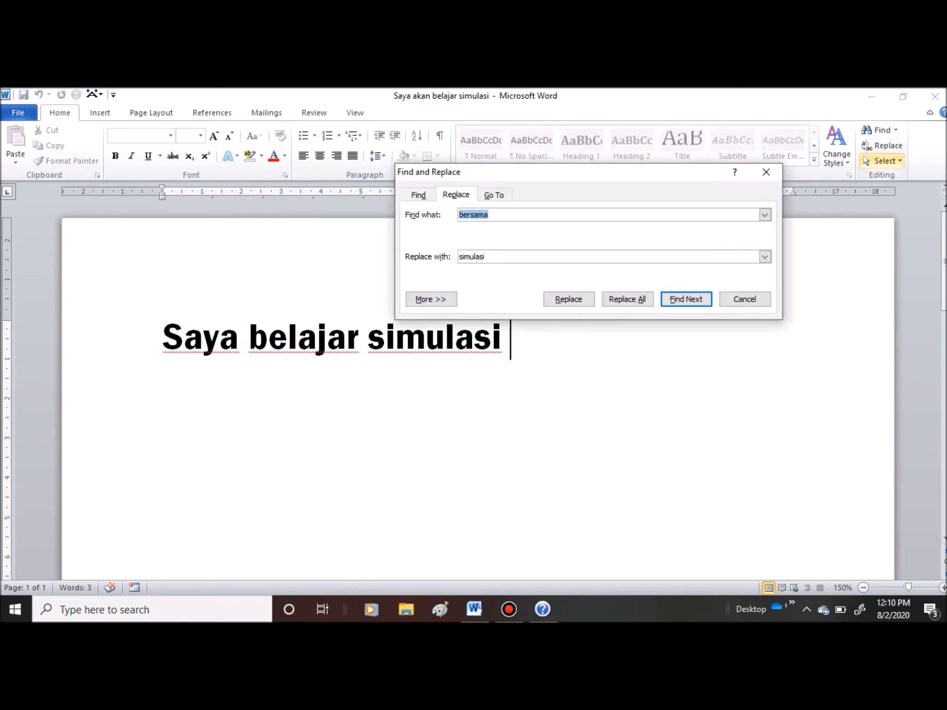
click(738, 296)
click(886, 161)
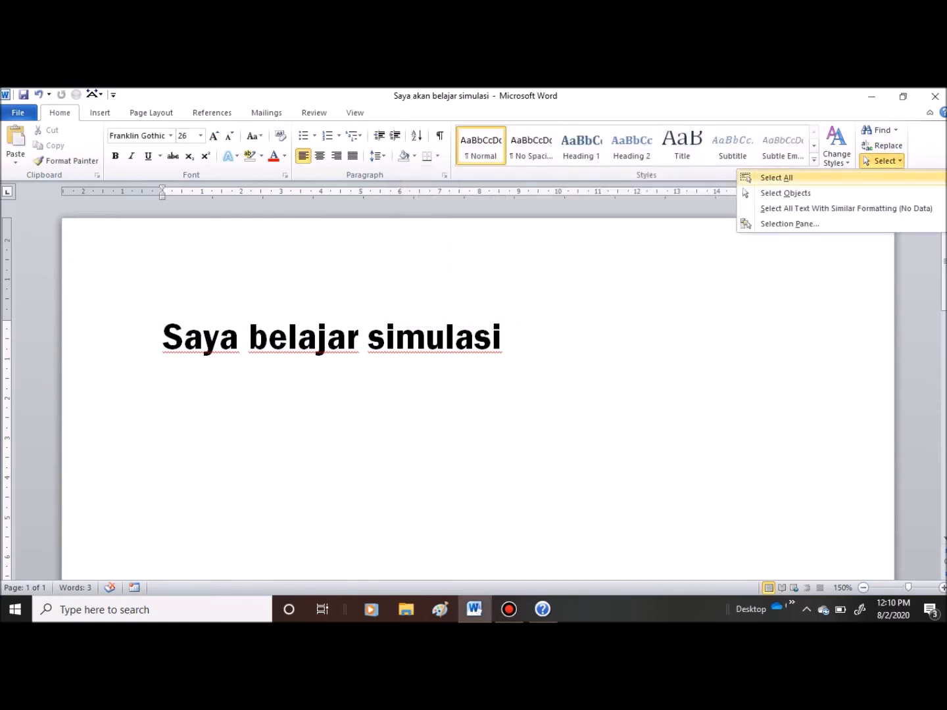
click(767, 178)
click(475, 339)
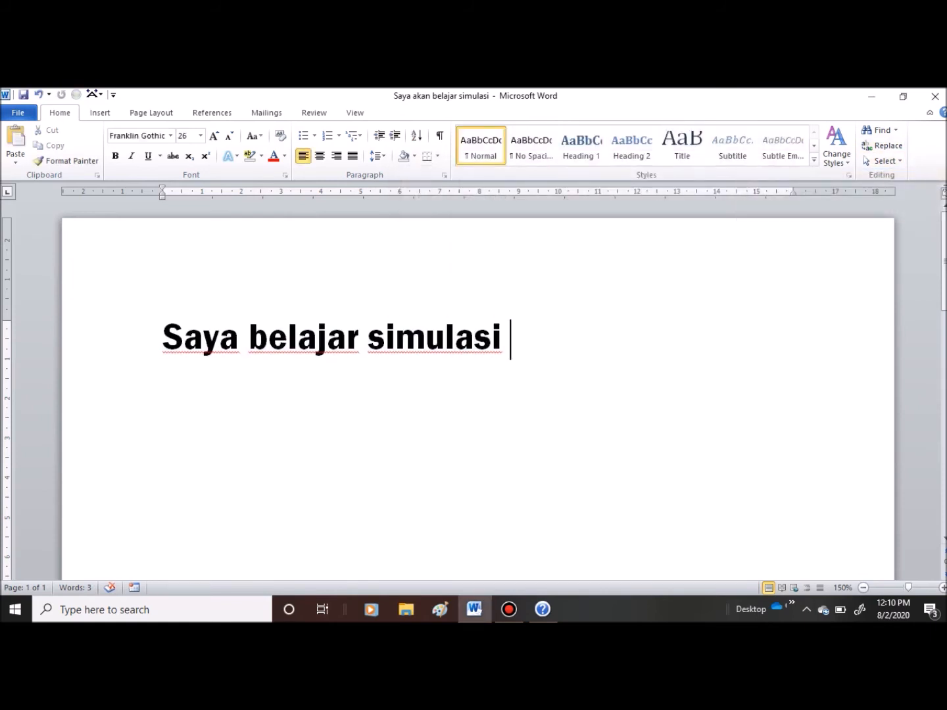
- Display the Insert commands and view the cover page gallery, closing it without choosing a design
scroll(477, 398, down, 2)
scroll(477, 399, up, 2)
click(100, 113)
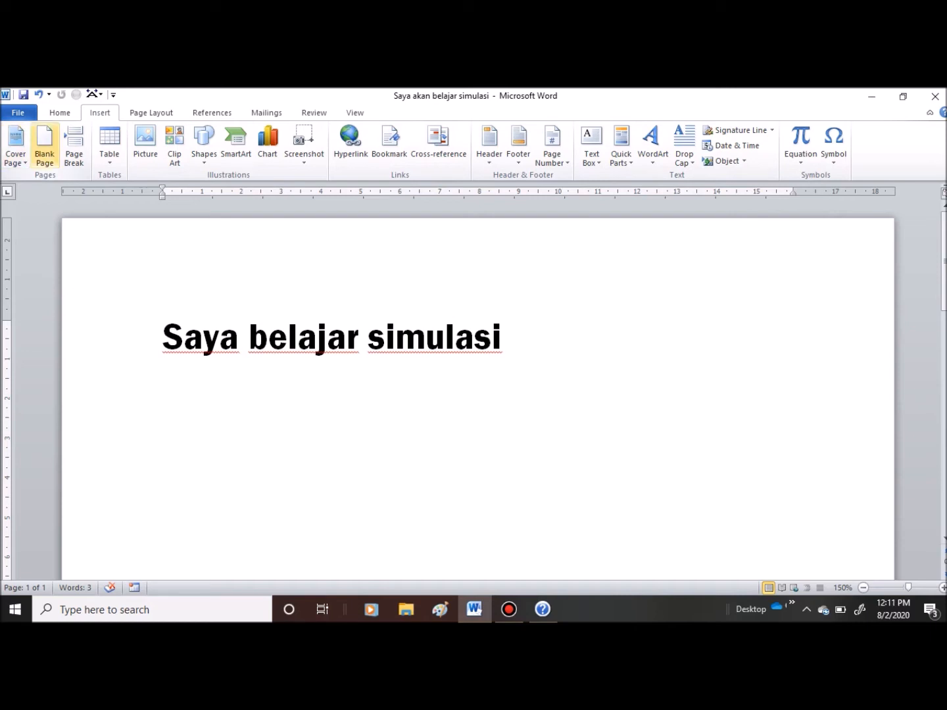
click(16, 146)
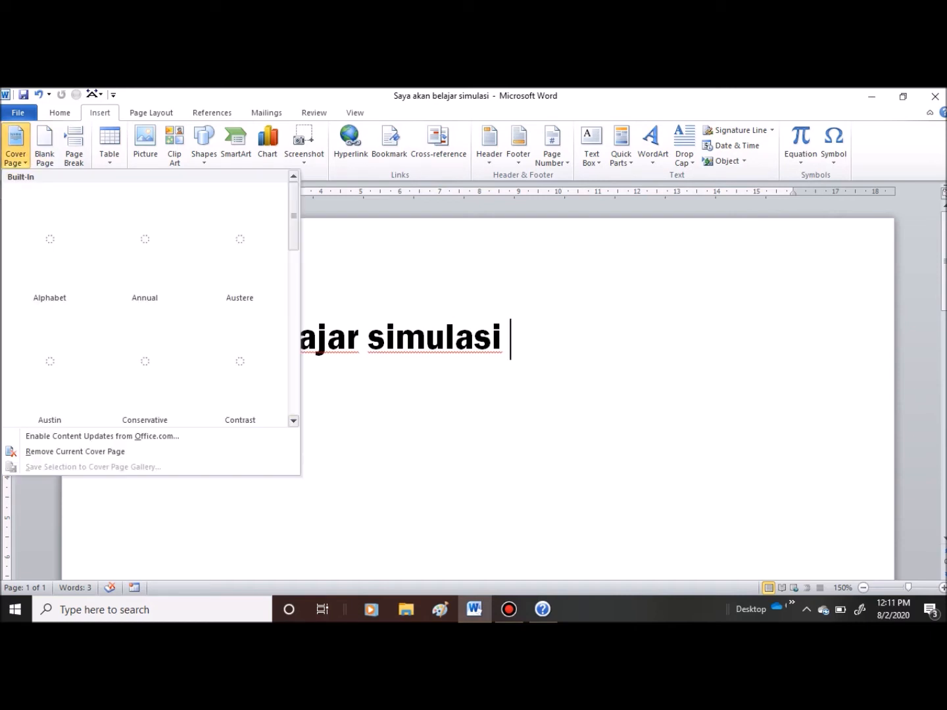
key(Escape)
- Collapse the ribbon and bring the Insert commands back into view
key(ctrl+F1)
key(ctrl+F1)
key(ctrl+F1)
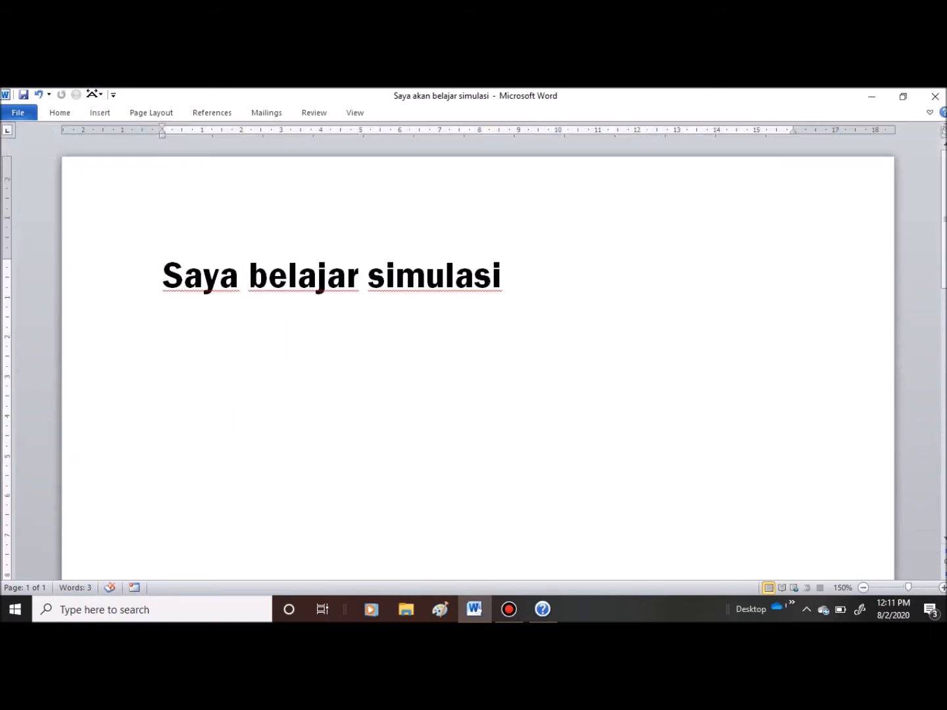
key(ctrl+F1)
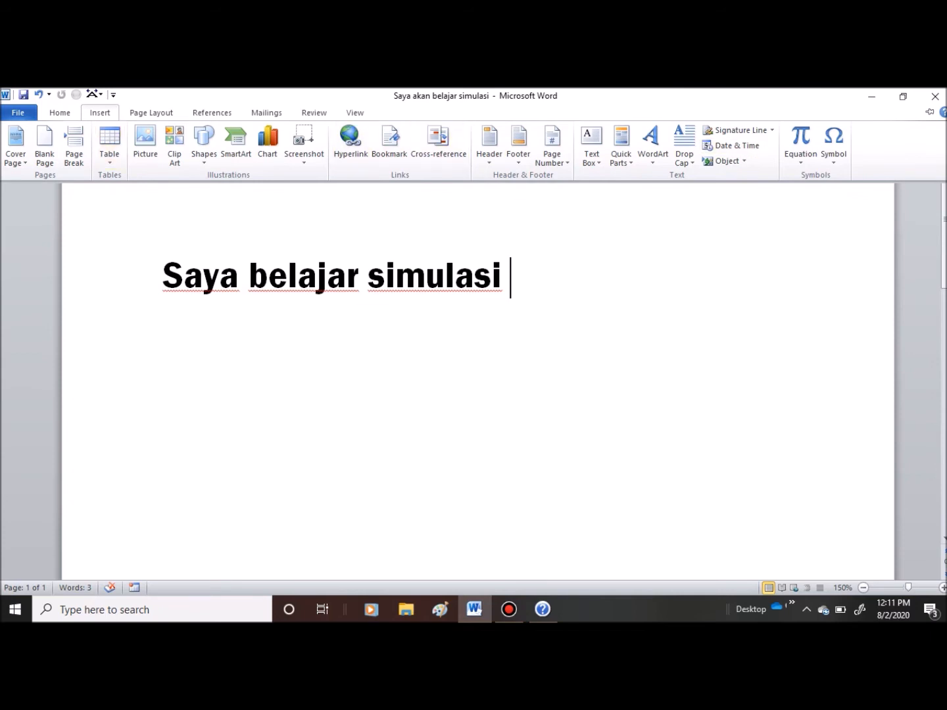
- Look through the built-in cover page designs from Alphabet to Transcend and return to the first ones
click(16, 146)
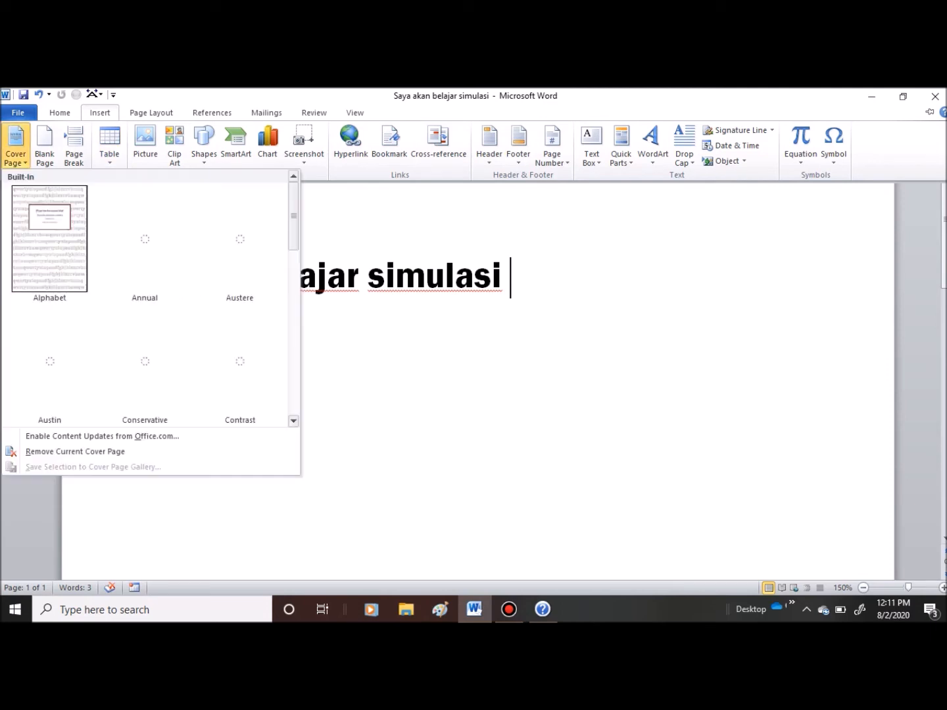
scroll(217, 251, down, 5)
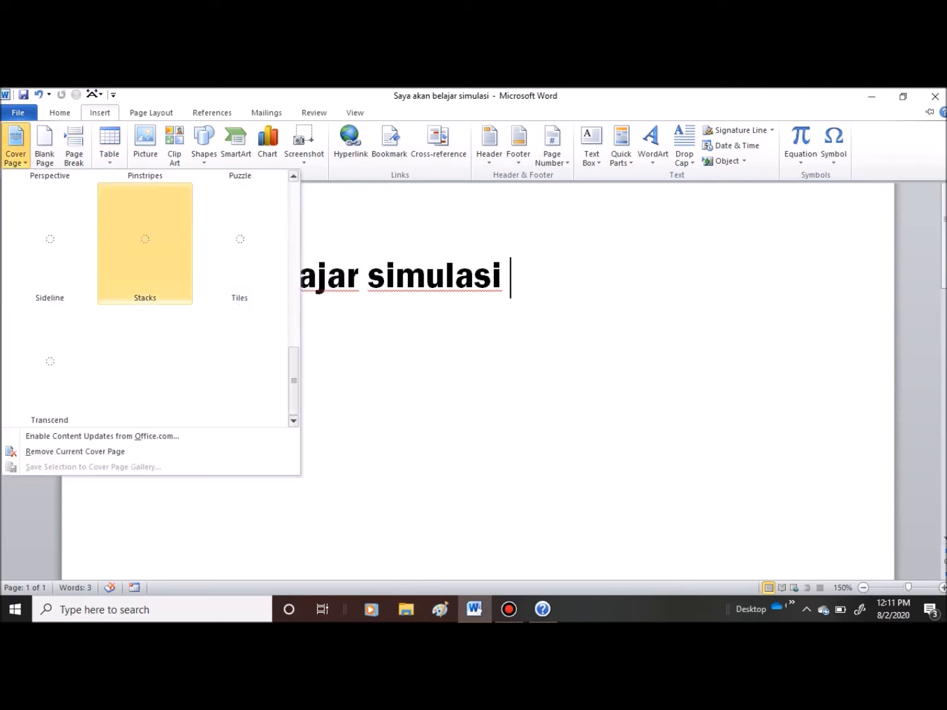
scroll(145, 296, up, 5)
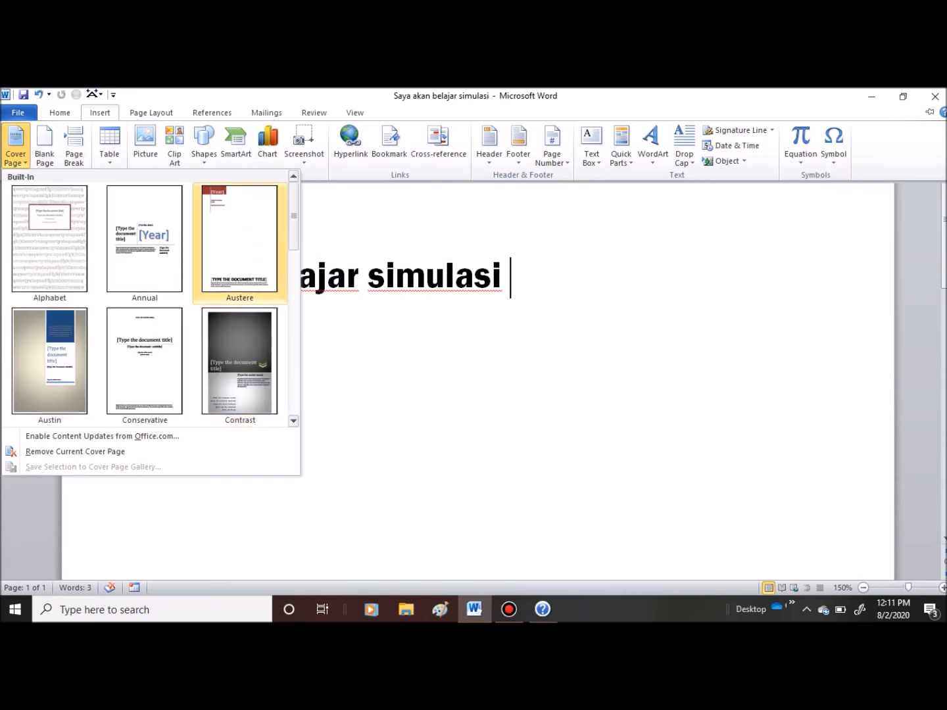
- Try the built-in Motion cover page on the document and undo its insertion
scroll(240, 244, down, 5)
scroll(239, 263, up, 5)
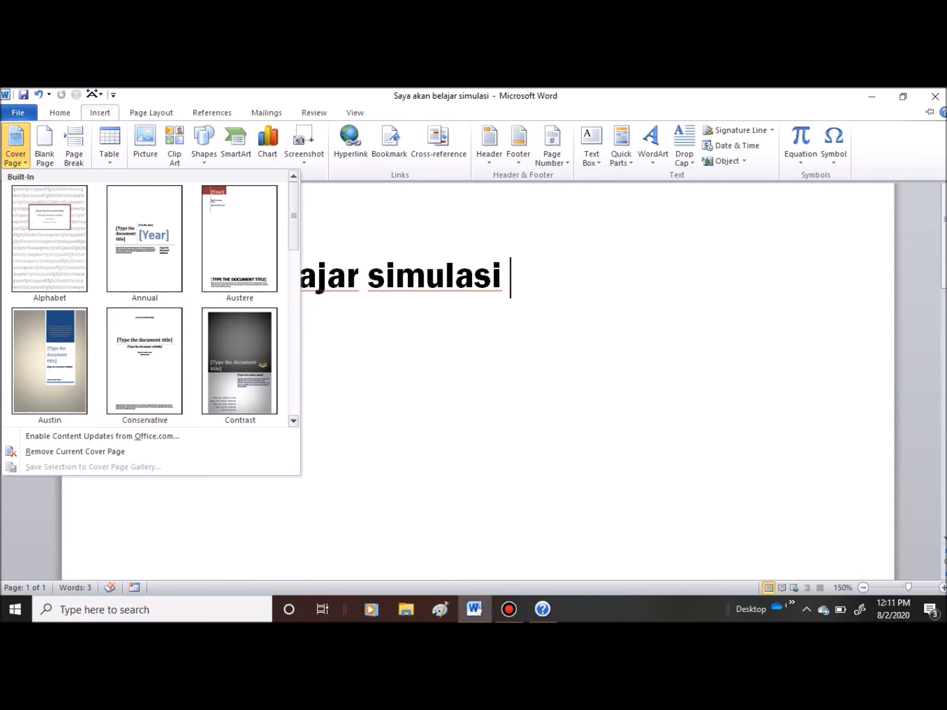
scroll(239, 336, down, 1)
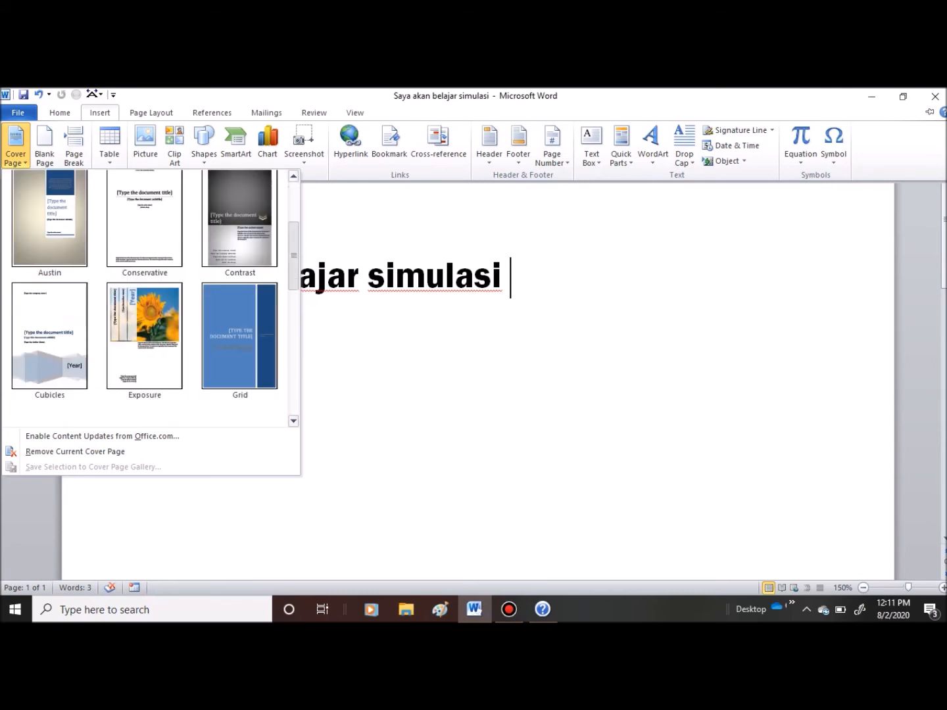
scroll(156, 296, down, 2)
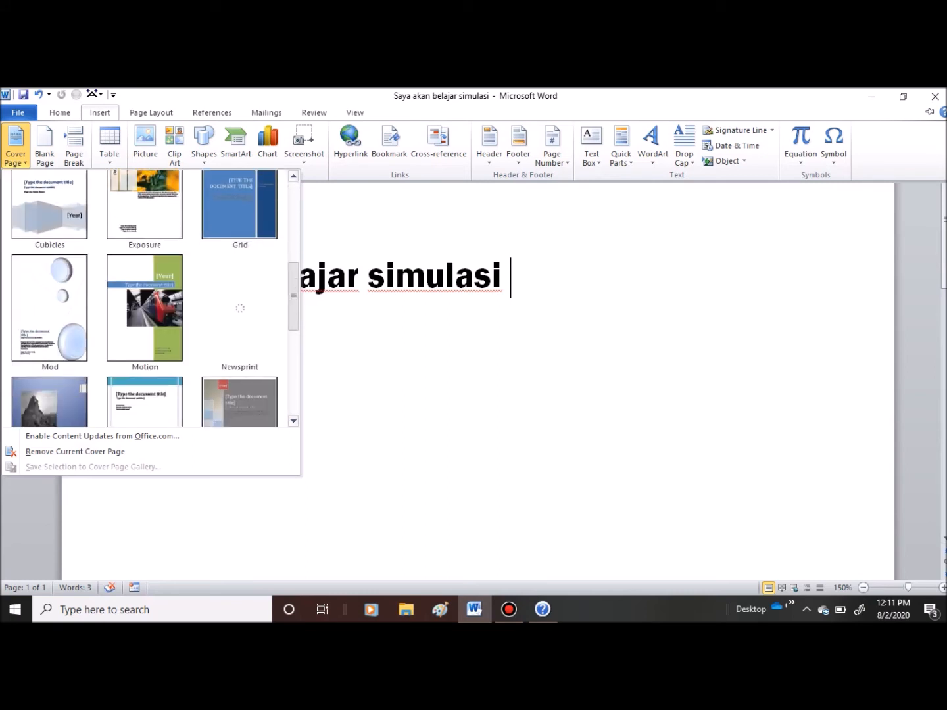
click(141, 316)
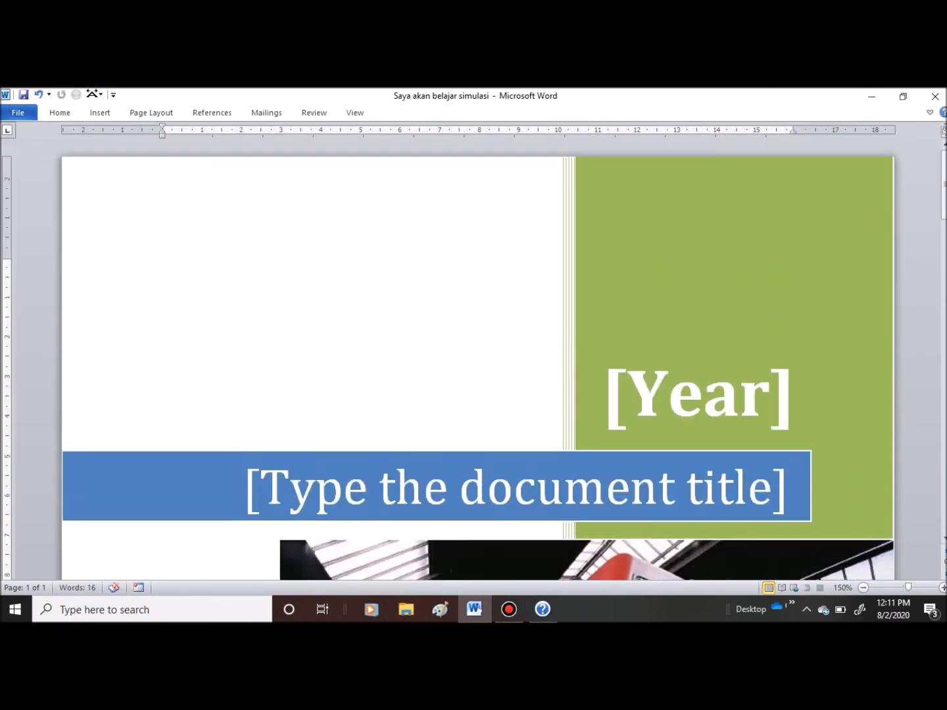
scroll(477, 368, down, 3)
scroll(478, 369, up, 3)
scroll(479, 369, down, 2)
scroll(478, 369, up, 2)
ctrl+scroll(473, 369, down, 5)
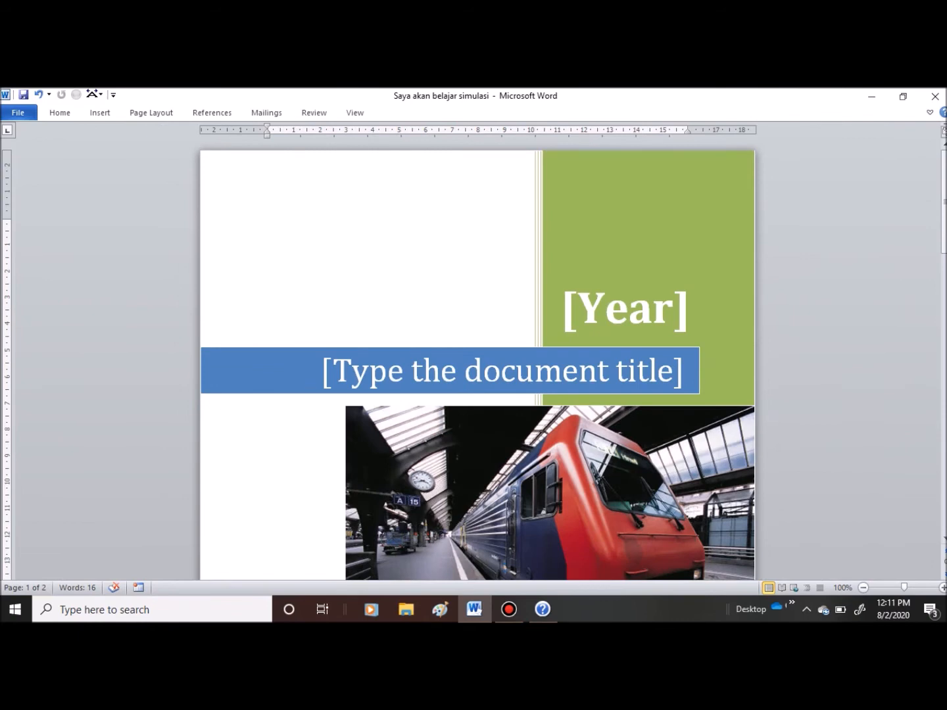
key(ctrl+z)
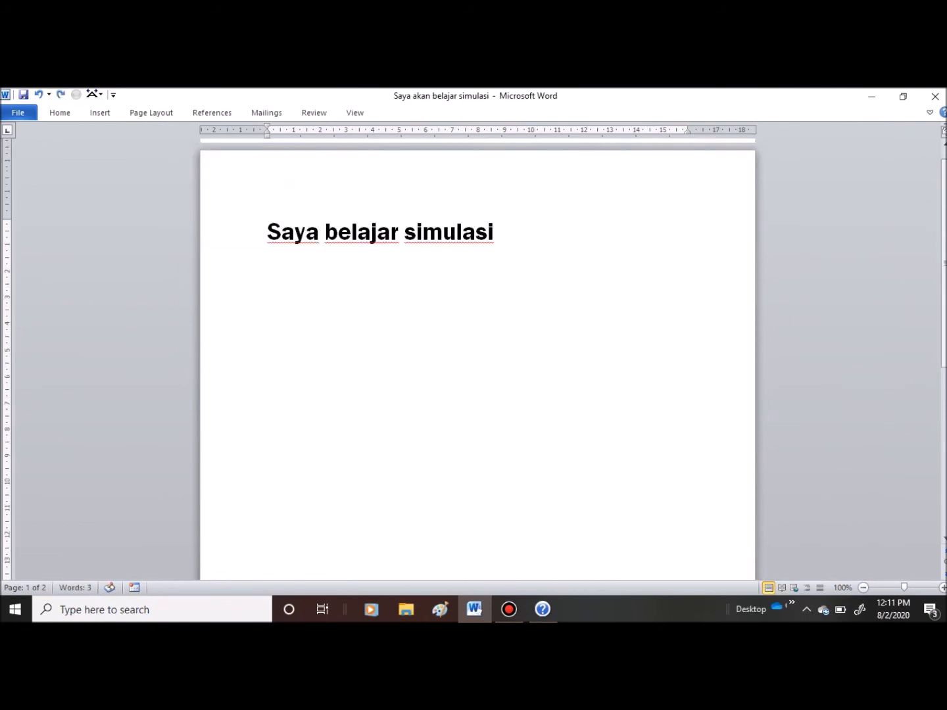
- Try the built-in Contrast cover page, and undo both its insertion and the preceding text edit
click(100, 112)
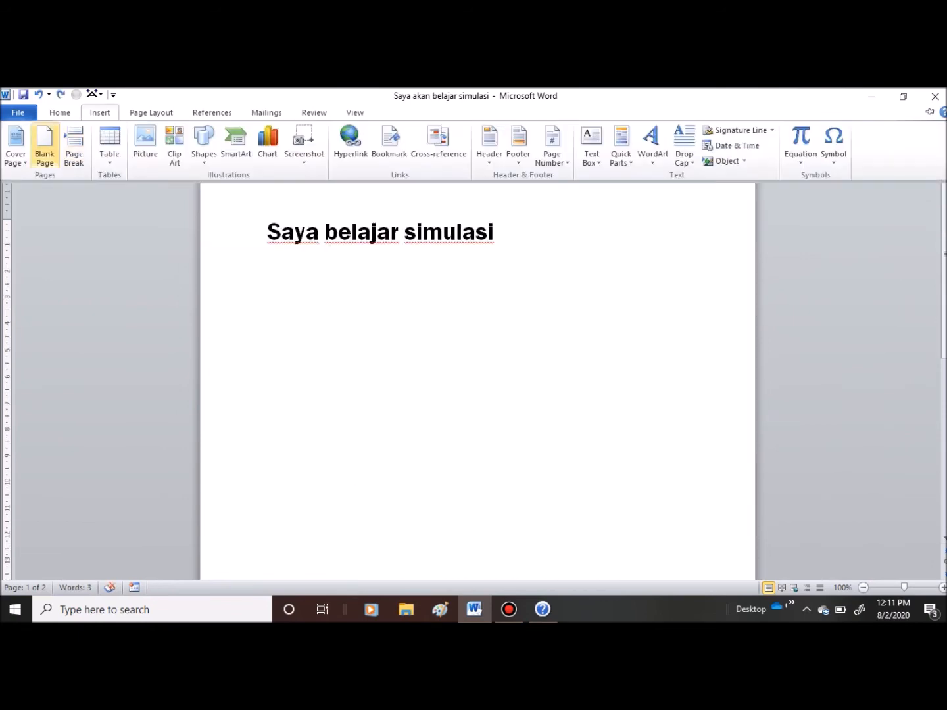
click(15, 144)
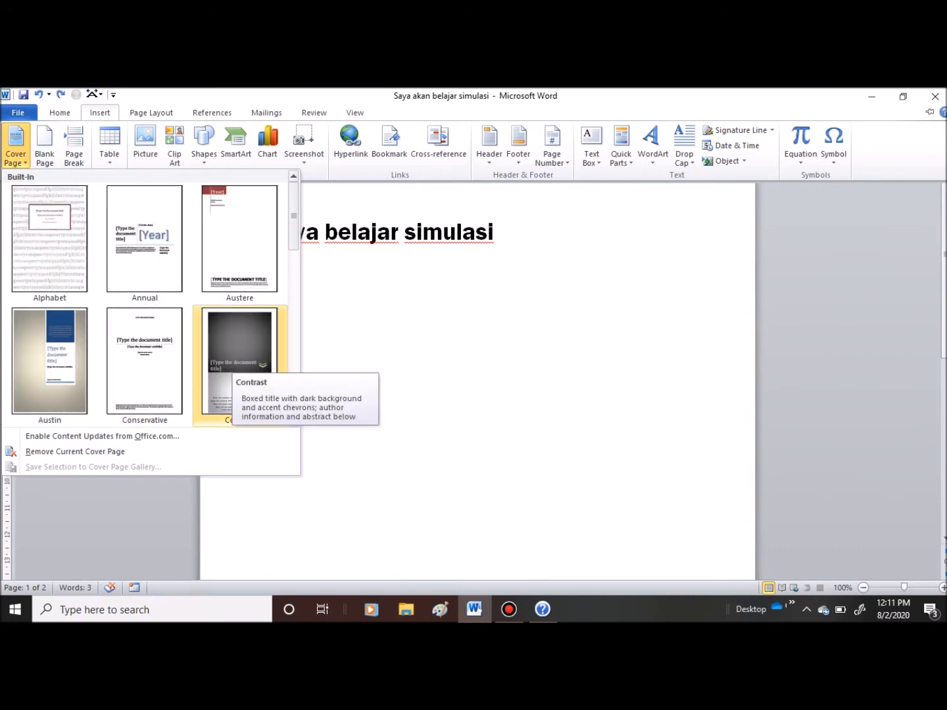
click(240, 358)
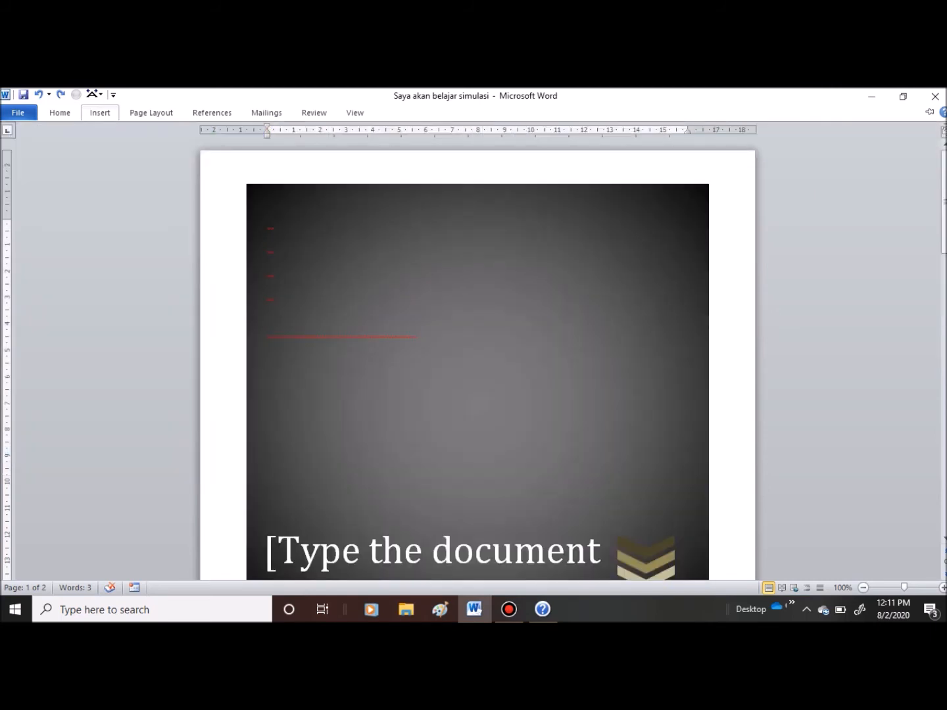
scroll(478, 364, down, 8)
scroll(477, 364, up, 8)
key(ctrl+z)
key(ctrl+z)
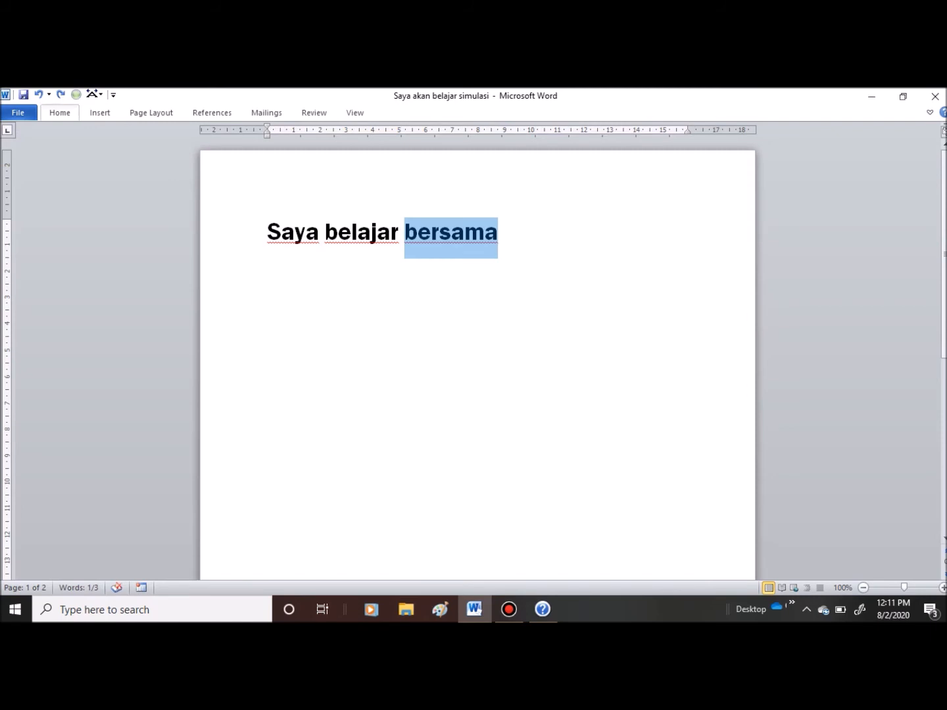
- Insert three blank pages into the document, one after another
click(60, 112)
click(100, 113)
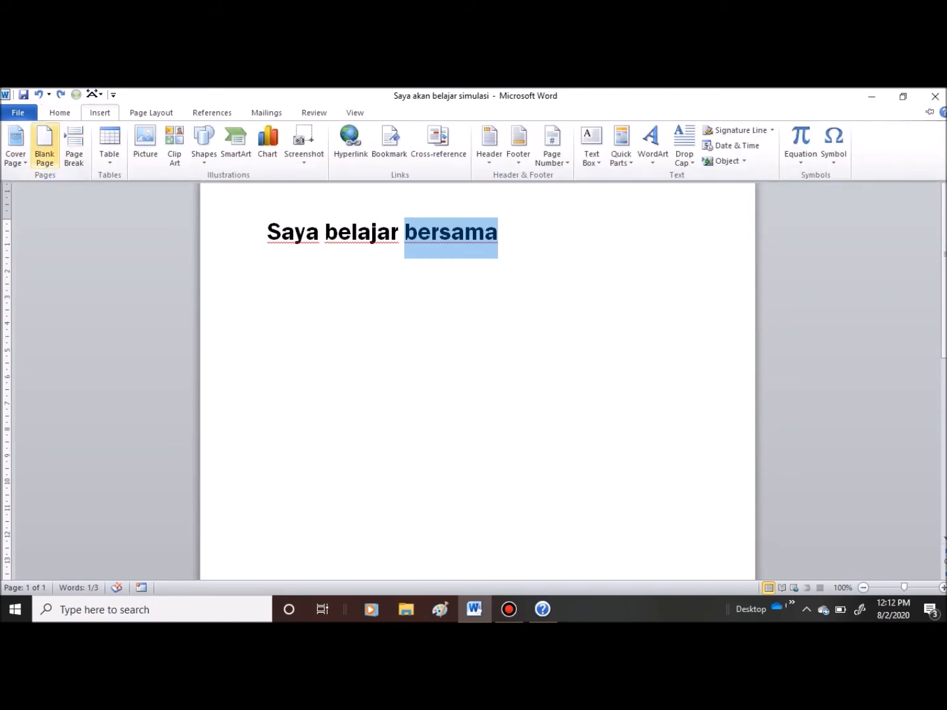
click(44, 146)
scroll(477, 359, up, 5)
scroll(477, 360, down, 5)
scroll(478, 358, down, 7)
scroll(478, 359, up, 4)
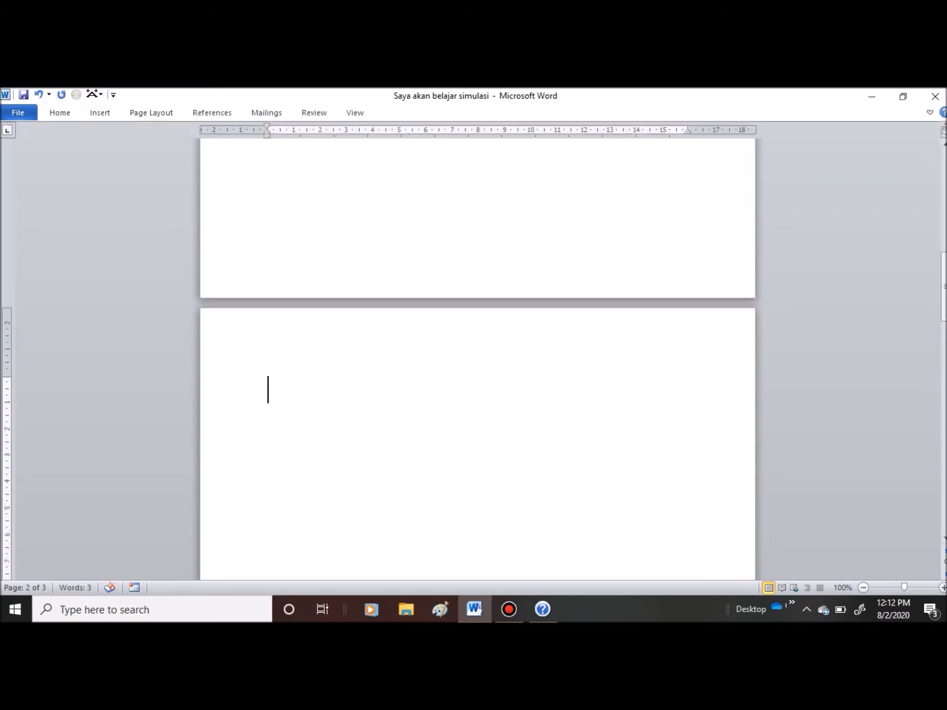
scroll(478, 359, up, 3)
click(100, 113)
click(45, 146)
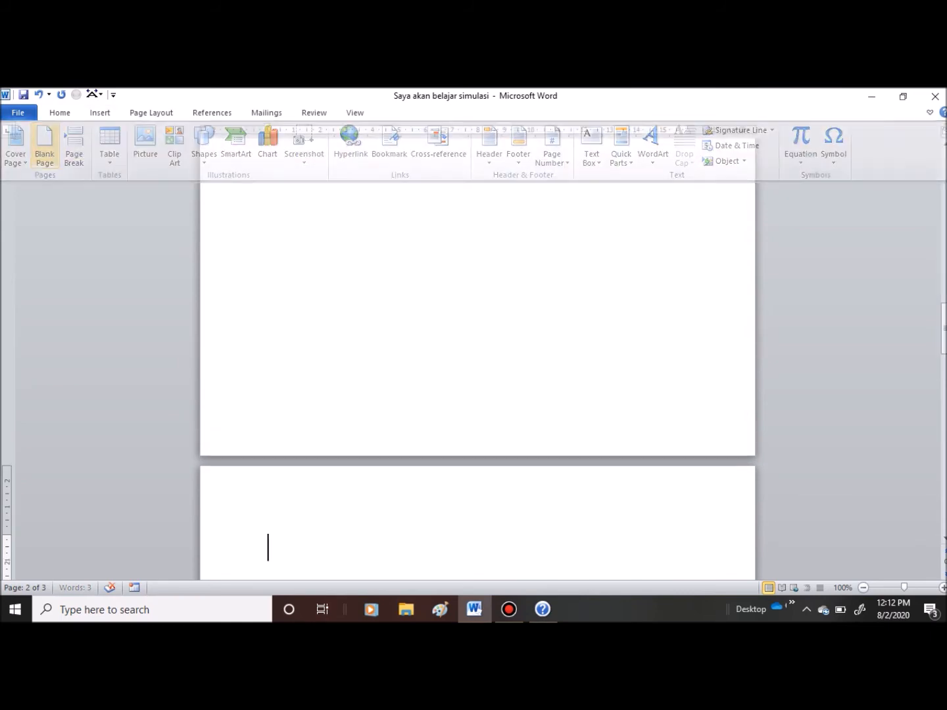
click(100, 113)
click(44, 145)
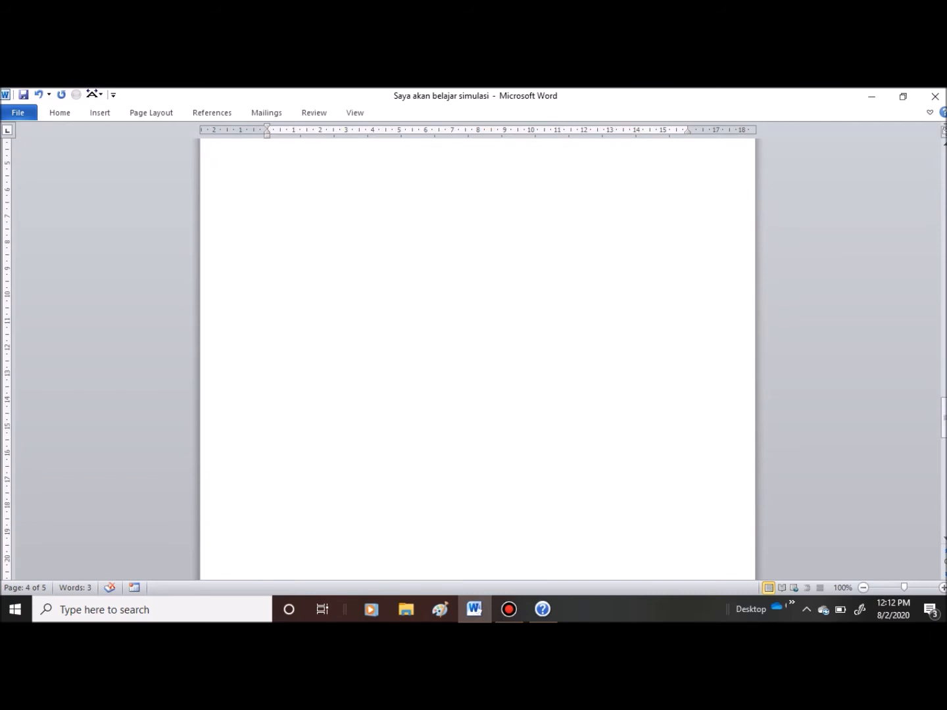
- Return to the start of the document and undo the three blank page insertions
drag(944, 417, 944, 170)
key(ctrl+z)
key(ctrl+z)
key(ctrl+z)
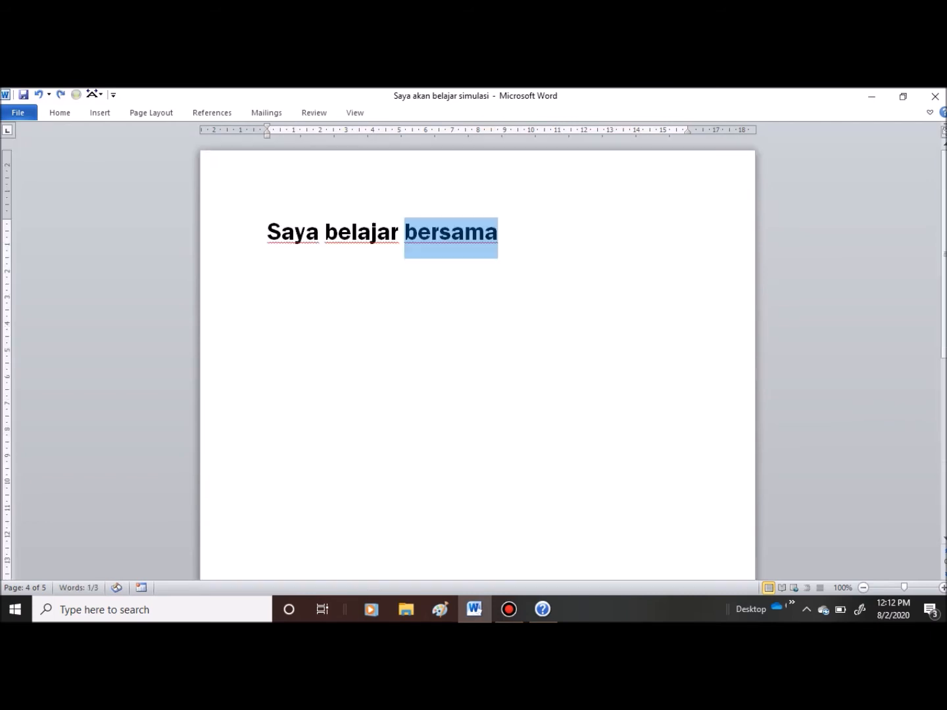
- Place the cursor after "Saya belajar bersama" and turn off Minimize the Ribbon
click(503, 231)
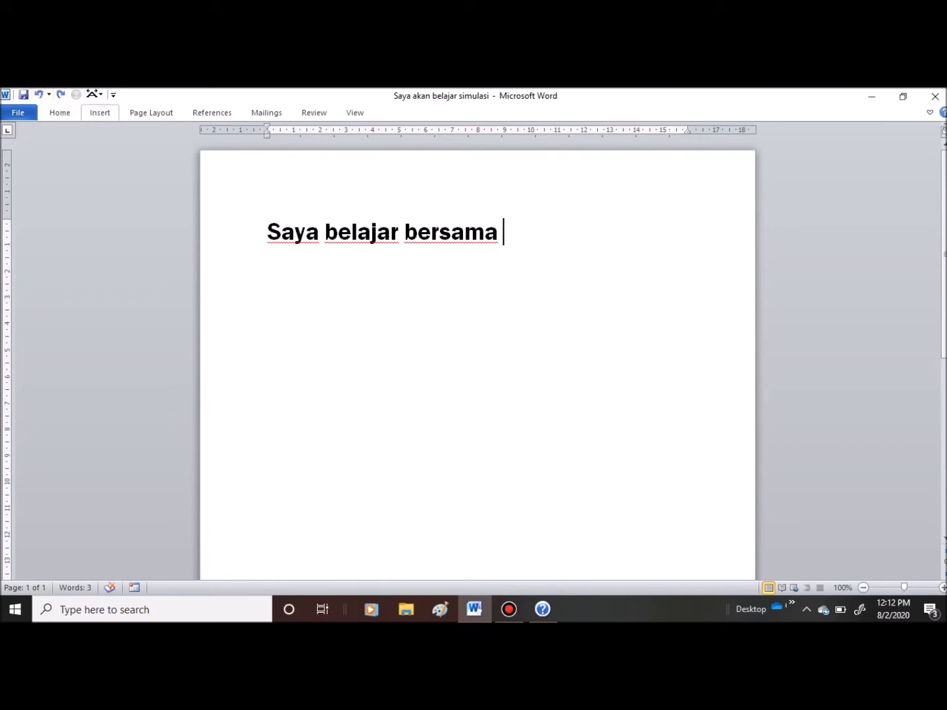
click(100, 112)
right_click(700, 154)
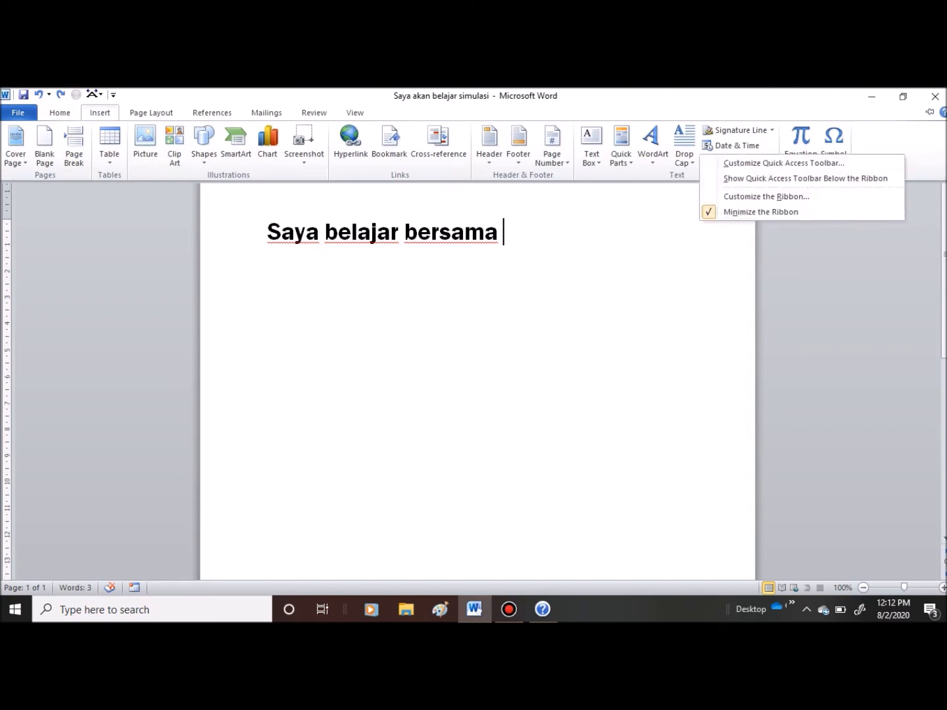
click(761, 212)
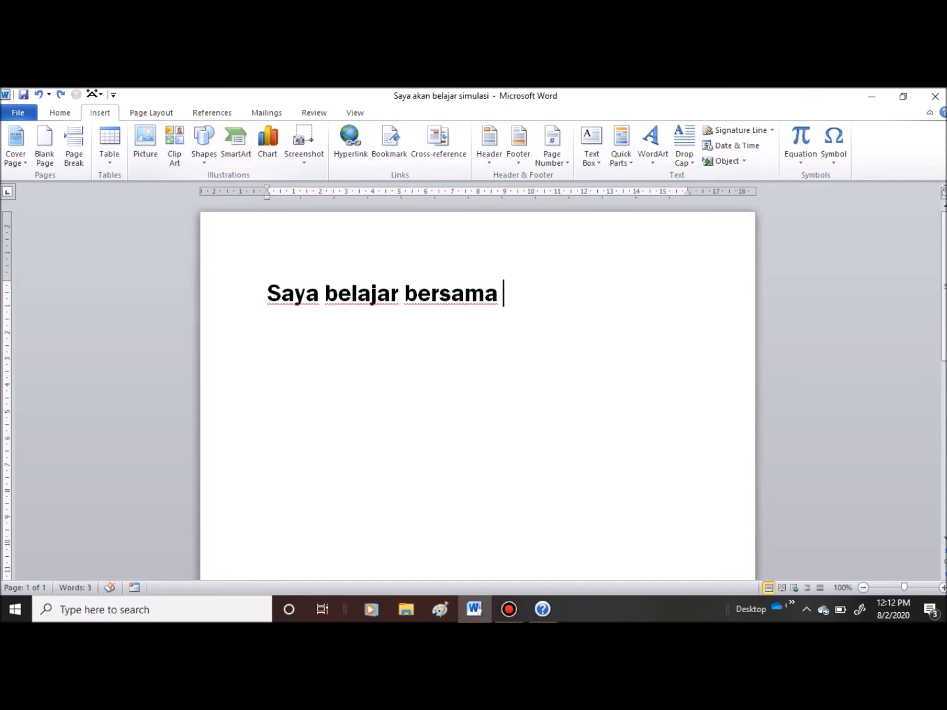
- Insert two page breaks after the text "Saya belajar bersama" and look over the added pages
click(73, 145)
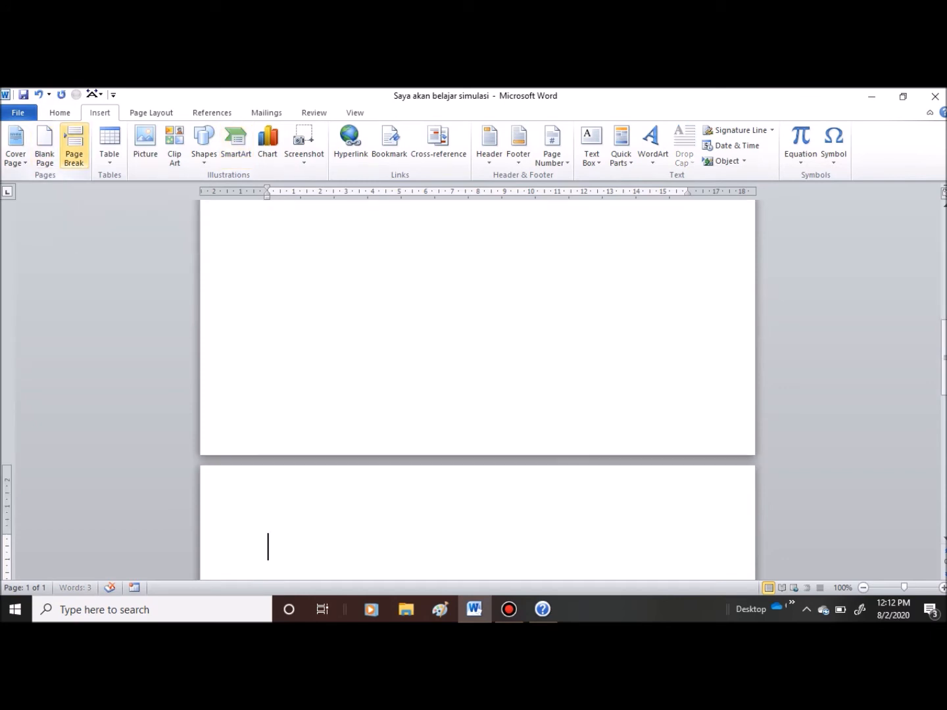
click(73, 145)
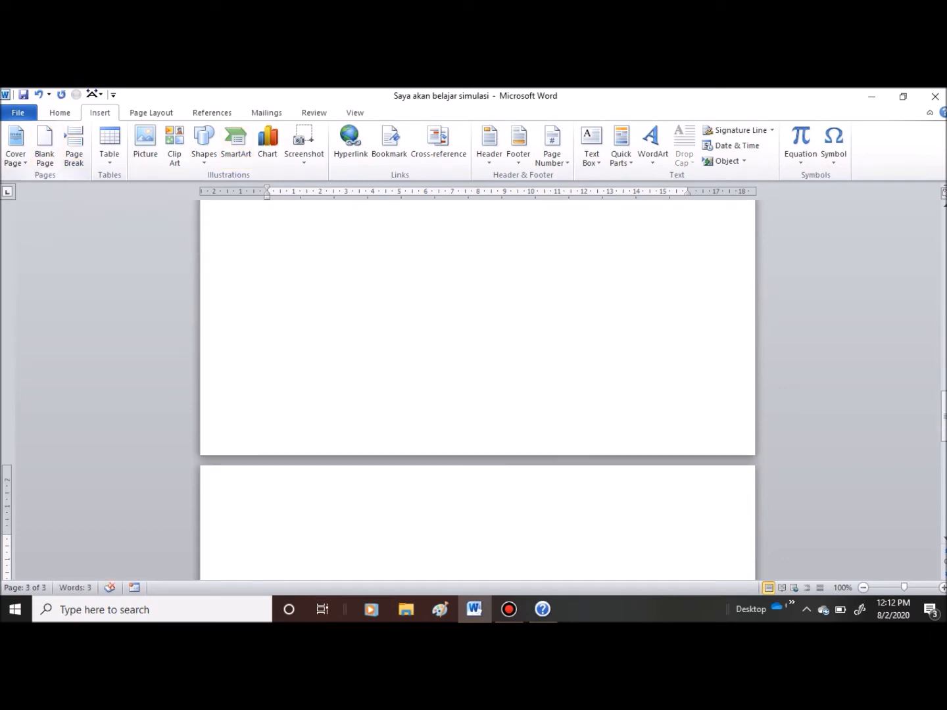
scroll(477, 389, down, 4)
scroll(477, 388, up, 3)
scroll(478, 388, down, 10)
scroll(477, 388, up, 3)
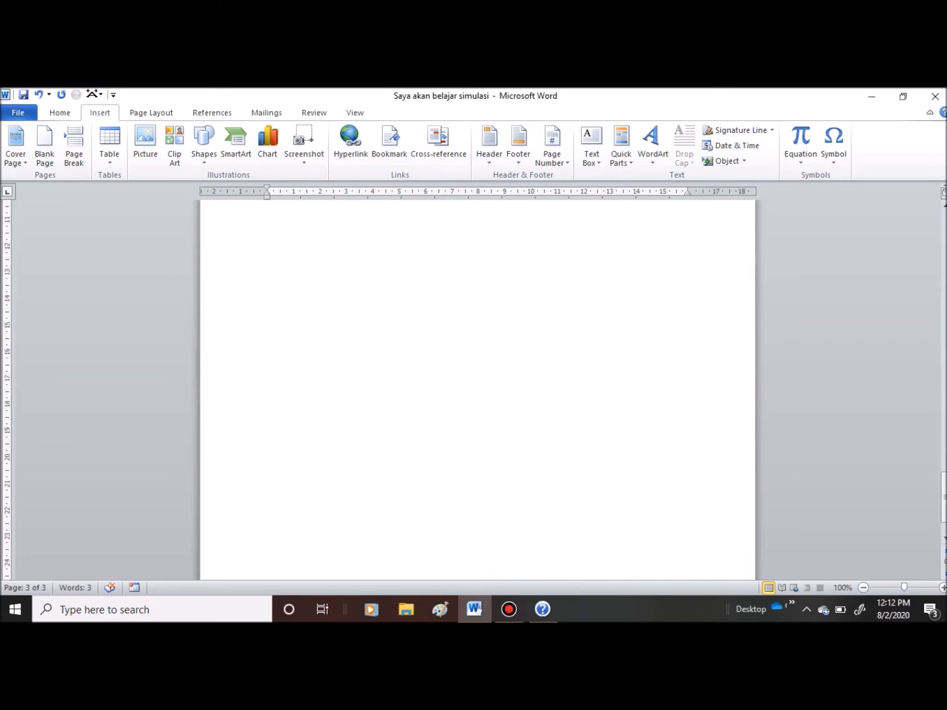
- Undo both page break insertions
click(60, 112)
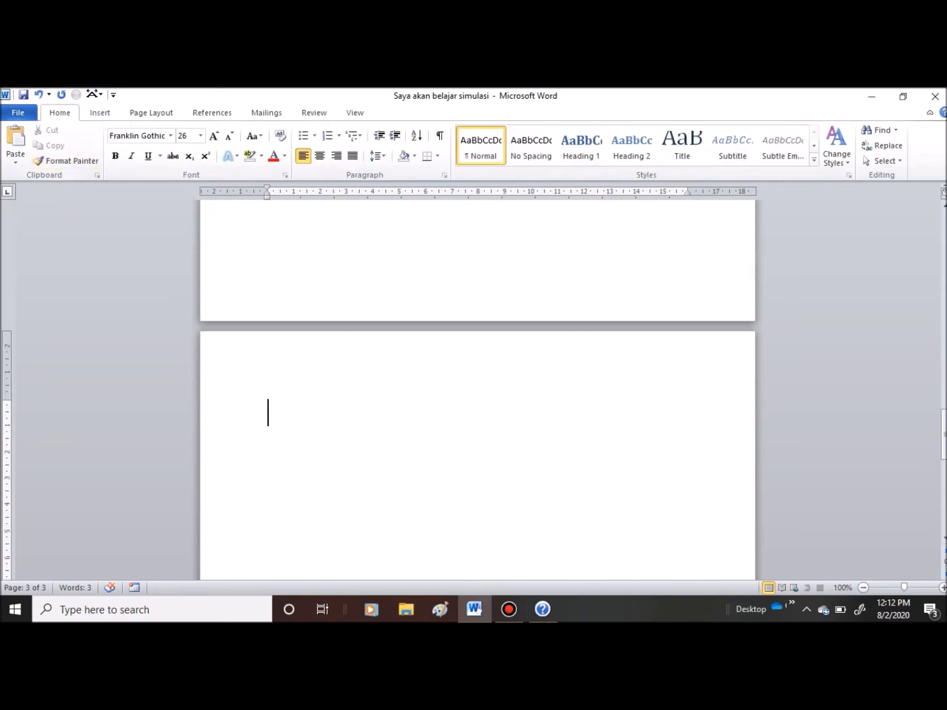
click(100, 113)
key(ctrl+z)
key(ctrl+z)
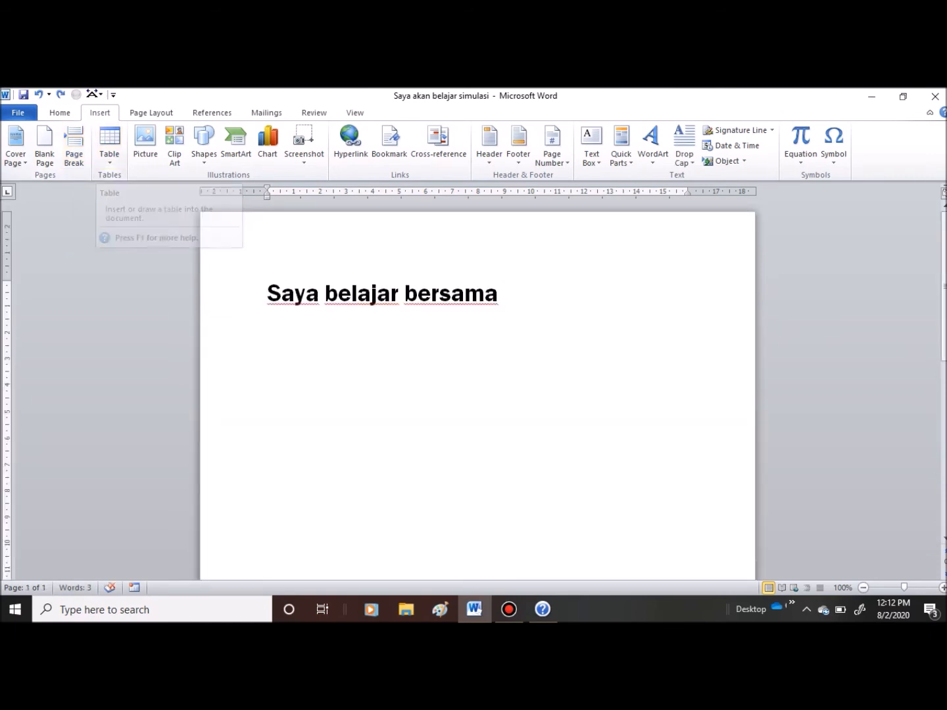
- Preview an 8x6 table and view the Pictures folder for inserting a picture, without adding either one
click(109, 144)
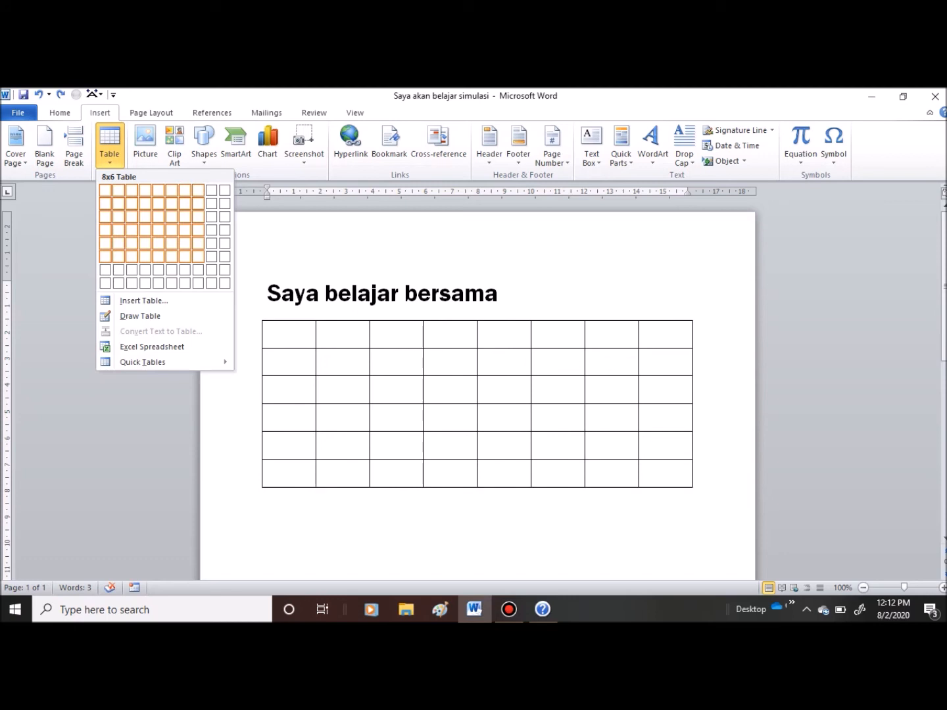
click(145, 146)
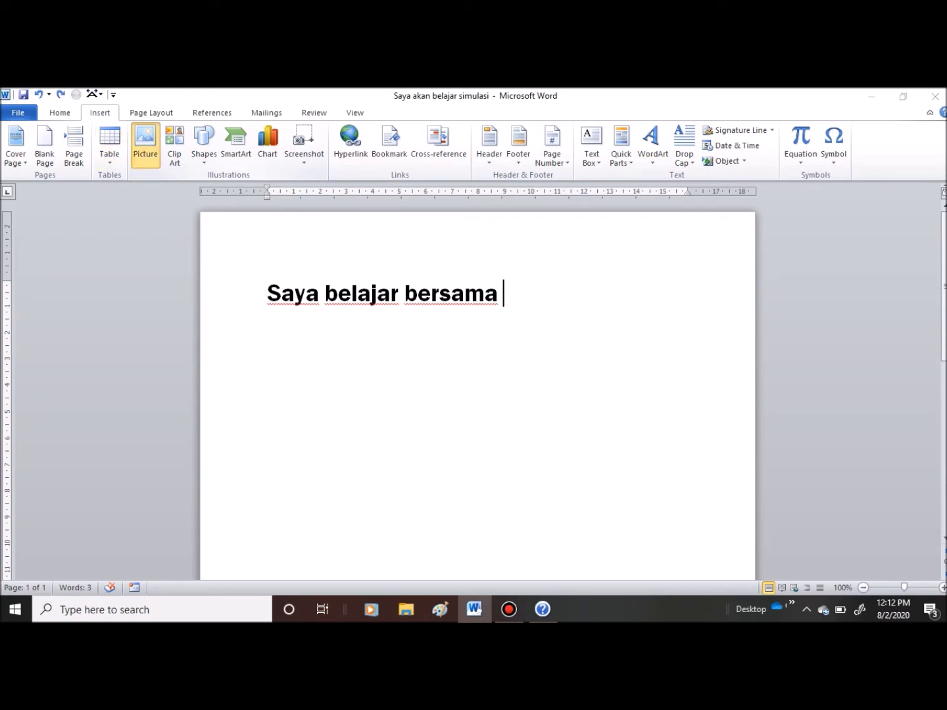
click(145, 145)
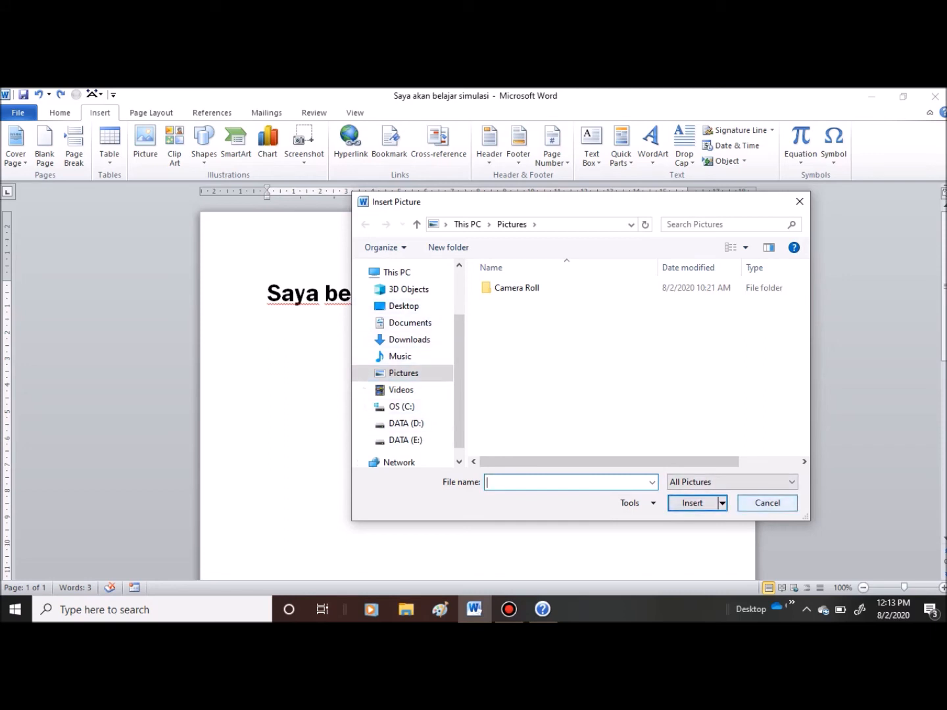
click(766, 503)
- List clip art of all media types, insert the woman at a computer after the text, and cut that image out again
click(174, 145)
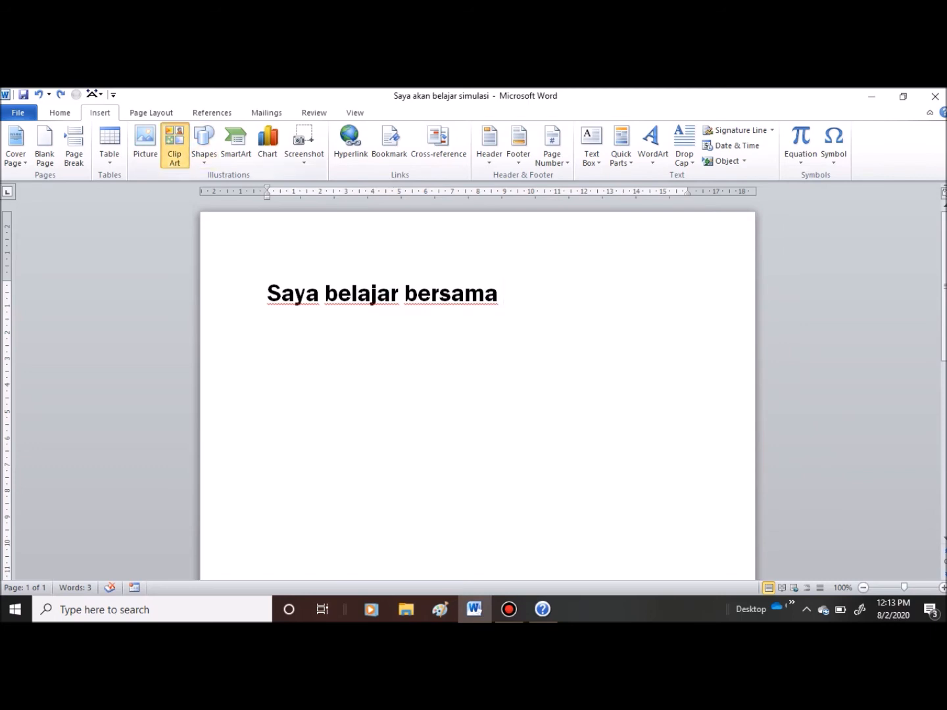
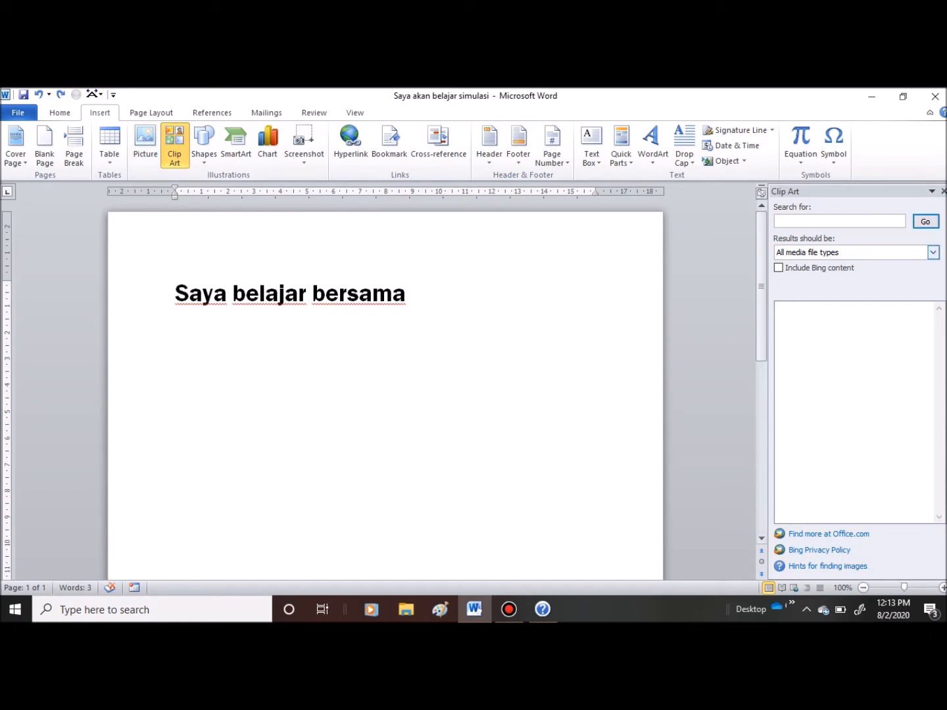
click(933, 252)
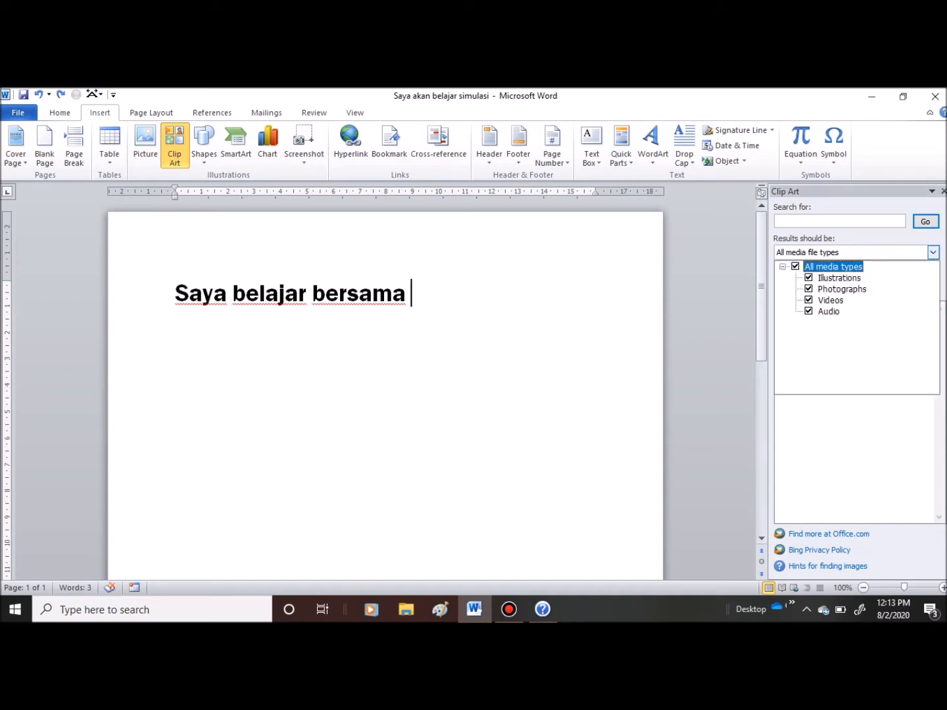
click(932, 253)
click(927, 222)
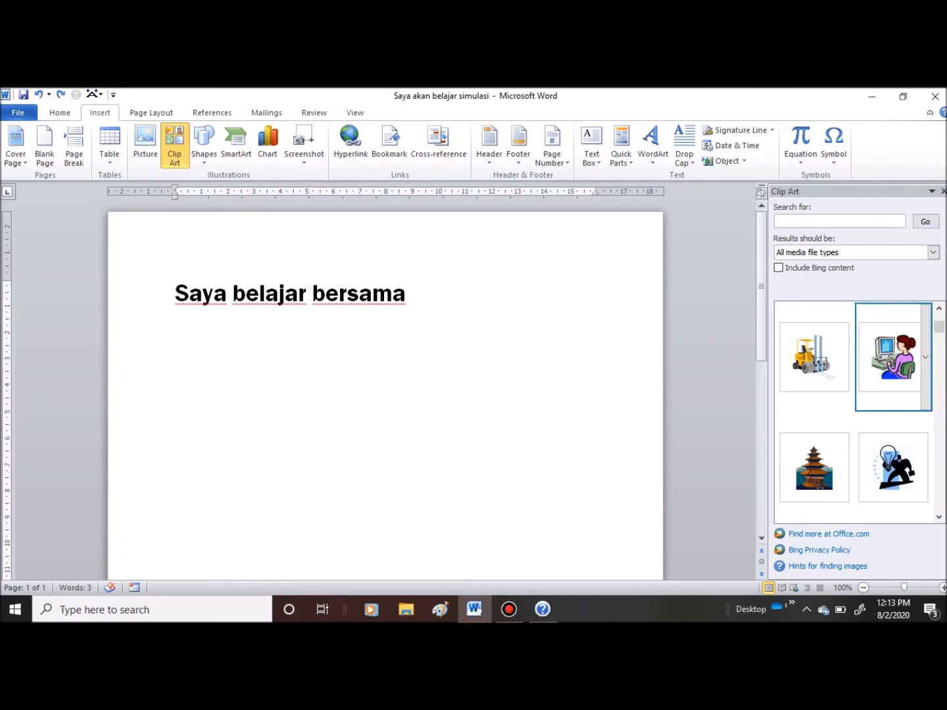
click(893, 357)
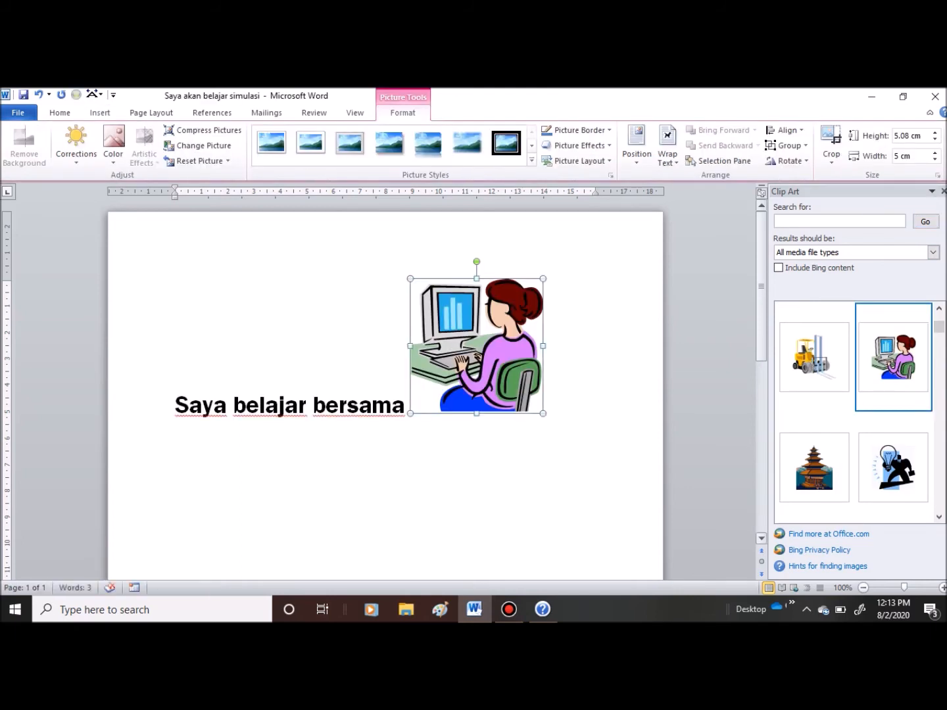
click(944, 191)
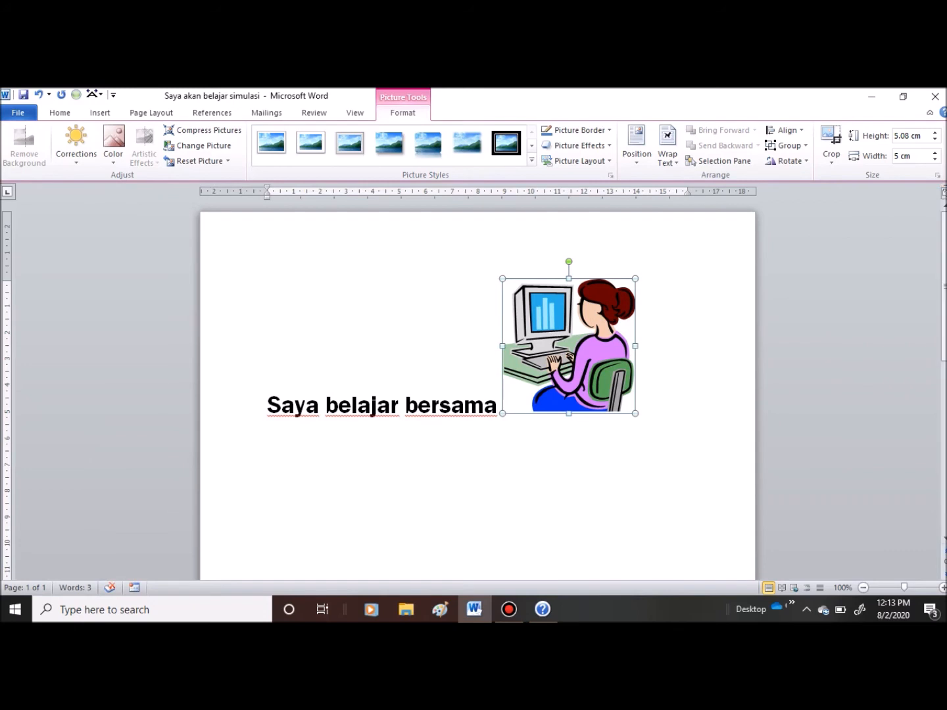
right_click(542, 337)
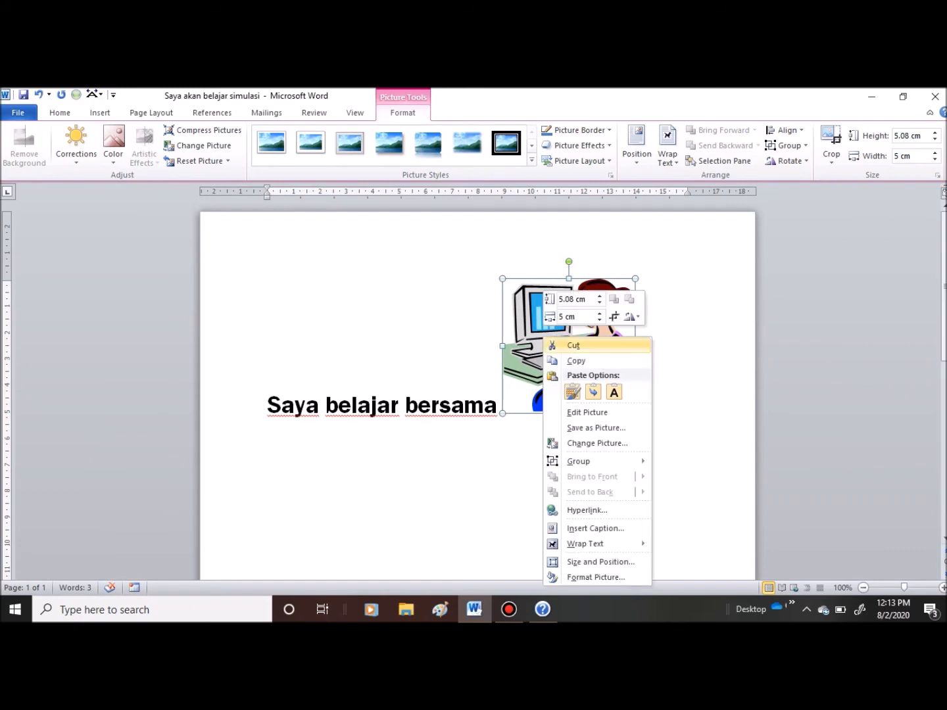
click(572, 345)
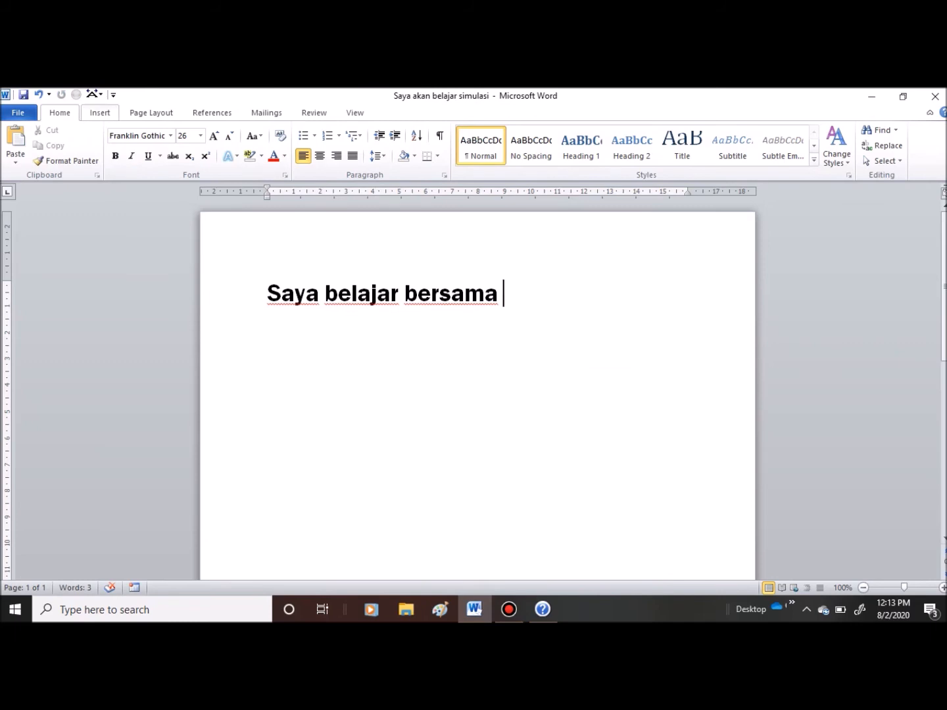
- Draw an oval below the text "Saya belajar bersama" and give it the white shape style with an orange outline
click(100, 113)
click(204, 145)
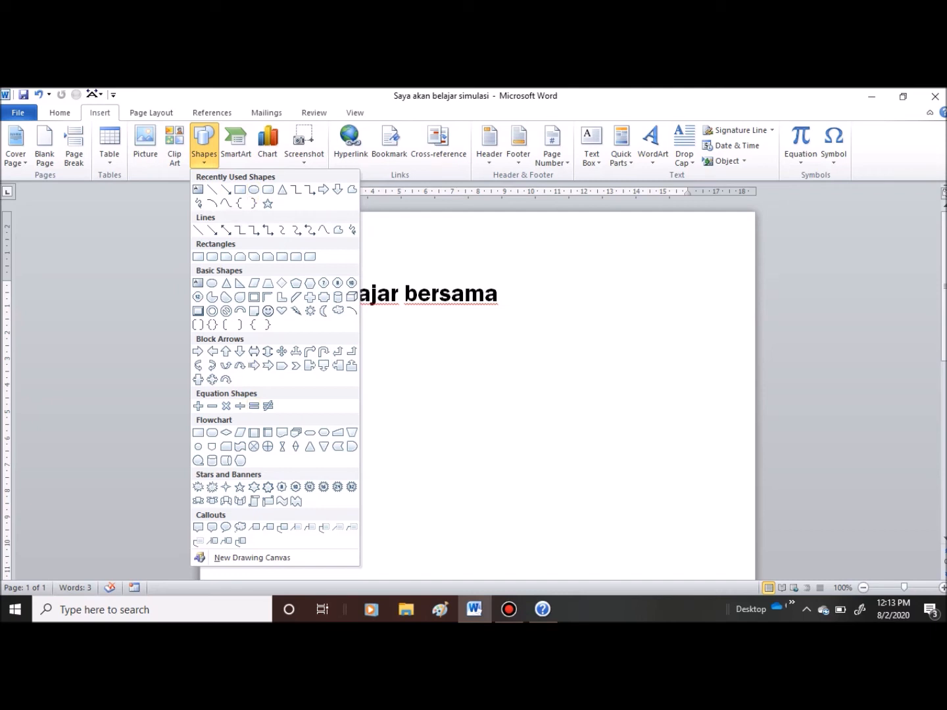
click(253, 191)
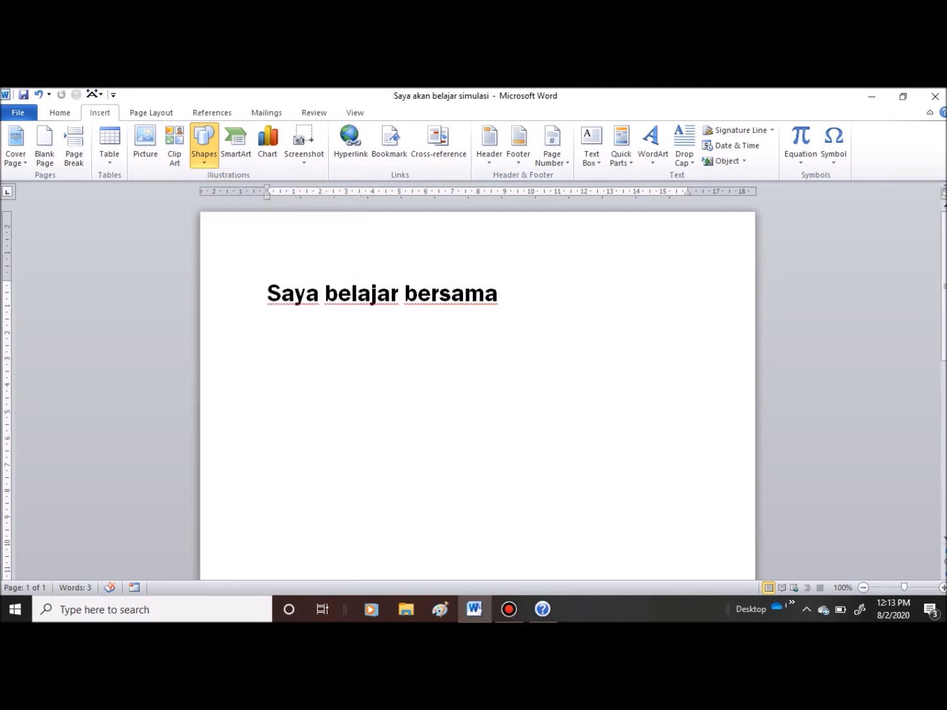
drag(277, 360, 346, 443)
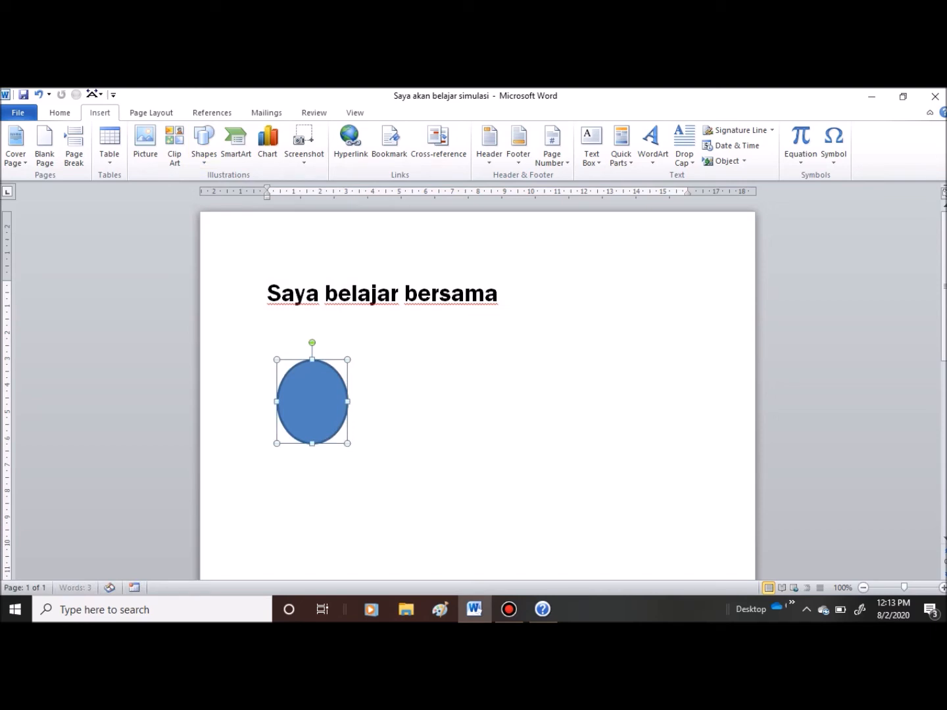
click(195, 145)
click(100, 113)
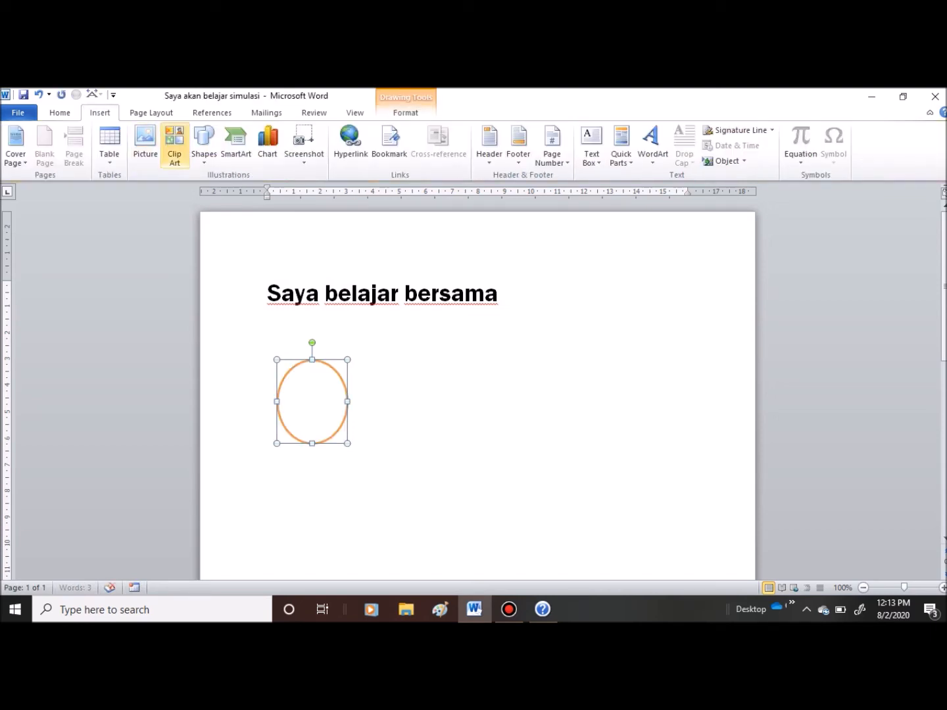
- Draw a rectangle beside the oval and undo all the shape insertions and styling
click(205, 145)
click(240, 189)
drag(384, 335, 500, 462)
key(ctrl+z)
key(ctrl+z)
key(ctrl+z)
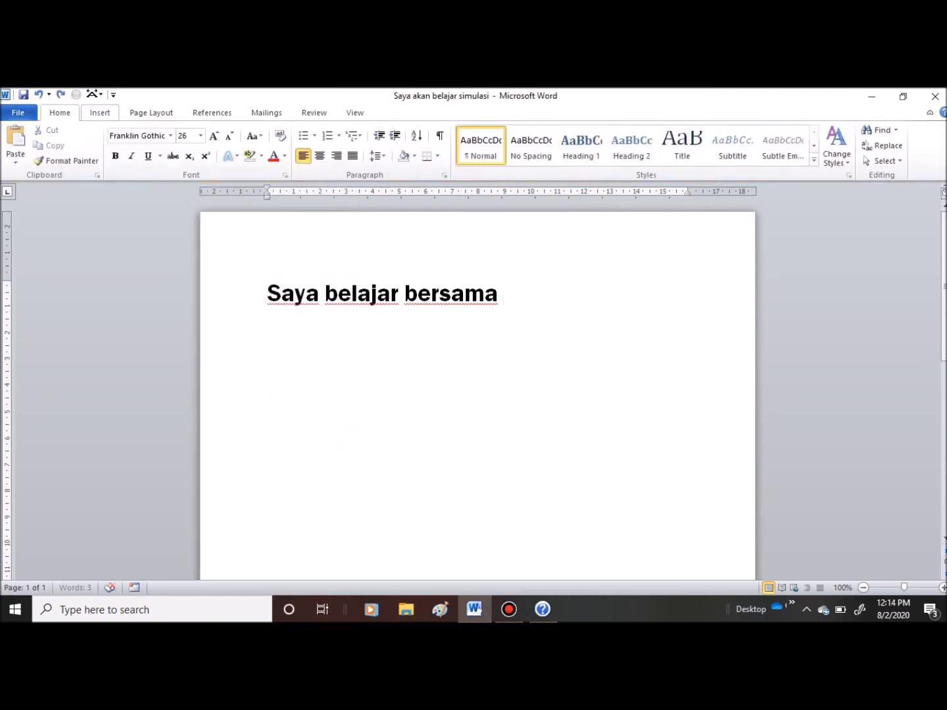
- Insert a Segmented Process SmartArt graphic below the text and undo the insertion
click(100, 113)
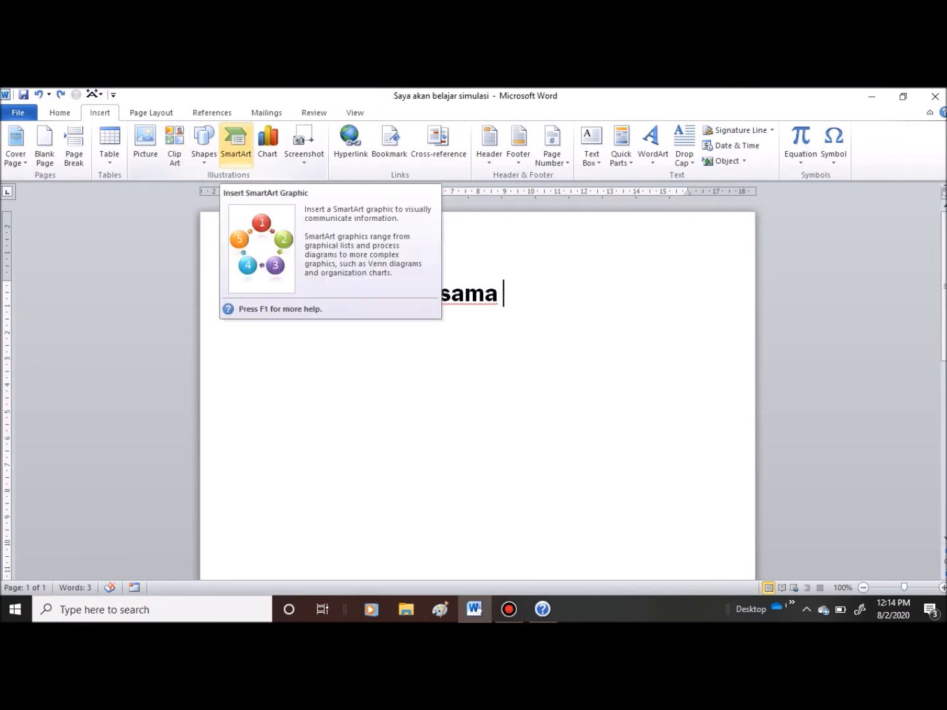
click(235, 143)
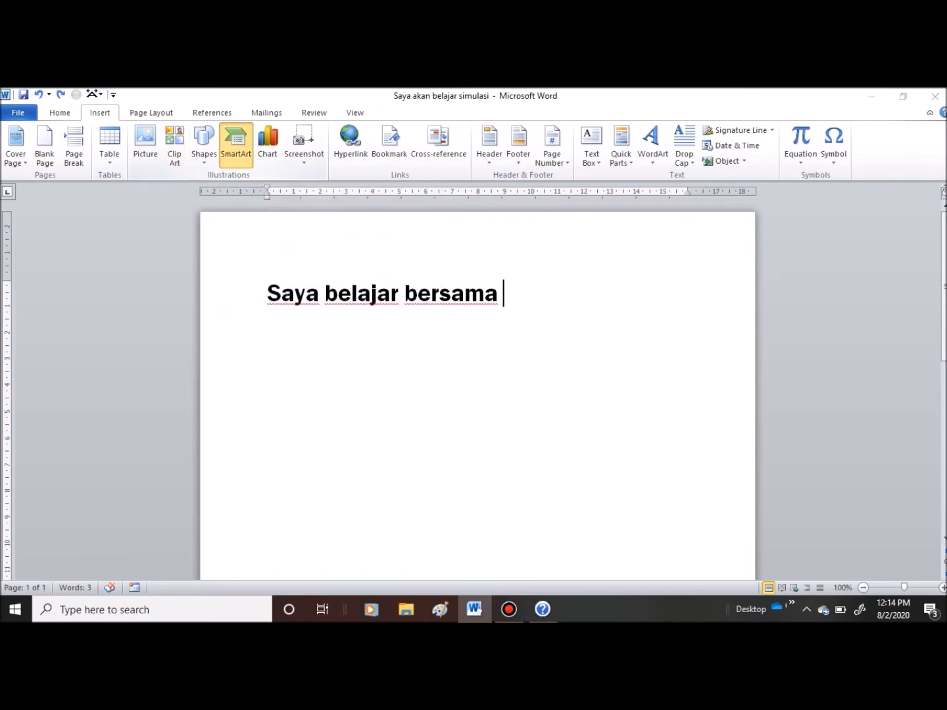
scroll(435, 342, down, 5)
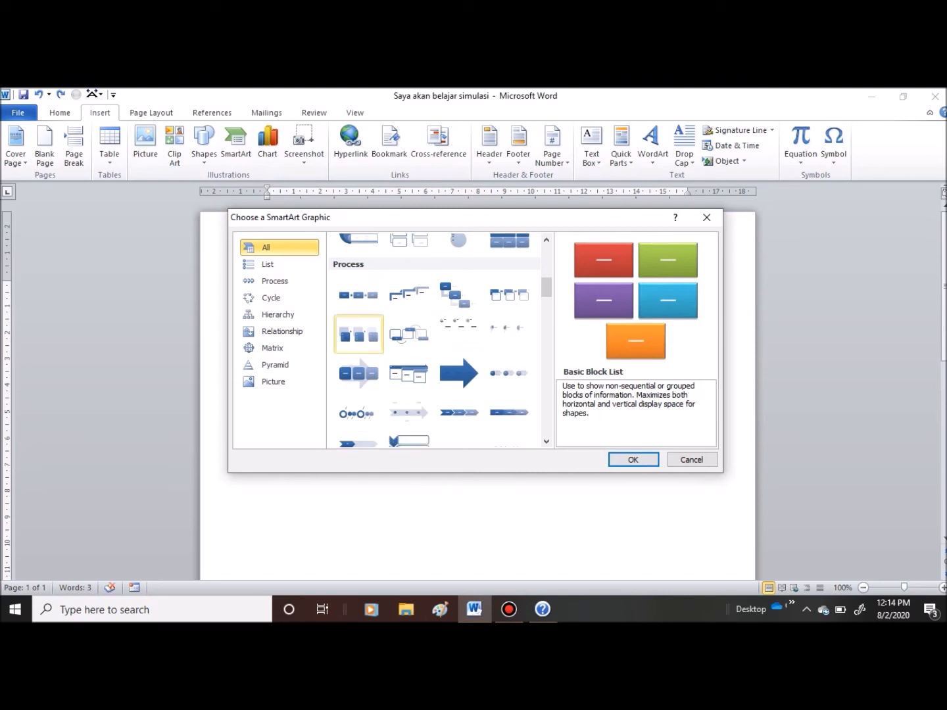
scroll(358, 413, up, 3)
click(409, 311)
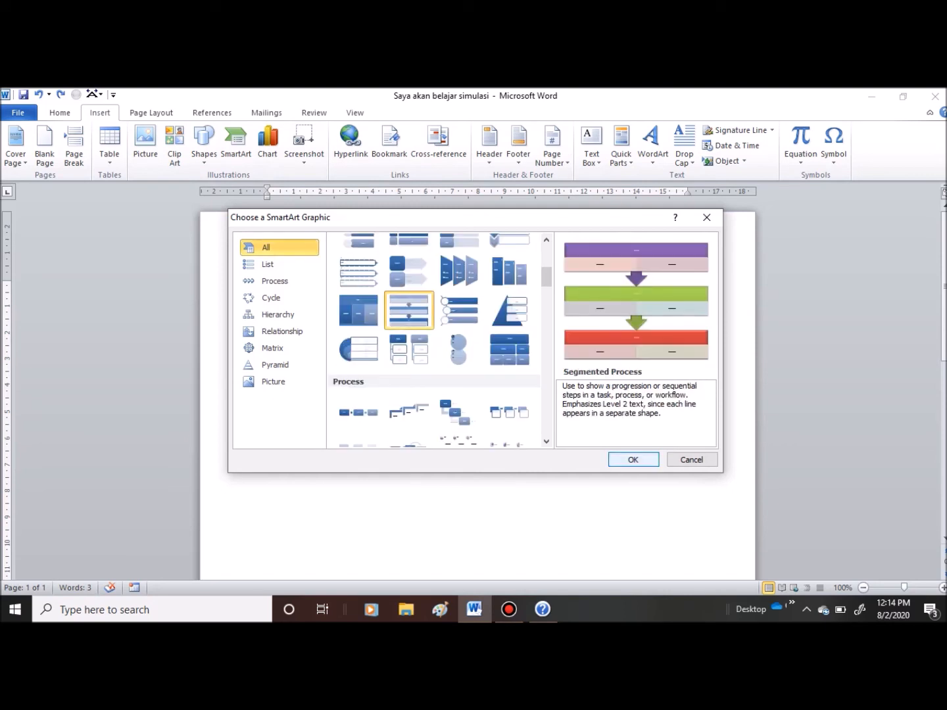
click(633, 460)
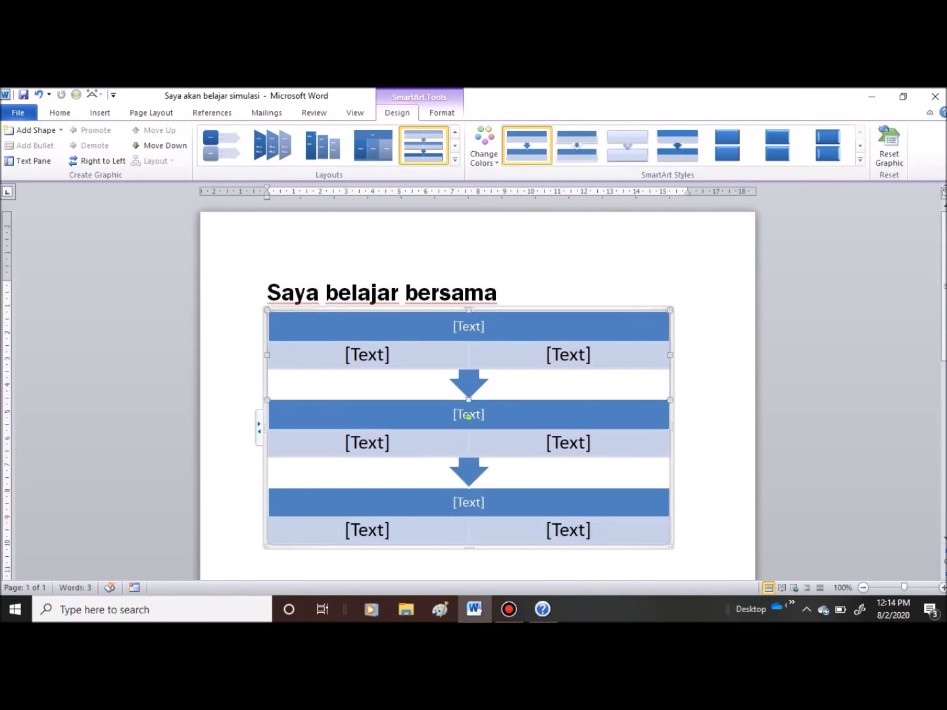
key(ctrl+z)
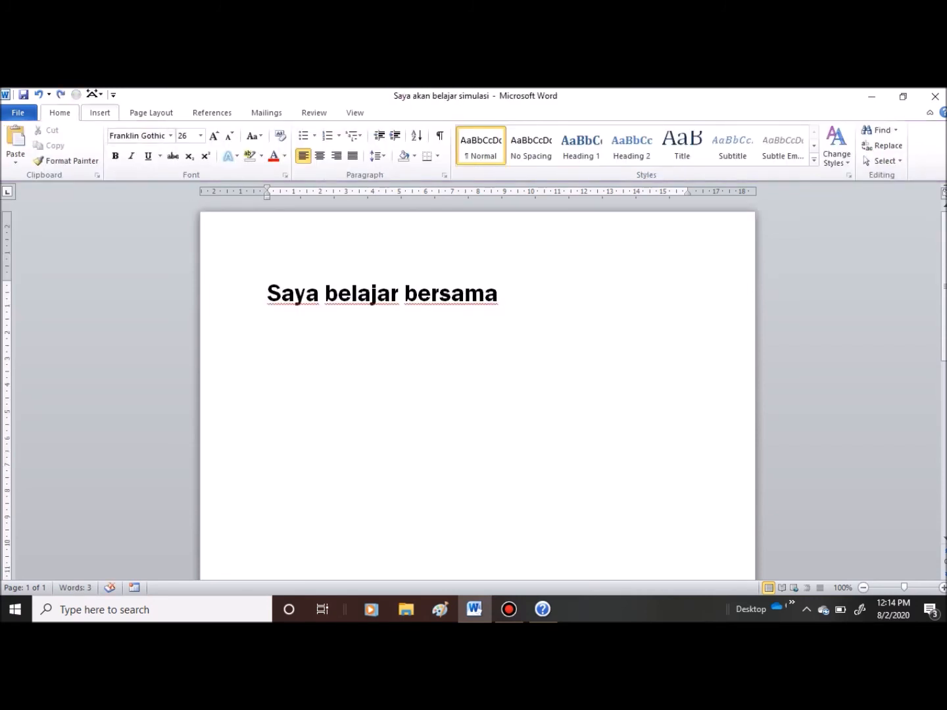
- Examine the available chart types for inserting a chart and leave the selection without adding one
click(99, 113)
click(268, 142)
drag(494, 199, 441, 341)
scroll(530, 465, down, 3)
click(337, 418)
scroll(406, 398, down, 3)
scroll(406, 398, up, 3)
click(326, 400)
click(674, 341)
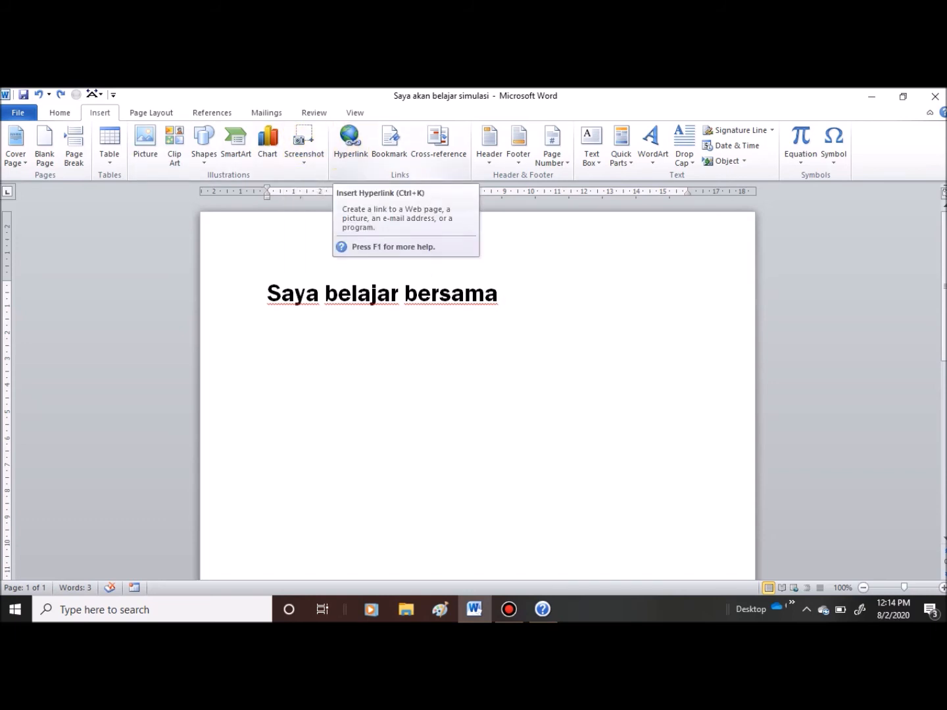
- Delete all the text from the document page
key(ctrl+a)
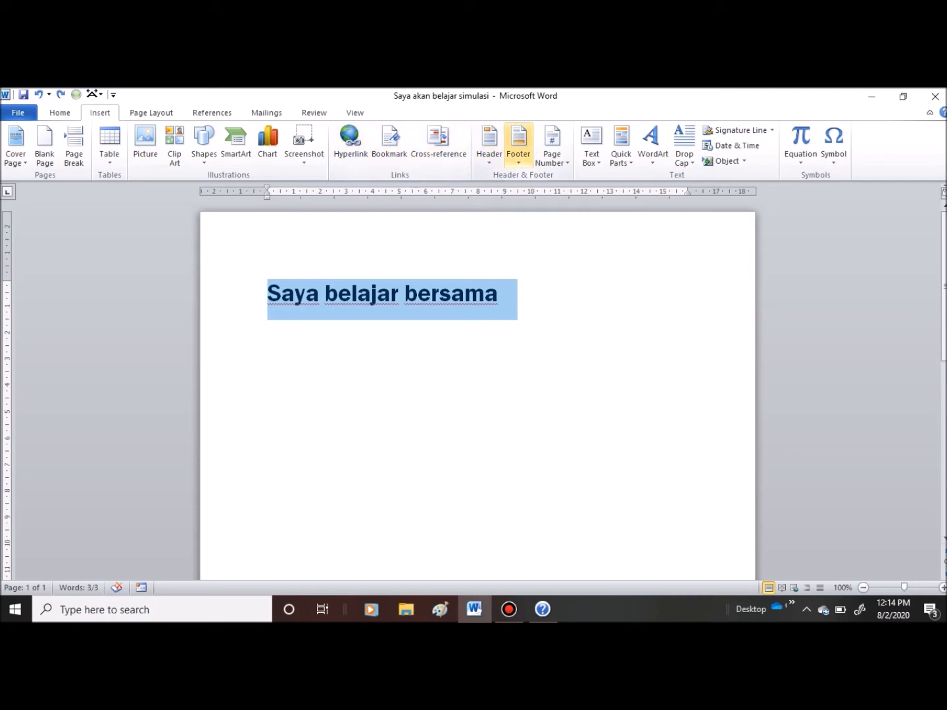
double_click(548, 293)
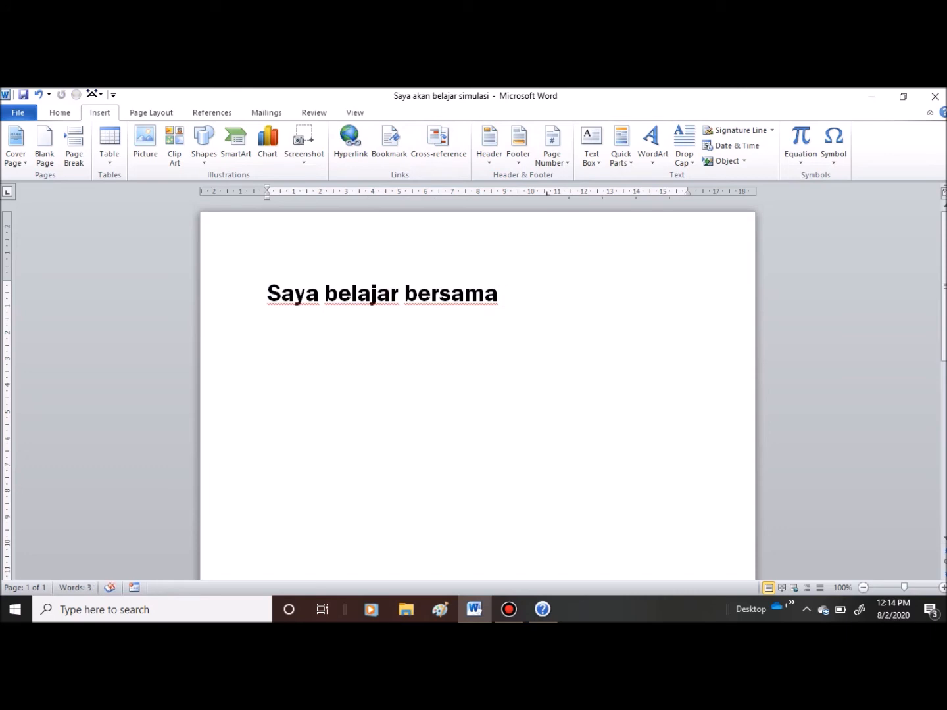
key(ctrl+a)
key(BackSpace)
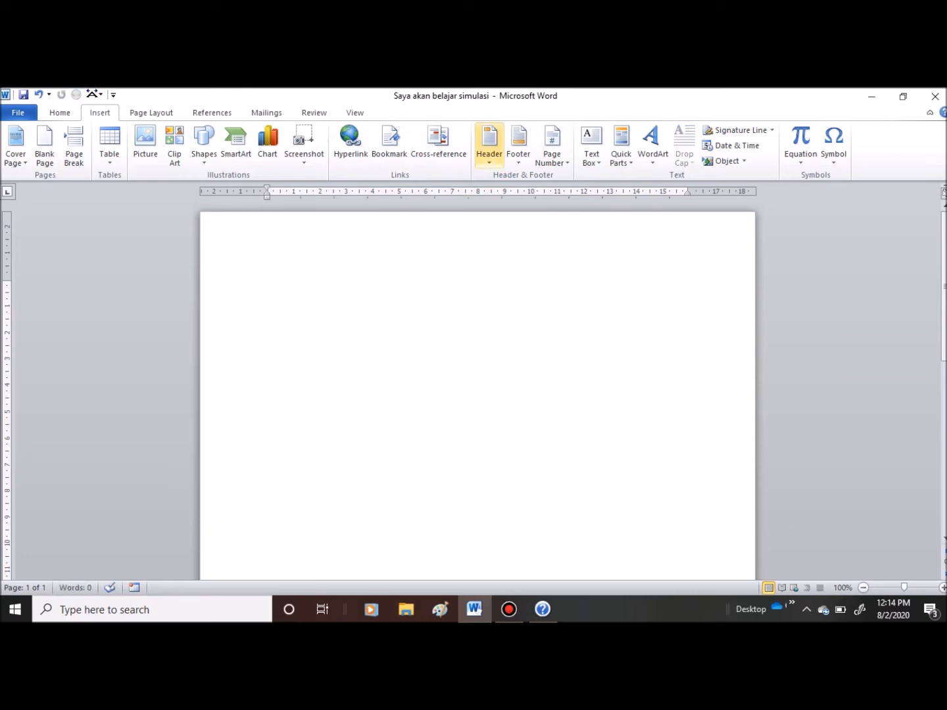
- Insert a Blank header with its placeholder text, reopen it for editing, and remove it again
click(489, 145)
click(612, 224)
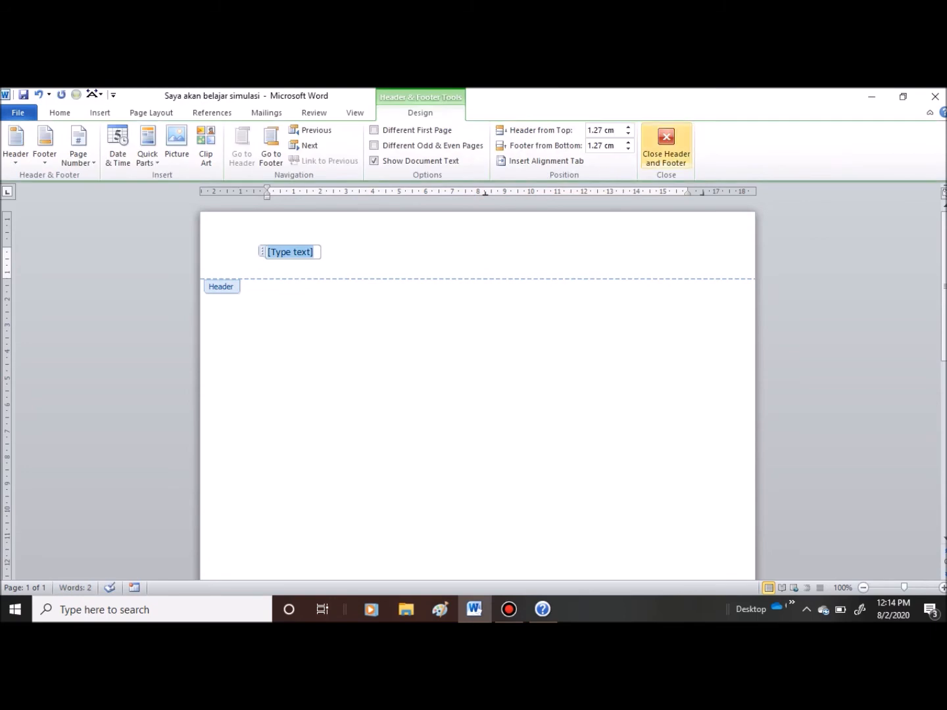
click(666, 146)
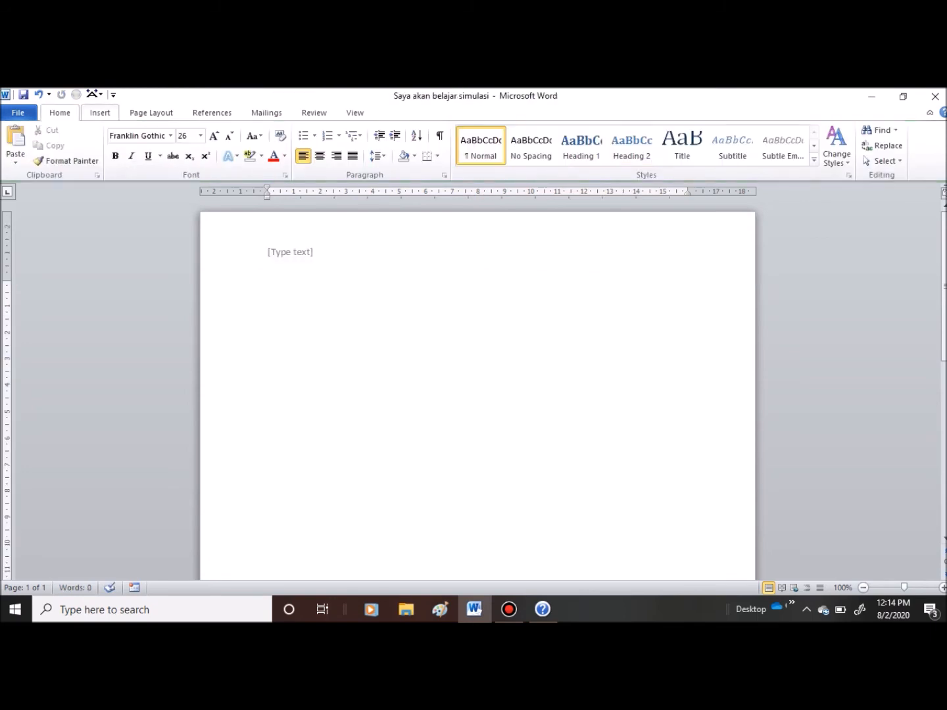
click(99, 112)
double_click(290, 252)
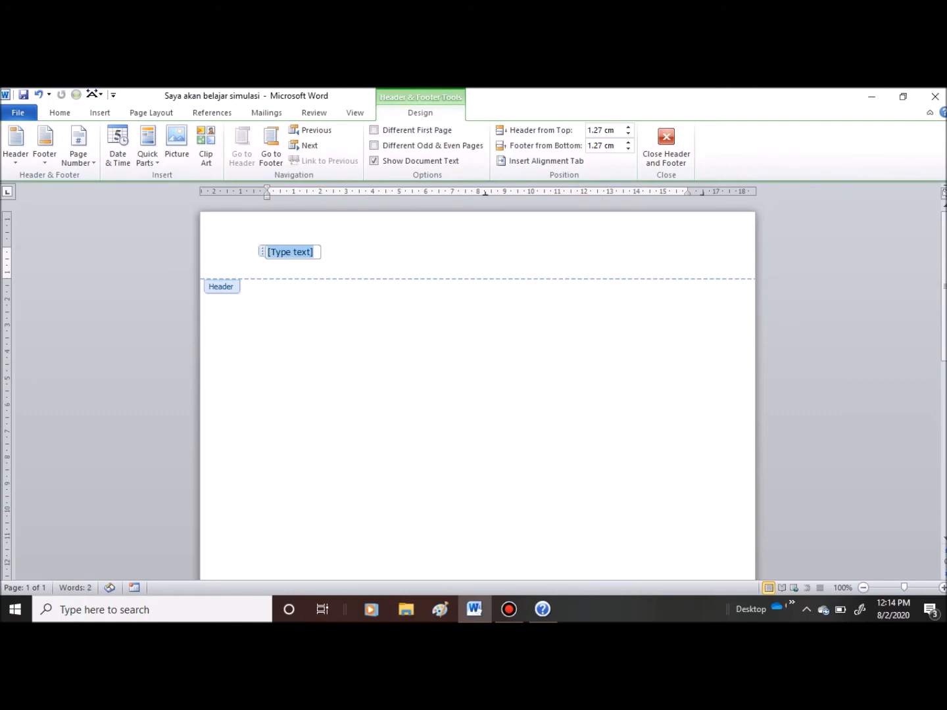
click(666, 146)
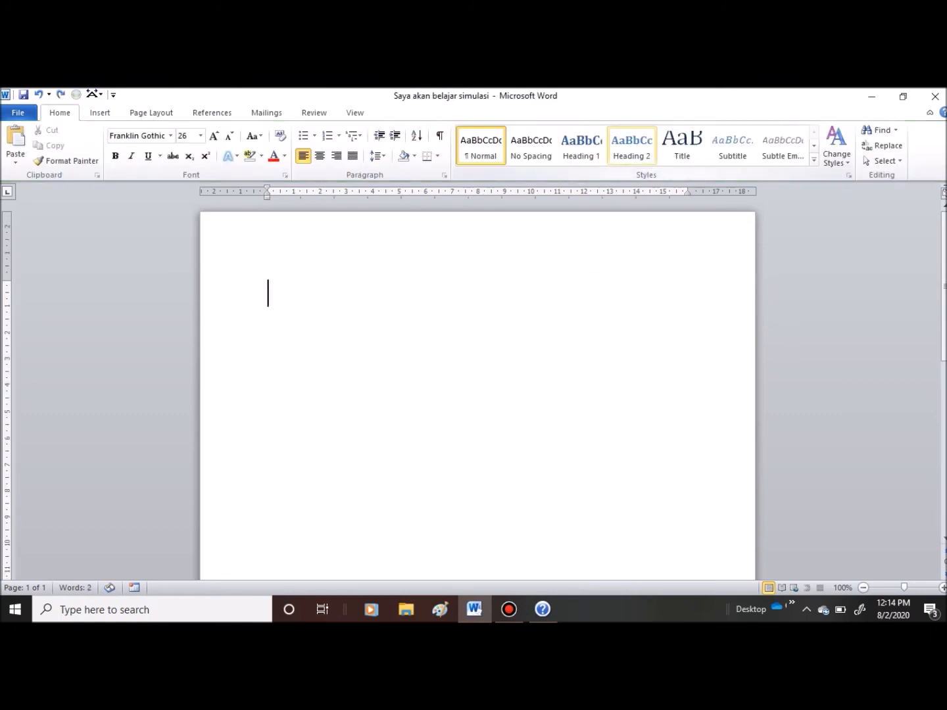
- Insert the Alphabet footer and return to the document body
click(100, 112)
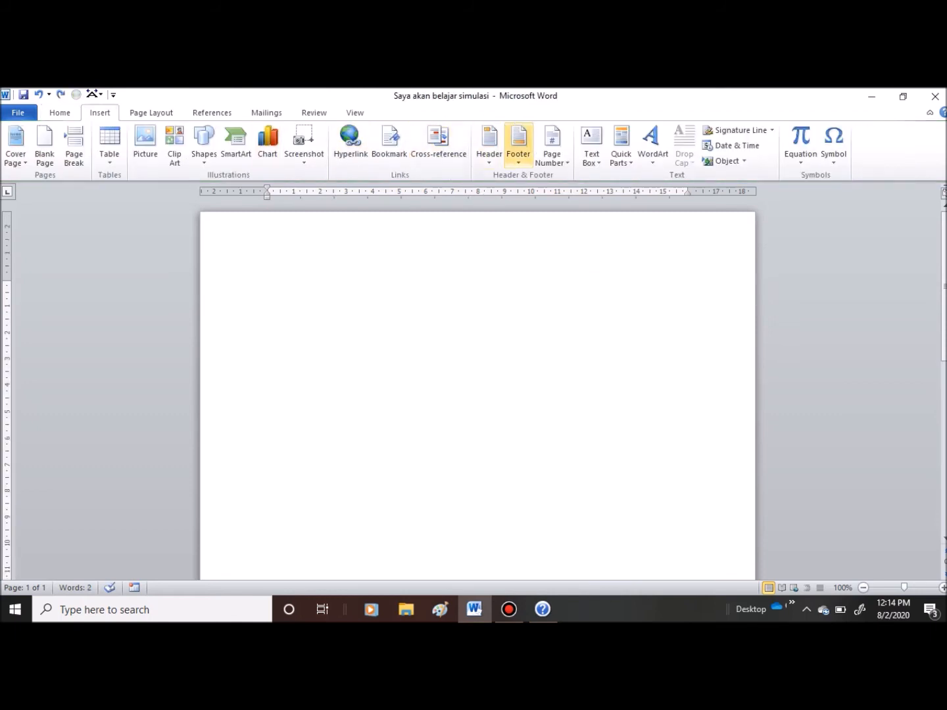
click(518, 141)
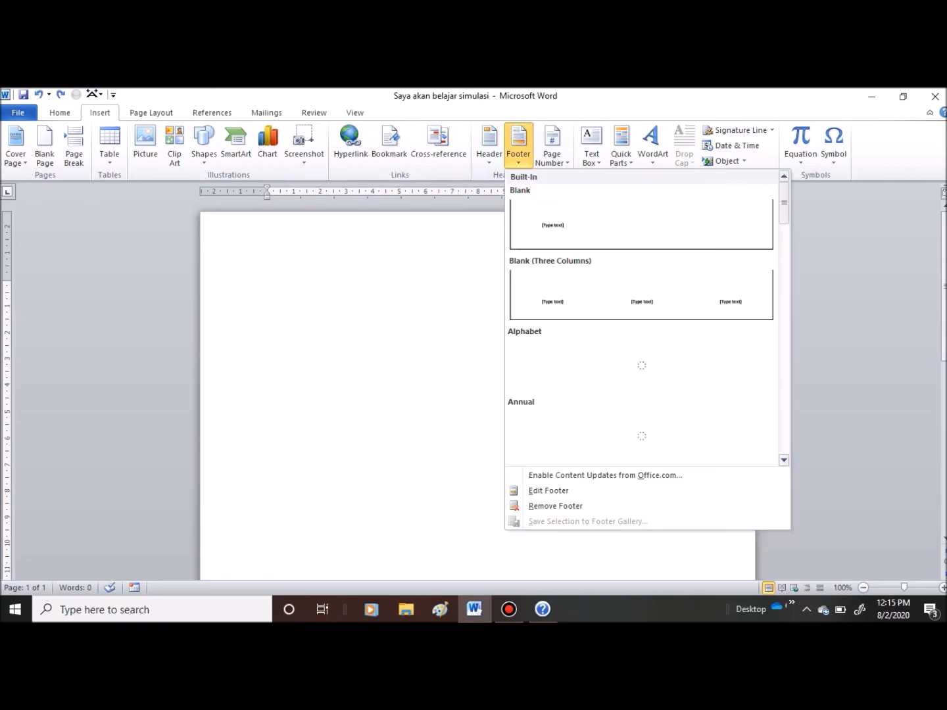
click(642, 364)
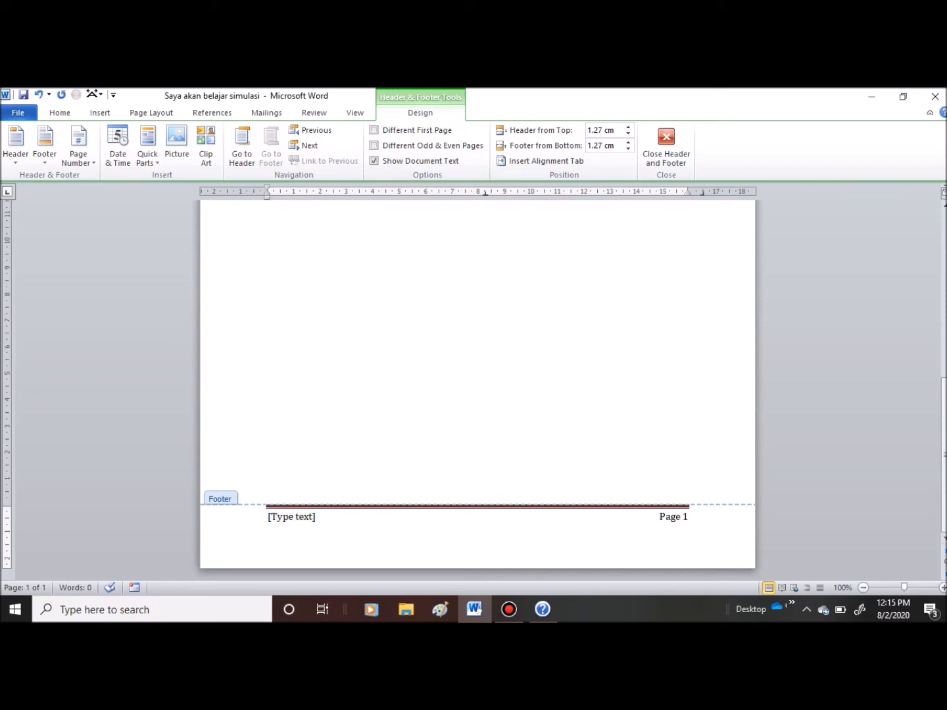
click(666, 144)
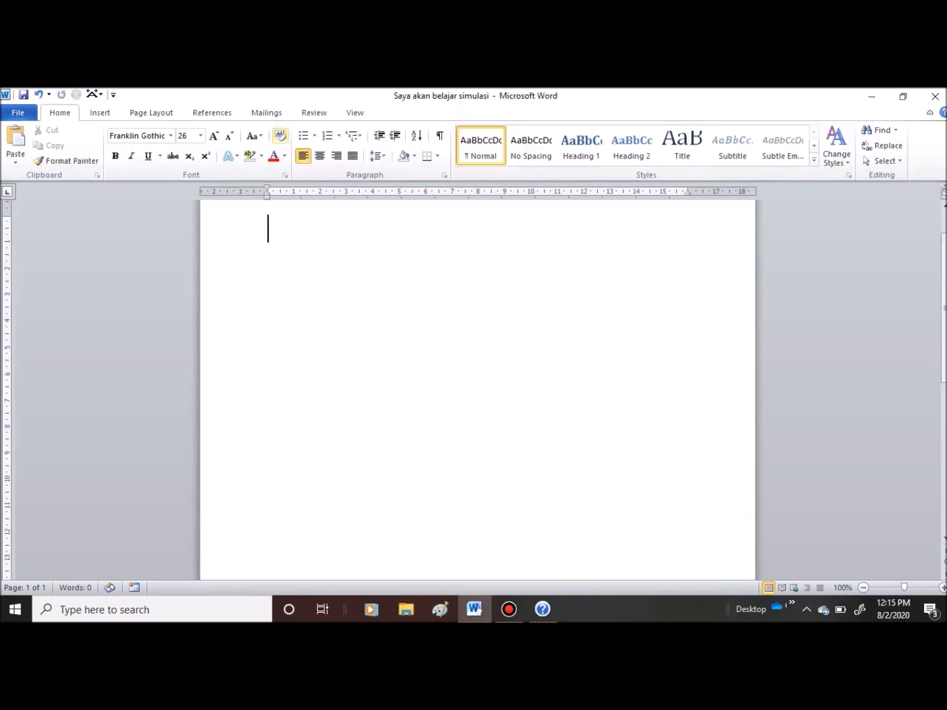
- View the page number placement options and the Bottom of Page number styles
click(100, 113)
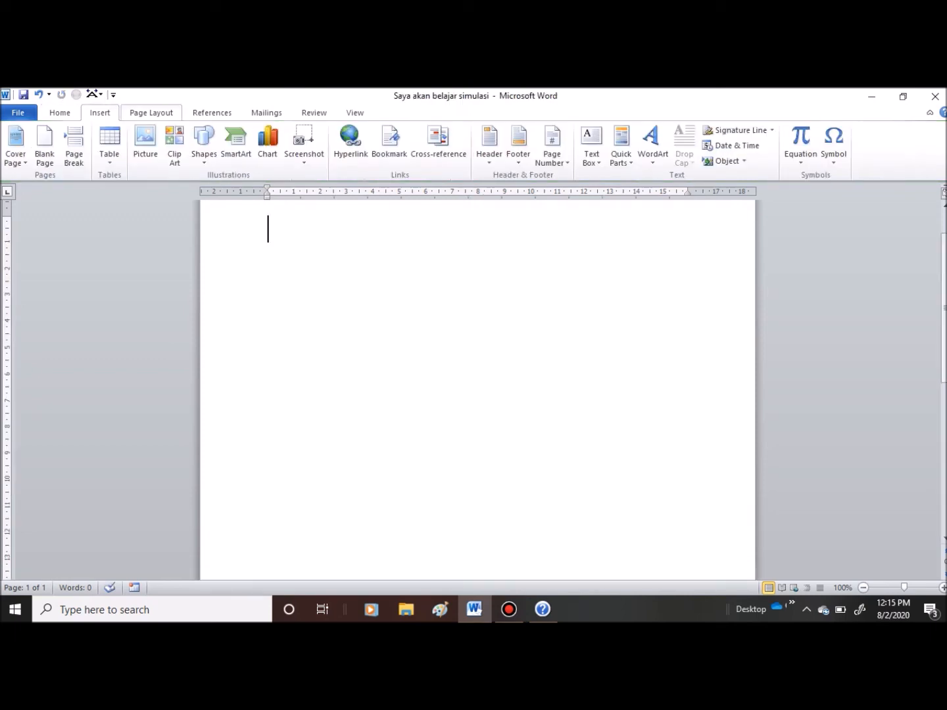
click(551, 146)
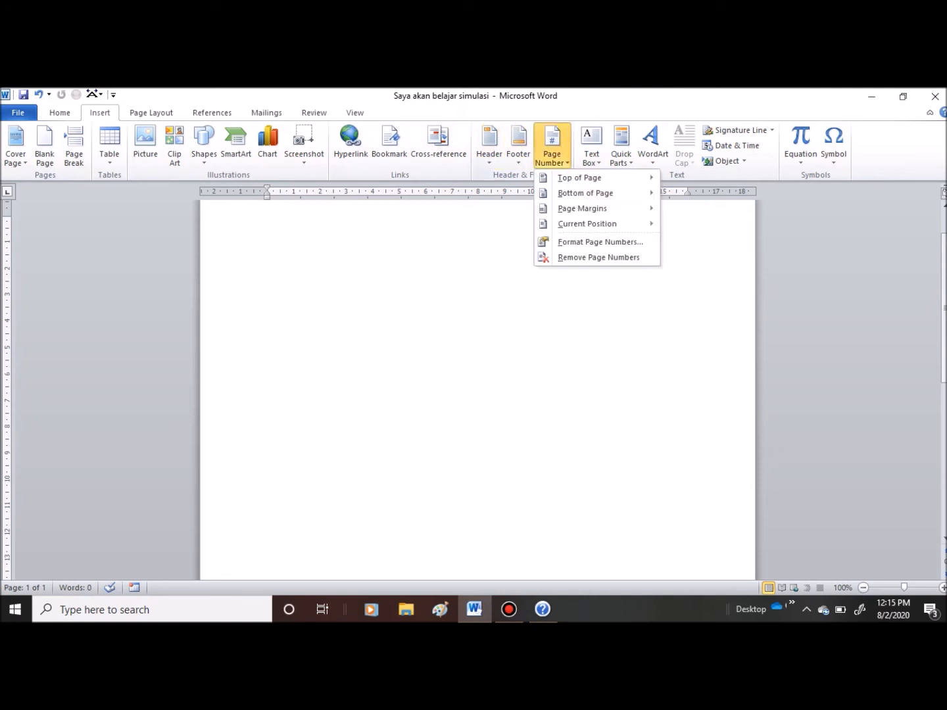
mouse_move(579, 178)
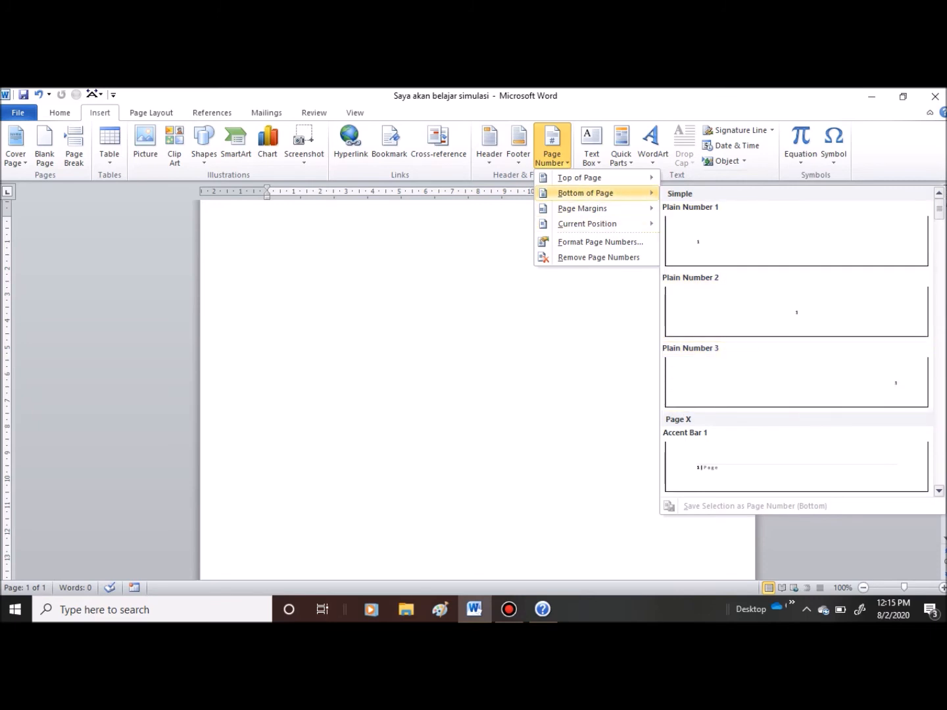
- Insert a Simple Text Box, move it slightly down and left on the page, and delete it
click(591, 145)
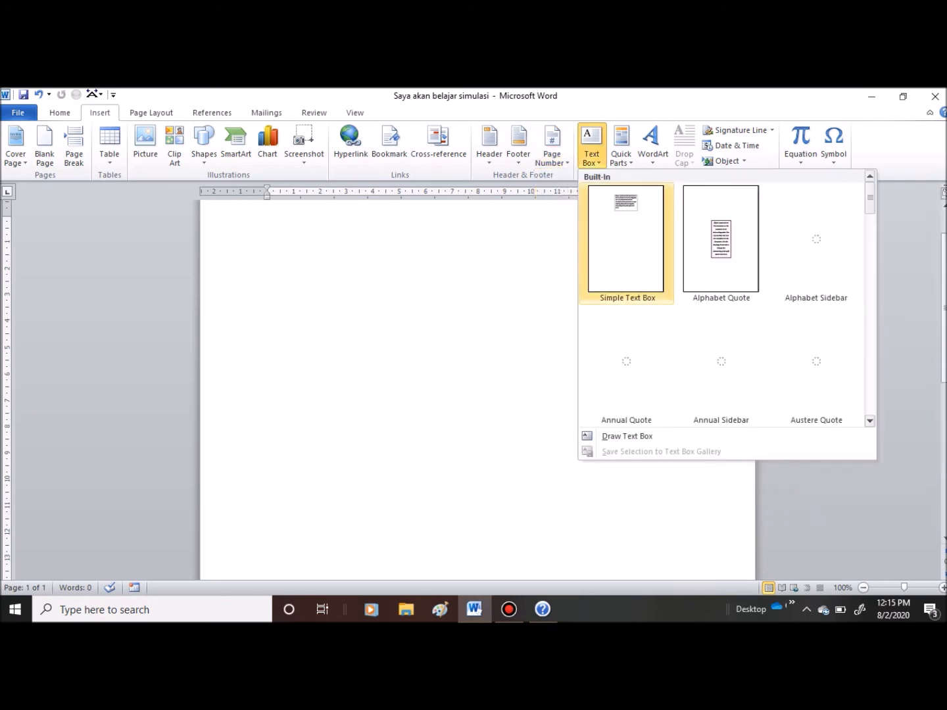
click(592, 145)
click(591, 145)
click(625, 238)
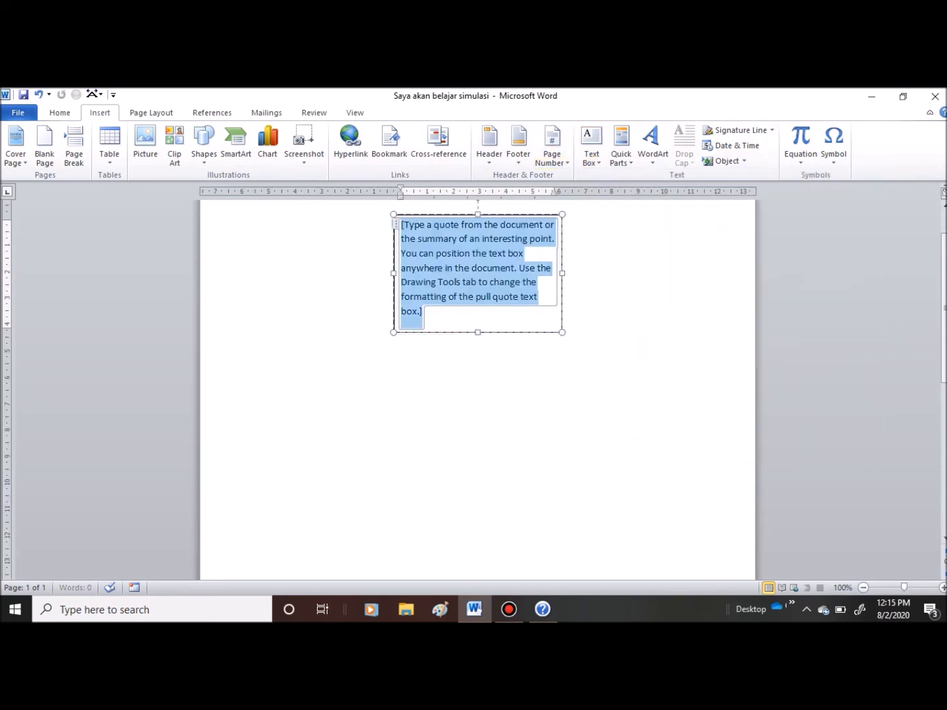
drag(519, 214, 495, 253)
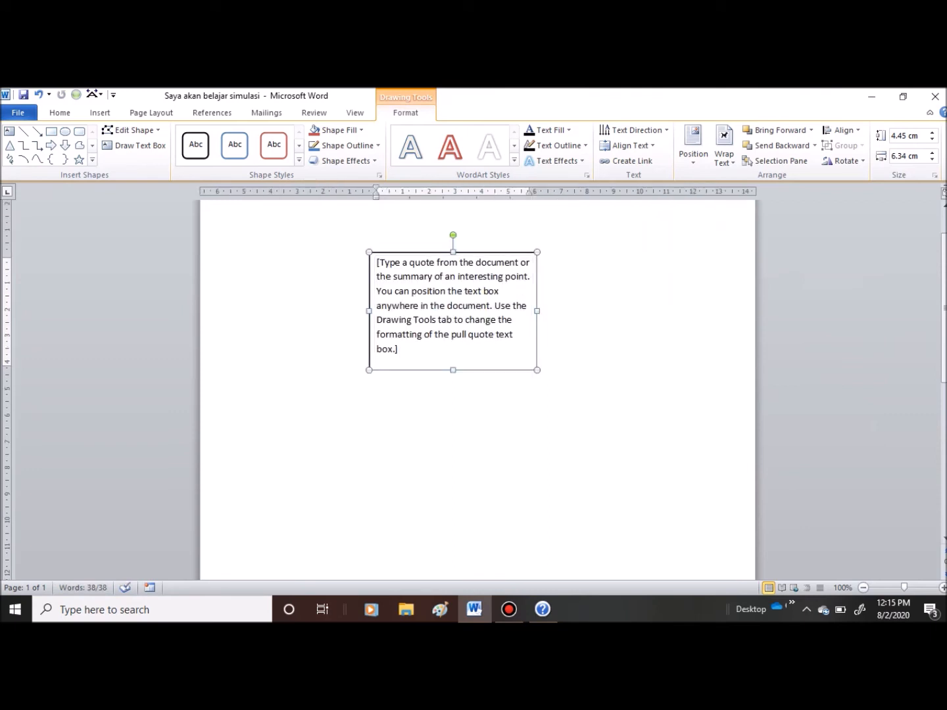
key(Delete)
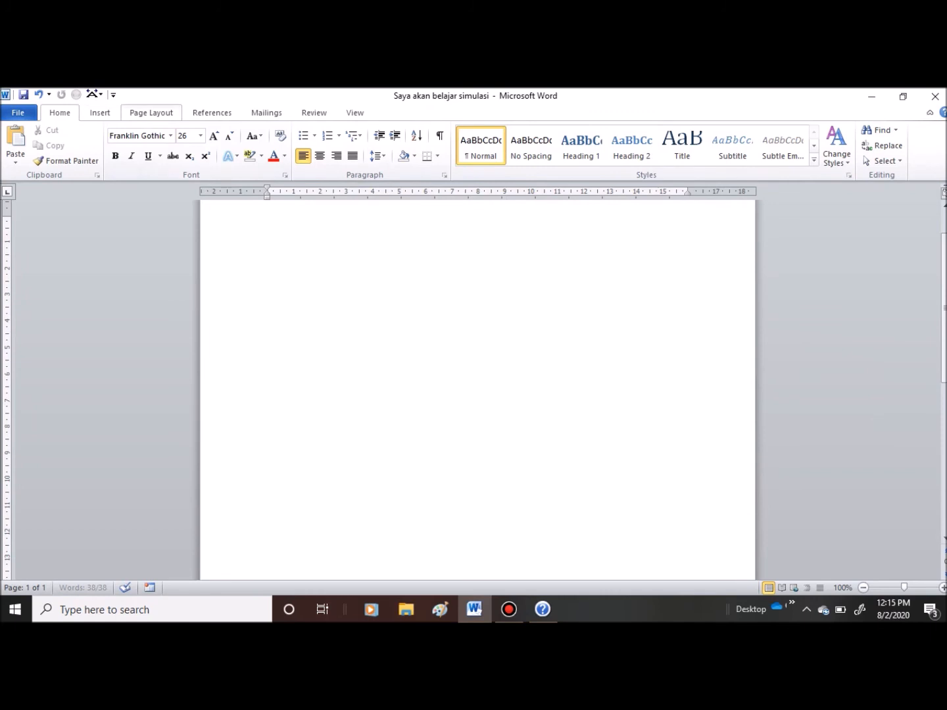
- View the AutoText entries available among the Quick Parts
click(102, 113)
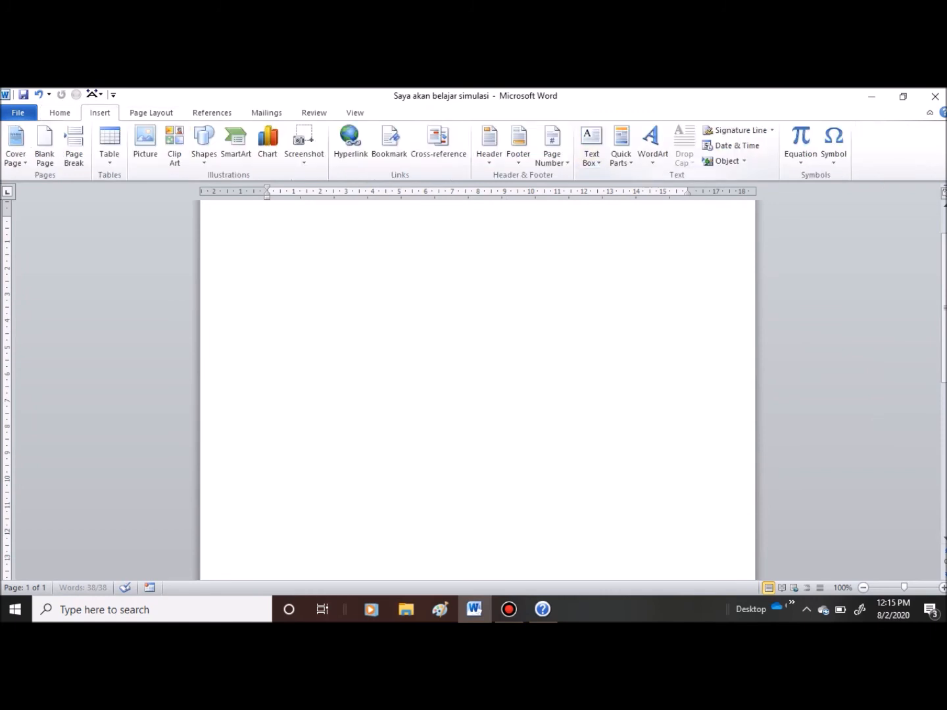
click(621, 148)
mouse_move(648, 178)
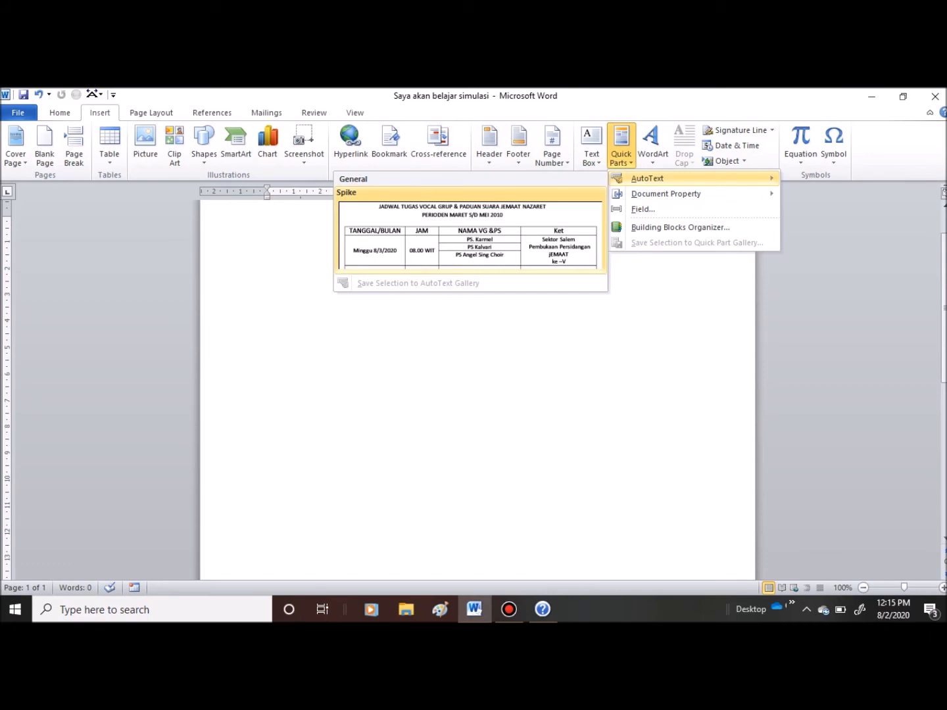
- Insert WordArt in the gray style from the third row and undo the insertion
click(654, 146)
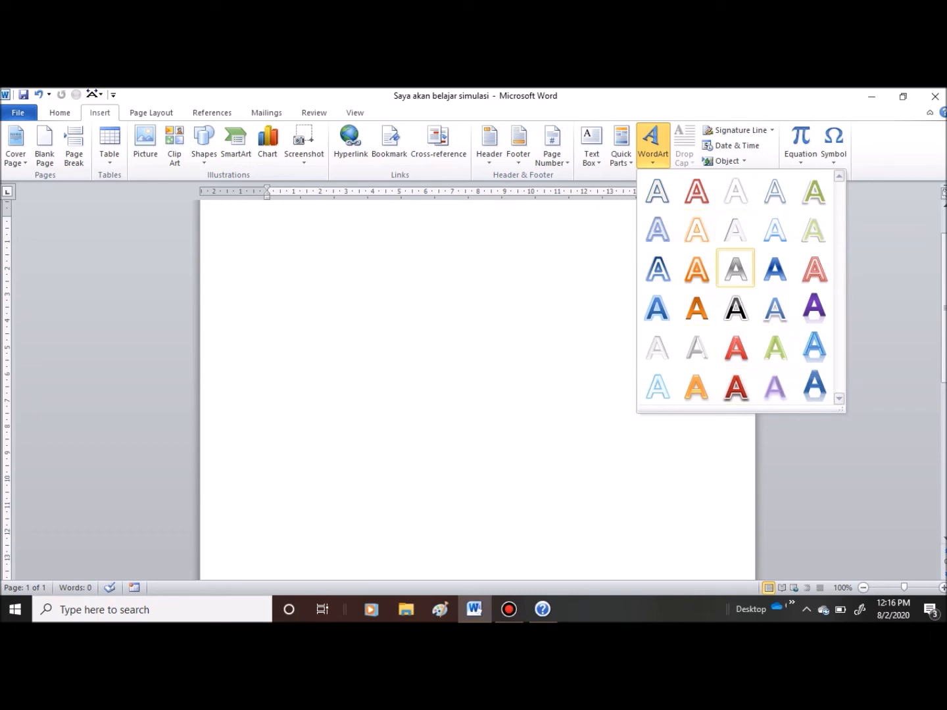
click(737, 269)
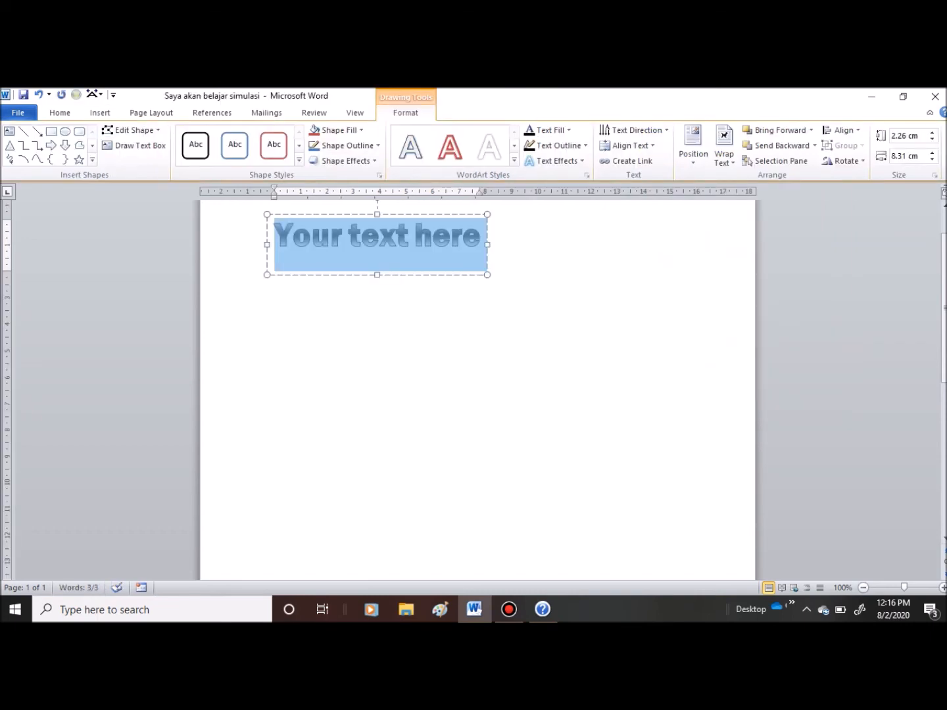
key(ctrl+z)
click(100, 112)
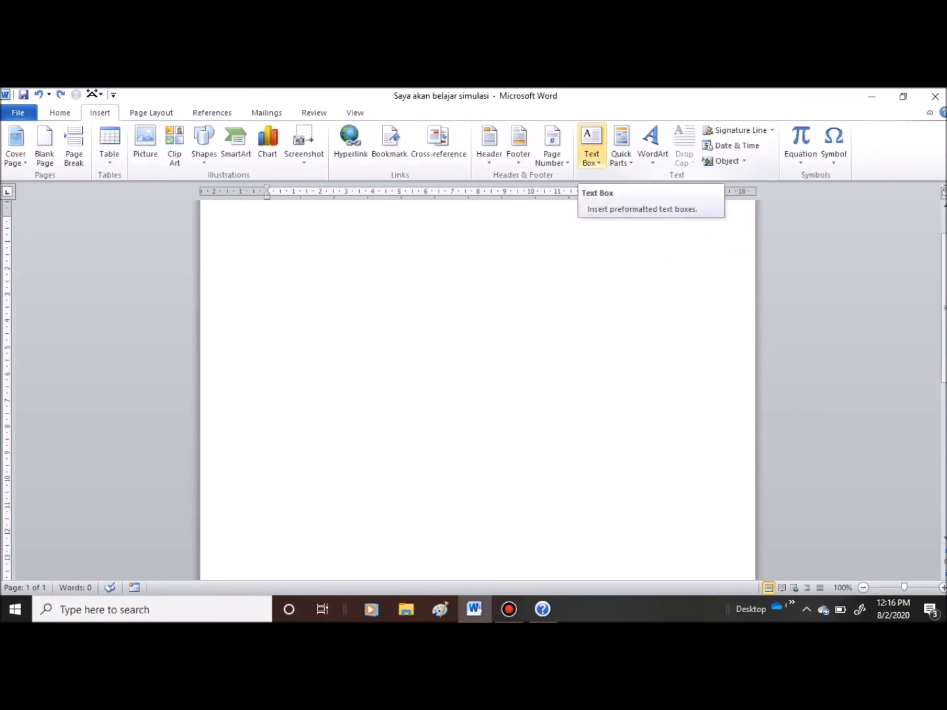
- View the built-in text box designs and the available WordArt styles
click(592, 144)
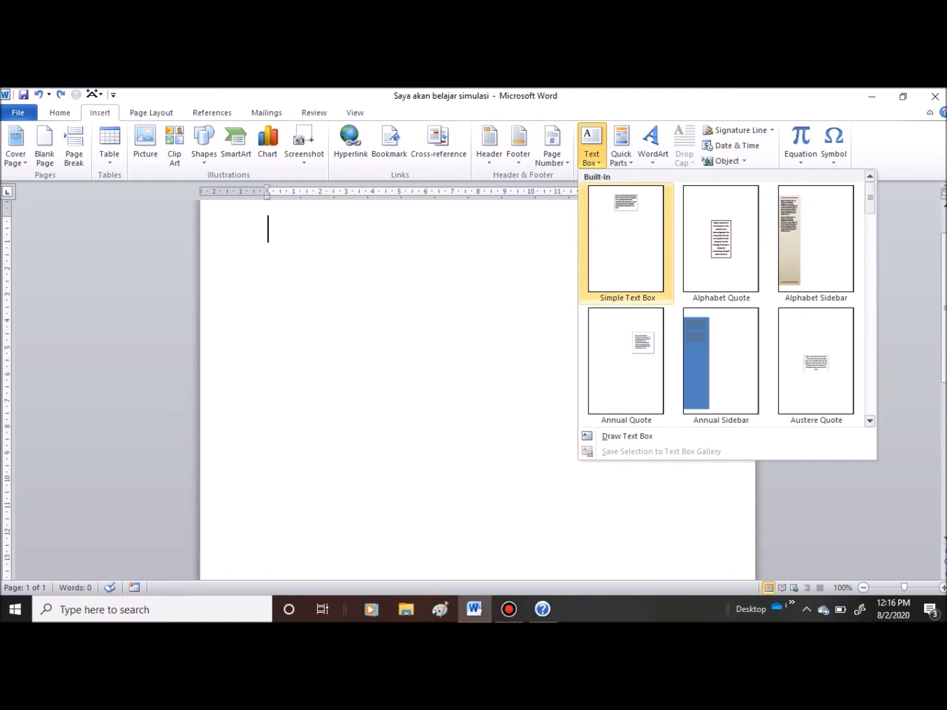
click(654, 145)
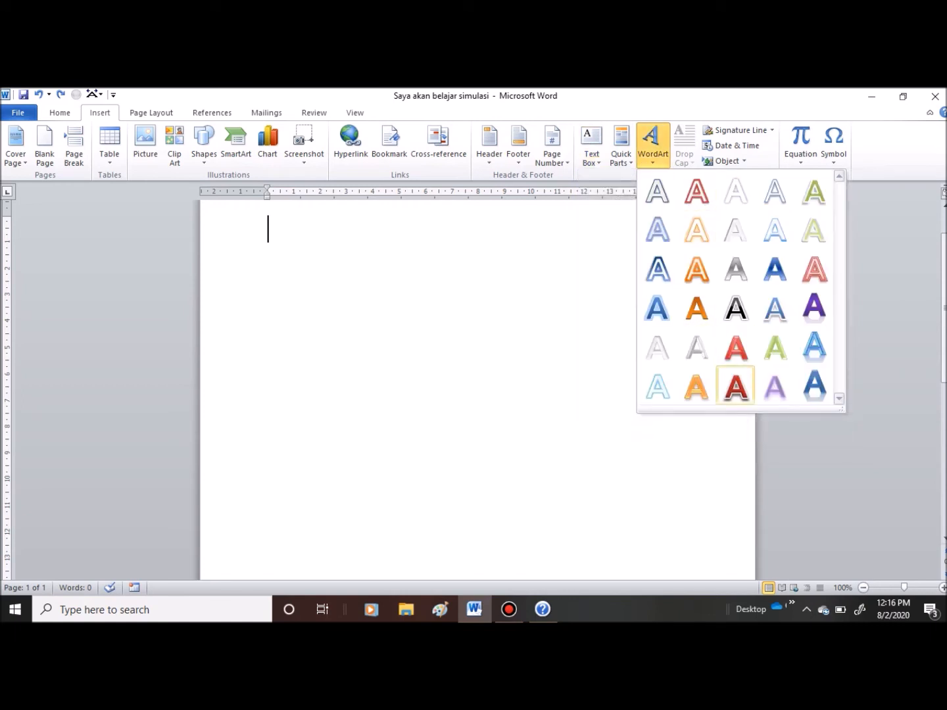
click(737, 131)
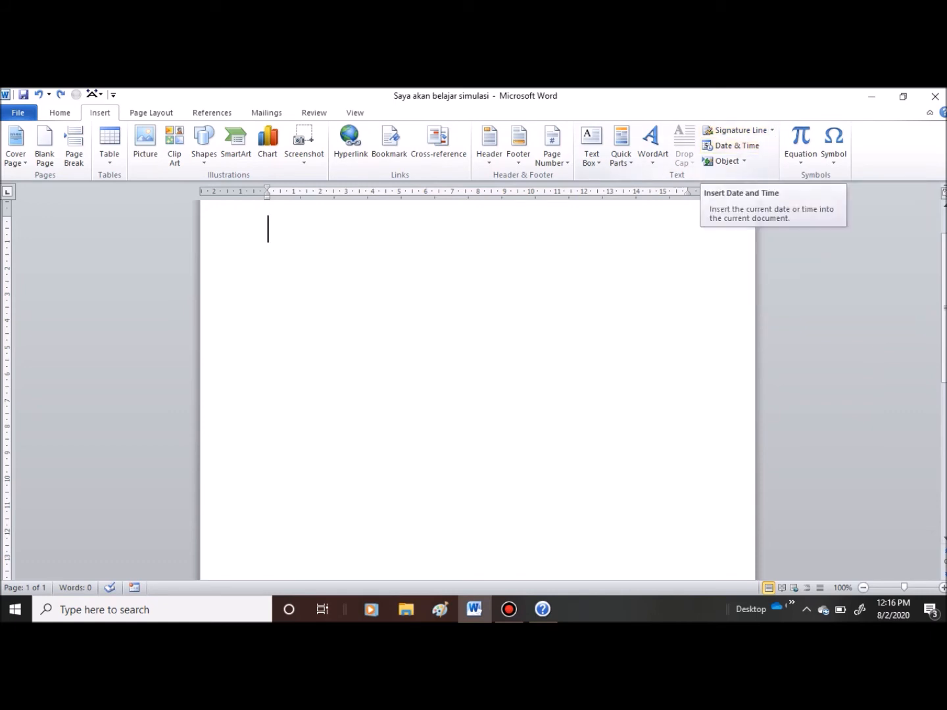
- View the available date and time formats without inserting one
click(732, 145)
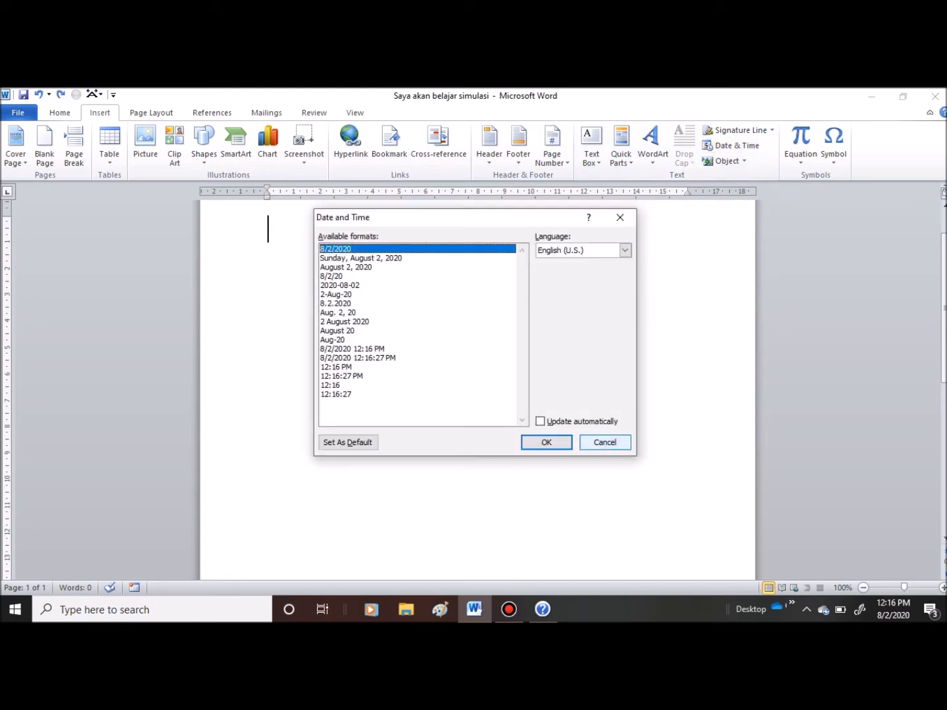
click(606, 442)
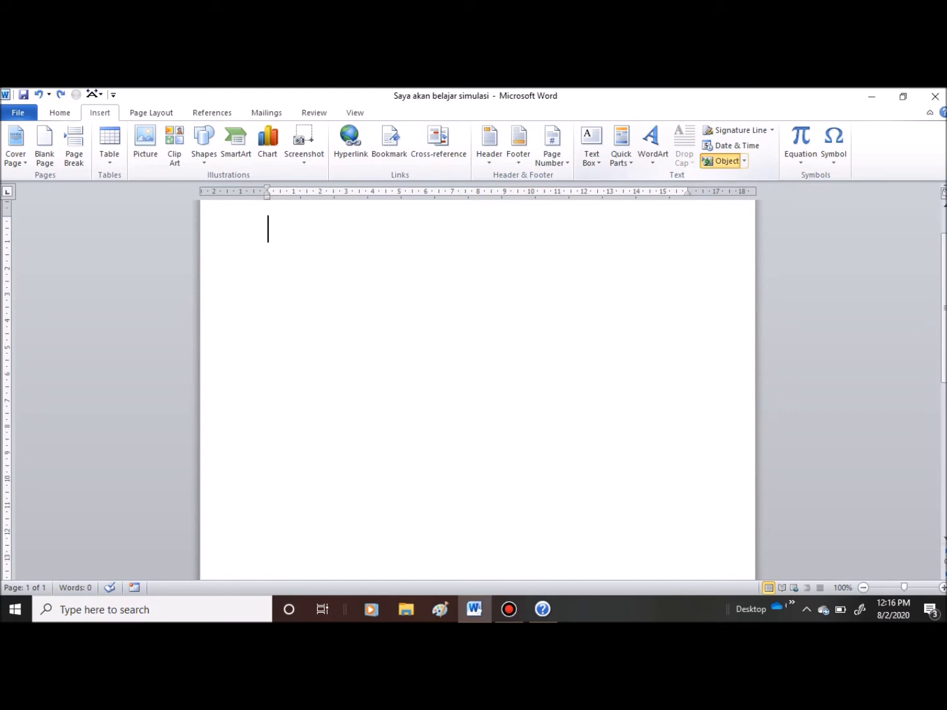
- Look through the object types that can be created and embedded in the document, without inserting any
click(724, 161)
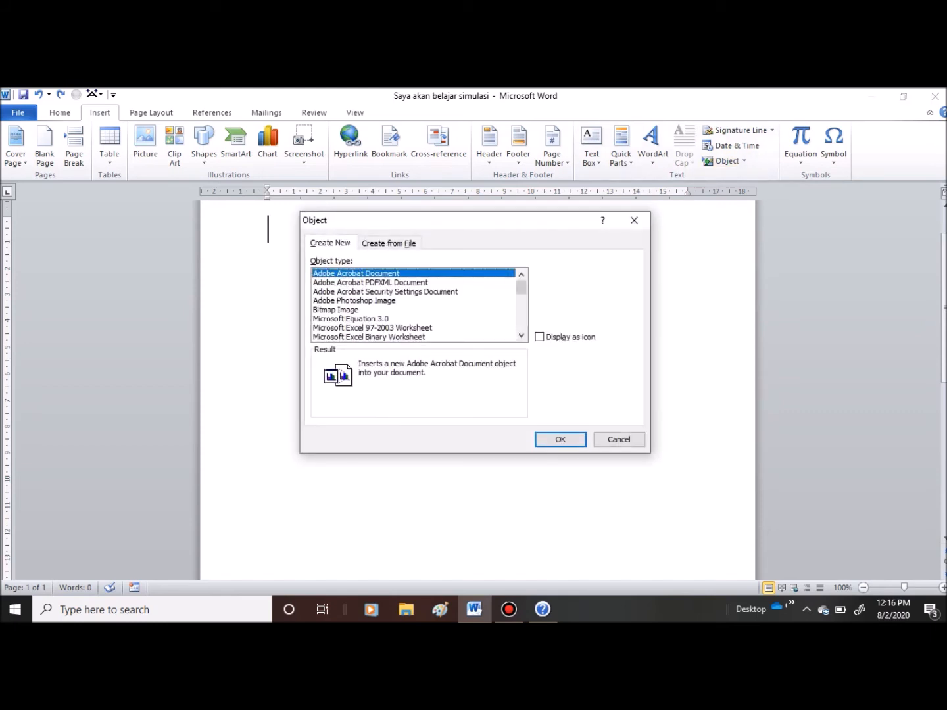
scroll(419, 305, down, 6)
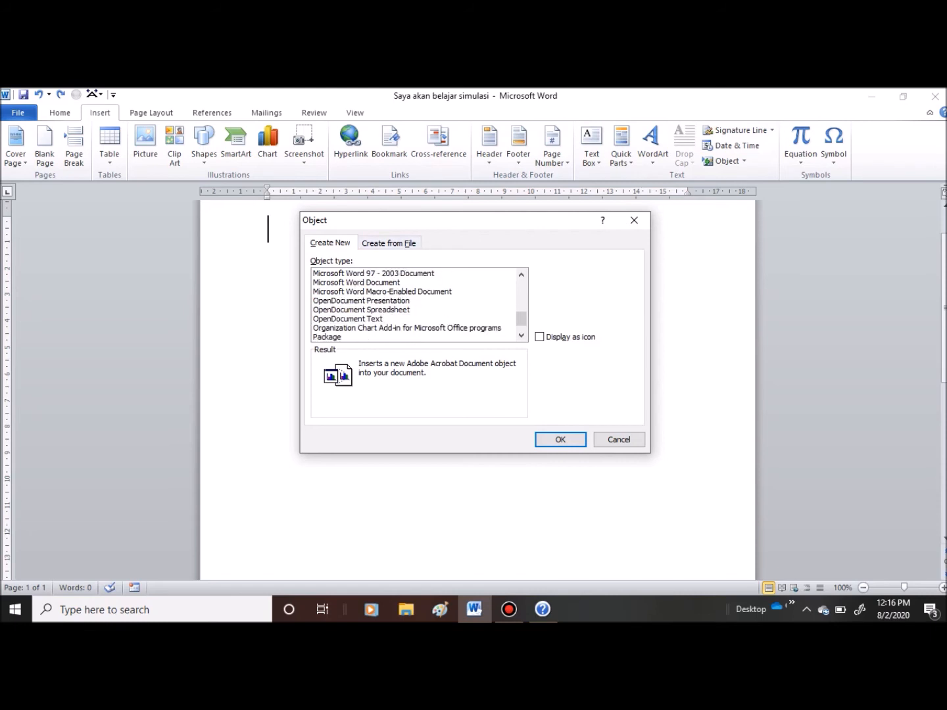
scroll(419, 306, up, 6)
scroll(419, 304, down, 6)
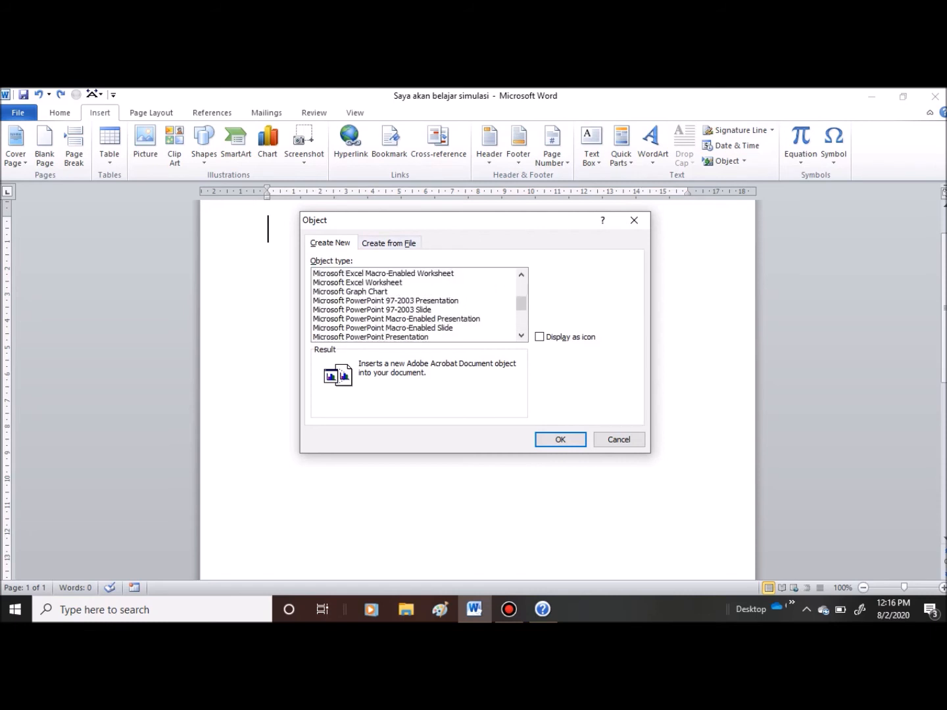
scroll(419, 304, up, 1)
scroll(419, 304, up, 1)
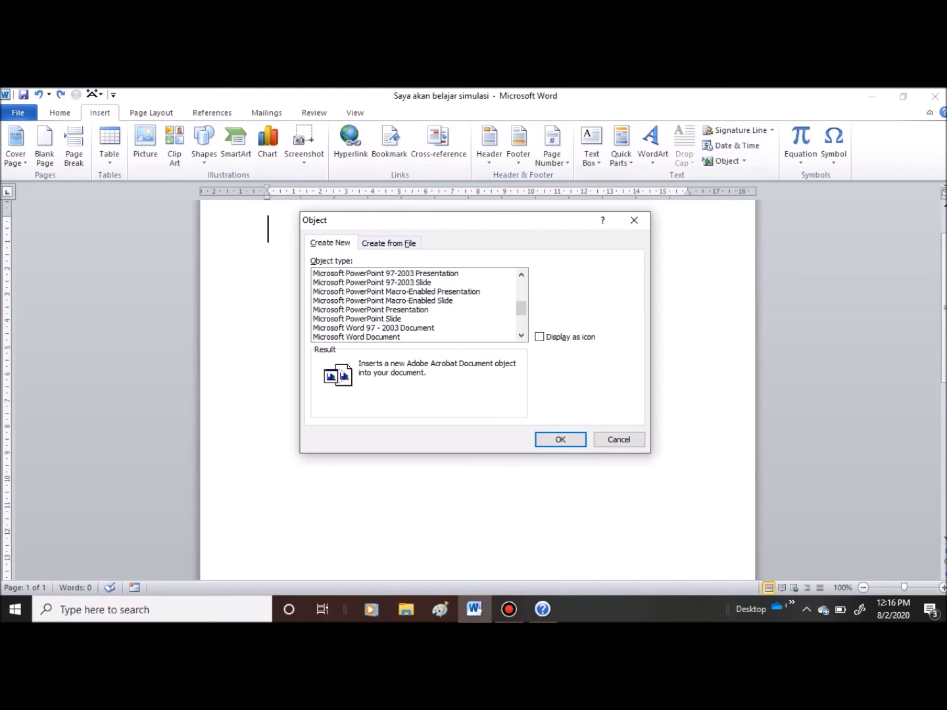
scroll(419, 304, up, 4)
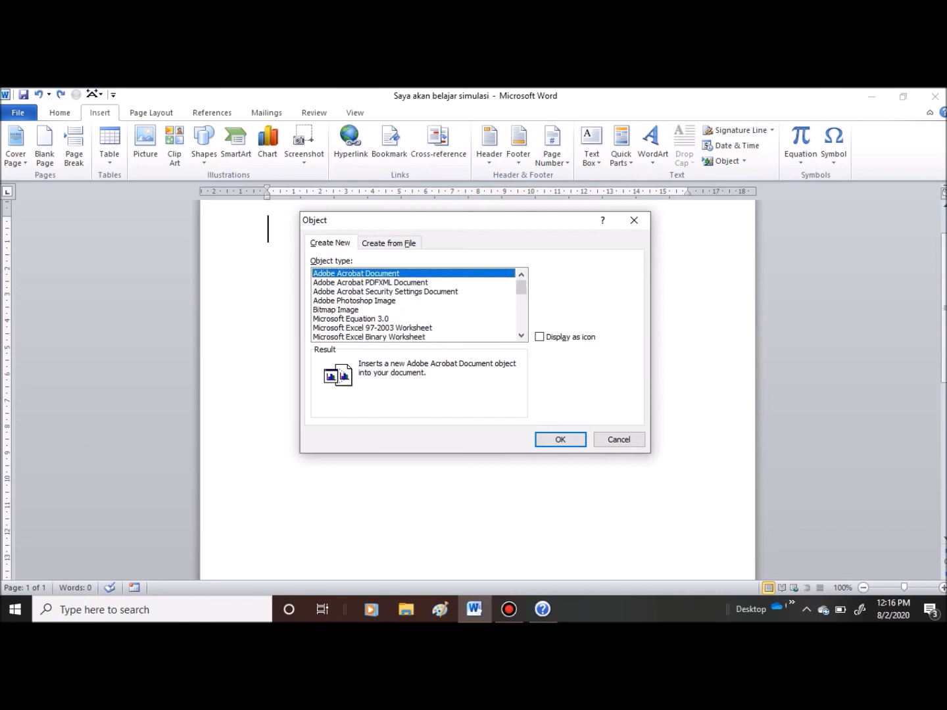
scroll(419, 305, down, 7)
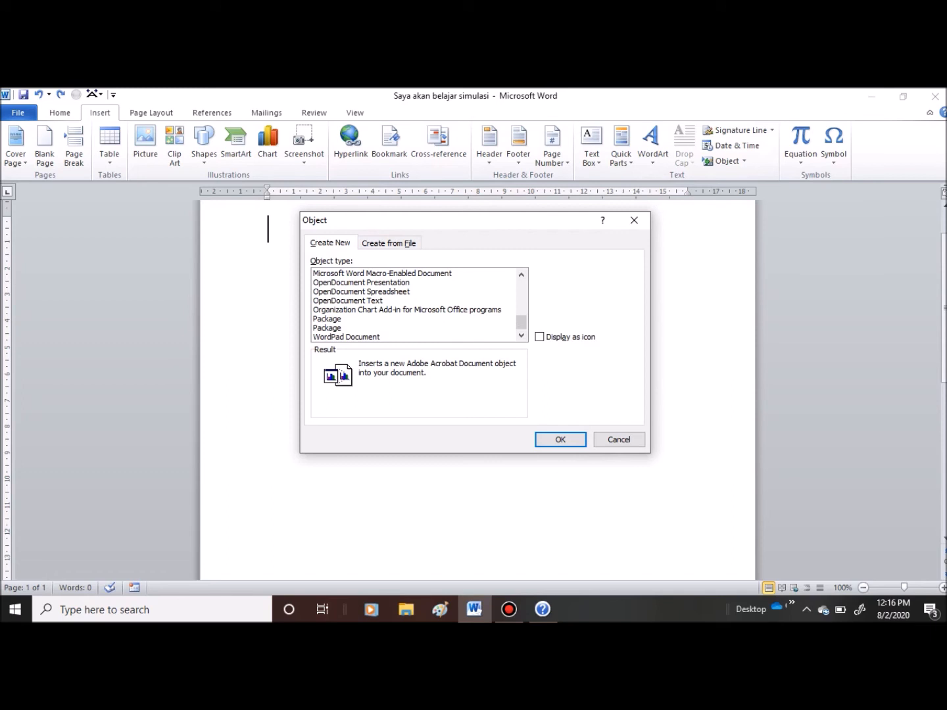
scroll(419, 305, up, 6)
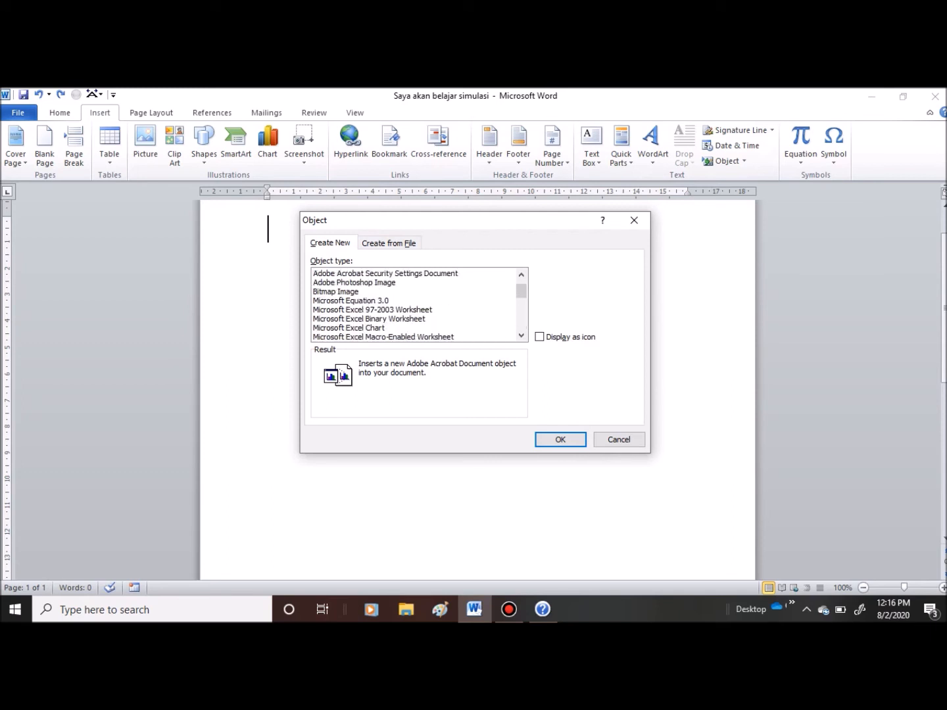
click(635, 220)
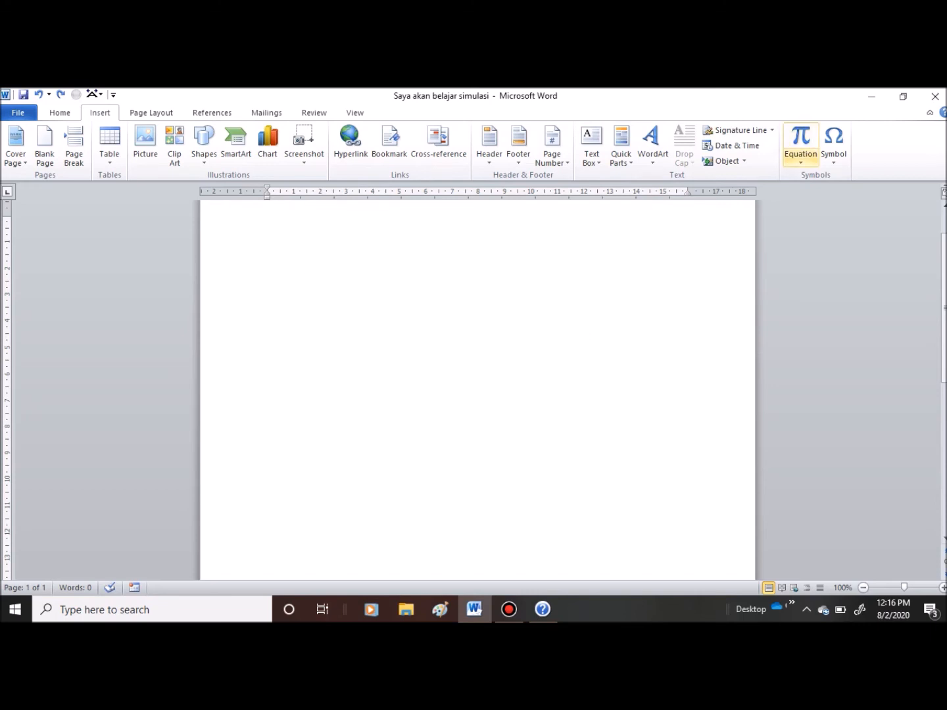
- Look through the built-in equations from Area of Circle to Trig Identity 2
click(802, 160)
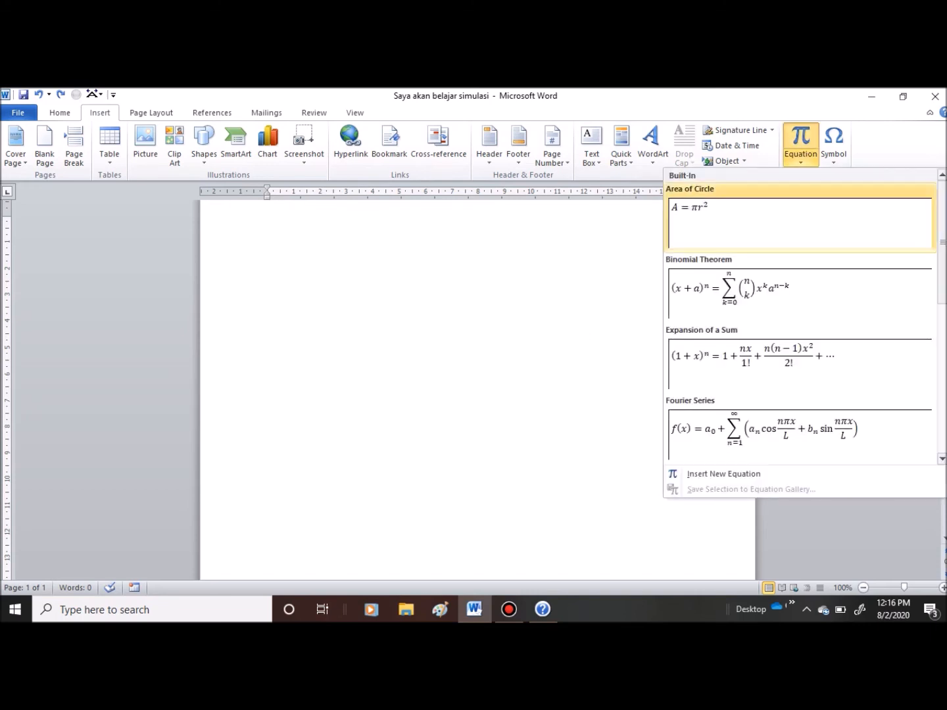
scroll(801, 317, down, 5)
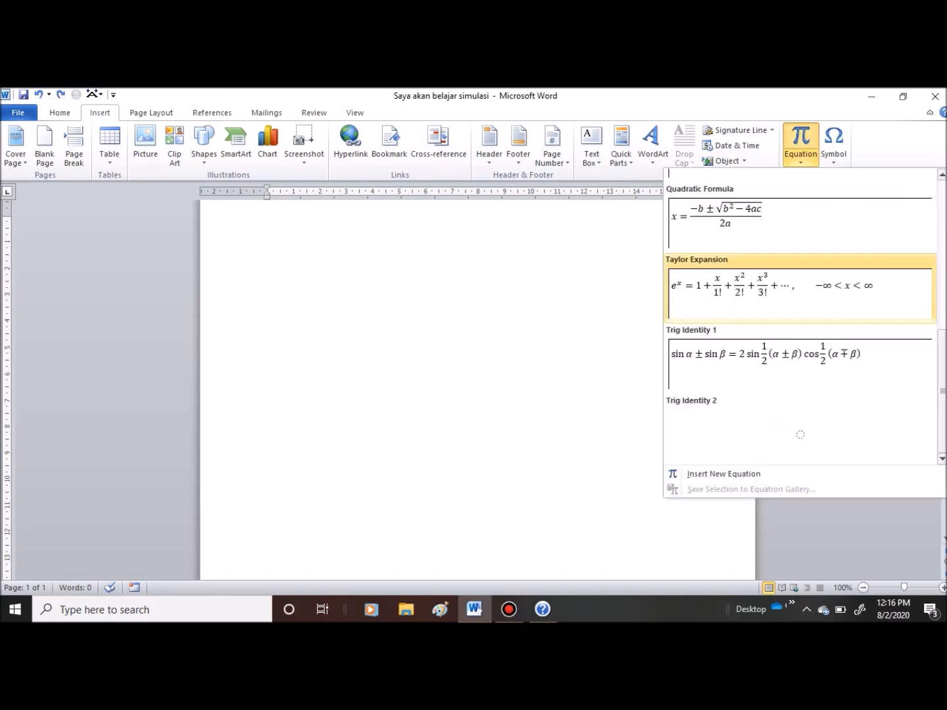
scroll(800, 316, up, 5)
scroll(800, 316, down, 5)
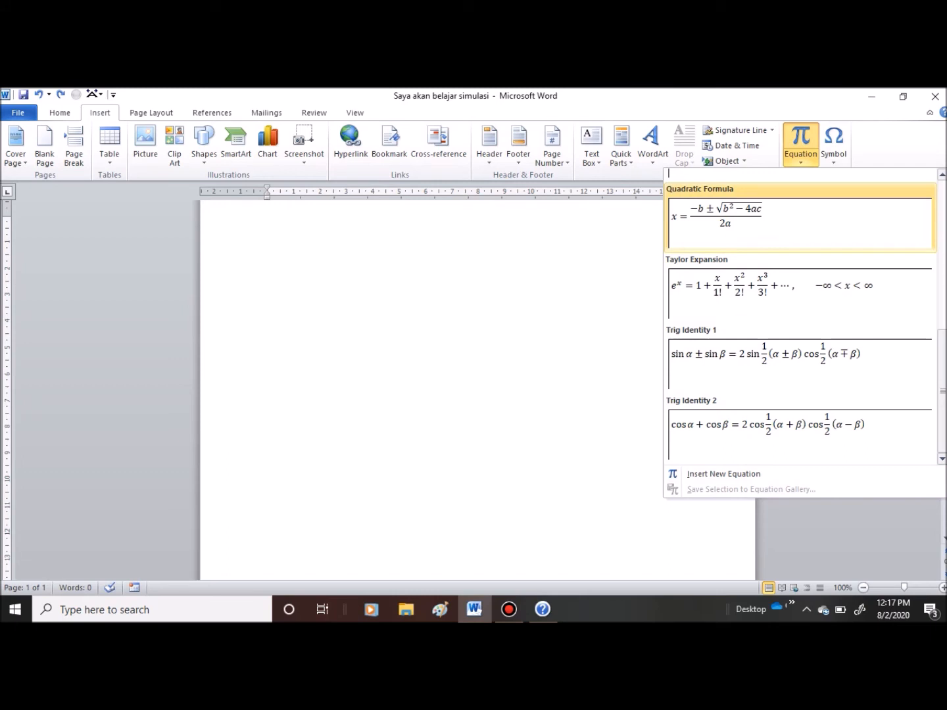
click(800, 157)
- Insert the symbols 浸, 涠 and 涒 from the SimSun font's CJK Unified Ideographs subset and close the symbol dialog
click(834, 144)
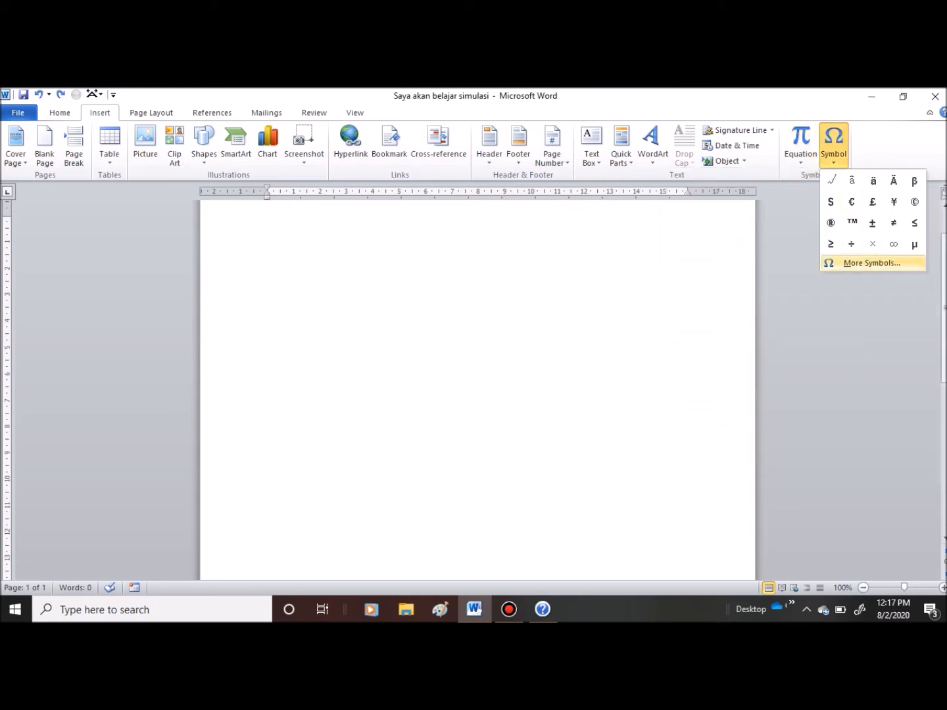
click(872, 264)
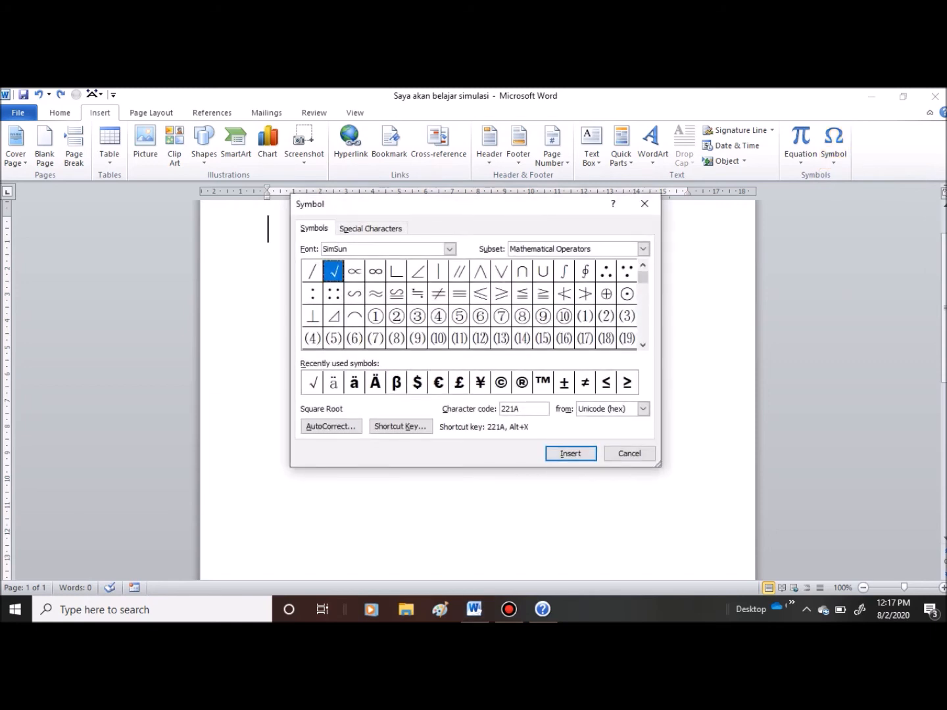
drag(644, 278, 643, 307)
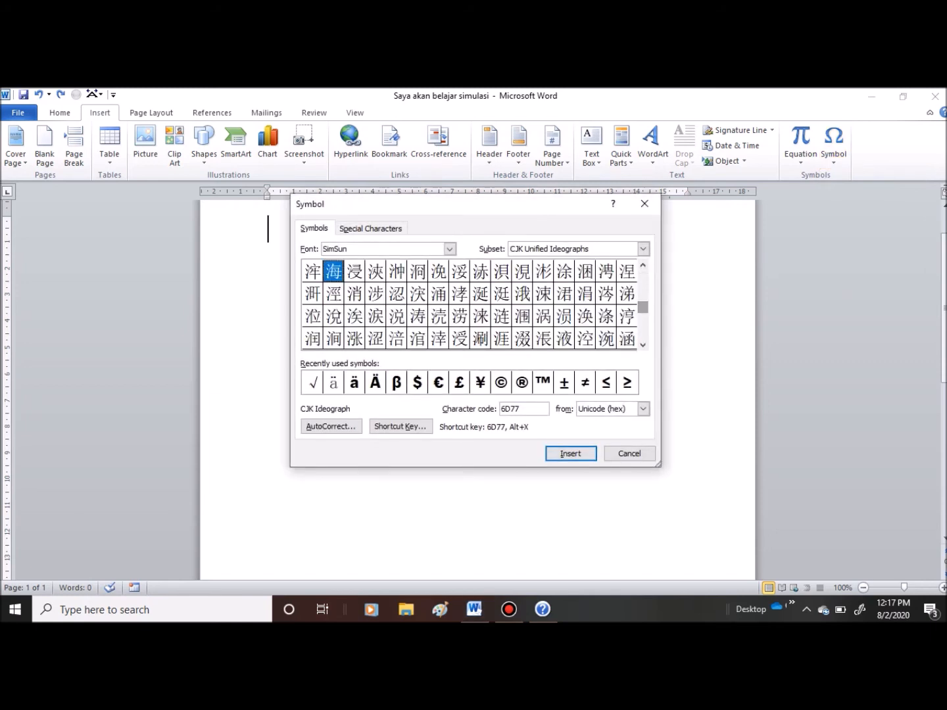
click(355, 271)
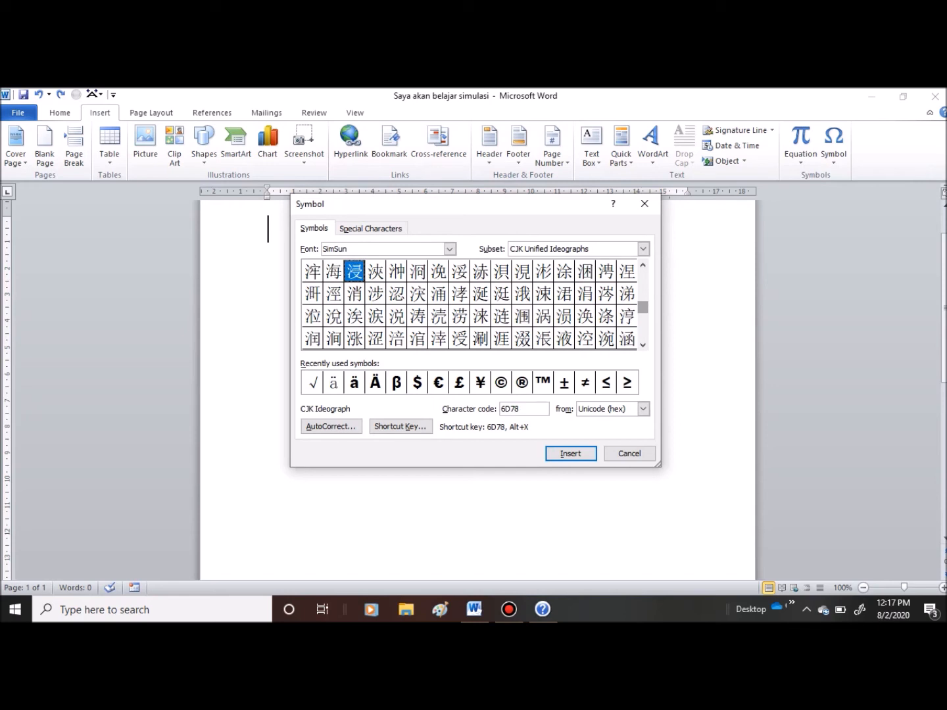
key(Return)
click(522, 317)
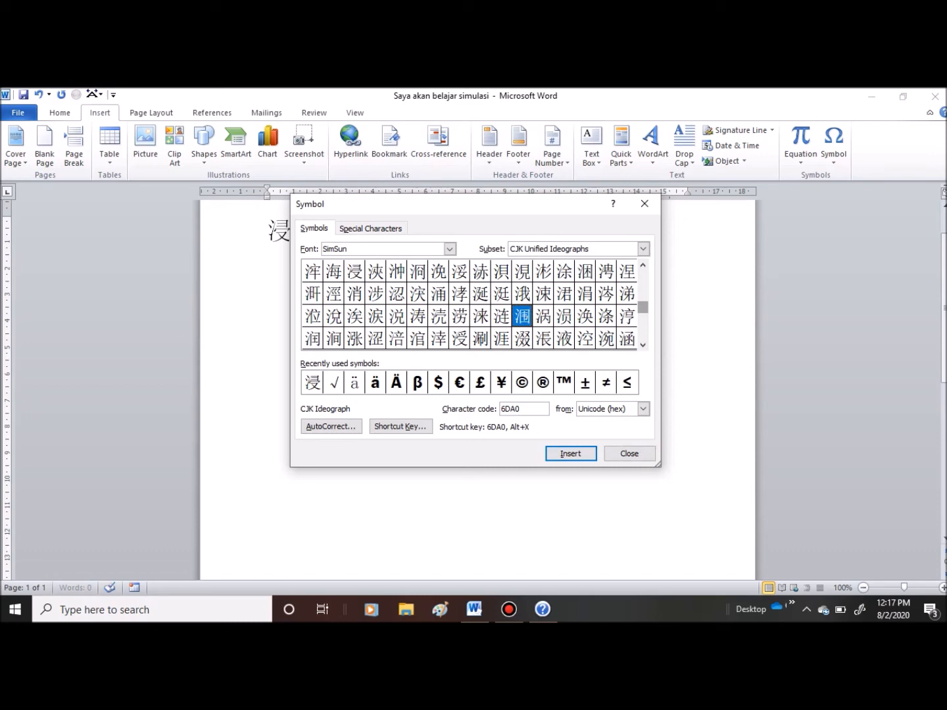
key(Return)
click(565, 294)
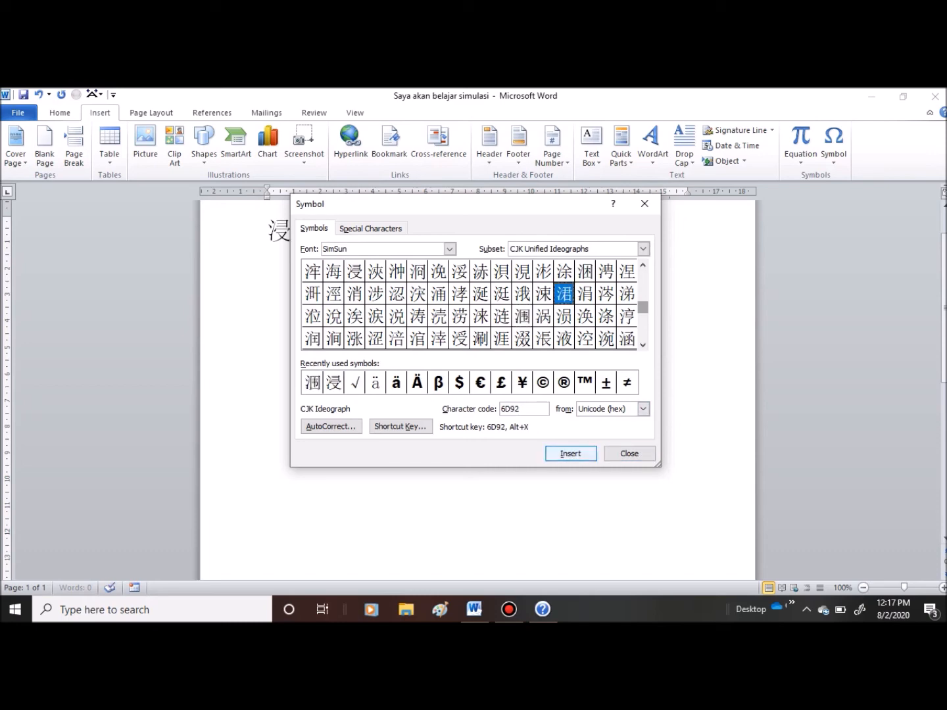
key(Return)
drag(527, 208, 609, 311)
click(711, 555)
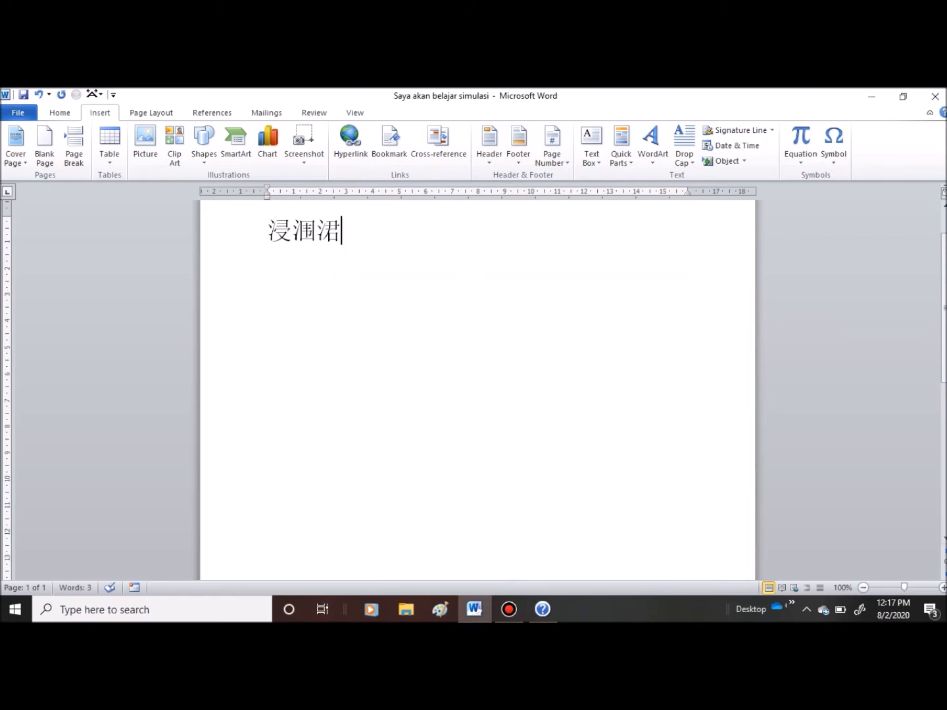
- Delete the three inserted Chinese characters from the page
key(Delete)
key(Delete)
key(Delete)
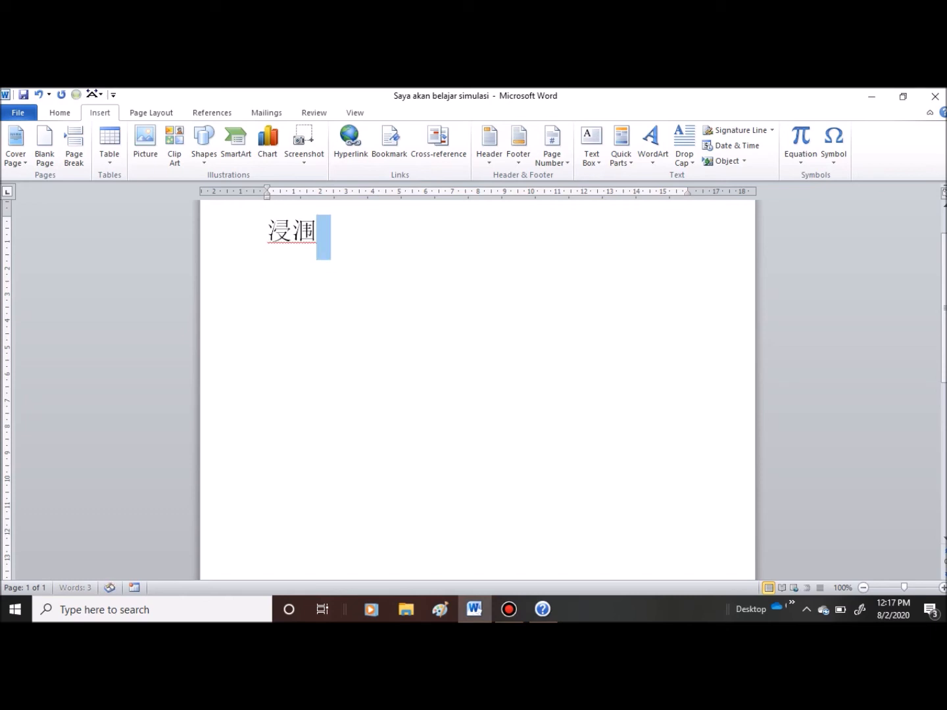
key(BackSpace)
key(BackSpace)
key(BackSpace)
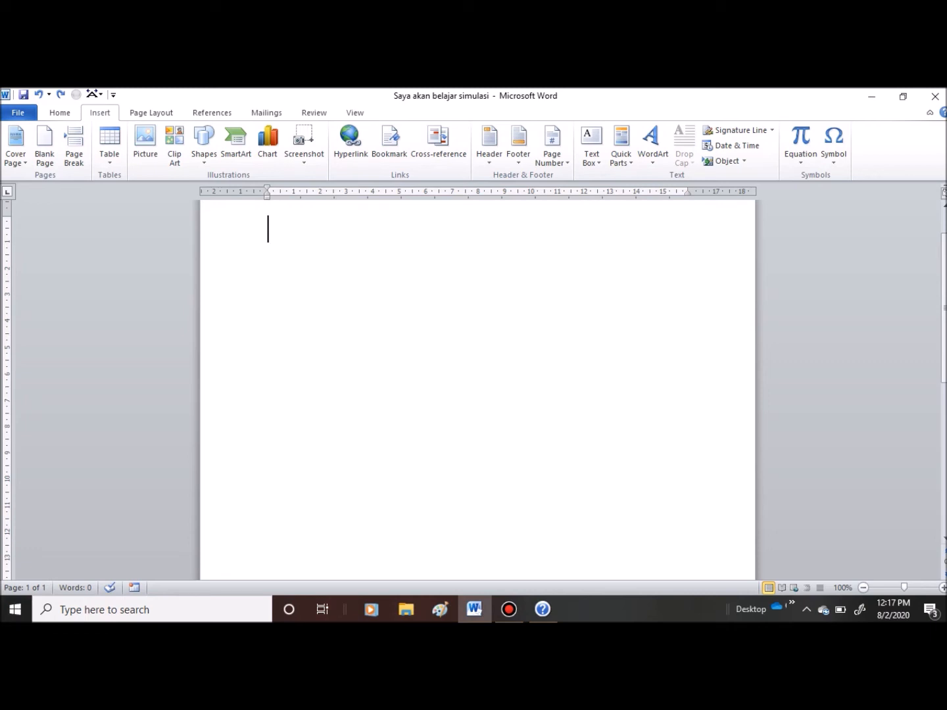
- Apply the Austin theme to the document and undo the theme change
click(150, 113)
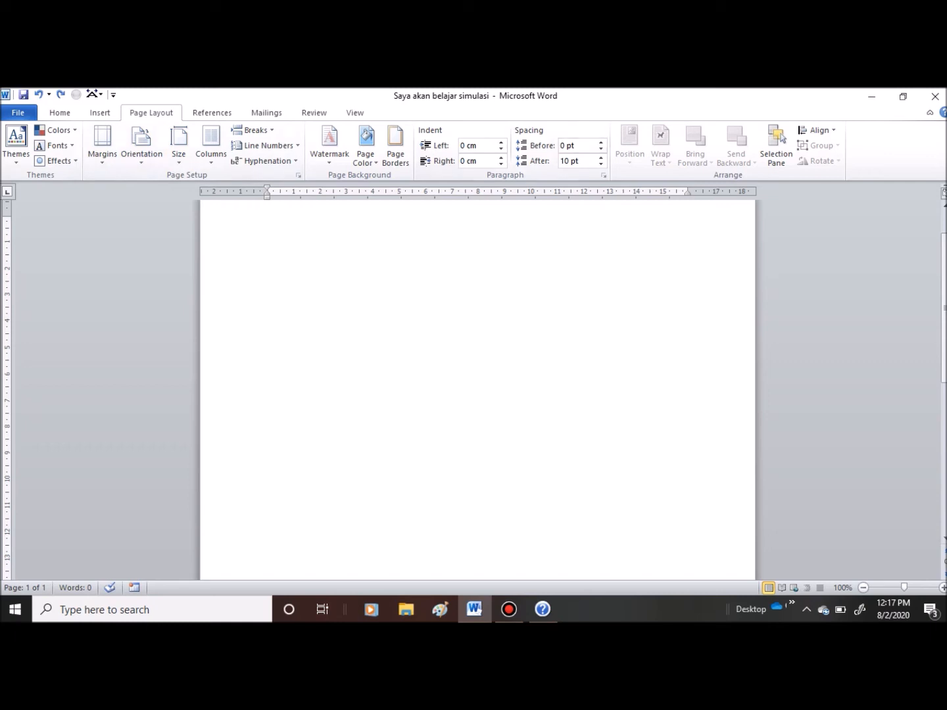
scroll(478, 390, down, 3)
scroll(478, 390, up, 4)
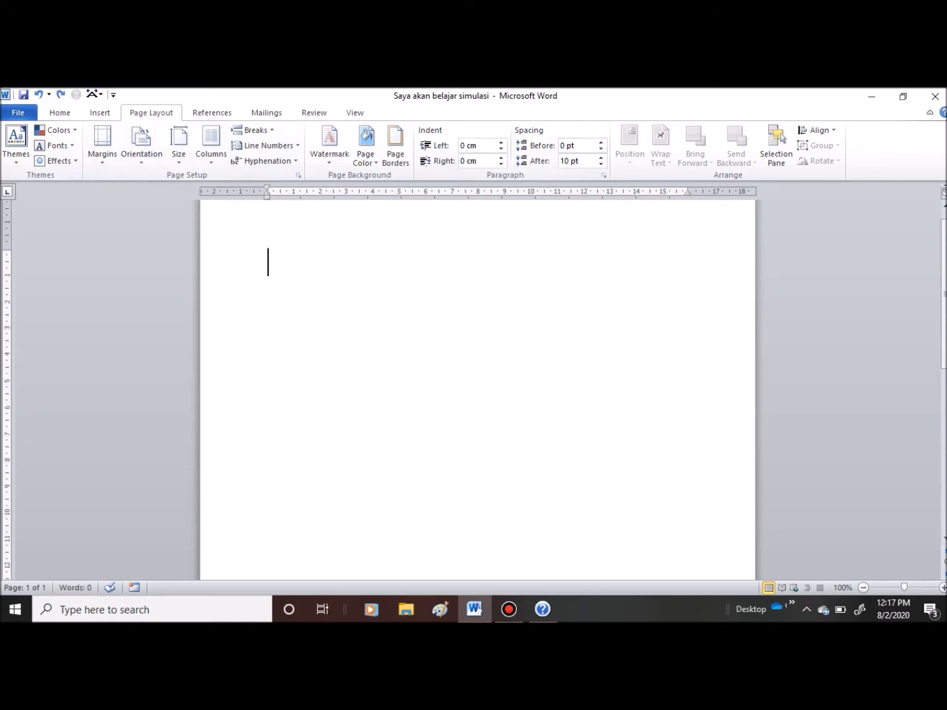
scroll(477, 390, down, 2)
scroll(477, 394, up, 4)
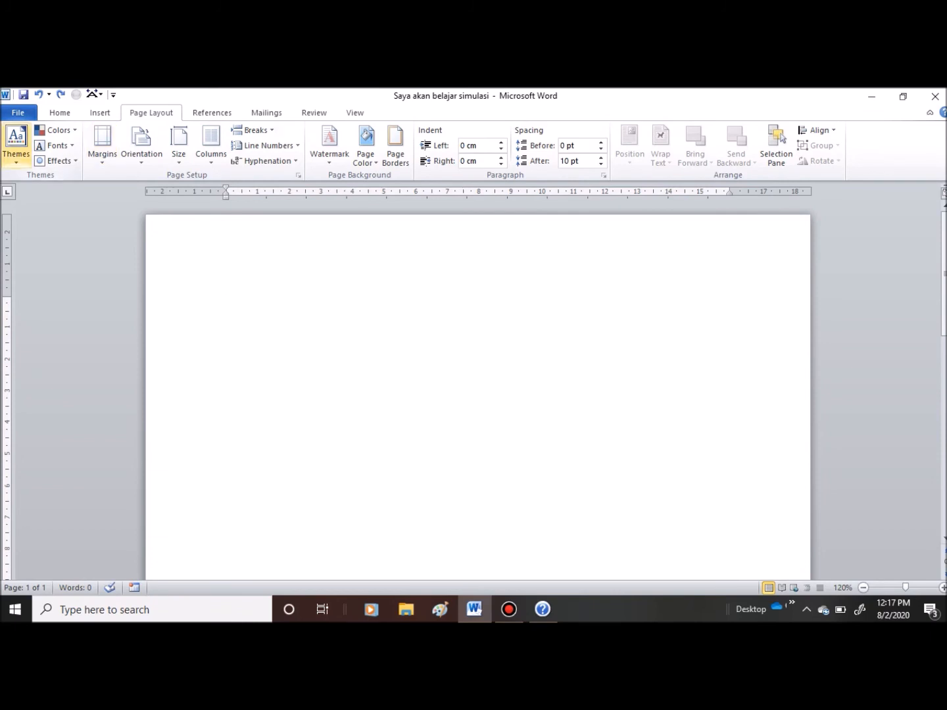
click(16, 141)
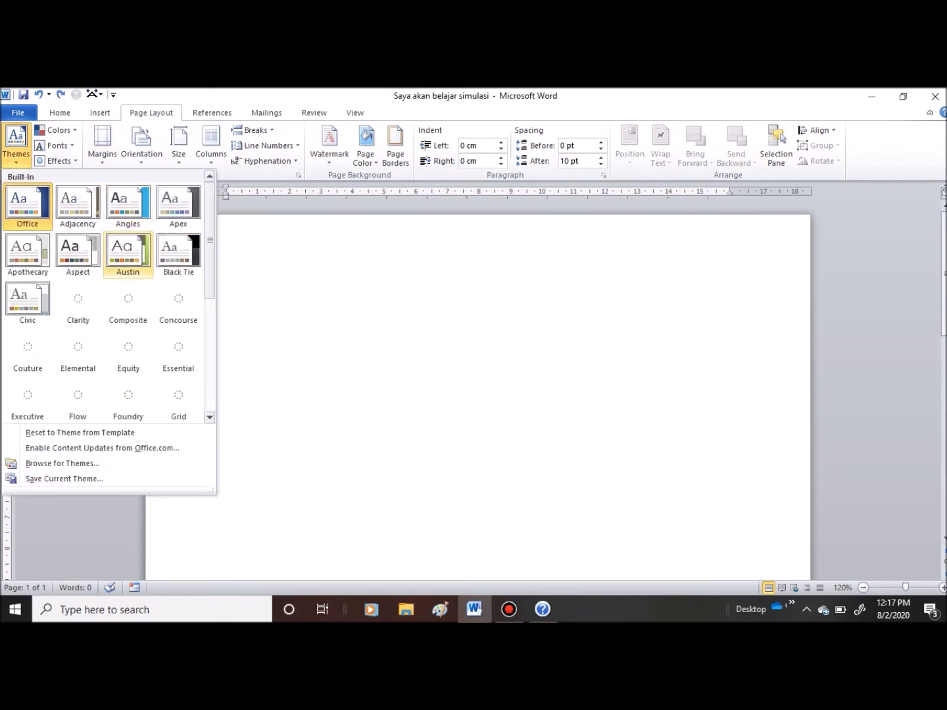
click(127, 255)
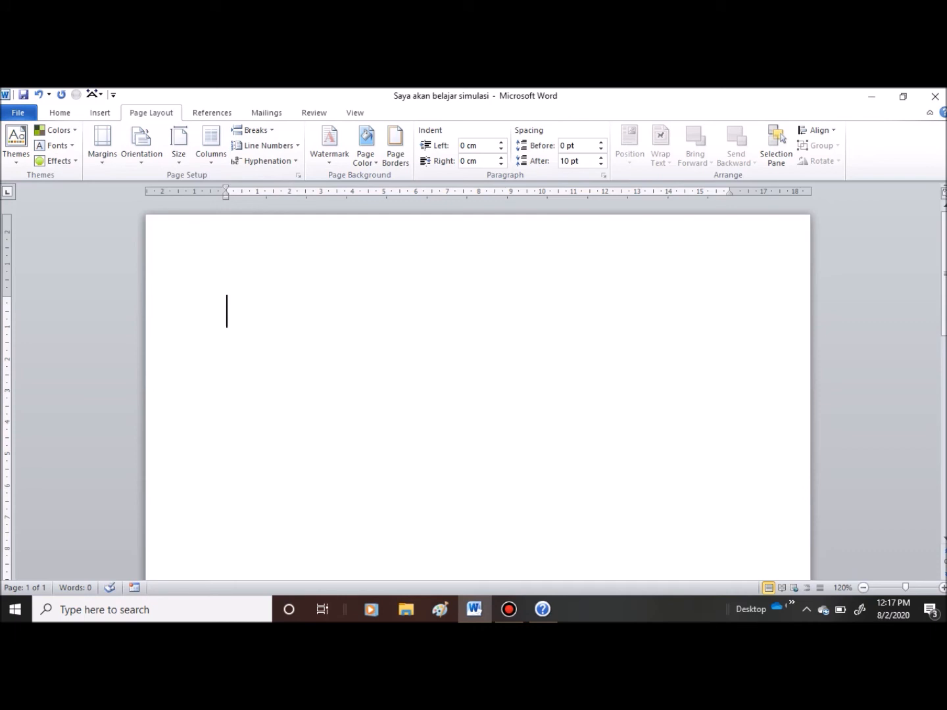
click(15, 141)
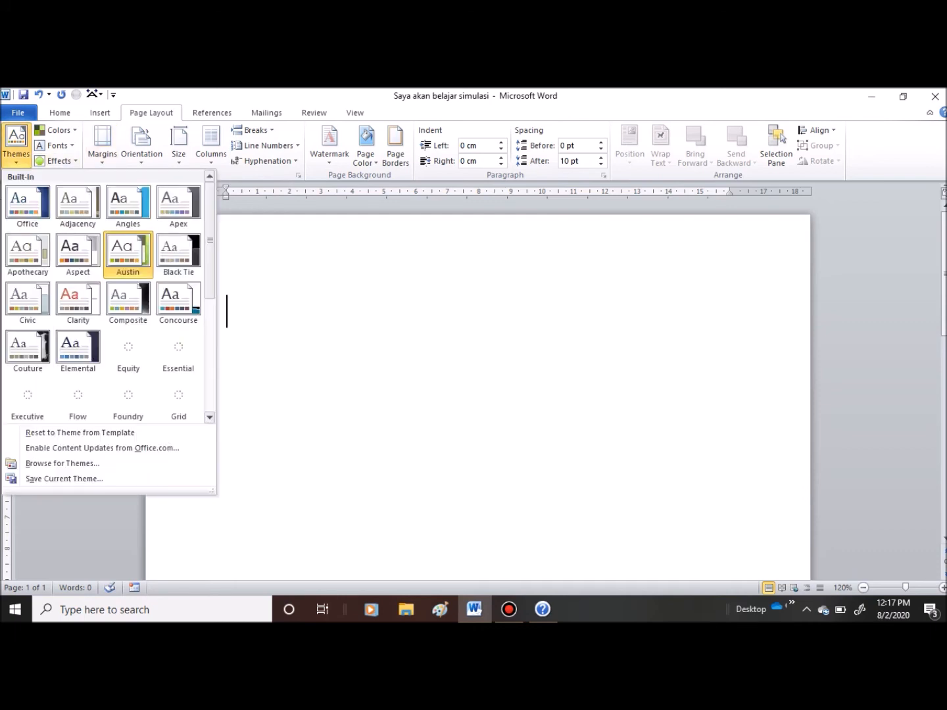
click(178, 206)
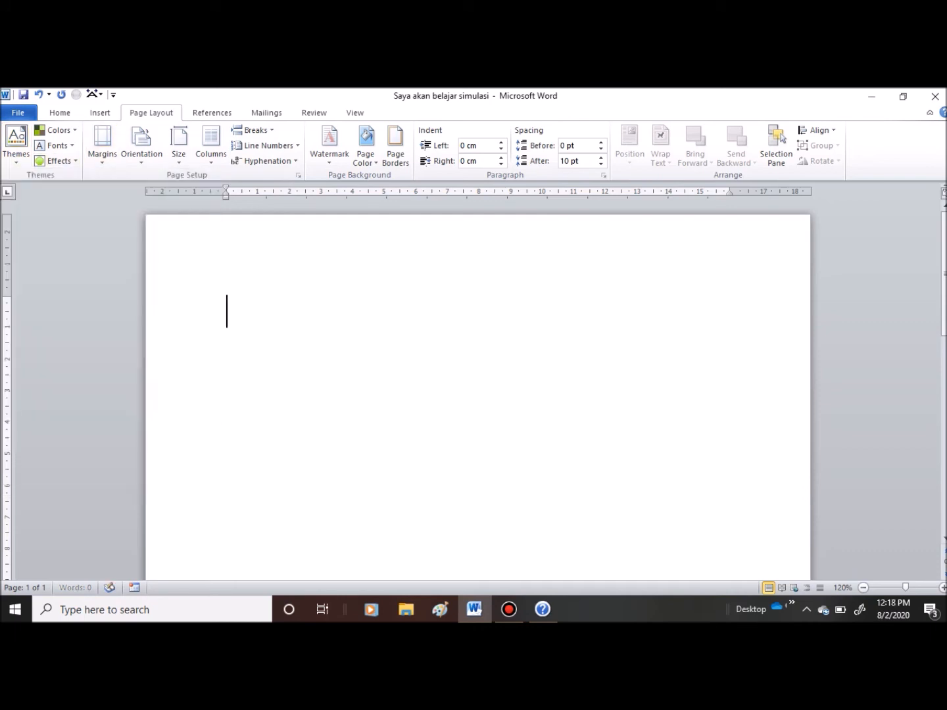
scroll(422, 394, down, 4)
scroll(421, 394, up, 4)
key(ctrl+z)
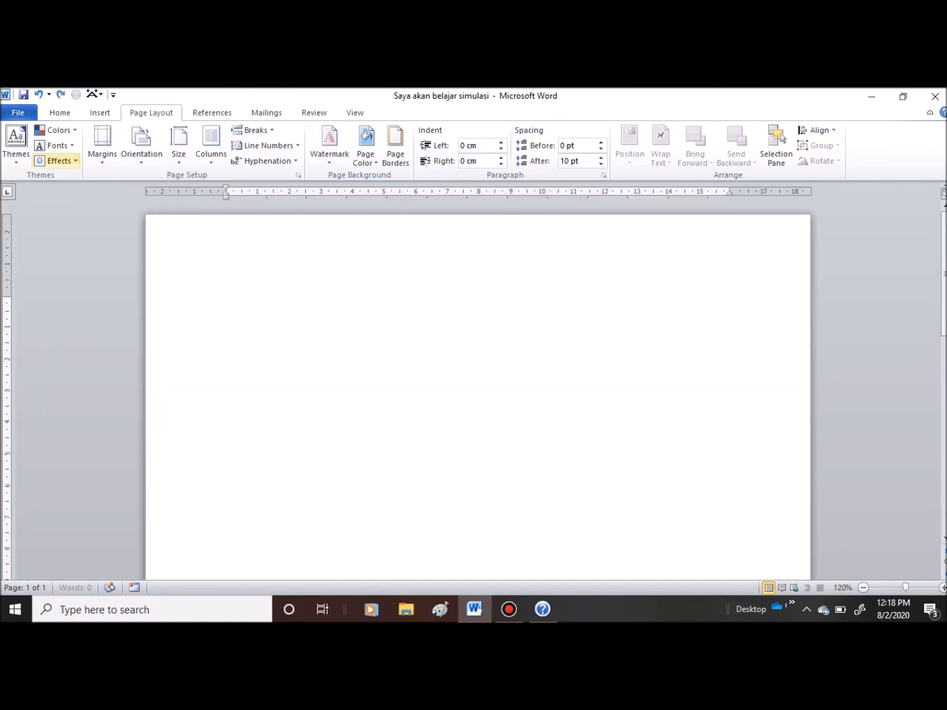
- View the built-in theme color sets without choosing one
click(56, 130)
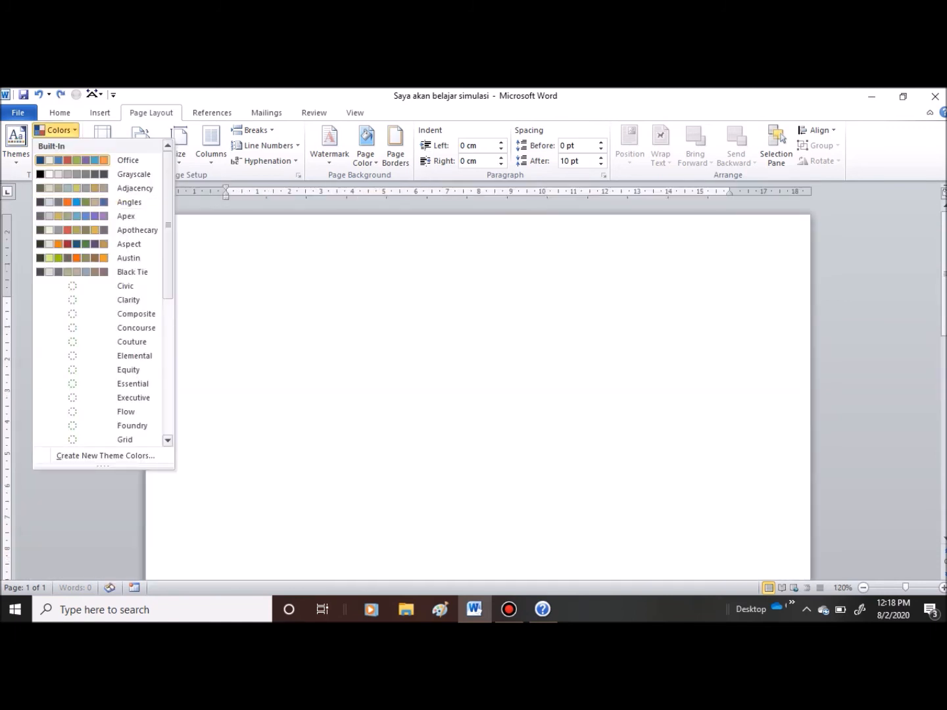
key(Escape)
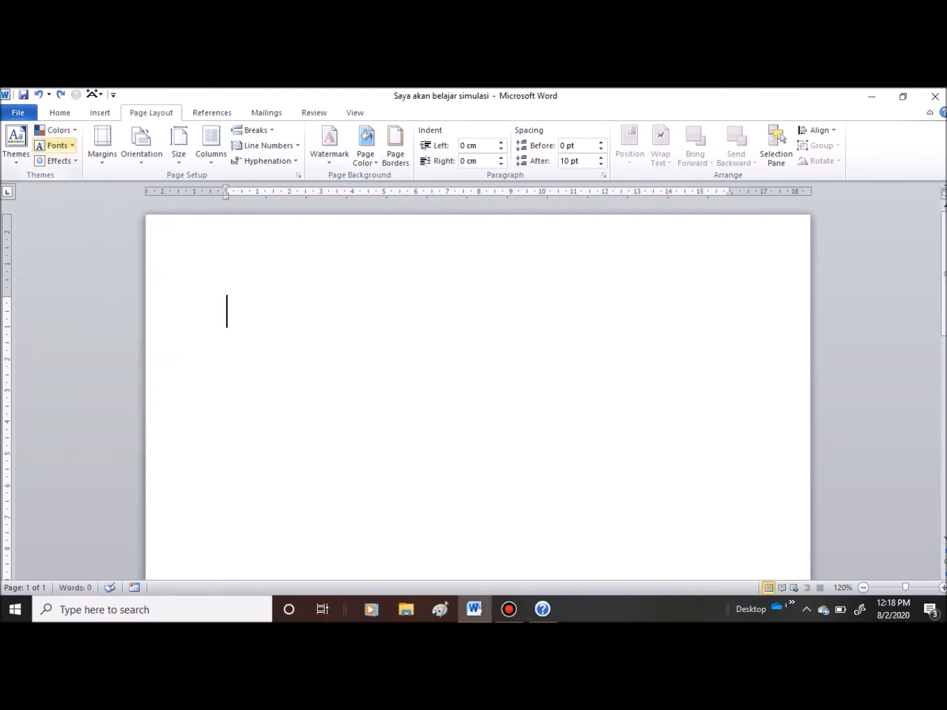
- View the built-in theme fonts and theme effects without choosing any
click(56, 145)
key(Escape)
click(56, 160)
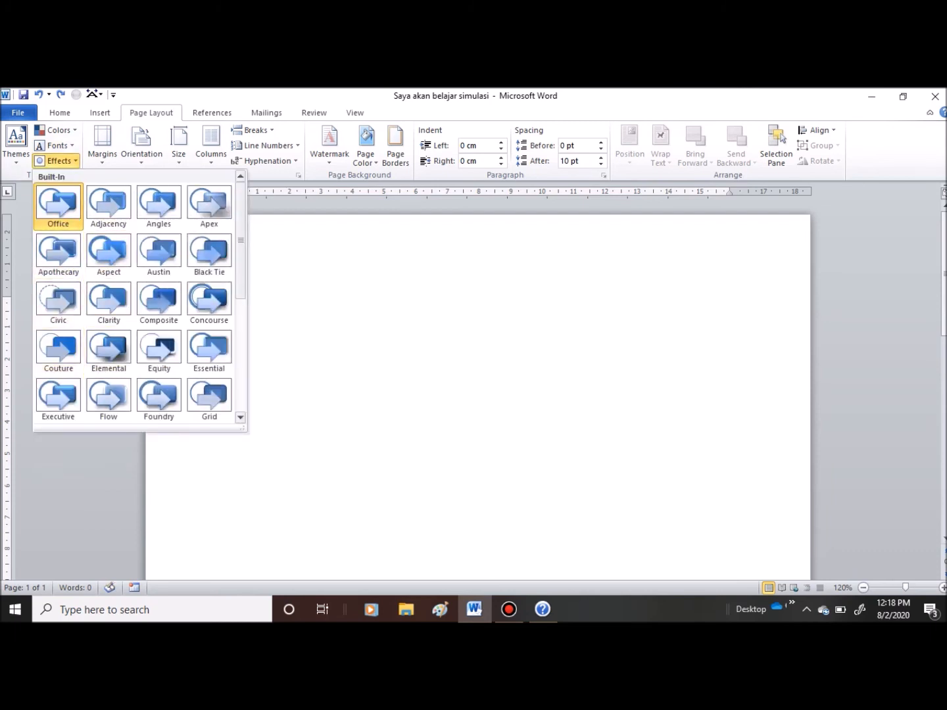
key(Escape)
- View the margin presets without choosing one, and set the page orientation to Portrait
click(102, 144)
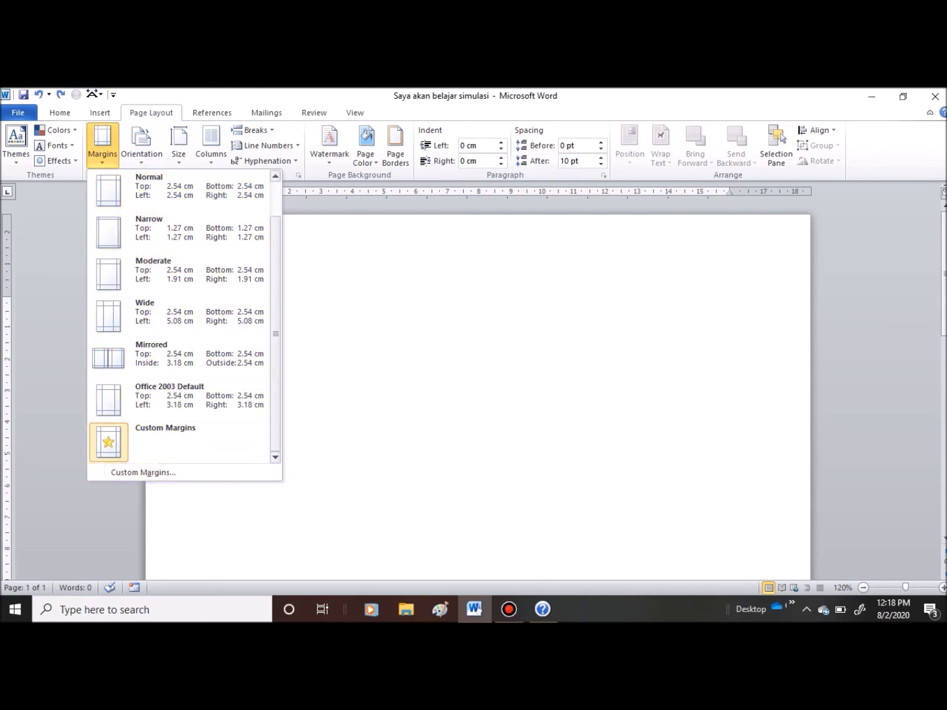
key(Escape)
click(142, 145)
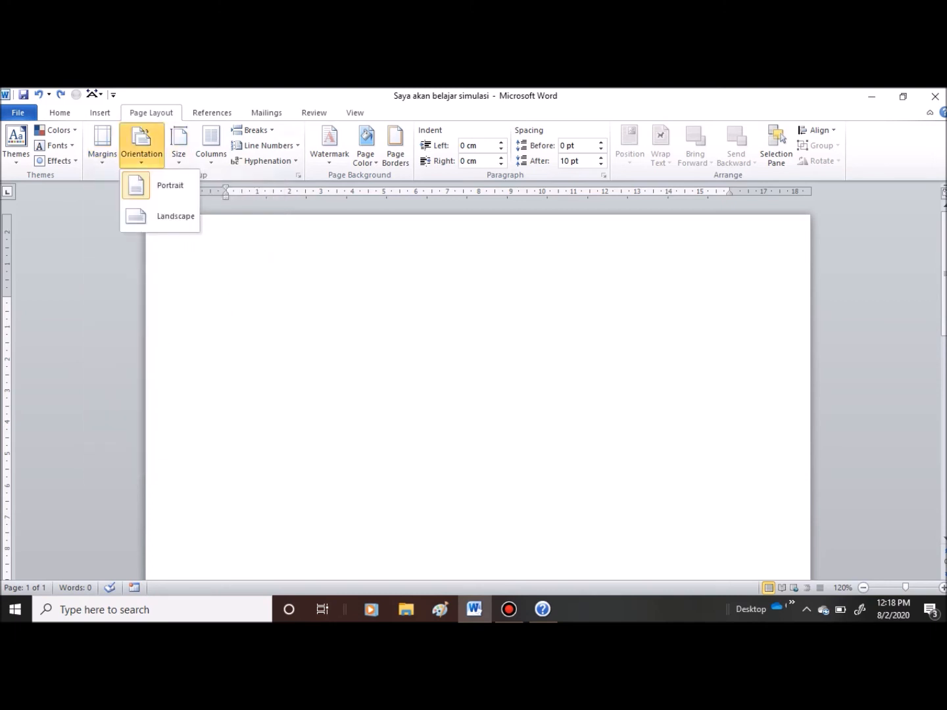
click(170, 186)
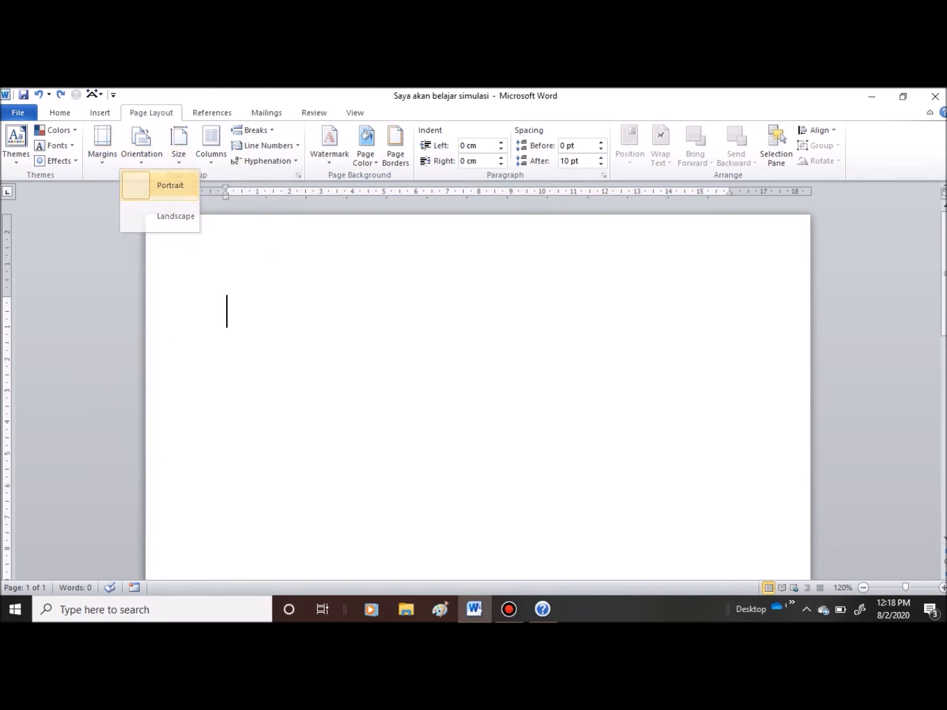
- Change the page orientation to Landscape and undo the change
click(141, 146)
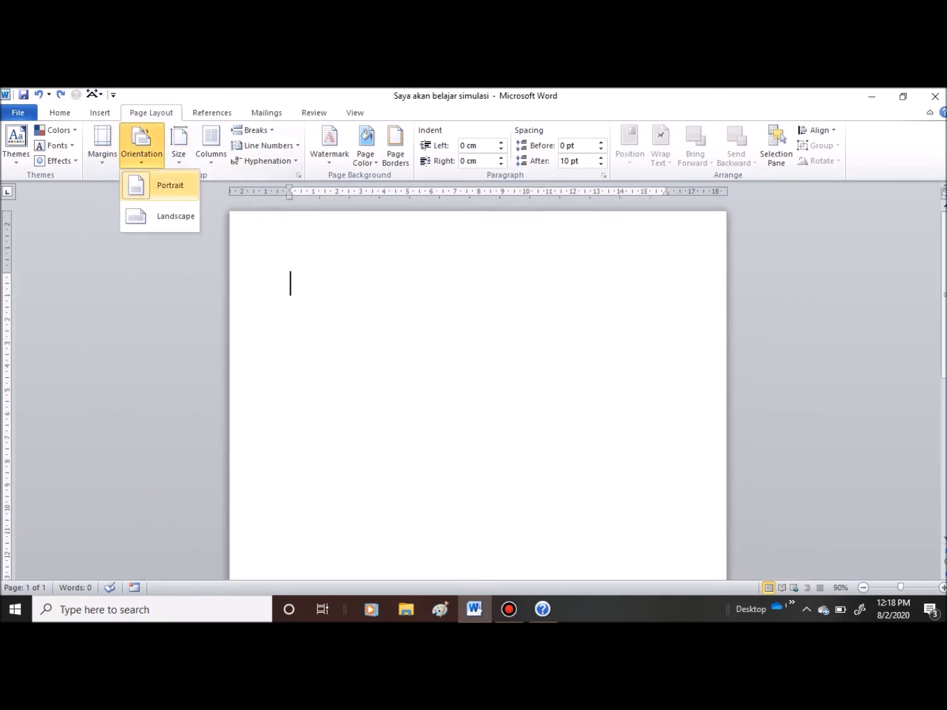
click(173, 215)
scroll(478, 395, down, 4)
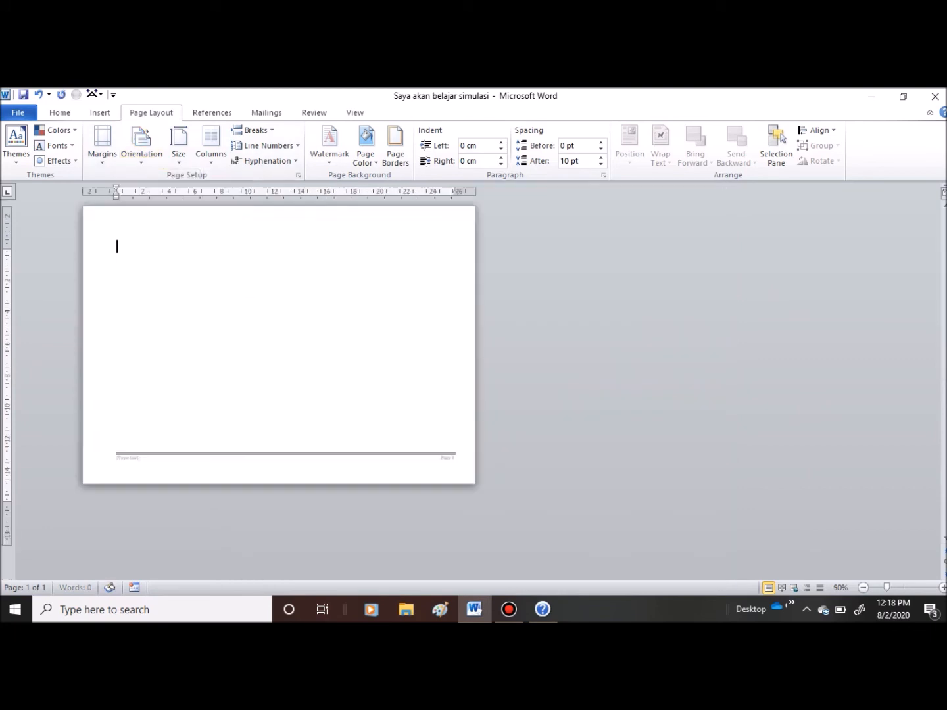
key(ctrl+z)
key(ctrl+z)
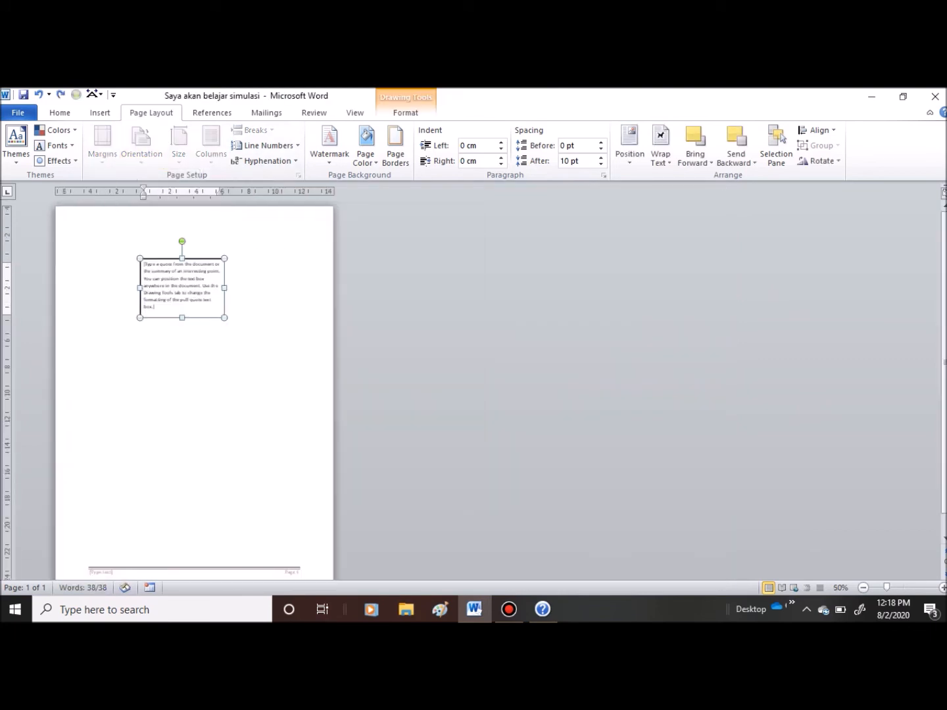
- Toggle underlining repeatedly on the text inside the pull quote text box
key(ctrl+u)
key(ctrl+u)
key(ctrl+u)
key(ctrl+u)
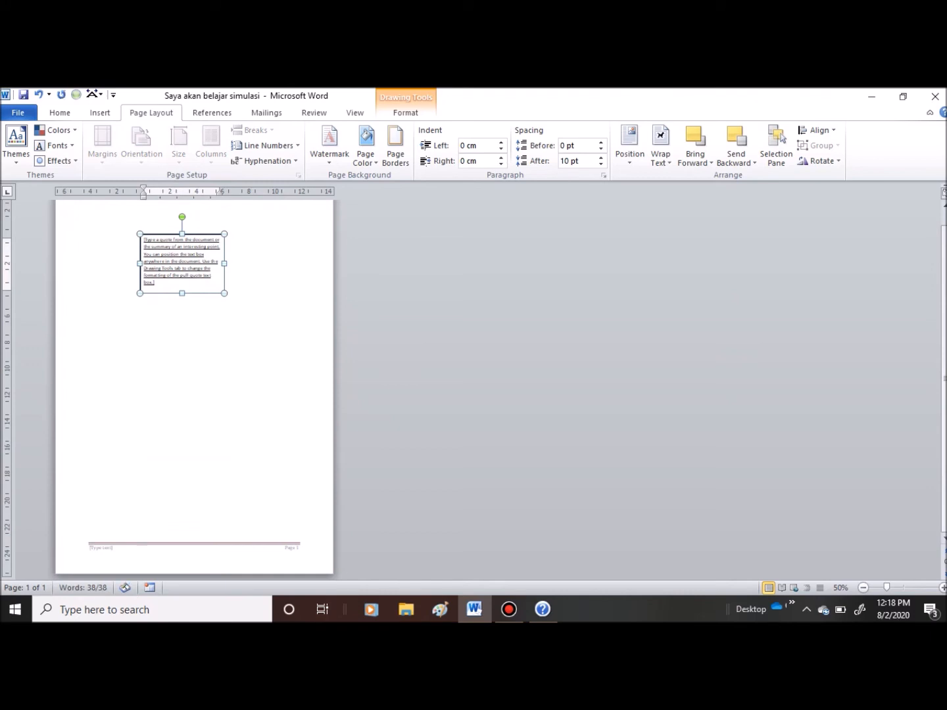
key(ctrl+u)
key(ctrl+u)
key(ctrl+u)
key(ctrl+a)
key(ctrl+u)
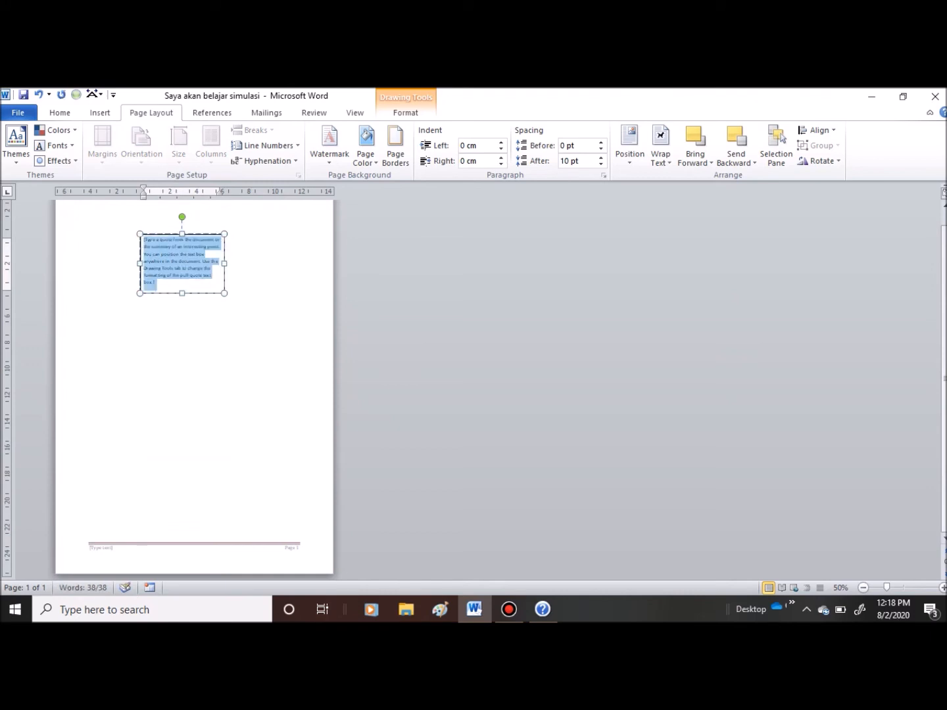
- Undo the underline changes in the pull quote text box and delete the box from the page
key(ctrl+z)
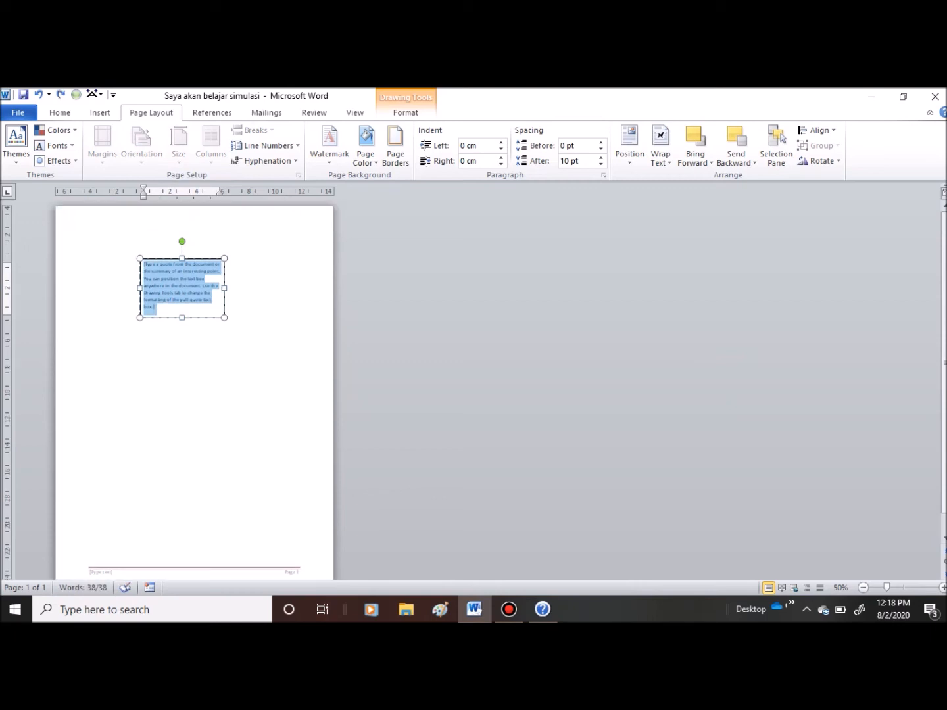
key(ctrl+z)
key(ctrl+z)
key(ctrl+z)
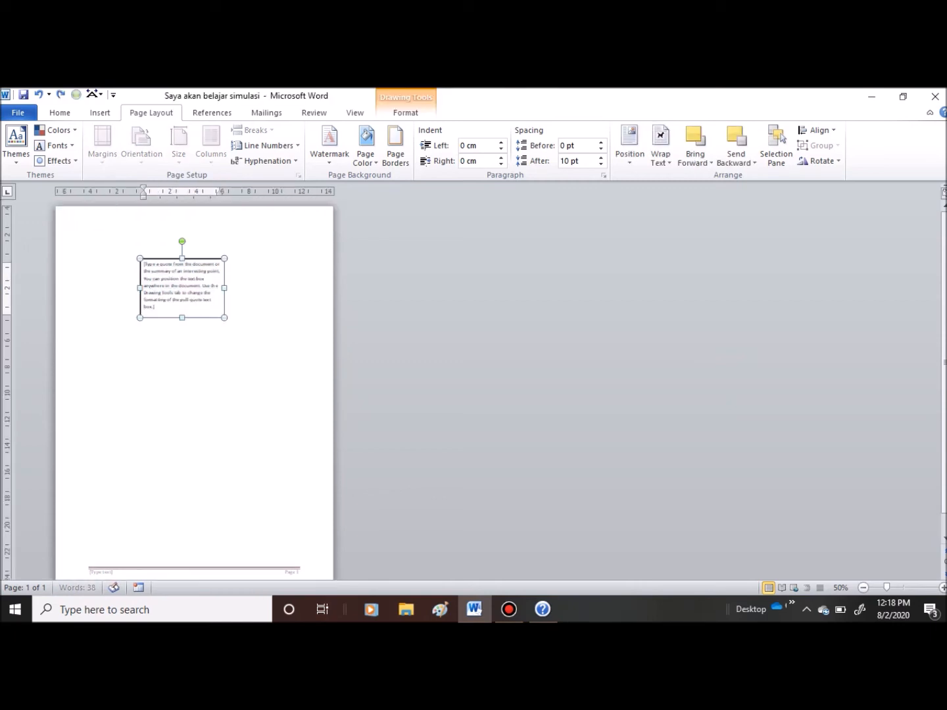
key(ctrl+z)
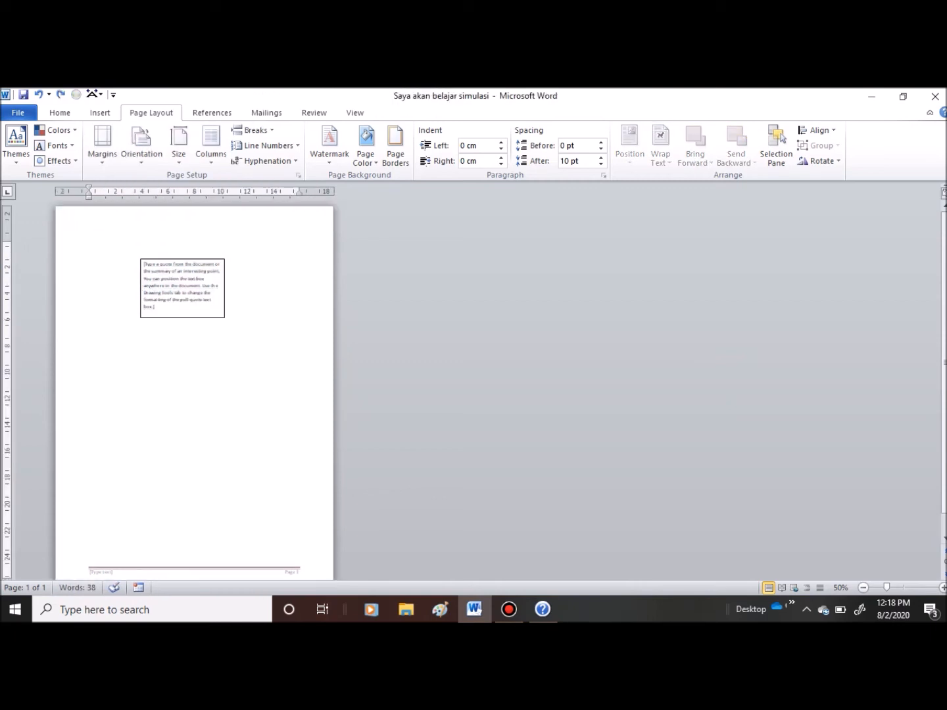
key(ctrl+z)
key(ctrl+z)
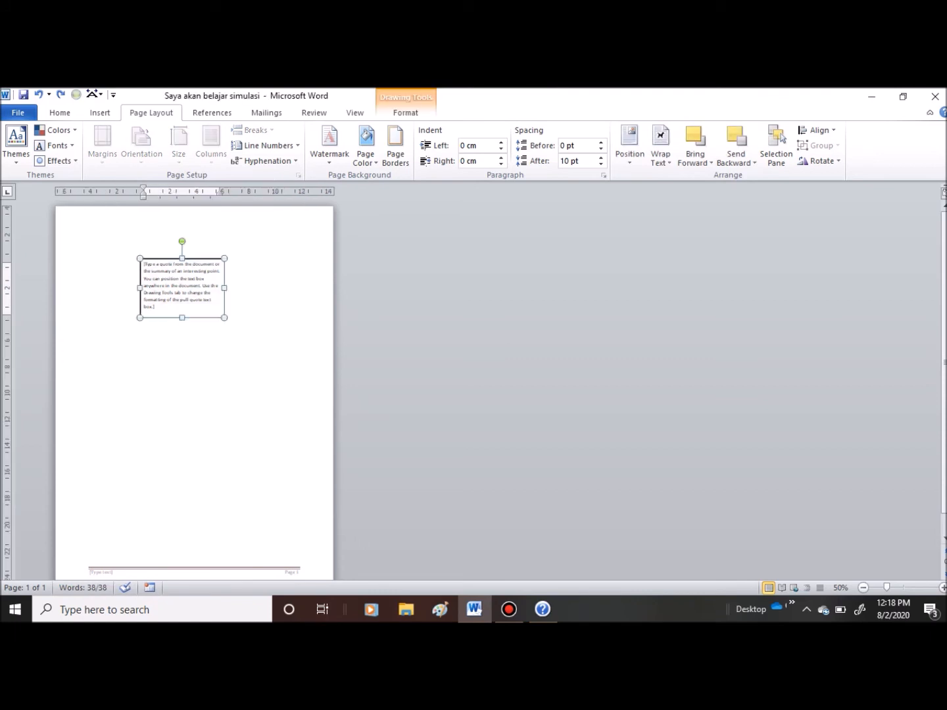
key(Delete)
- View the preset paper sizes and page orientation options without changing them
click(179, 145)
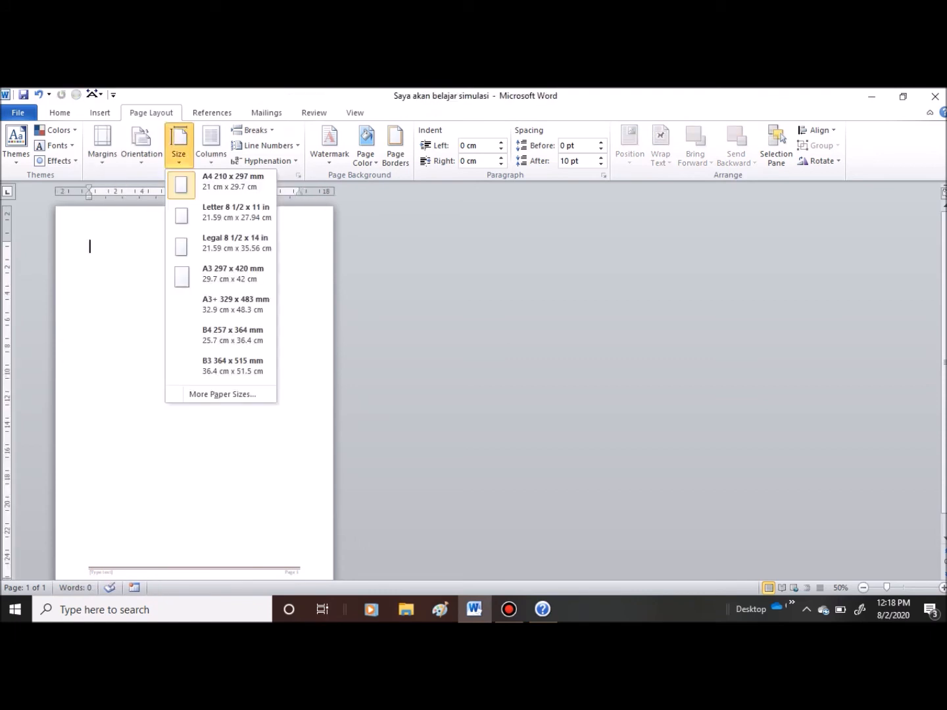
click(142, 145)
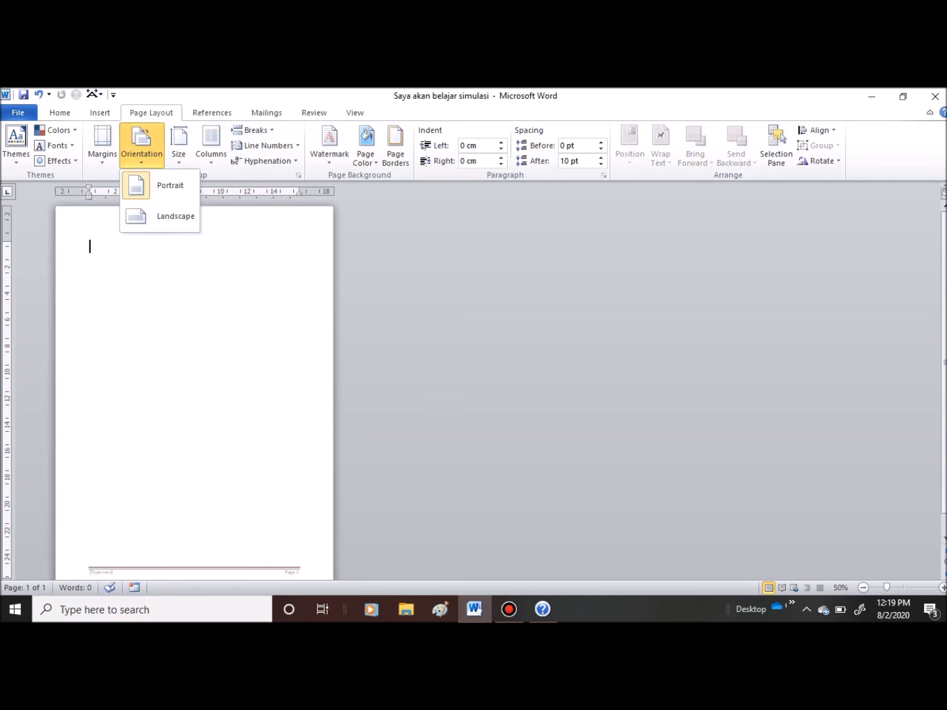
click(142, 145)
scroll(251, 387, up, 3)
scroll(250, 388, down, 3)
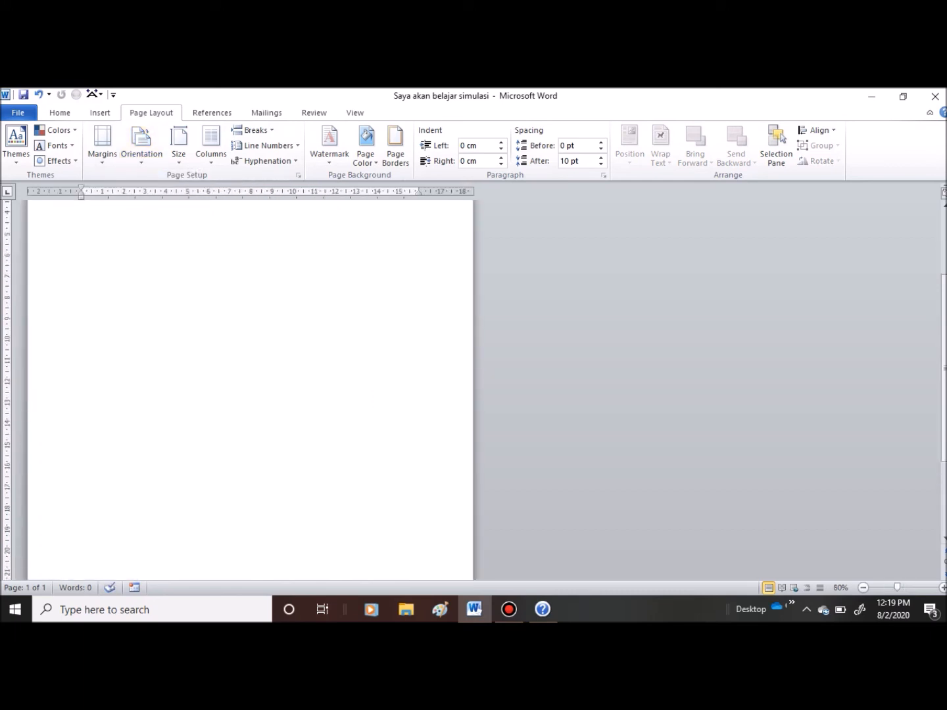
scroll(251, 387, down, 3)
- Examine the paper size settings in the Page Setup dialog and close it without changes
click(179, 145)
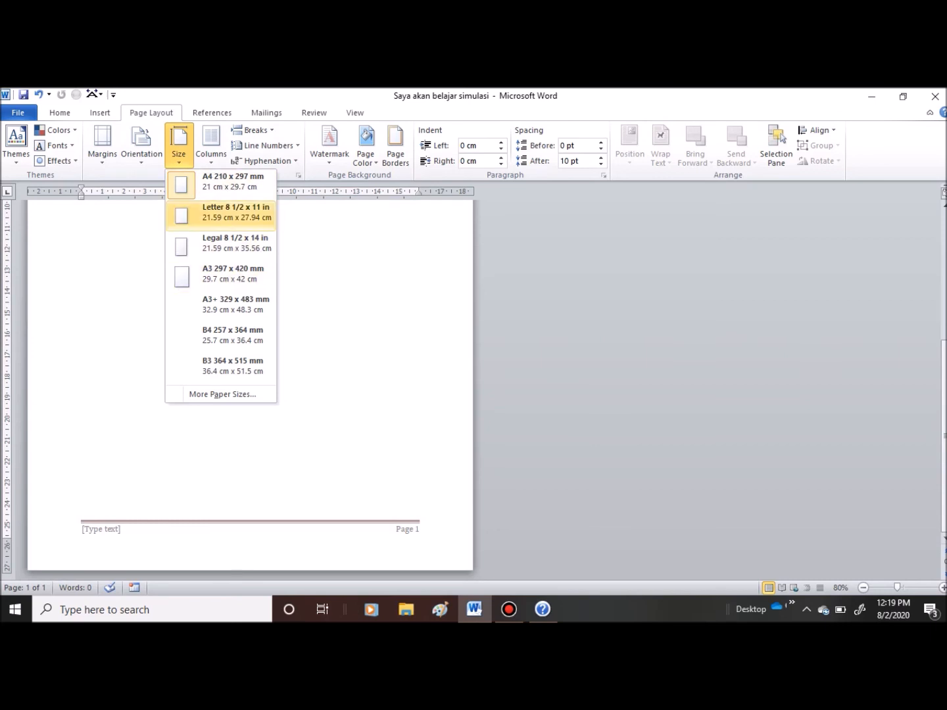
click(222, 393)
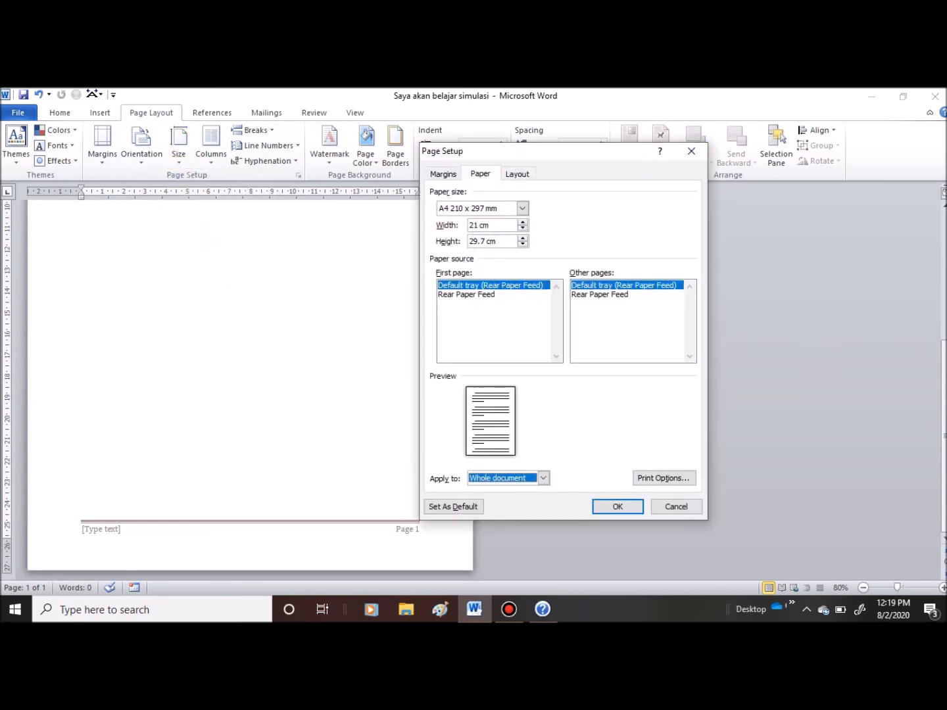
click(522, 208)
click(523, 208)
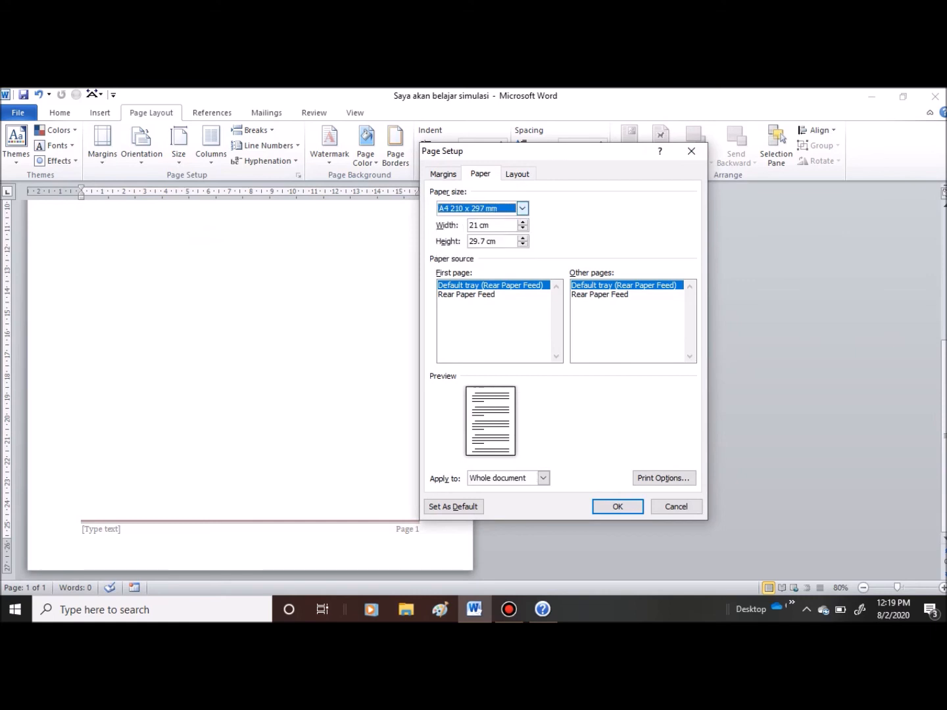
click(692, 151)
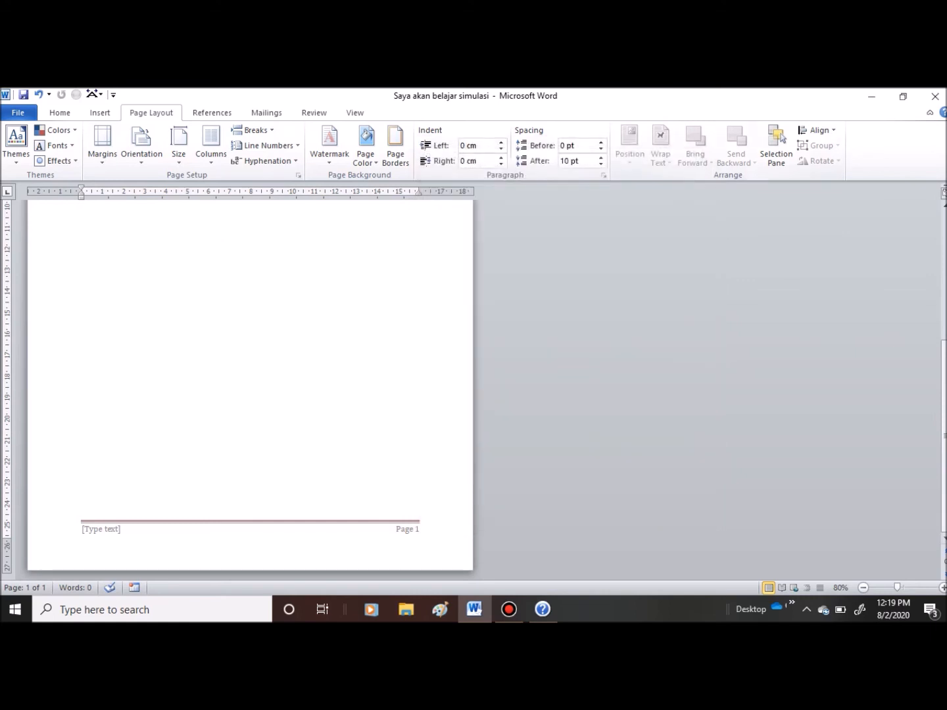
- Try the One and Two column layouts and apply the Left column layout to the page
click(209, 145)
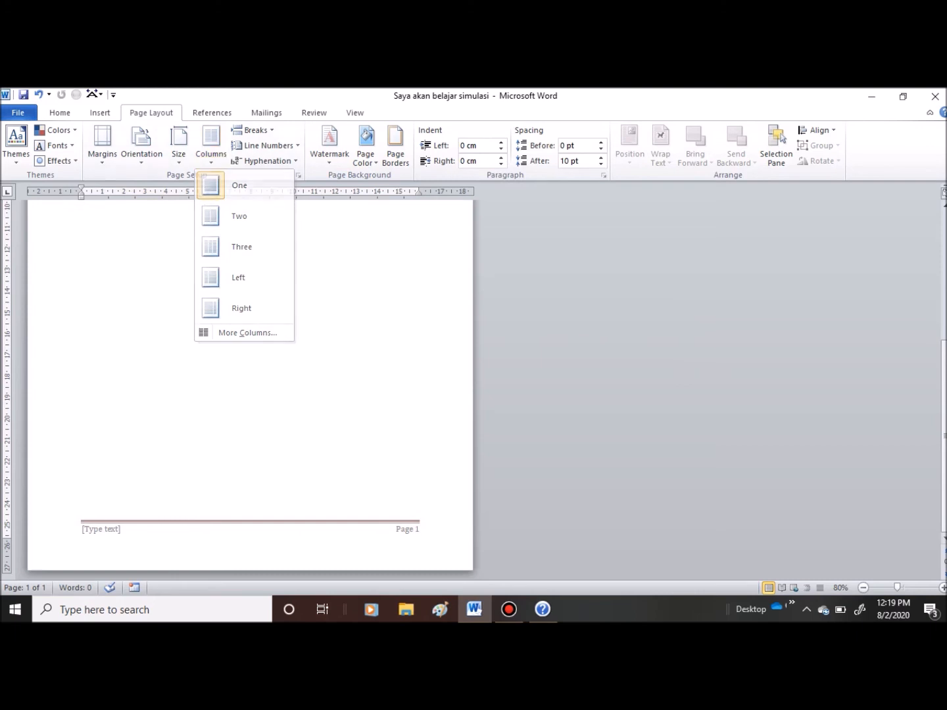
click(240, 185)
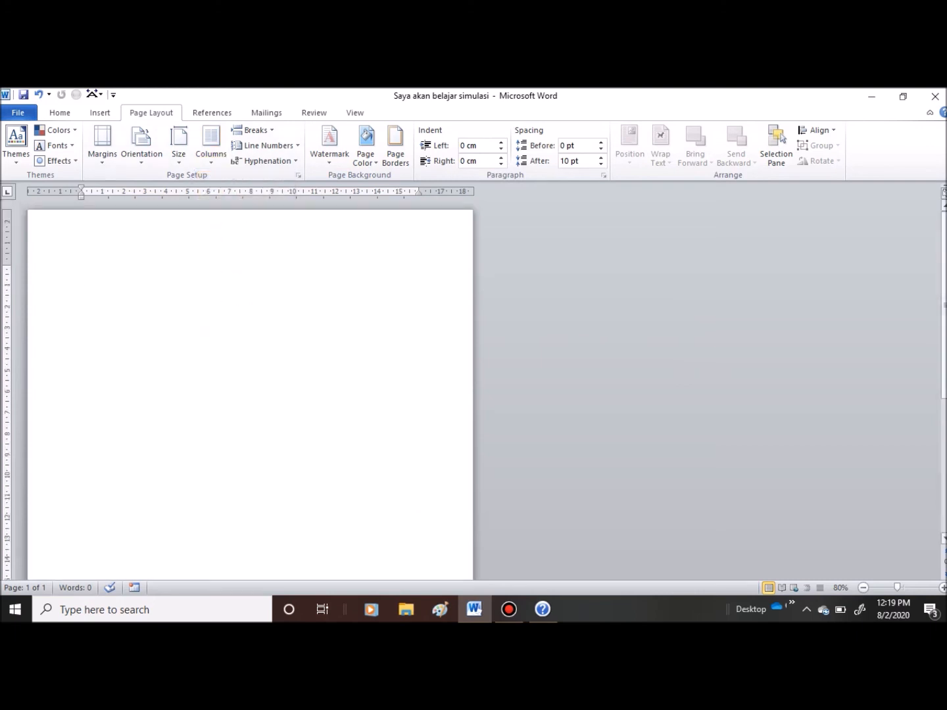
click(212, 146)
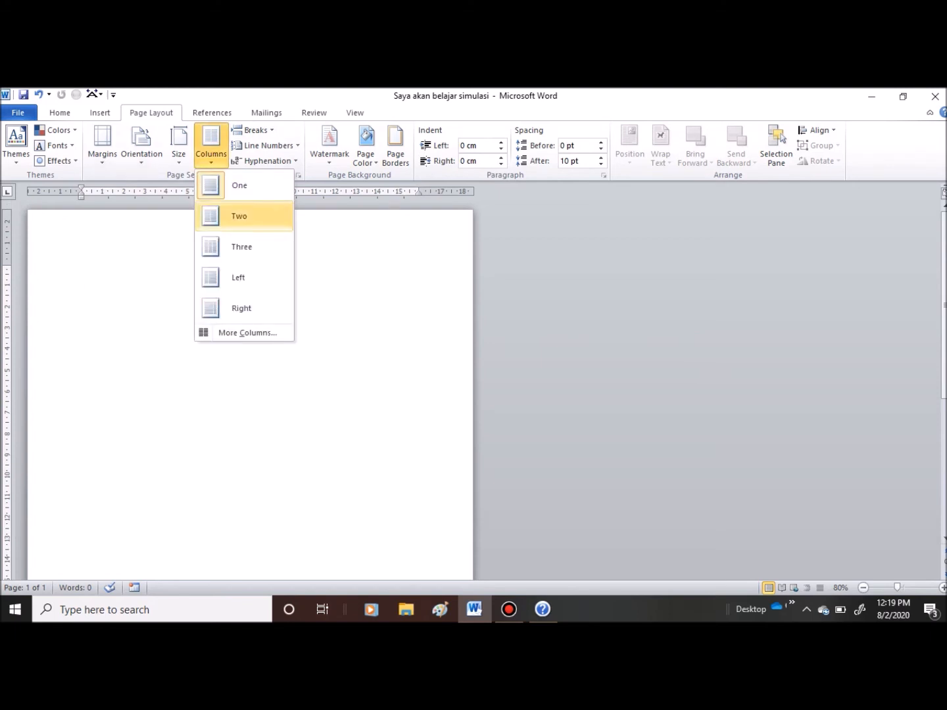
click(241, 215)
click(212, 145)
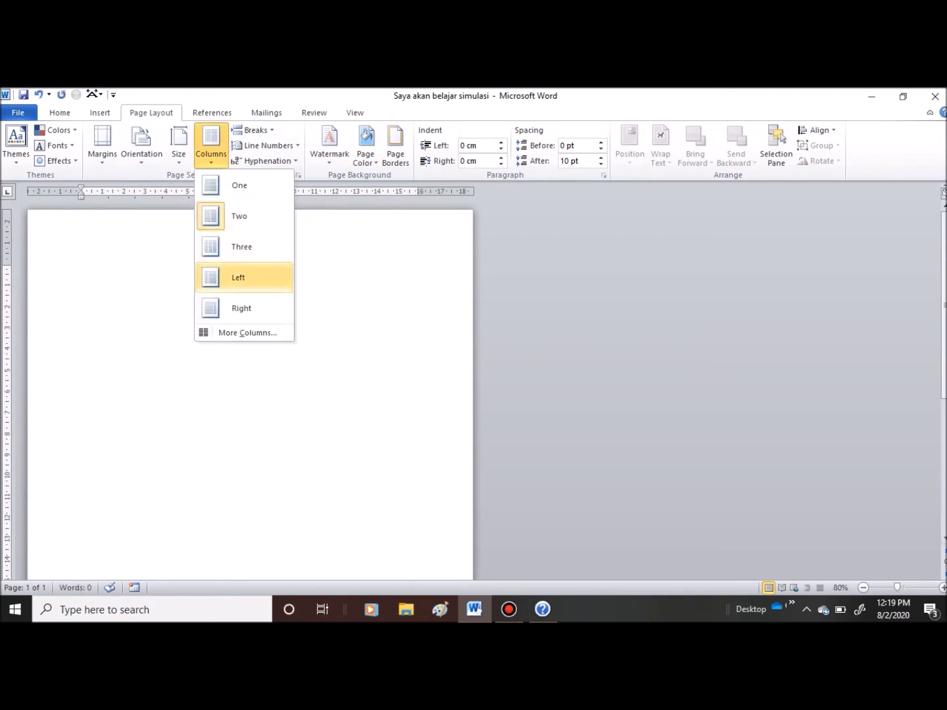
click(238, 277)
- Write the text "Saya belajar simulasi" in the narrow first column
text(sa)
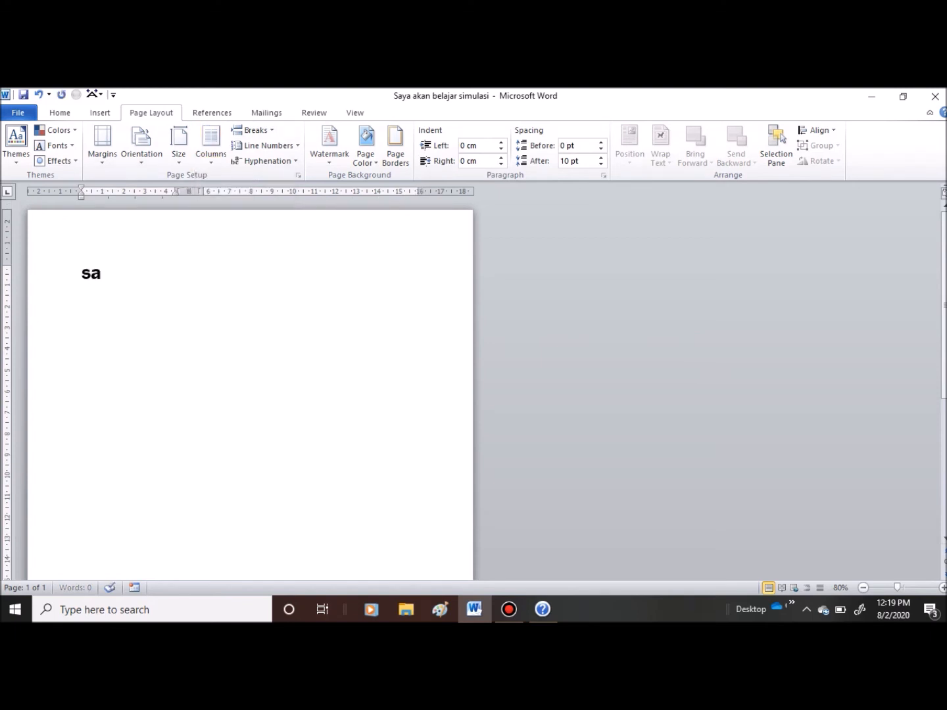
text(ya bela)
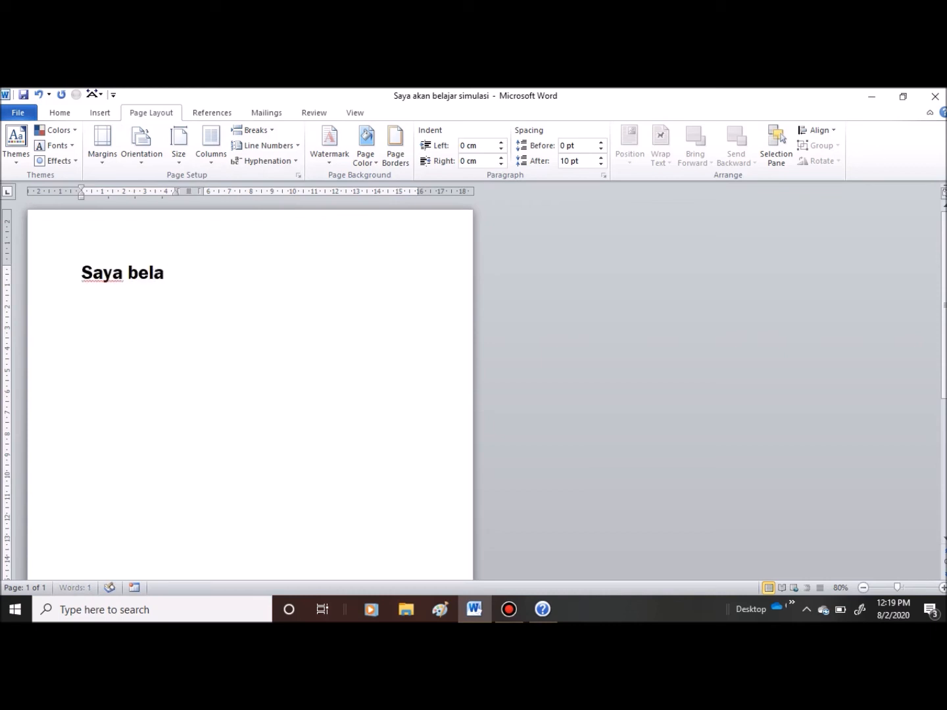
text(jar siu)
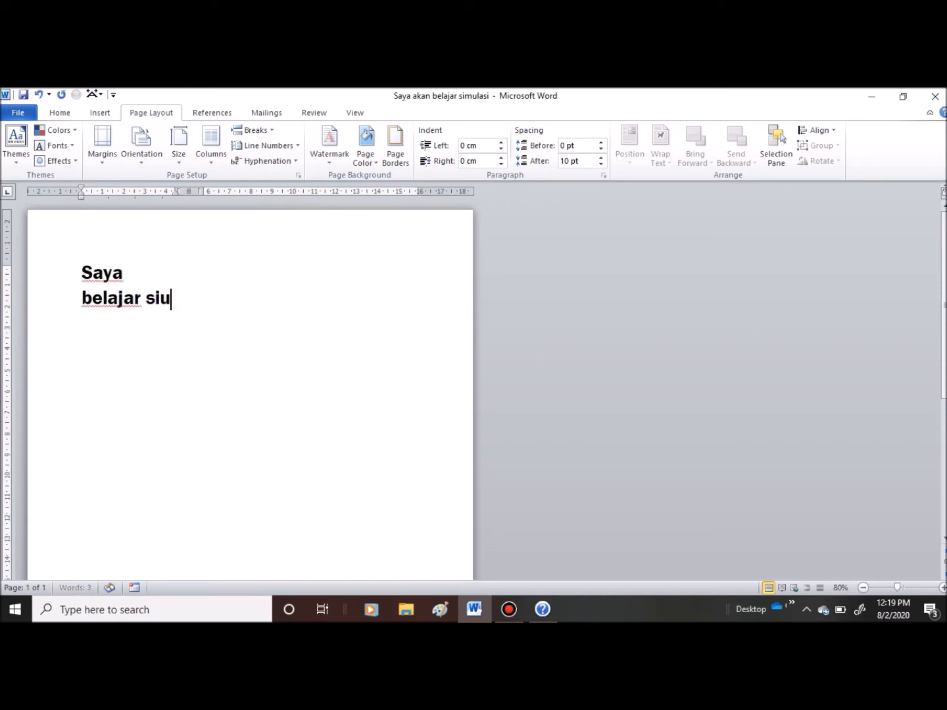
key(BackSpace)
text(mulasi)
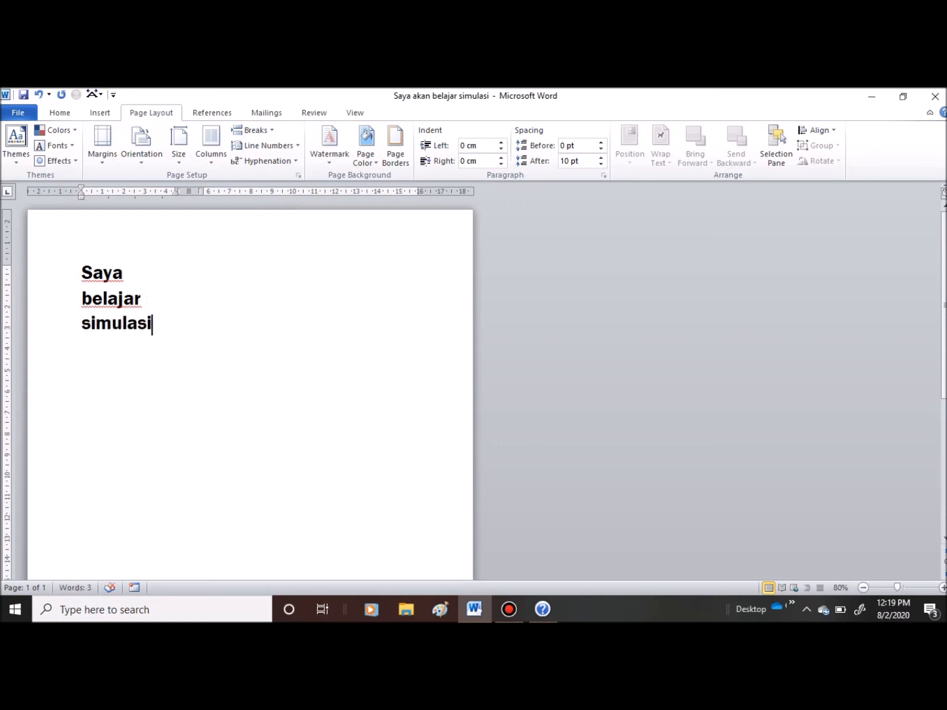
scroll(473, 395, up, 3)
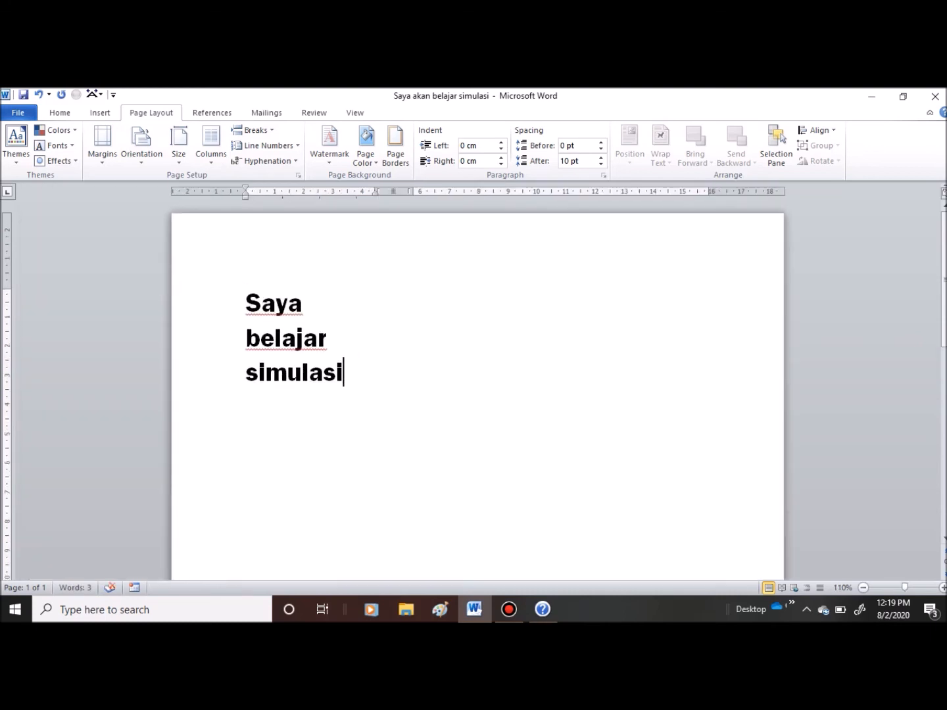
- Delete all the text on the page and undo the deletion
key(ctrl+a)
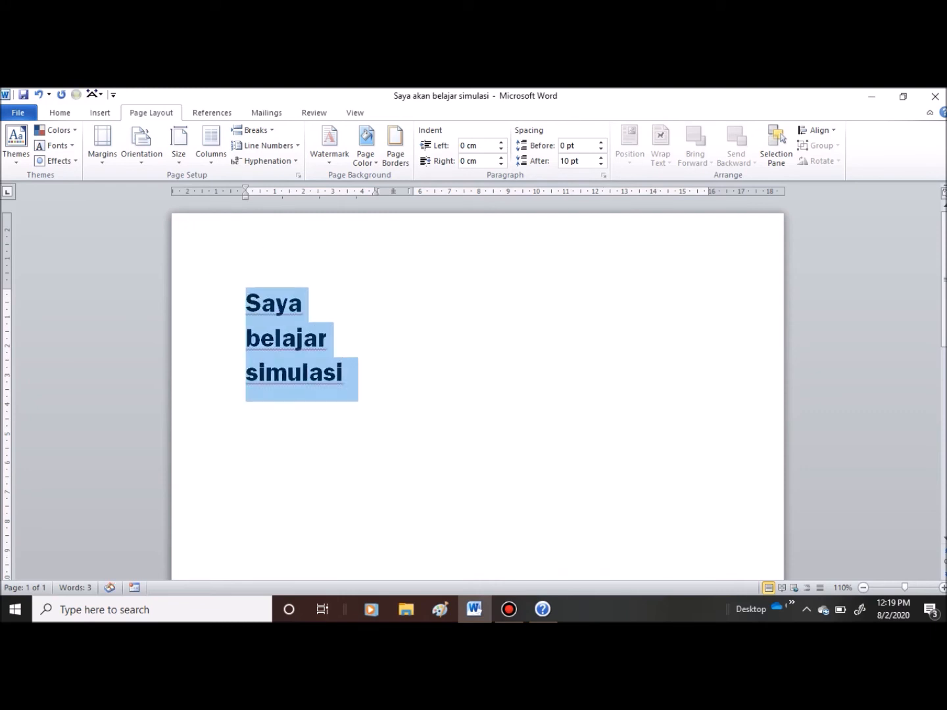
click(344, 373)
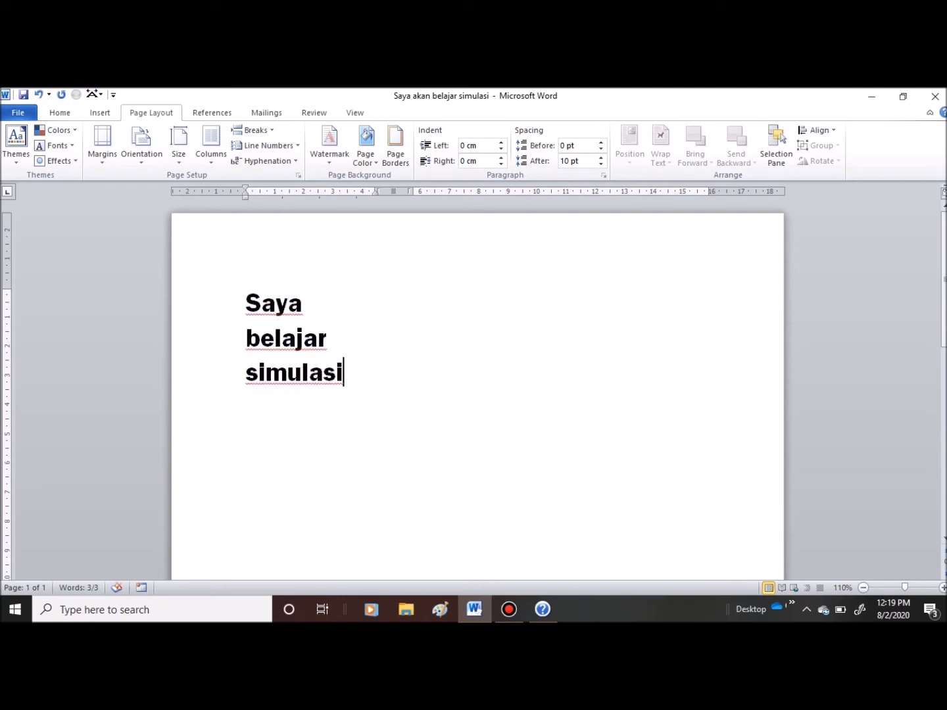
click(323, 373)
key(ctrl+a)
key(Delete)
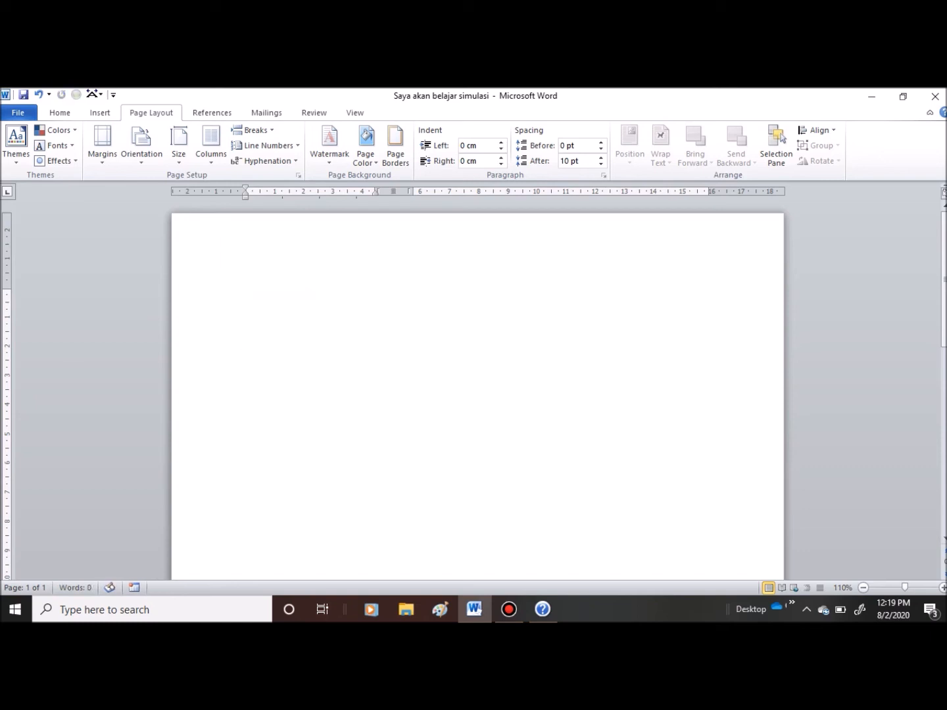
key(ctrl+z)
click(323, 373)
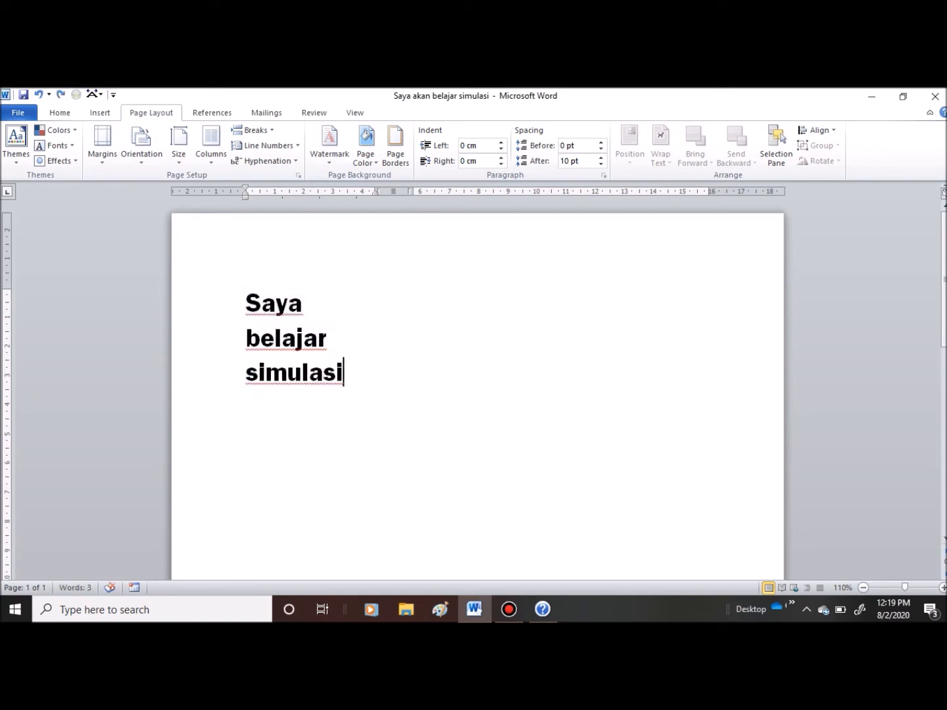
- Insert two paragraph breaks after the word "belajar" and undo them
click(328, 339)
key(Return)
key(Return)
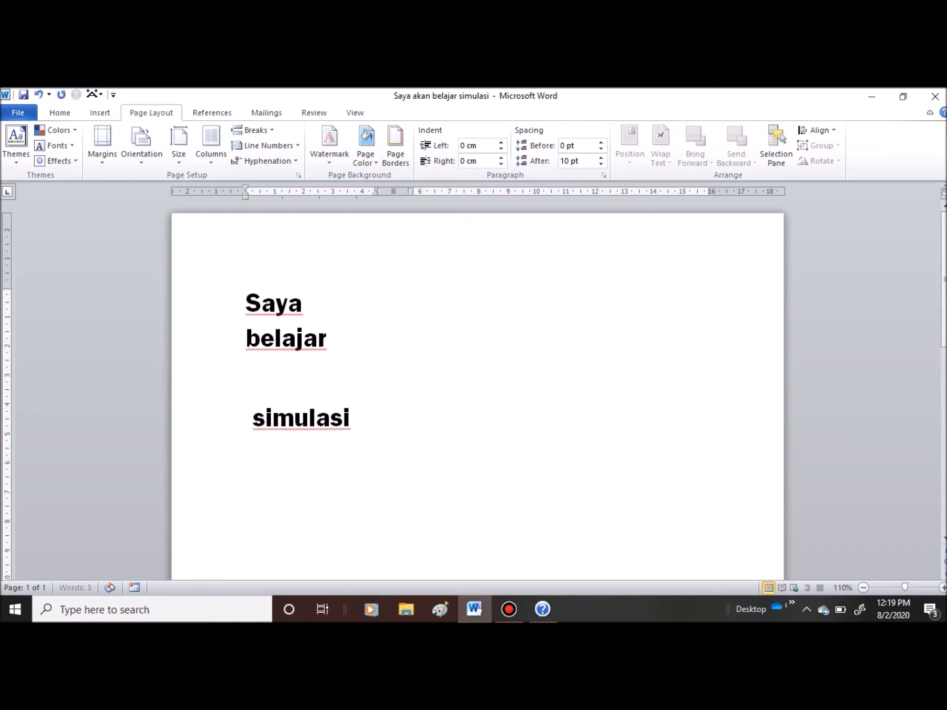
key(ctrl+z)
key(ctrl+z)
- Paste repeated copies of "Saya belajar simulasi" one below another in the first column
key(Return)
key(ctrl+v)
key(ctrl+v)
key(ctrl+v)
key(ctrl+v)
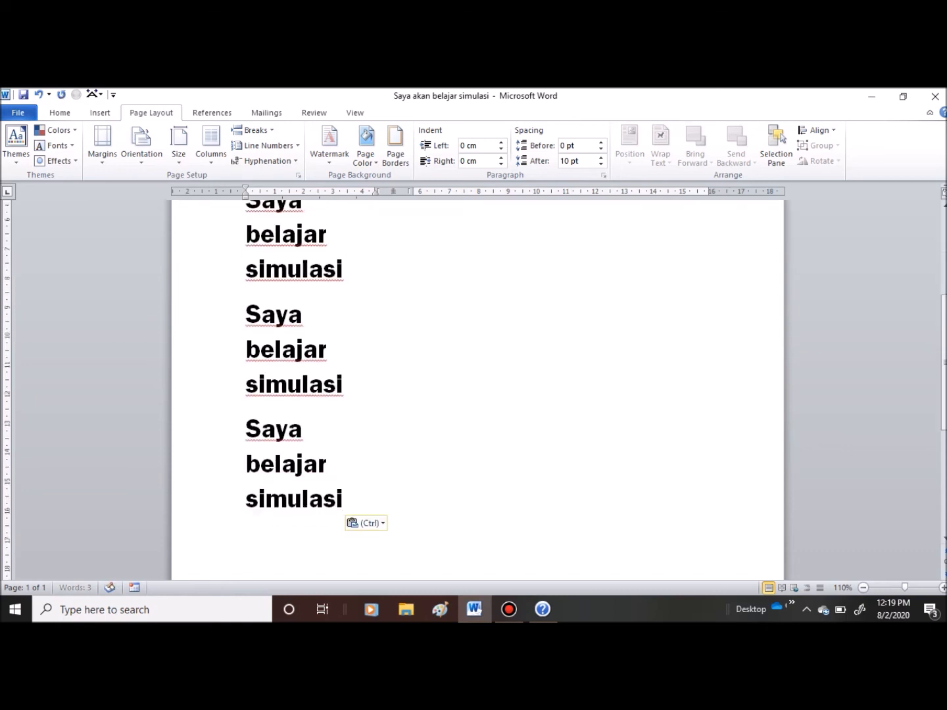
- Paste more copies of "Saya belajar simulasi" until they fill the first column and continue down the wide second column
scroll(474, 382, down, 4)
key(ctrl+shift+Return)
key(ctrl+v)
key(ctrl+v)
key(ctrl+v)
key(ctrl+v)
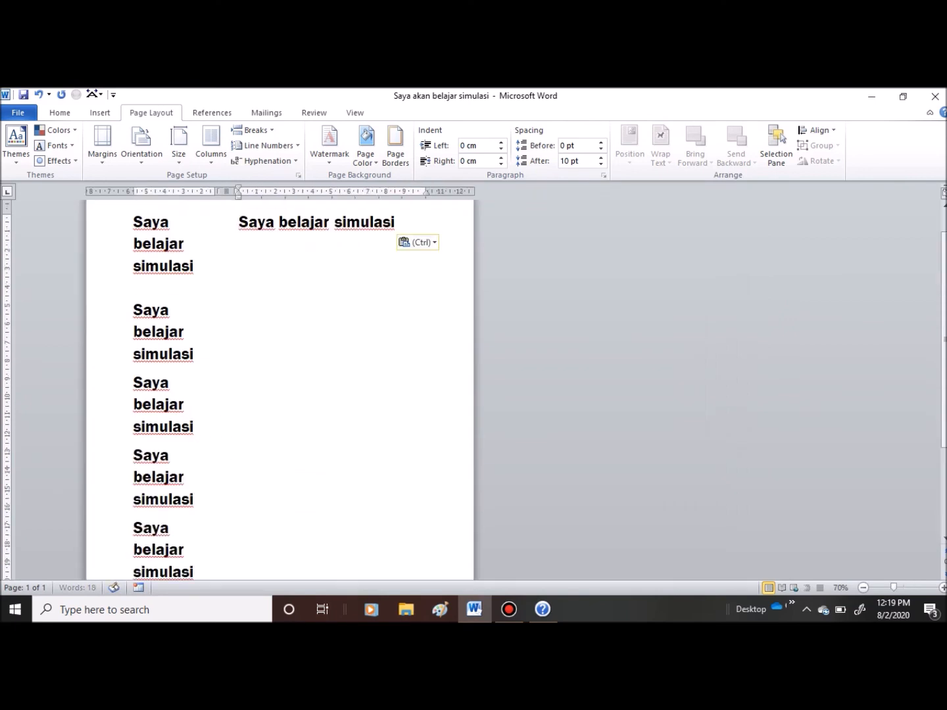
key(ctrl+v)
key(ctrl+v)
key(ctrl+v)
key(ctrl+v)
key(ctrl+v)
key(ctrl+v)
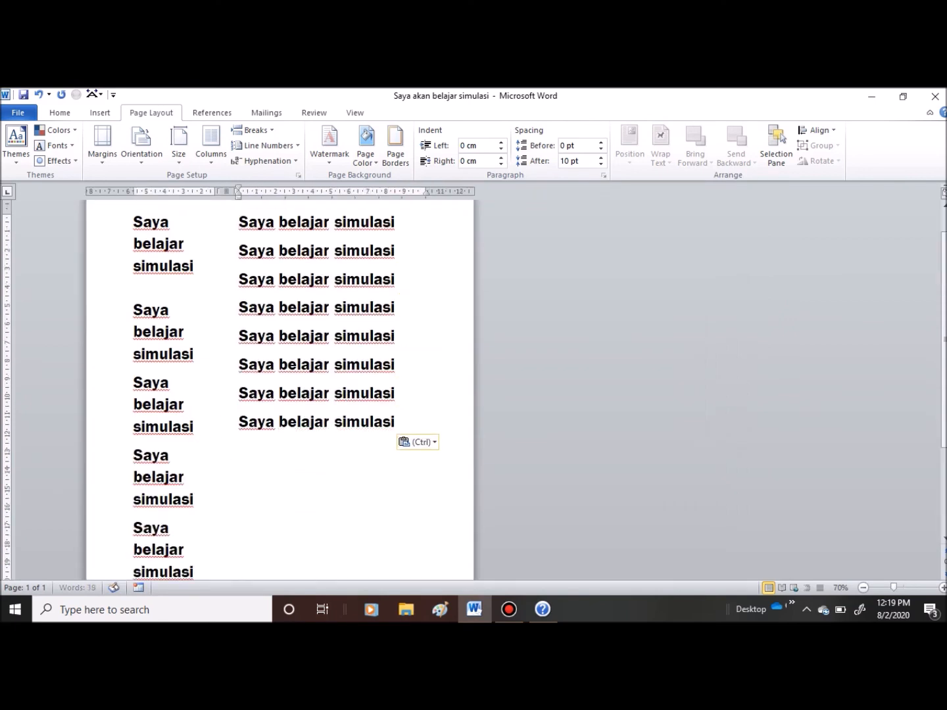
key(ctrl+v)
key(ctrl+v)
key(ctrl+v)
key(ctrl+v)
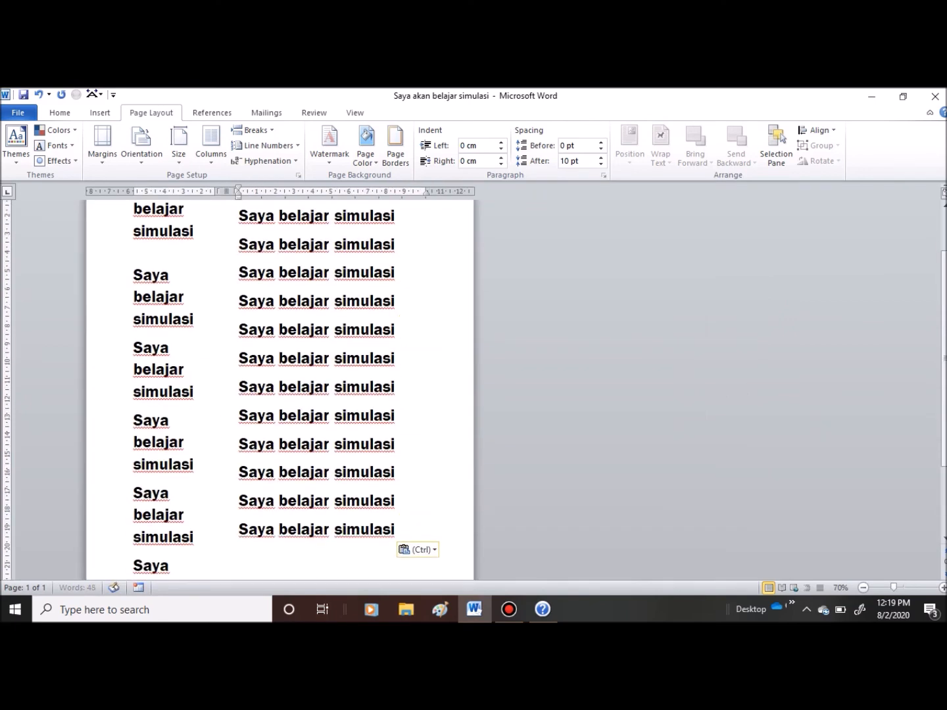
scroll(474, 381, down, 3)
- Select all the text on the page and arrange it in three columns
key(ctrl+a)
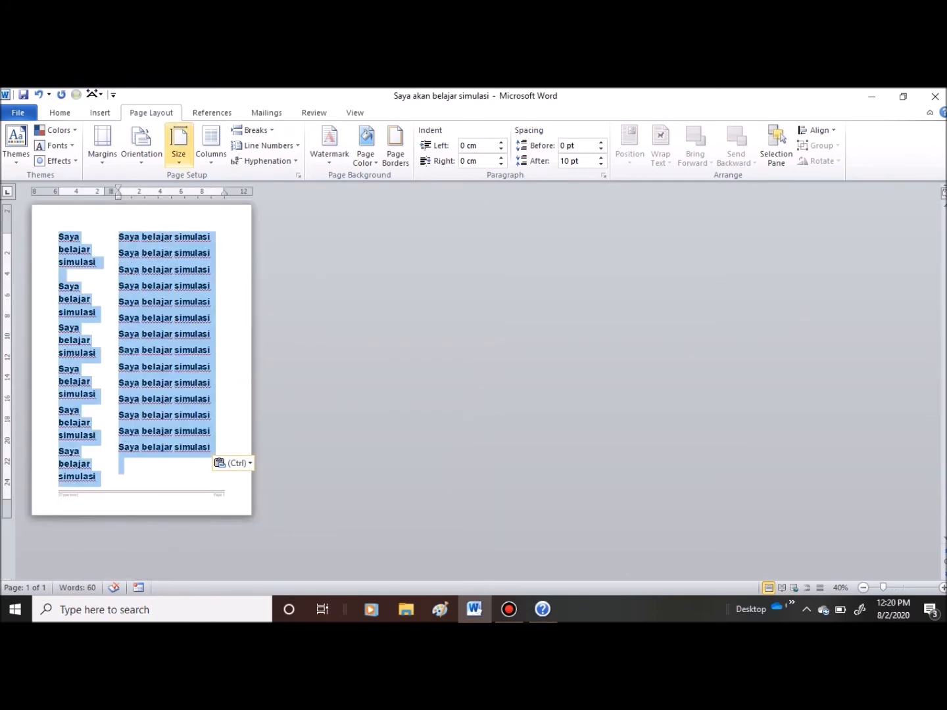
click(211, 143)
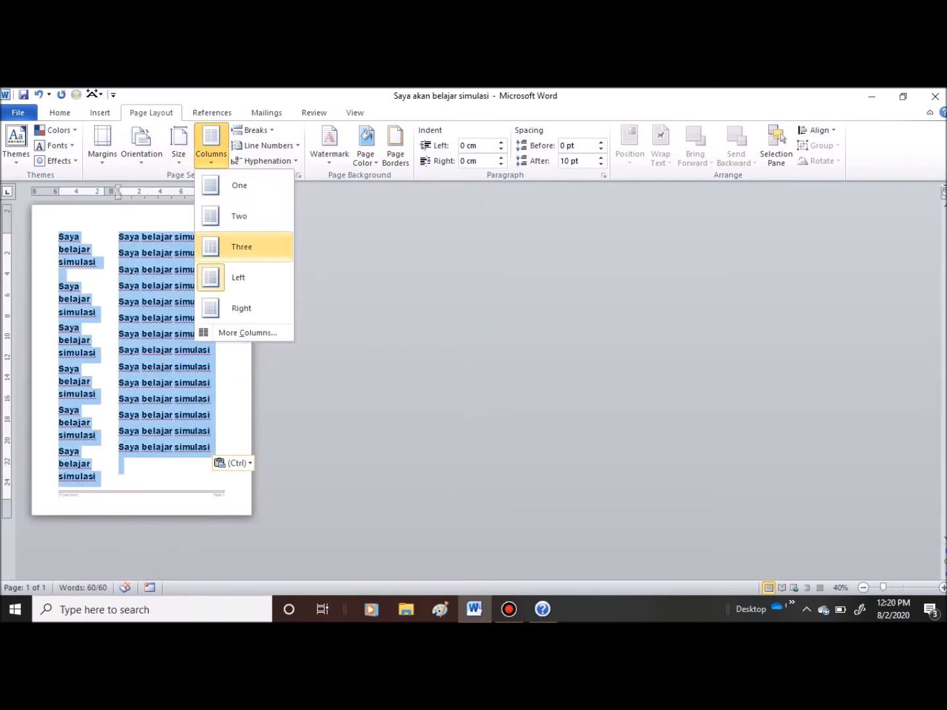
click(224, 247)
scroll(421, 382, up, 2)
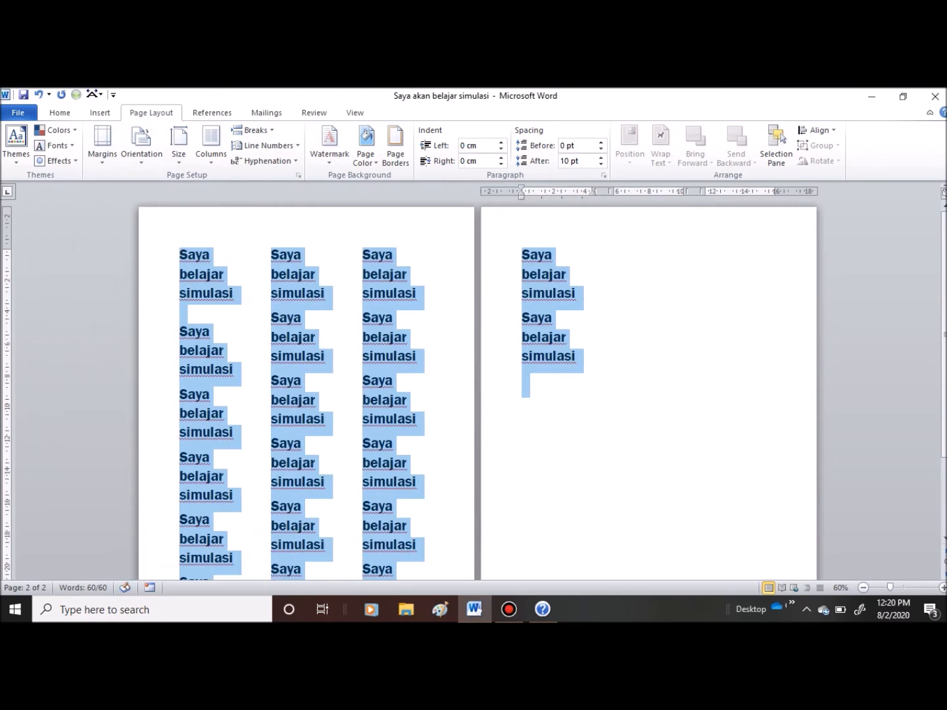
- Undo the three-column layout and all the "Saya belajar simulasi" text until the page is empty
key(ctrl+z)
key(ctrl+z)
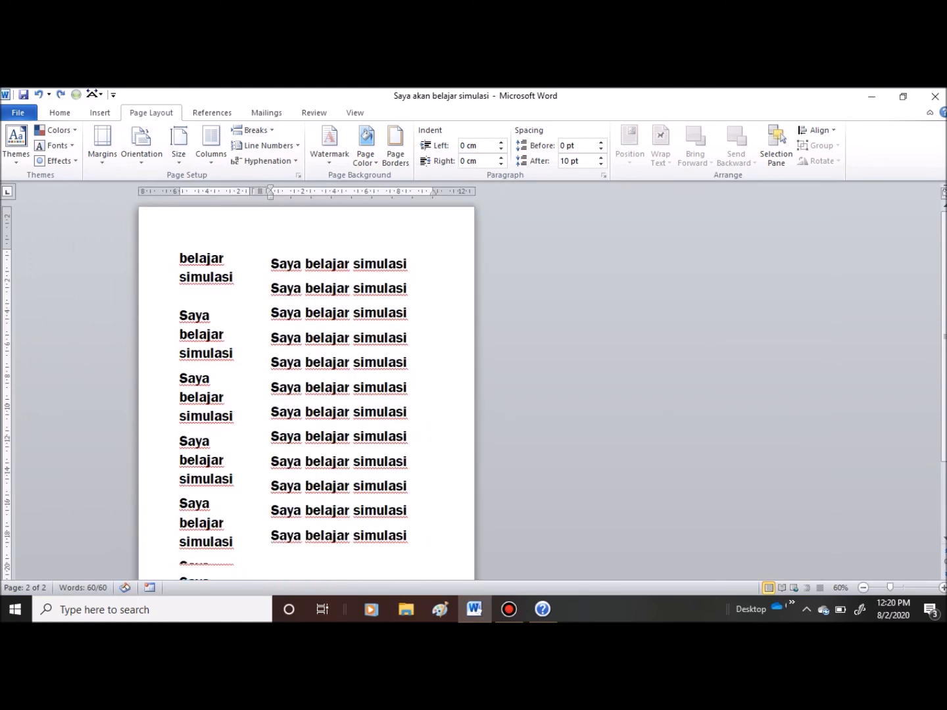
key(ctrl+z)
key(ctrl+z)
key(ctrl+z)
key(ctrl+z)
key(ctrl+z)
key(ctrl+z)
key(ctrl+z)
key(ctrl+z)
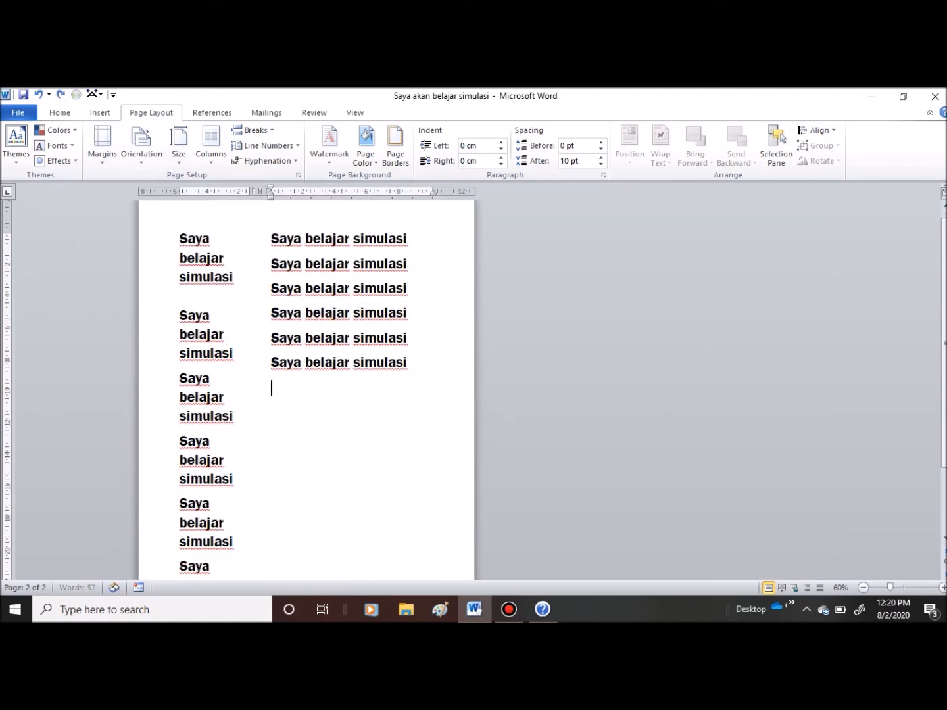
key(ctrl+z)
key(ctrl+z)
key(ctrl+z)
key(ctrl+z)
key(ctrl+z)
key(ctrl+z)
key(ctrl+z)
key(ctrl+z)
key(ctrl+z)
key(ctrl+z)
key(ctrl+z)
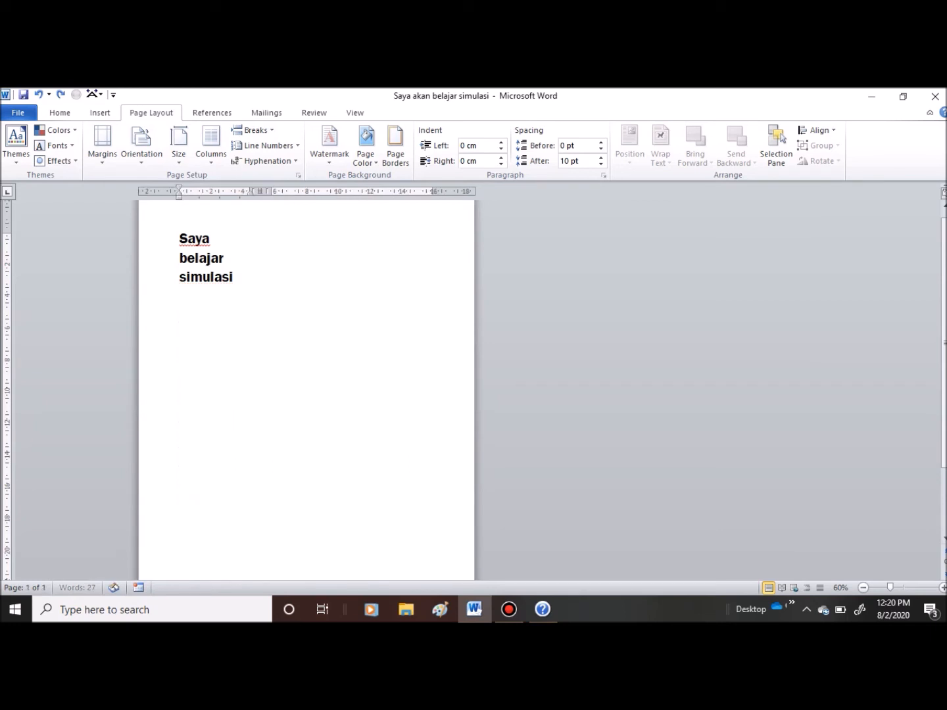
key(ctrl+z)
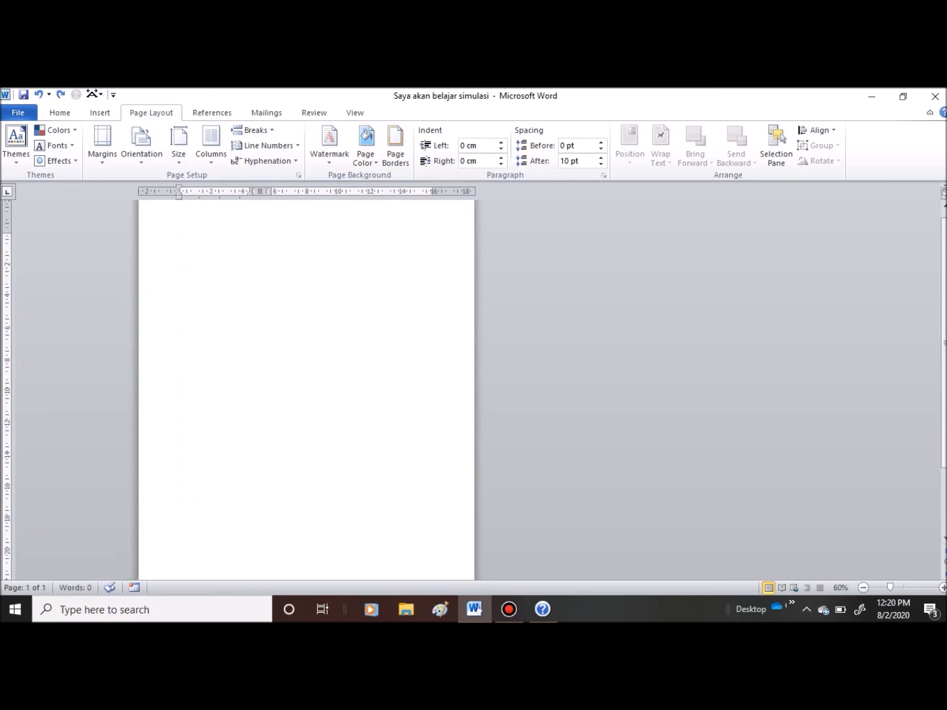
- Turn on continuous line numbering for the empty document
scroll(305, 181, up, 3)
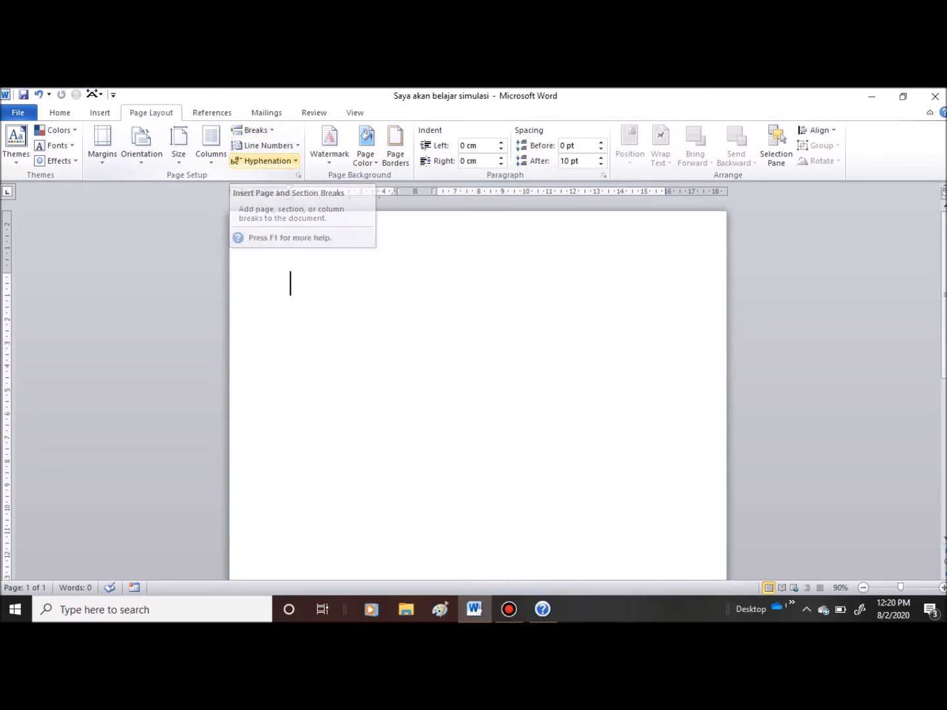
click(266, 145)
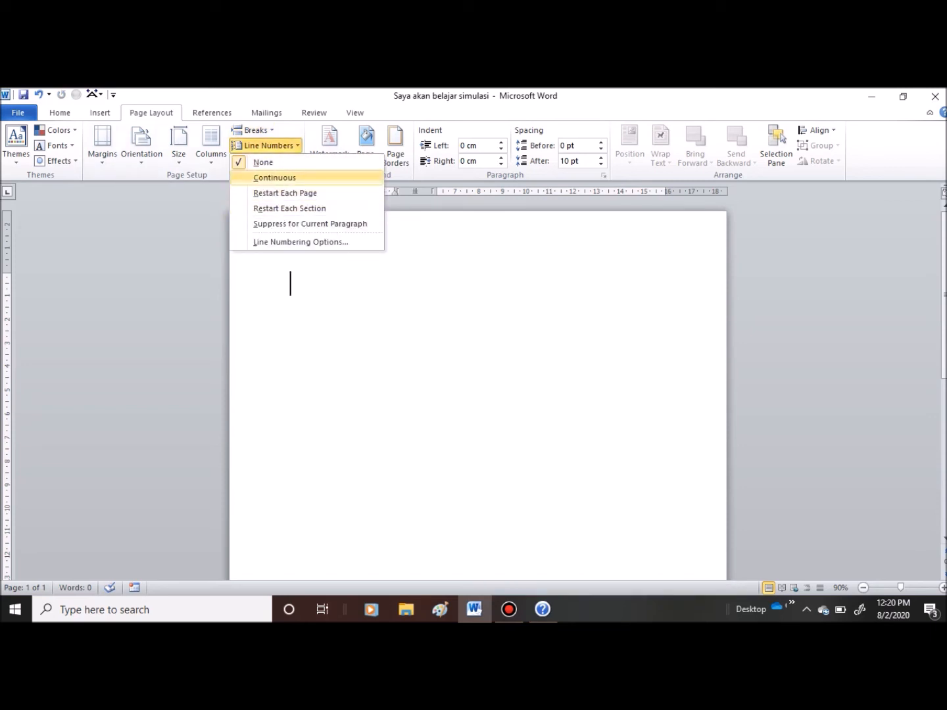
click(275, 178)
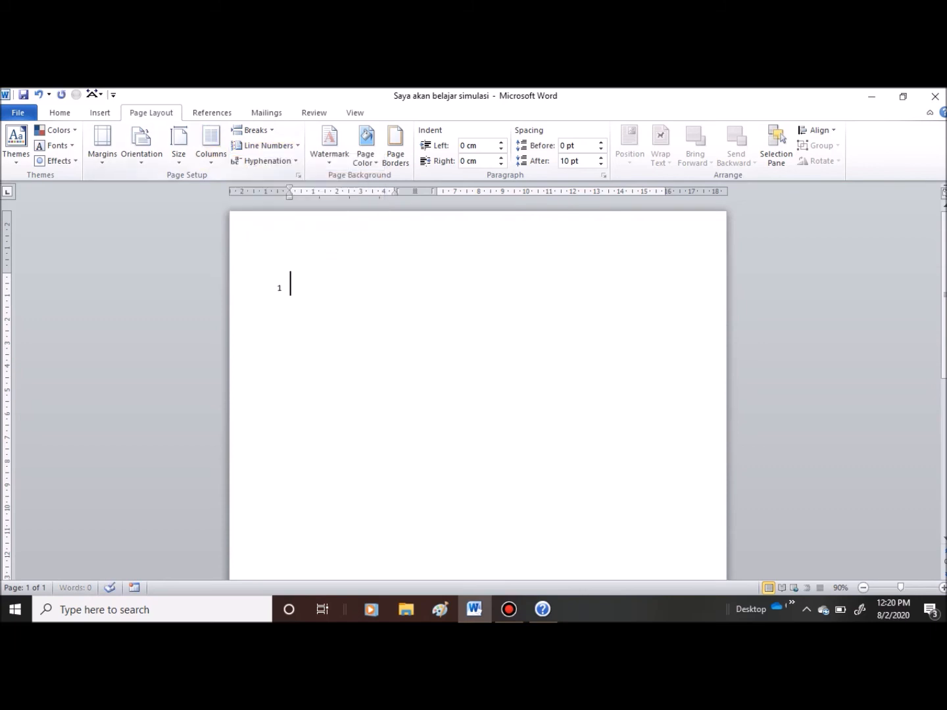
click(266, 160)
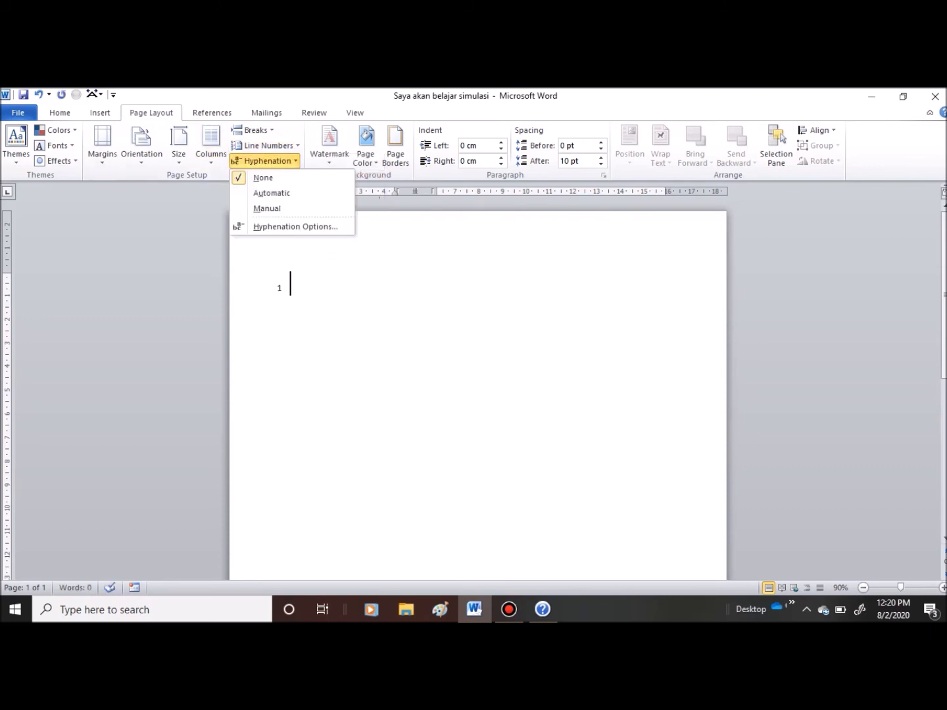
click(266, 161)
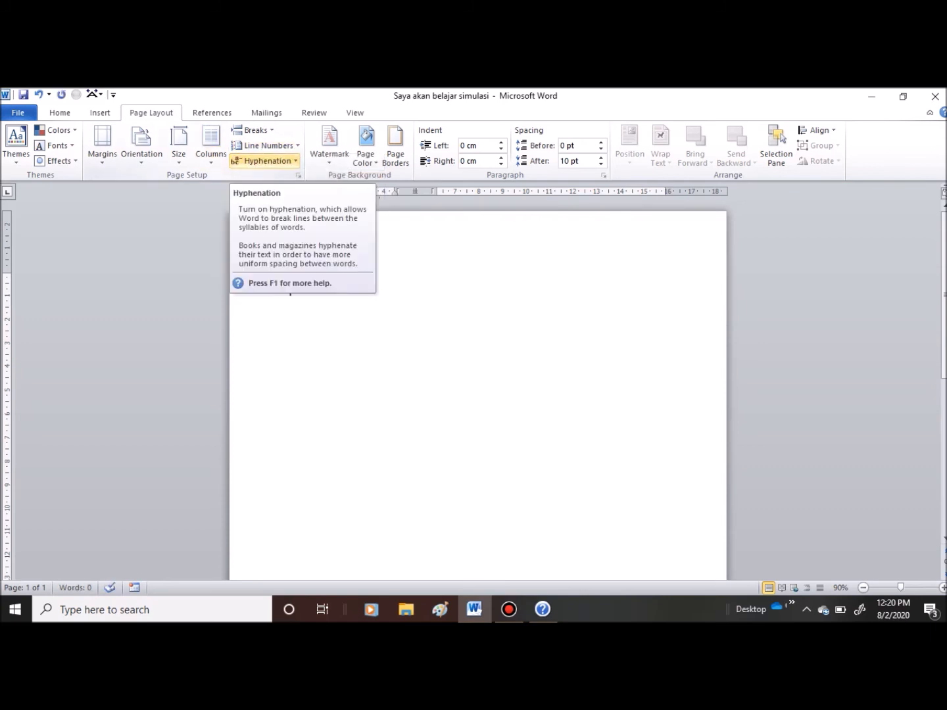
click(267, 161)
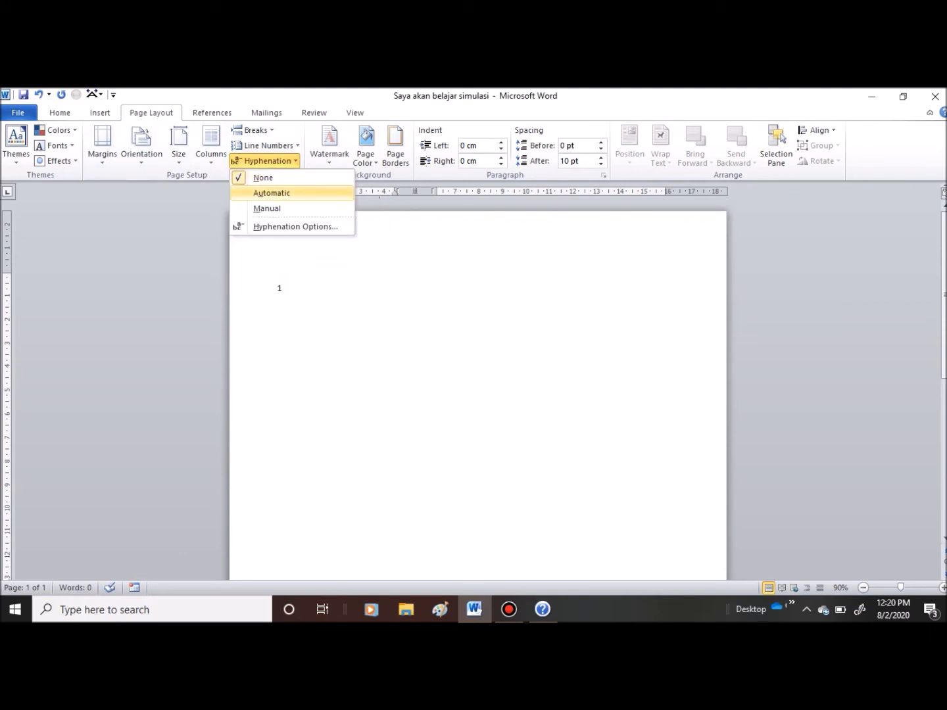
key(Escape)
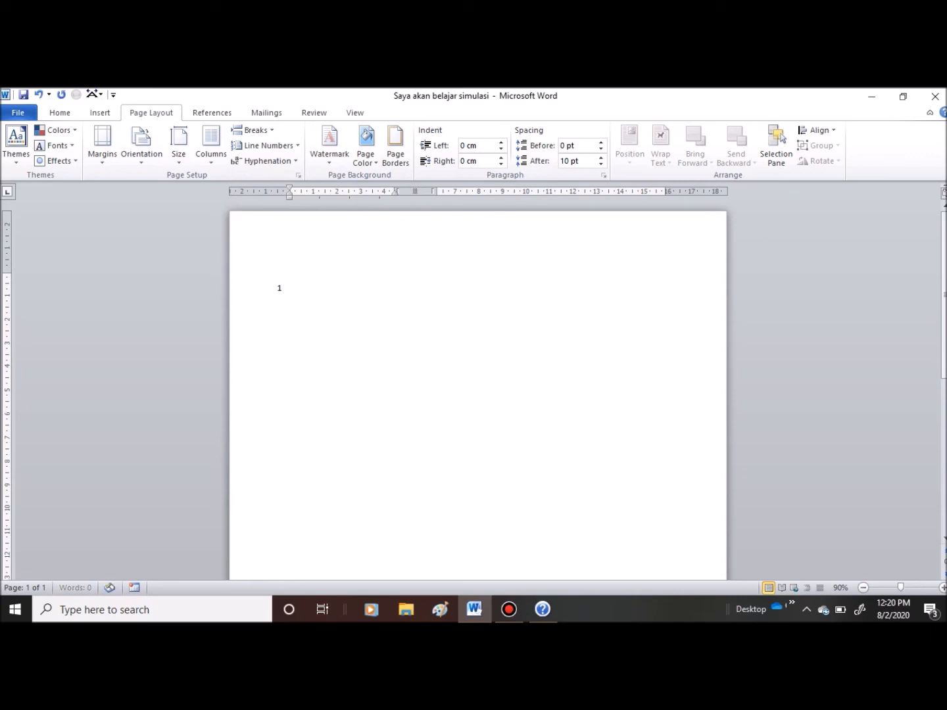
- Select the empty paragraph and add the "CONFIDENTIAL 2" horizontal watermark to the page
key(ctrl+a)
double_click(296, 290)
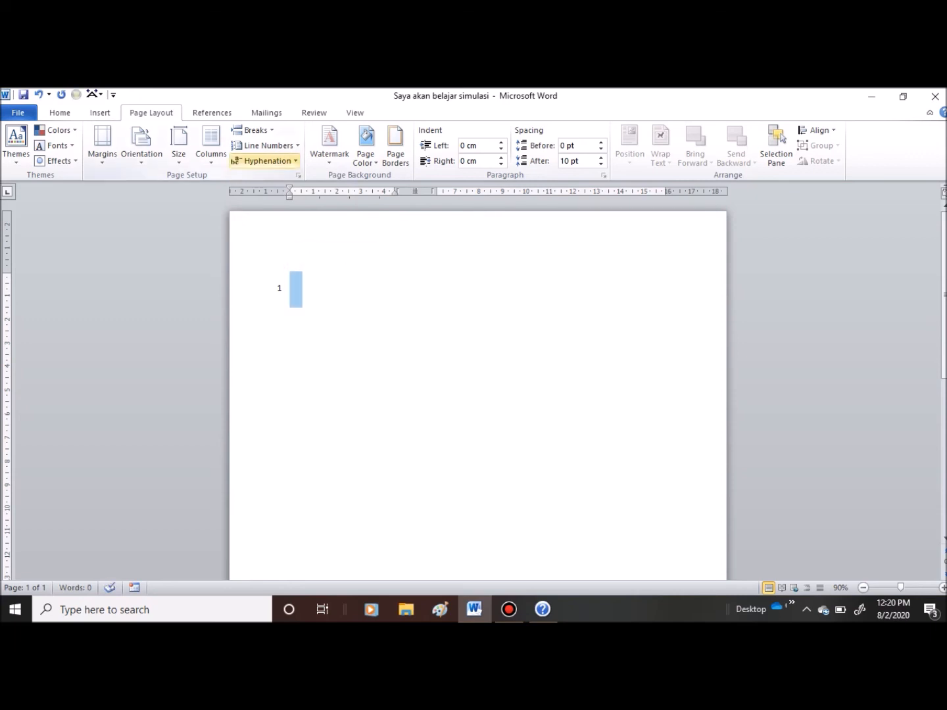
click(329, 145)
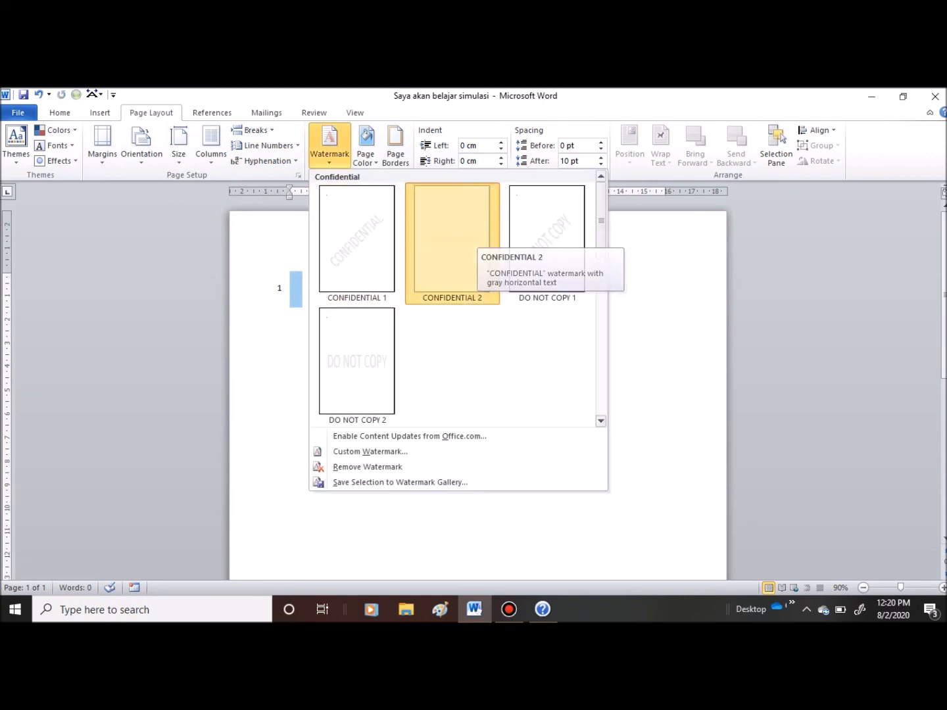
click(453, 239)
- Examine the watermark's appearance across the page and look over the available watermark designs
scroll(478, 395, up, 3)
scroll(479, 394, down, 3)
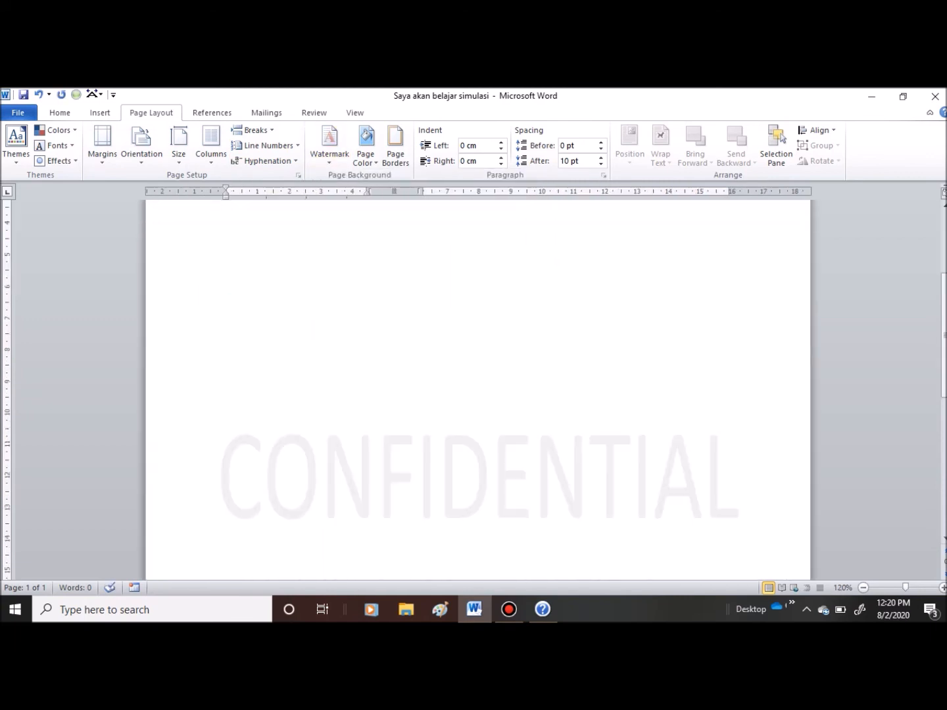
scroll(478, 395, down, 3)
scroll(479, 395, down, 3)
scroll(478, 395, down, 3)
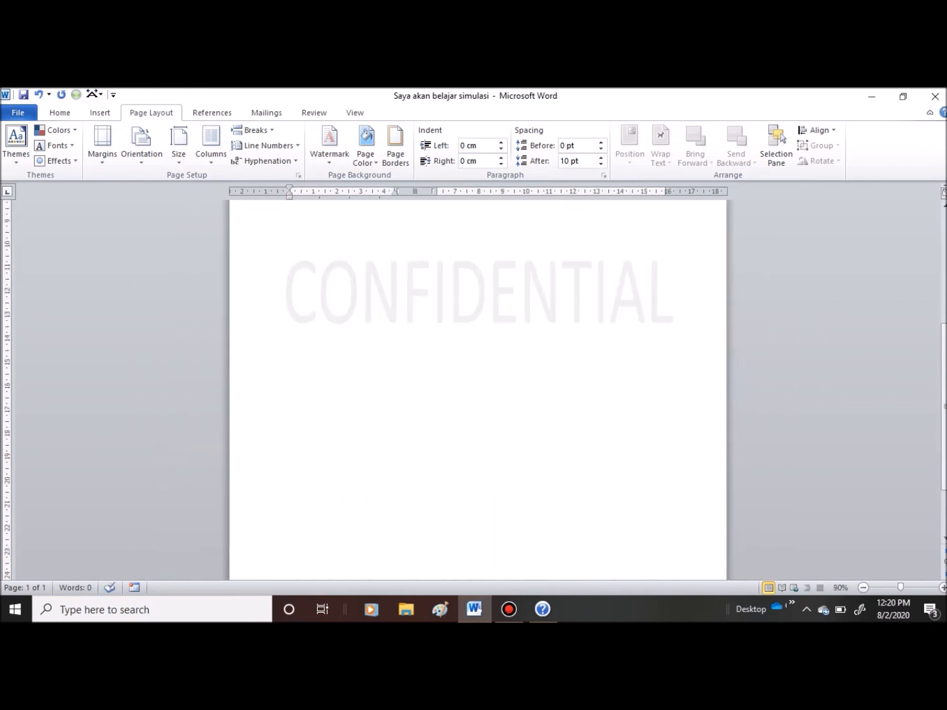
scroll(478, 395, up, 7)
scroll(478, 395, down, 4)
scroll(478, 395, down, 2)
scroll(478, 394, down, 4)
scroll(477, 395, down, 1)
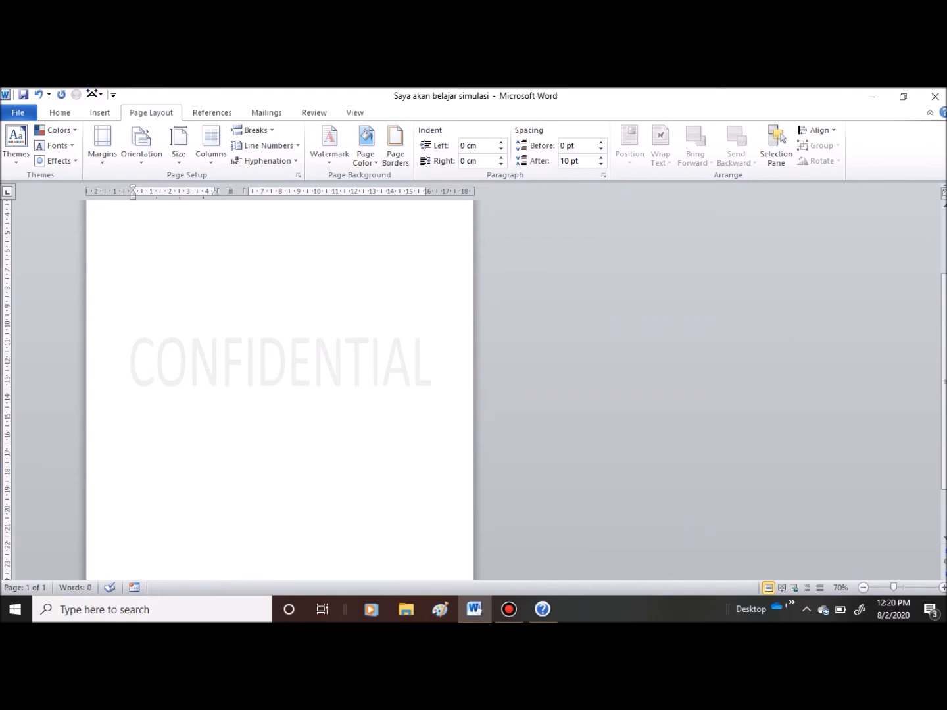
scroll(478, 394, up, 3)
scroll(478, 394, down, 3)
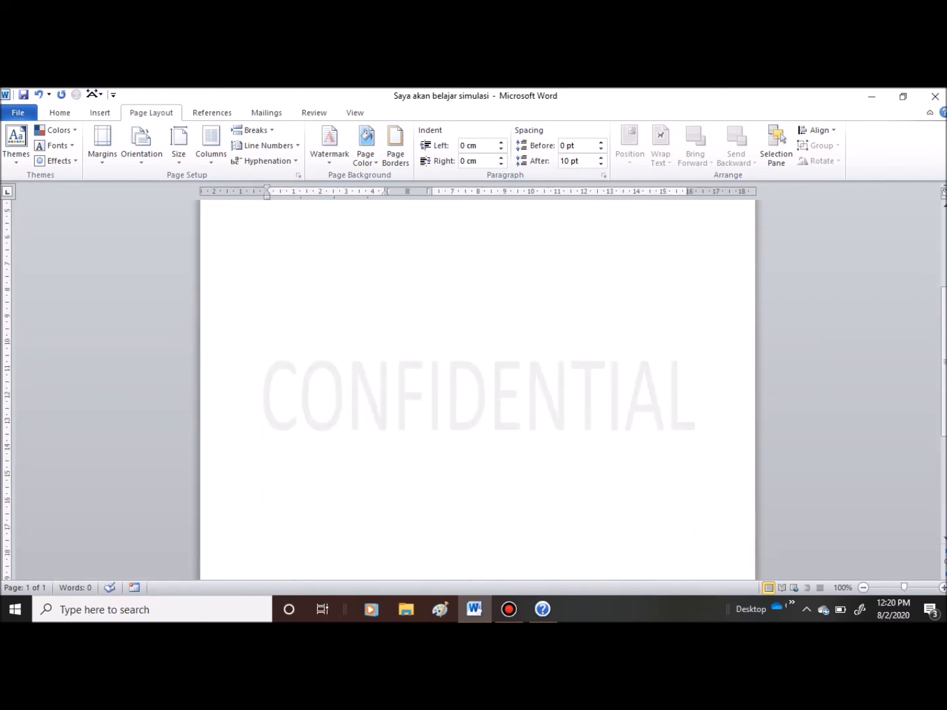
scroll(478, 395, down, 3)
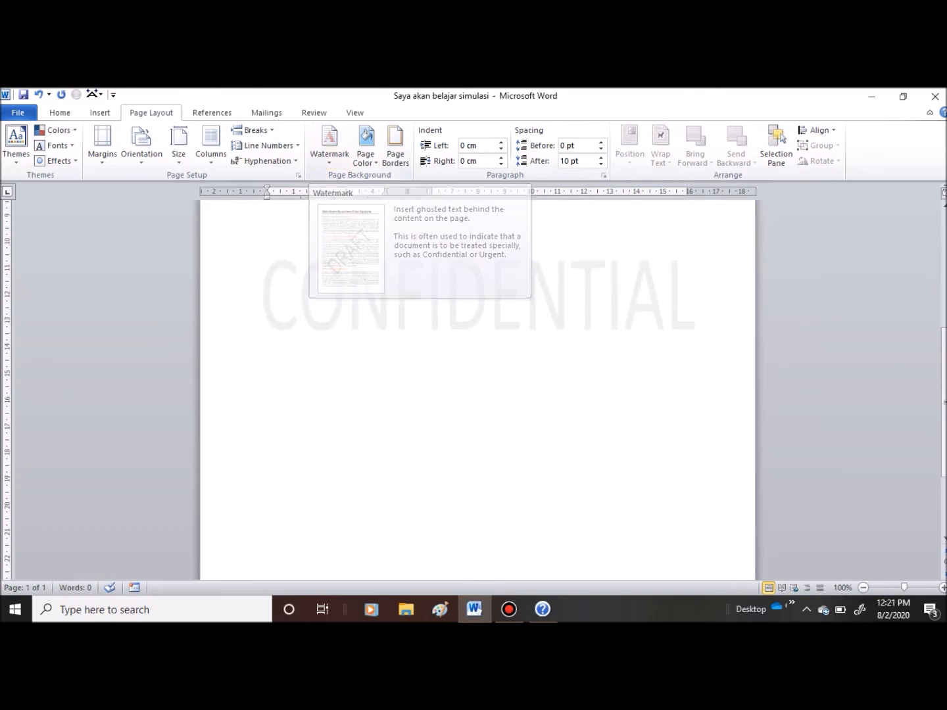
click(329, 145)
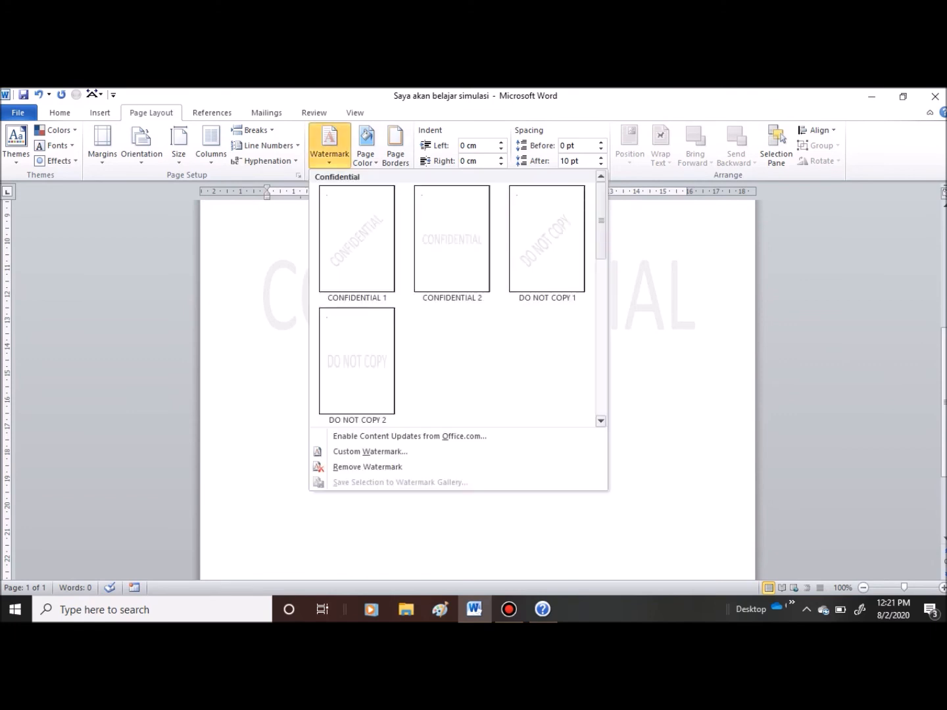
key(Escape)
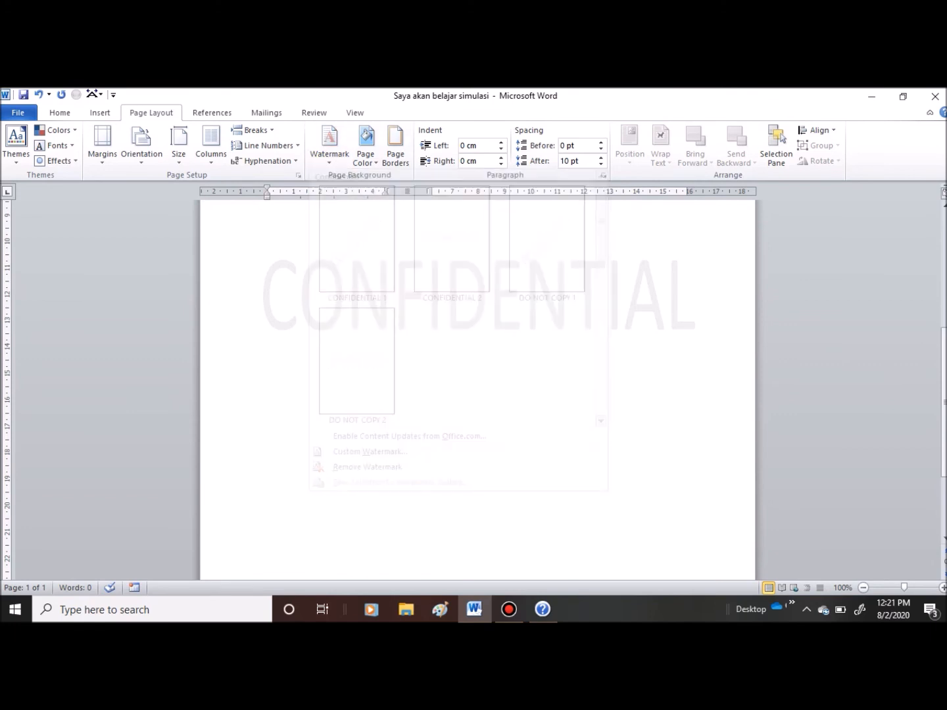
- Set the page color to a light blue theme shade and replace it with a light green one
click(365, 148)
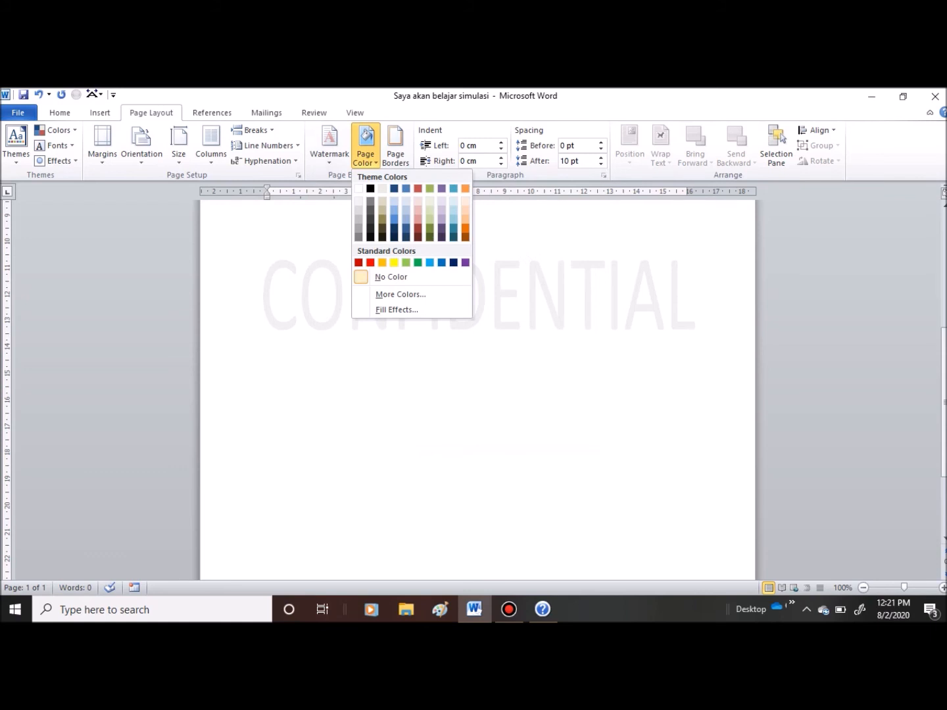
click(406, 217)
click(366, 148)
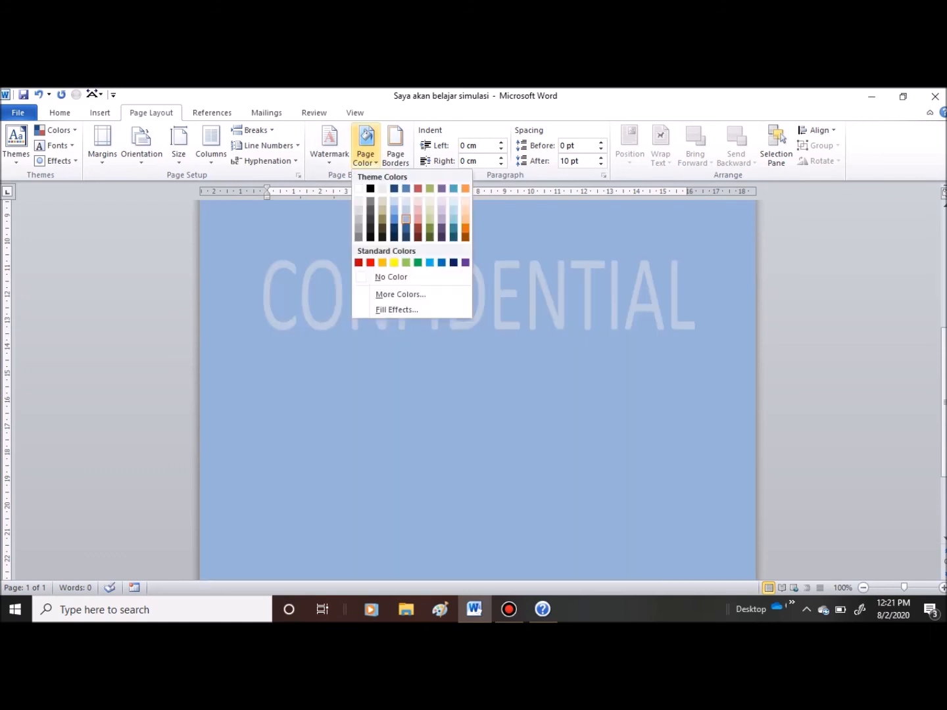
click(430, 208)
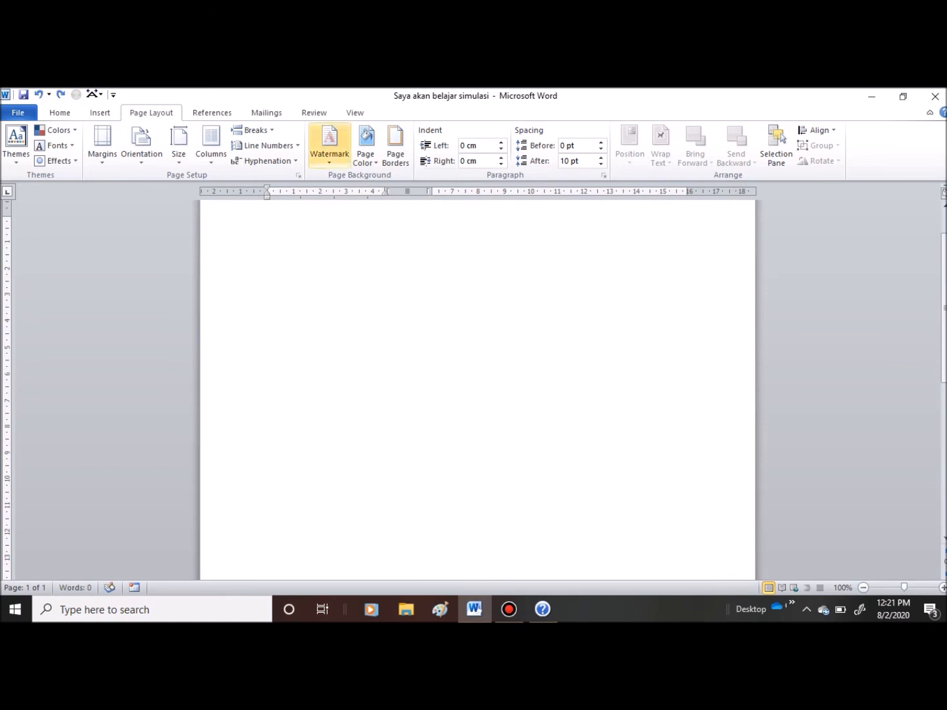
- Apply a 3-D page border to the whole document and undo it
click(396, 146)
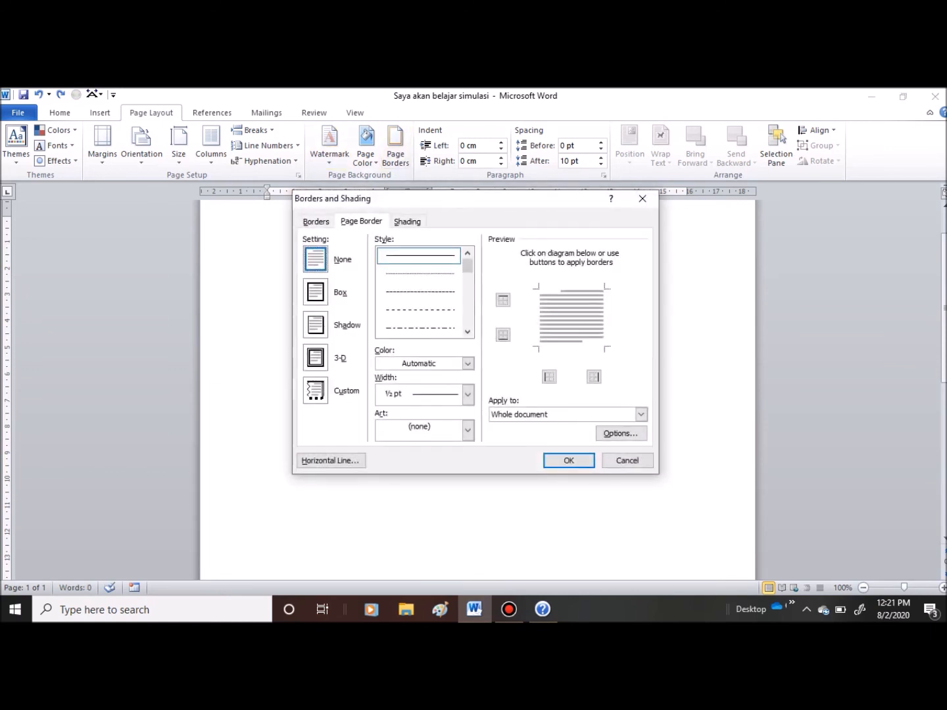
click(316, 359)
click(569, 460)
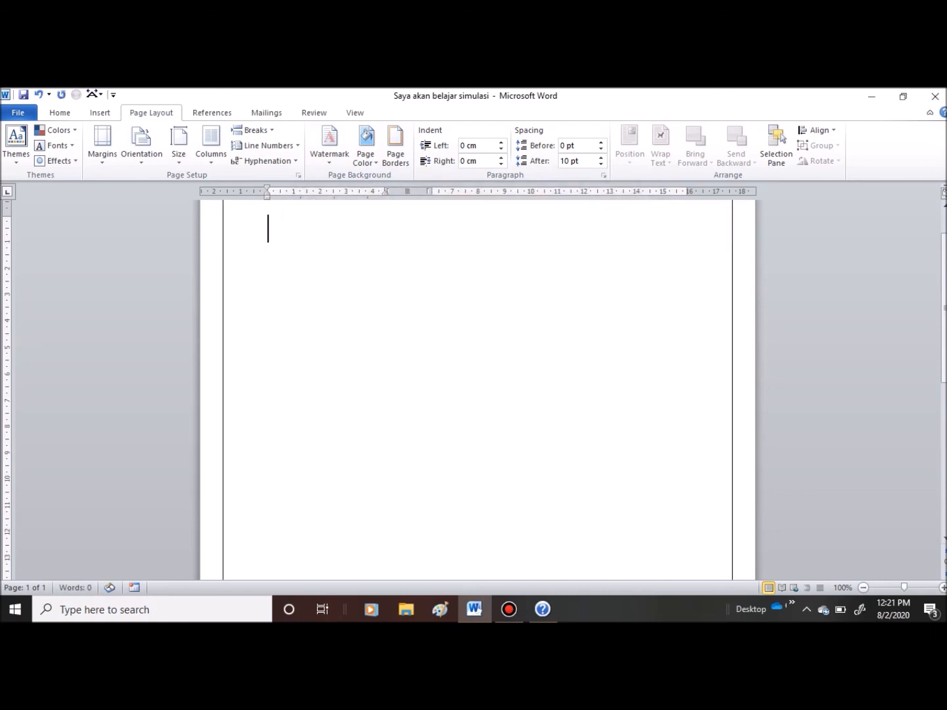
scroll(478, 388, down, 3)
scroll(478, 389, up, 2)
key(ctrl+z)
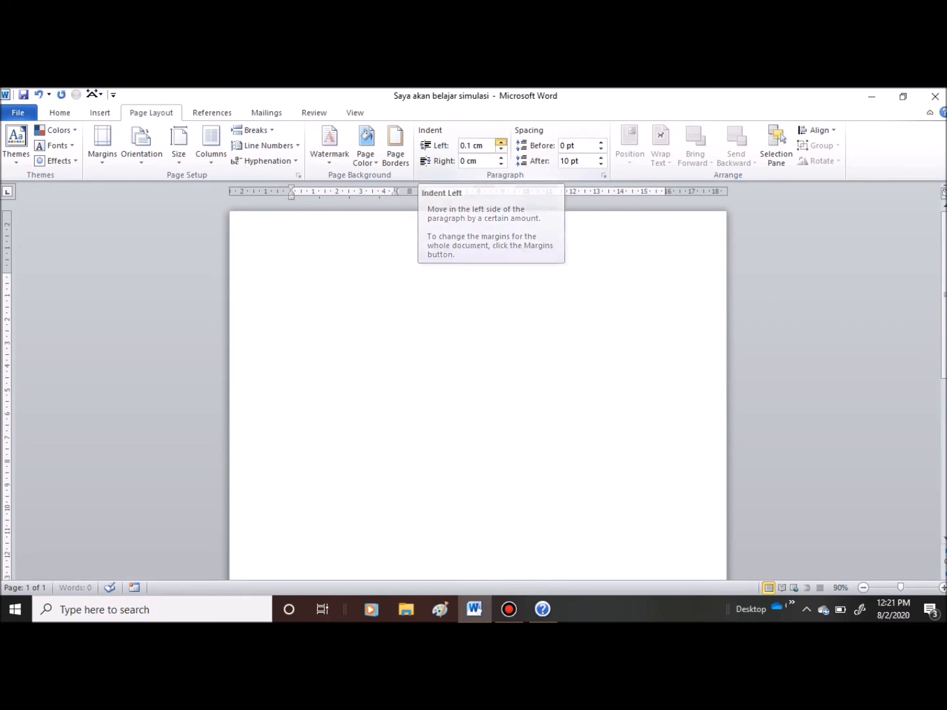
- Set the empty paragraph's left indent to 0.4 cm
click(502, 142)
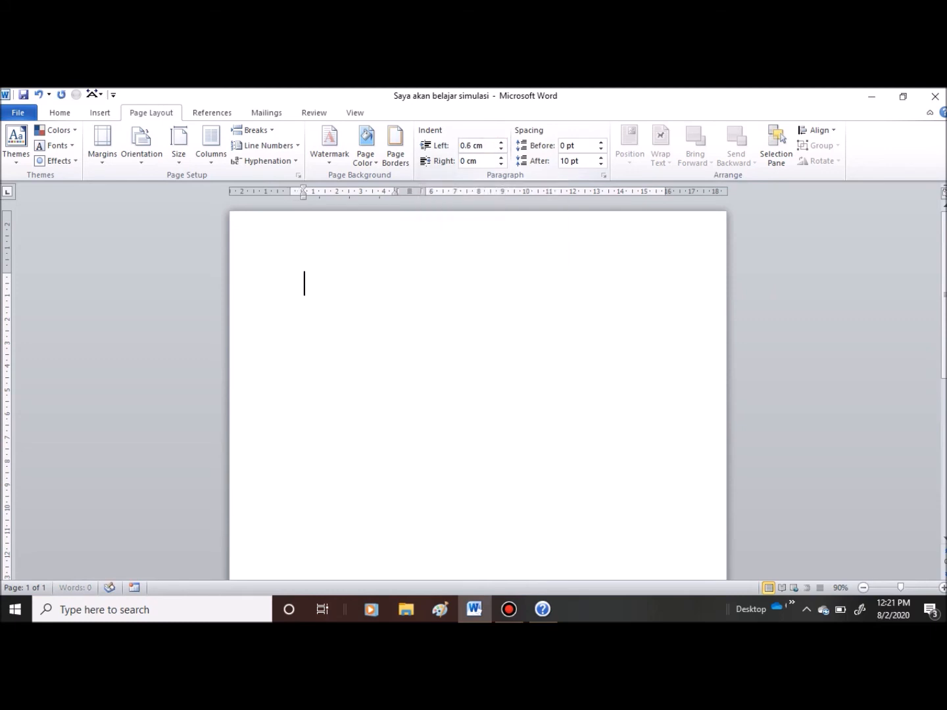
scroll(478, 395, up, 3)
click(501, 142)
click(501, 142)
click(501, 142)
click(501, 142)
click(501, 142)
click(501, 143)
click(501, 150)
- Set the empty paragraph's right indent to 0.2 cm
click(501, 163)
click(501, 164)
click(501, 157)
click(501, 157)
click(502, 158)
click(501, 157)
click(501, 157)
click(501, 158)
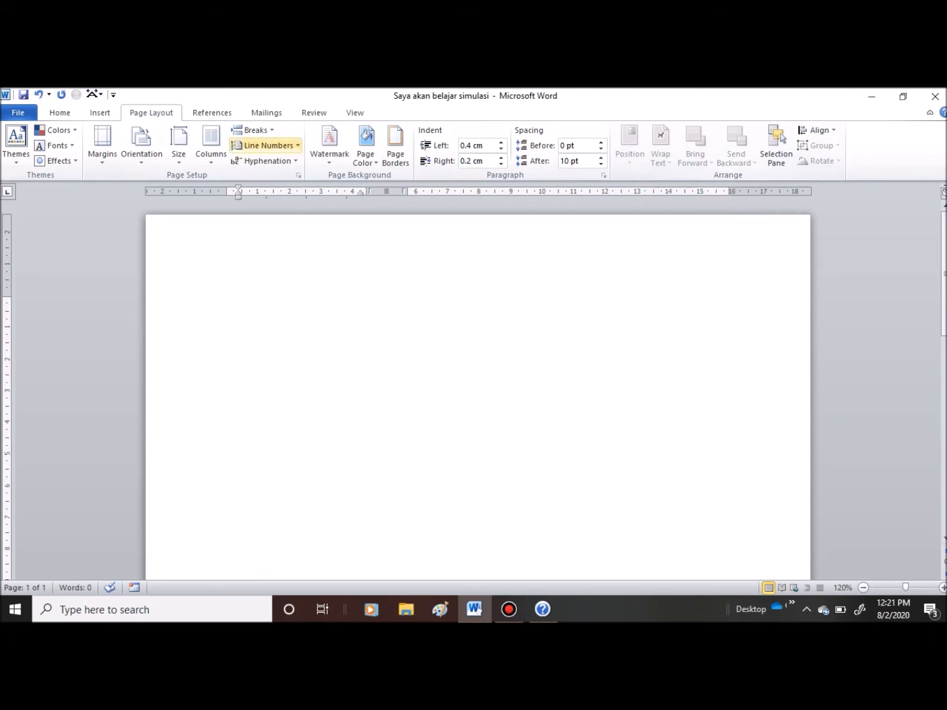
click(100, 113)
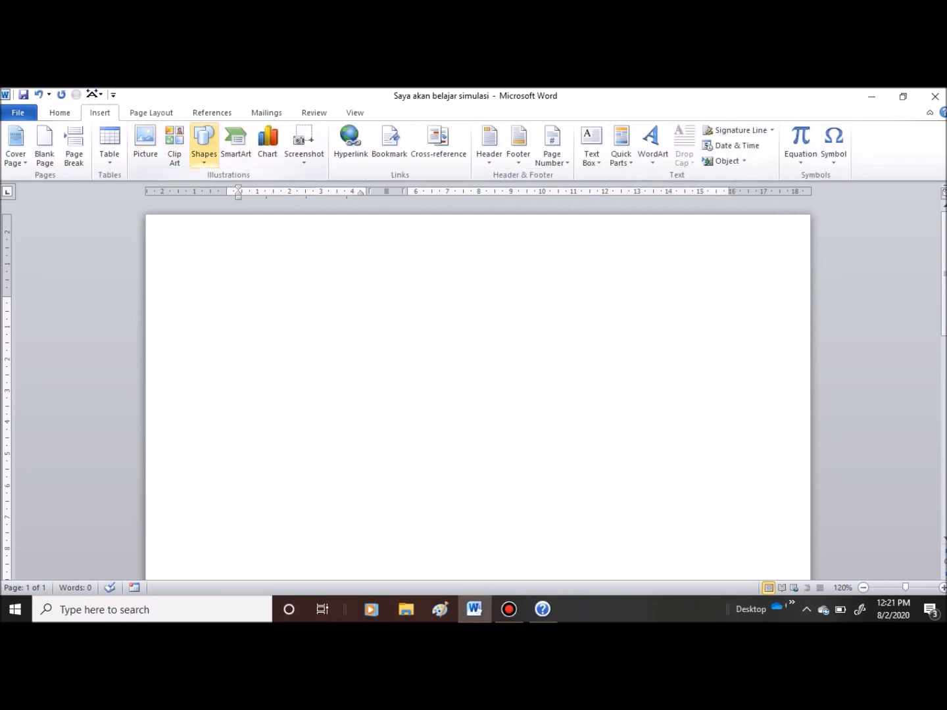
- Insert a footnote on the empty page and undo it
click(204, 141)
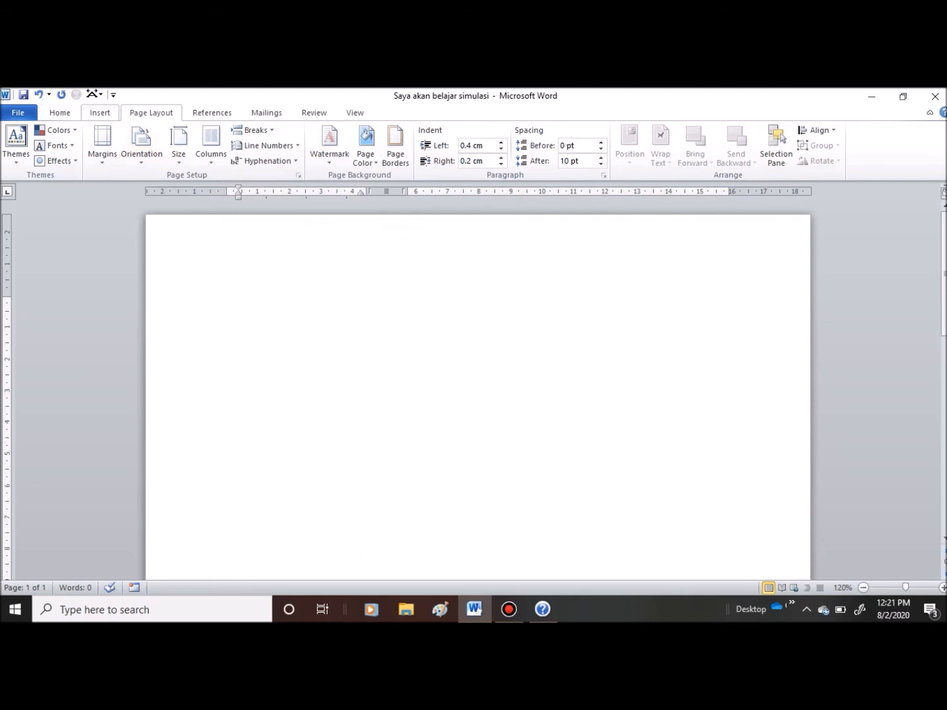
click(212, 113)
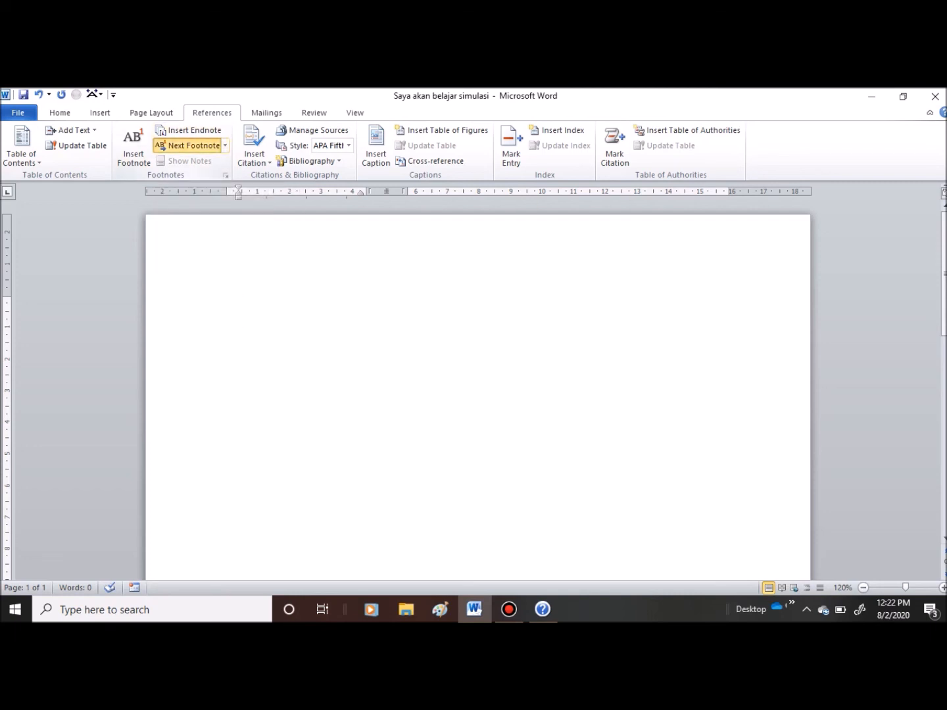
scroll(479, 395, down, 12)
scroll(478, 388, up, 3)
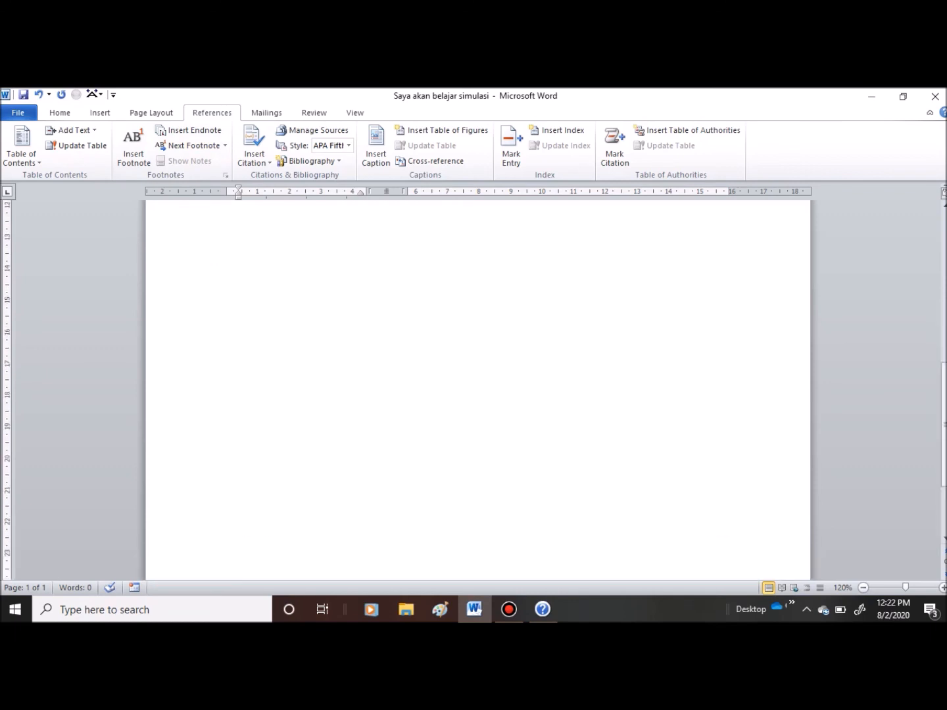
click(133, 146)
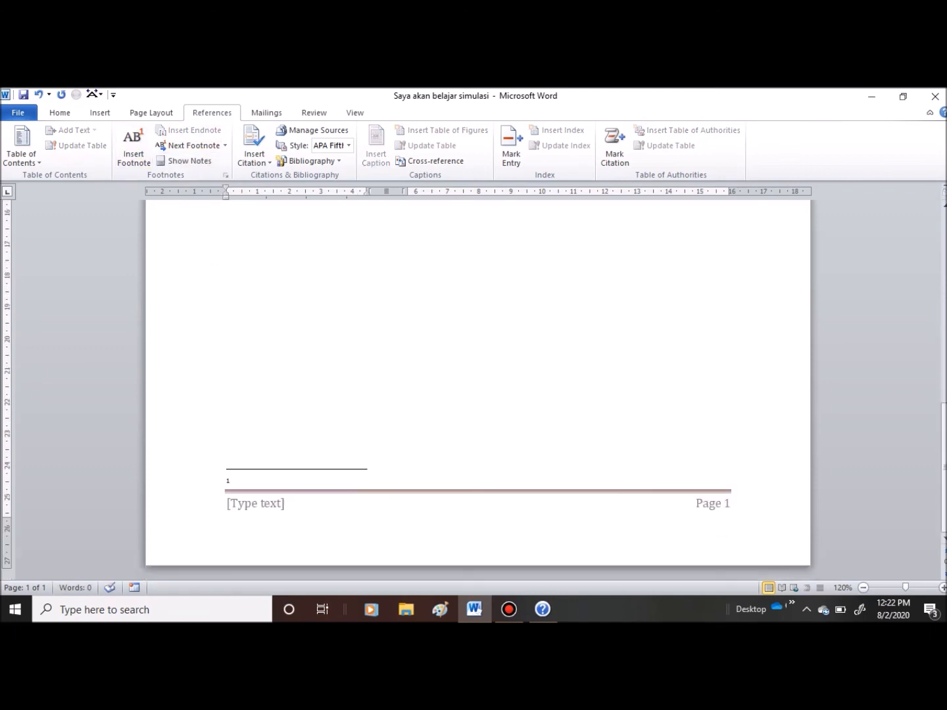
key(ctrl+z)
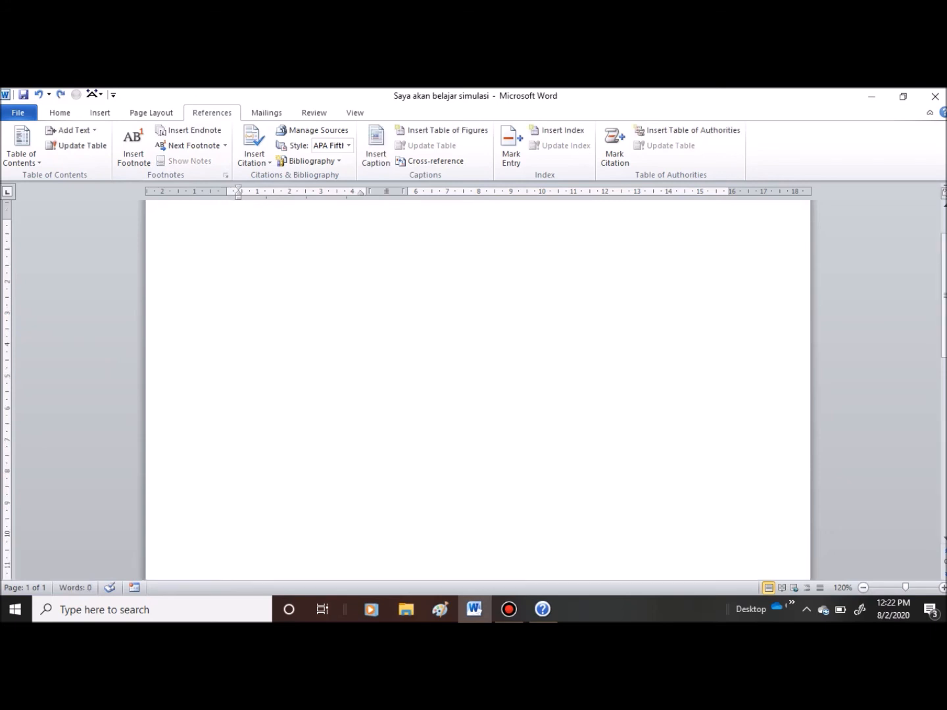
scroll(478, 390, up, 2)
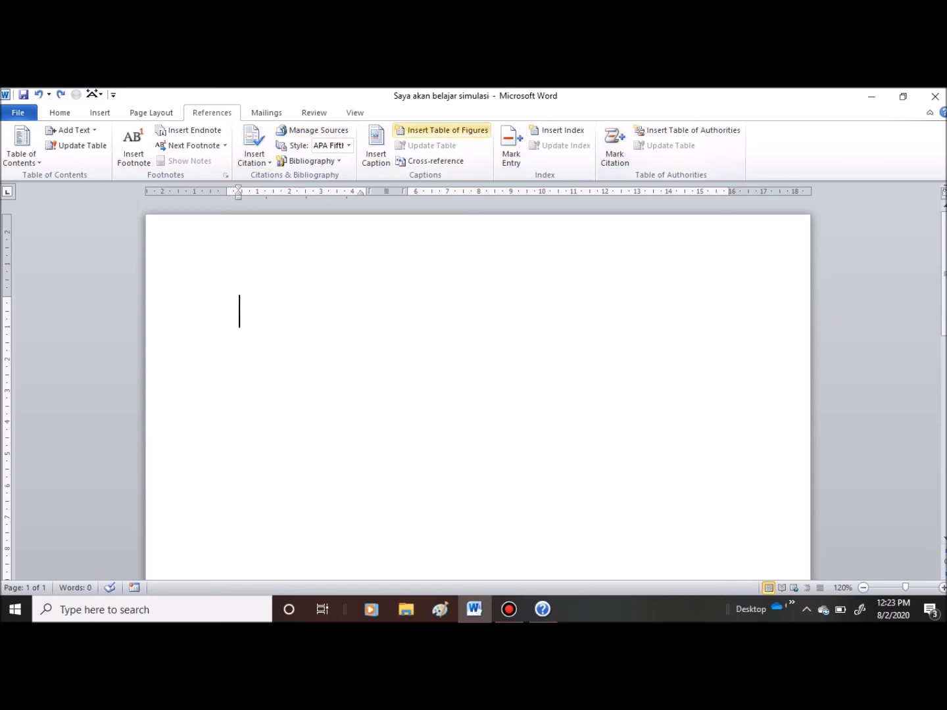
click(266, 113)
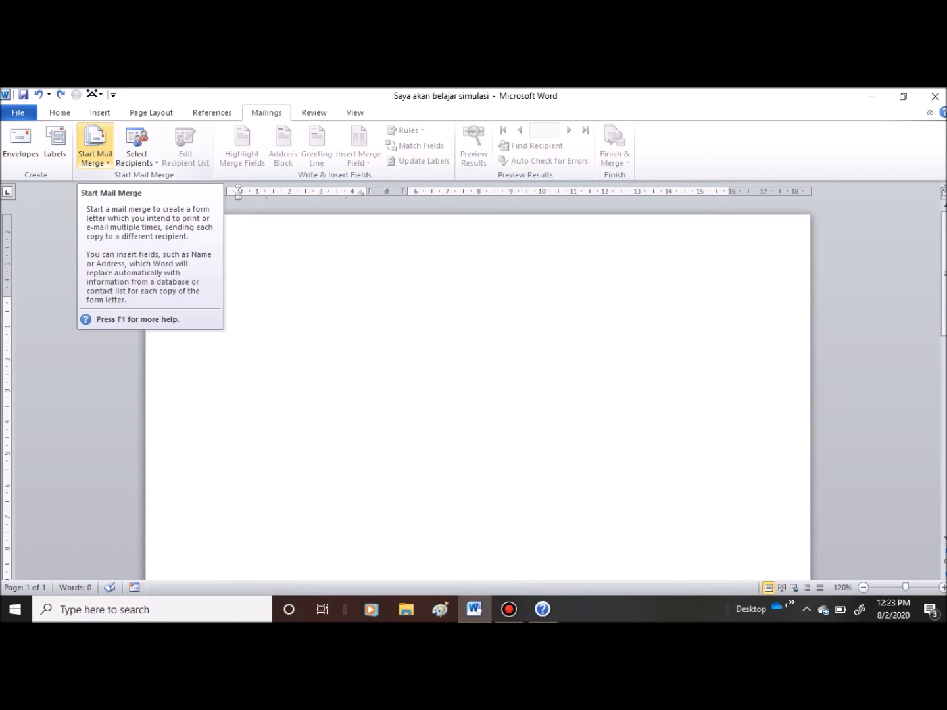
click(96, 149)
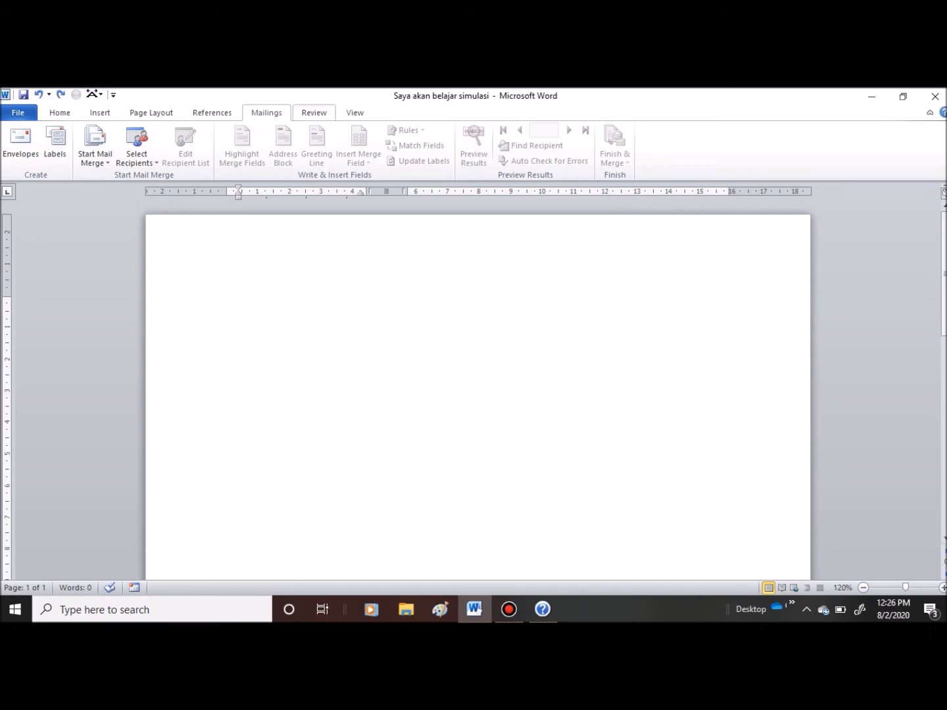
click(314, 112)
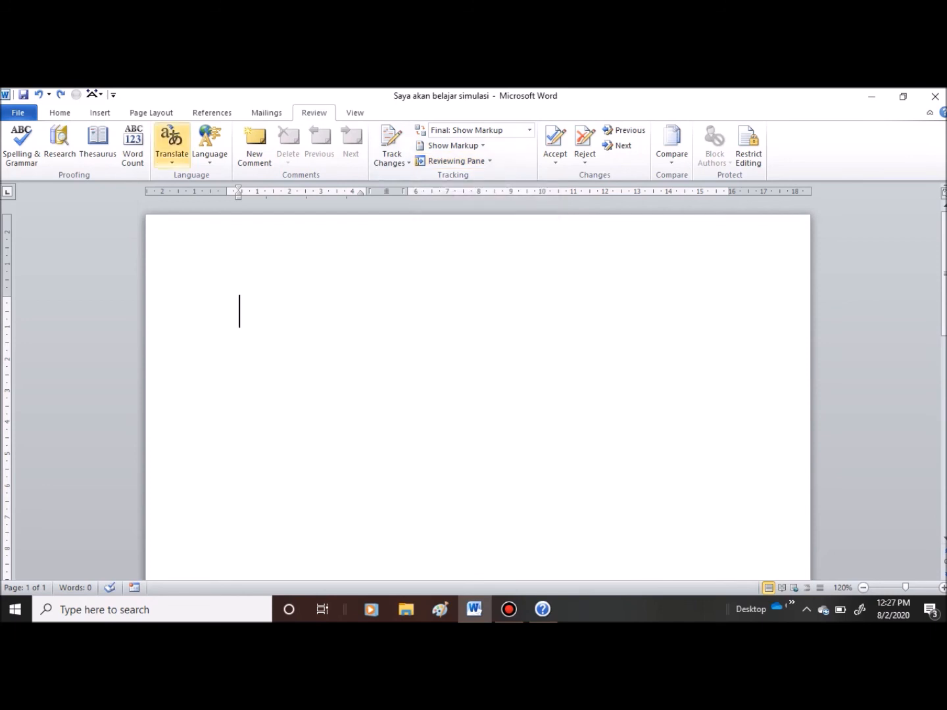
- View the document in Full Screen Reading and return to the Print Layout view
click(356, 113)
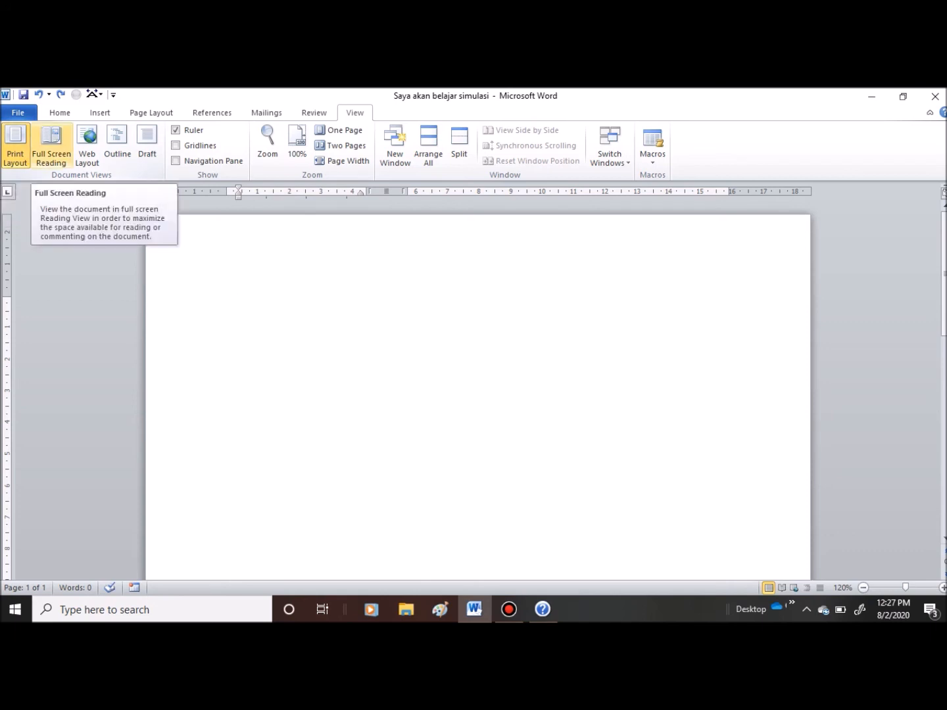
click(52, 144)
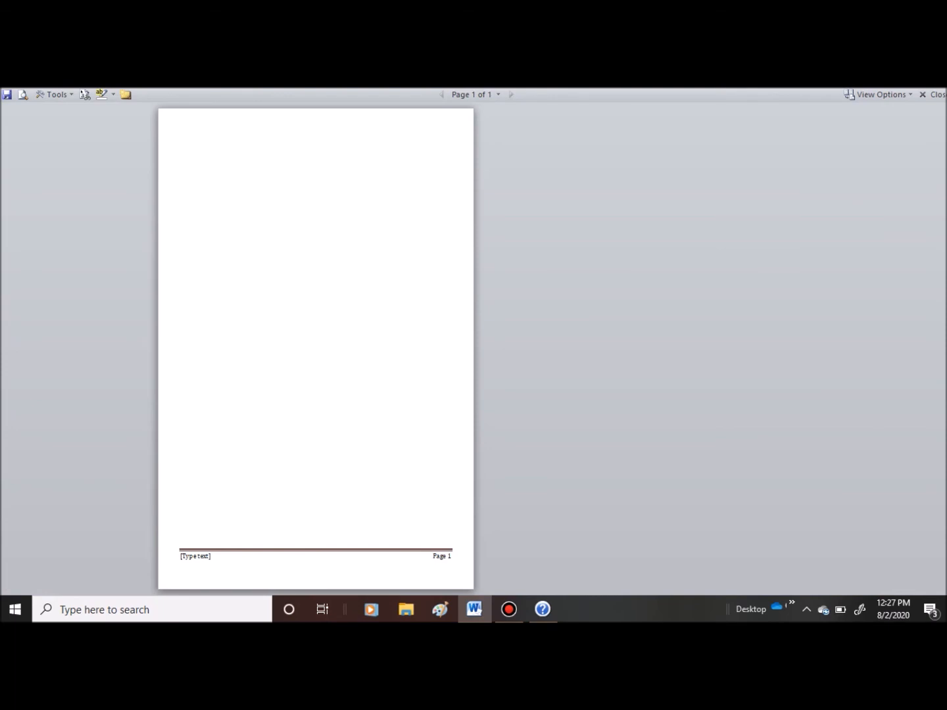
click(931, 94)
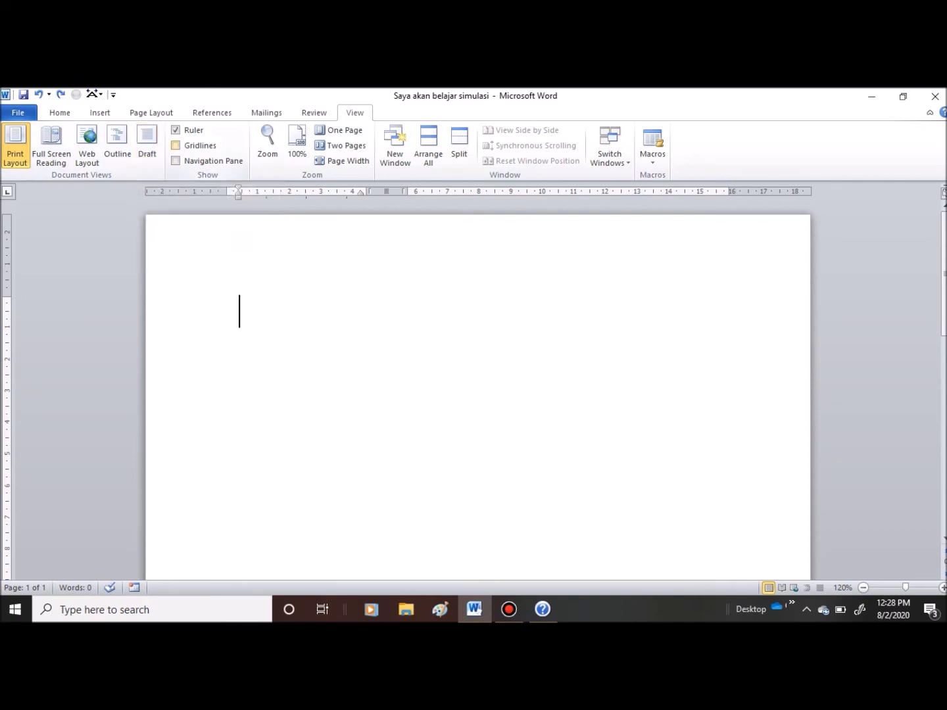
- Toggle the ruler until it is hidden, and turn the page gridlines on and off again
click(175, 129)
click(174, 130)
click(174, 129)
click(175, 130)
click(175, 129)
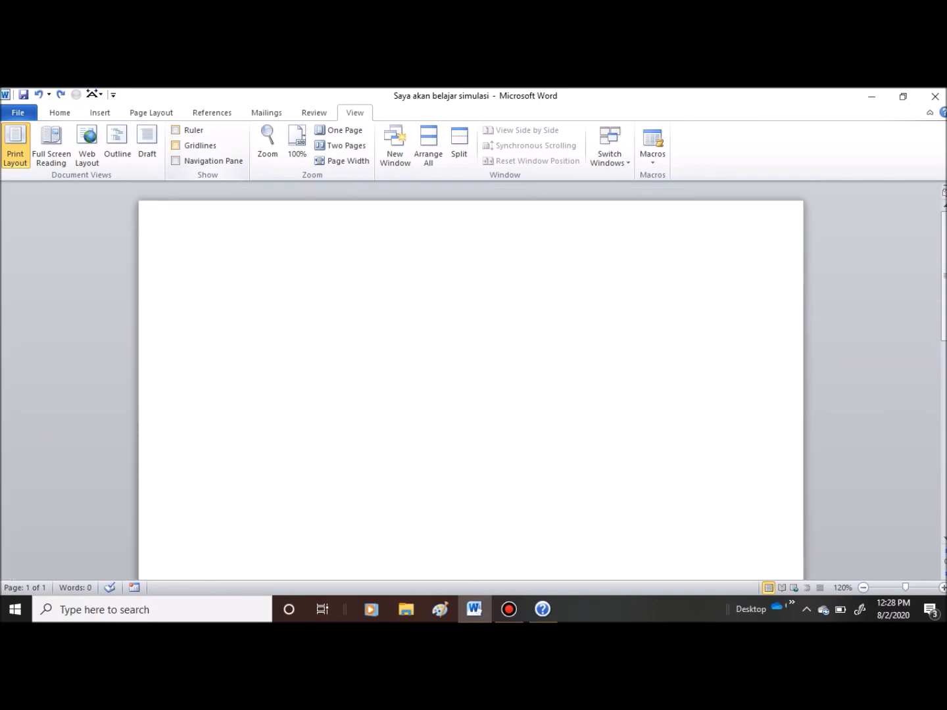
click(175, 145)
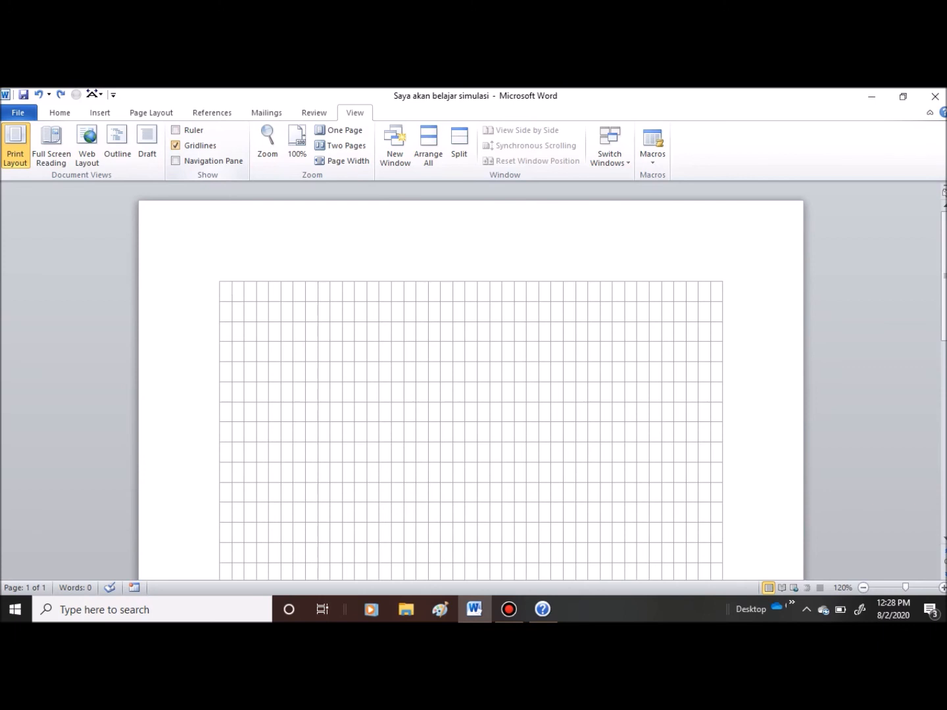
click(175, 145)
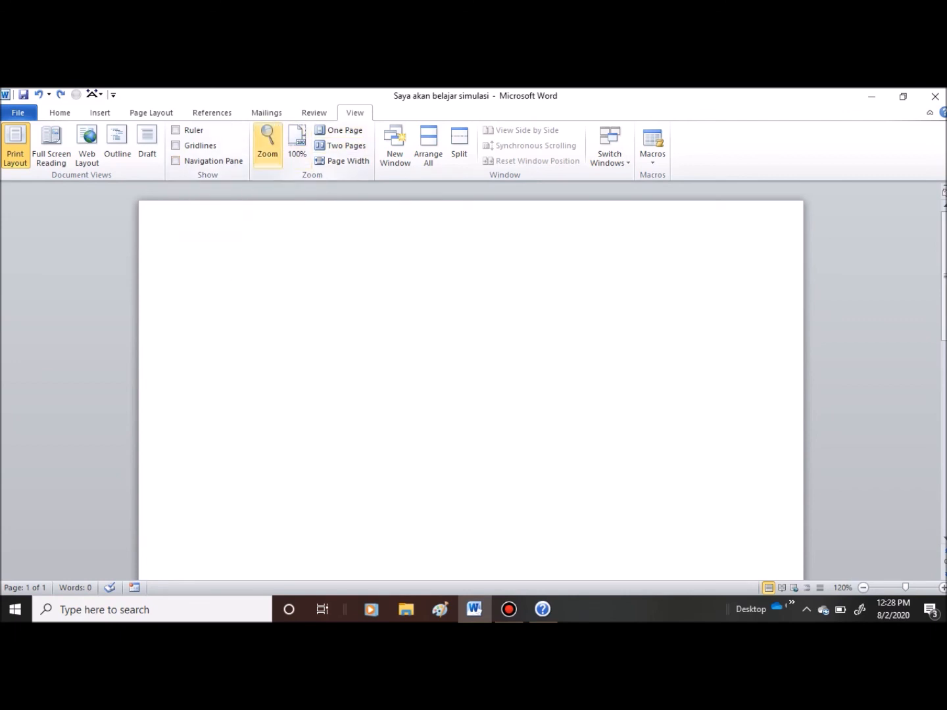
- Set the document zoom to the two-page display, leaving the custom zoom settings unapplied
click(269, 141)
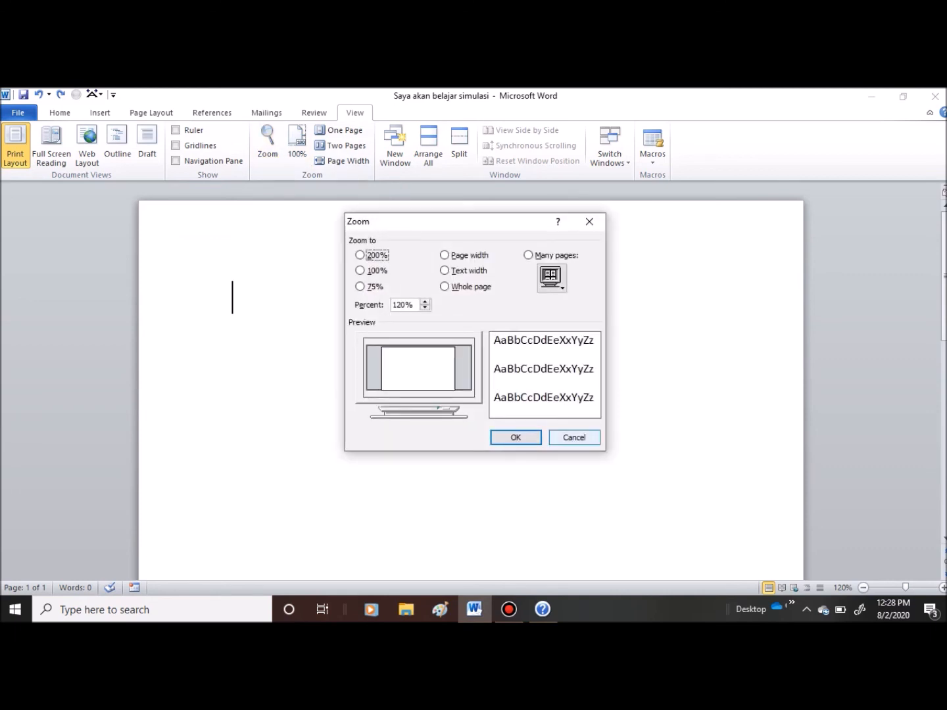
click(574, 438)
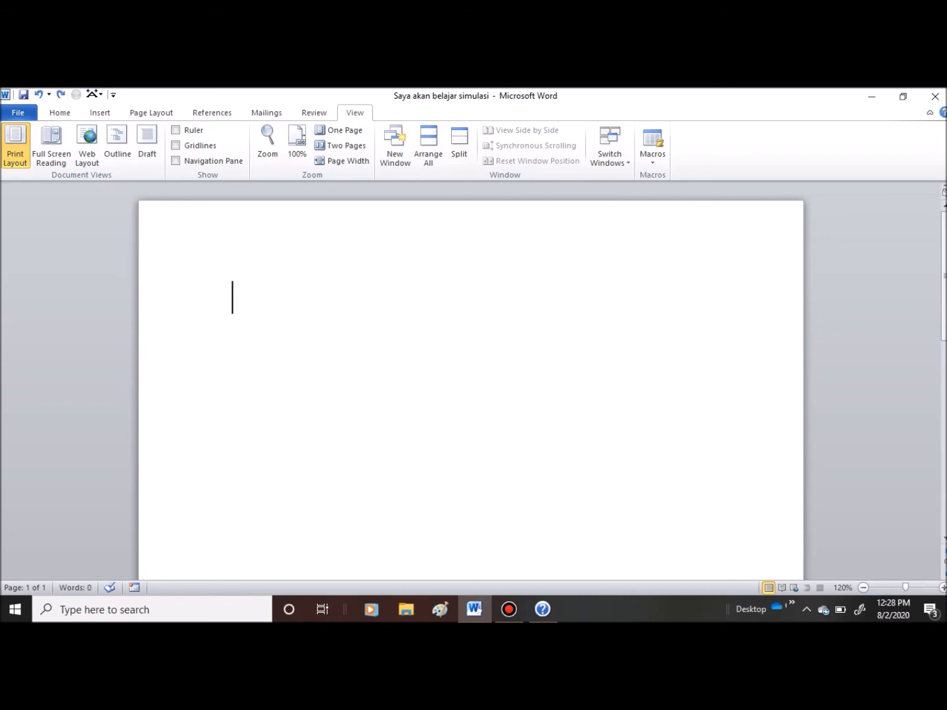
click(340, 146)
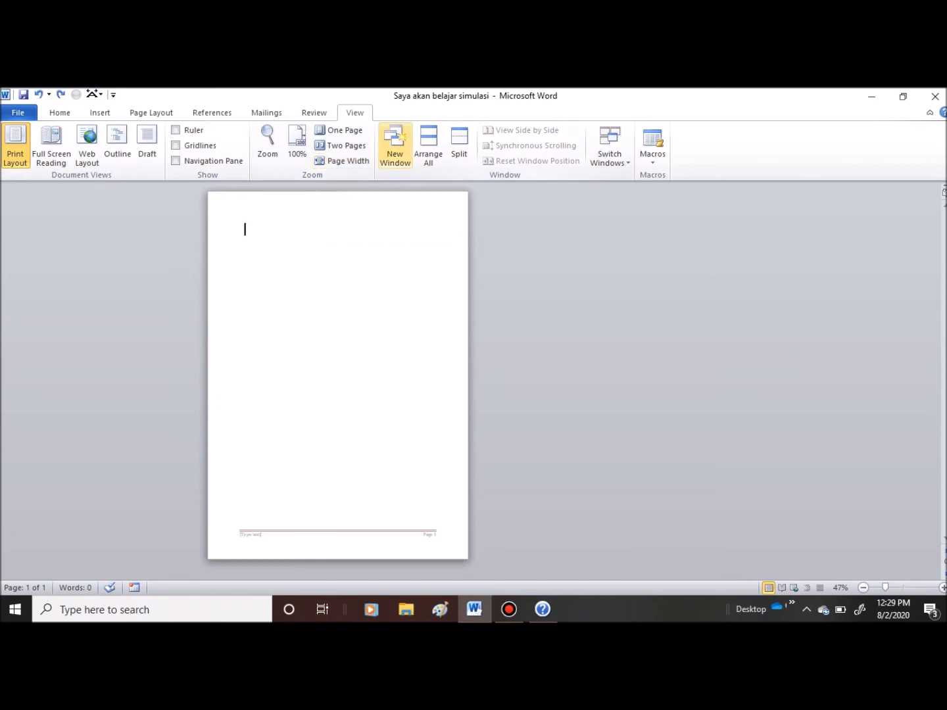
- Open a second window of the document and tile both document windows on the screen
click(394, 142)
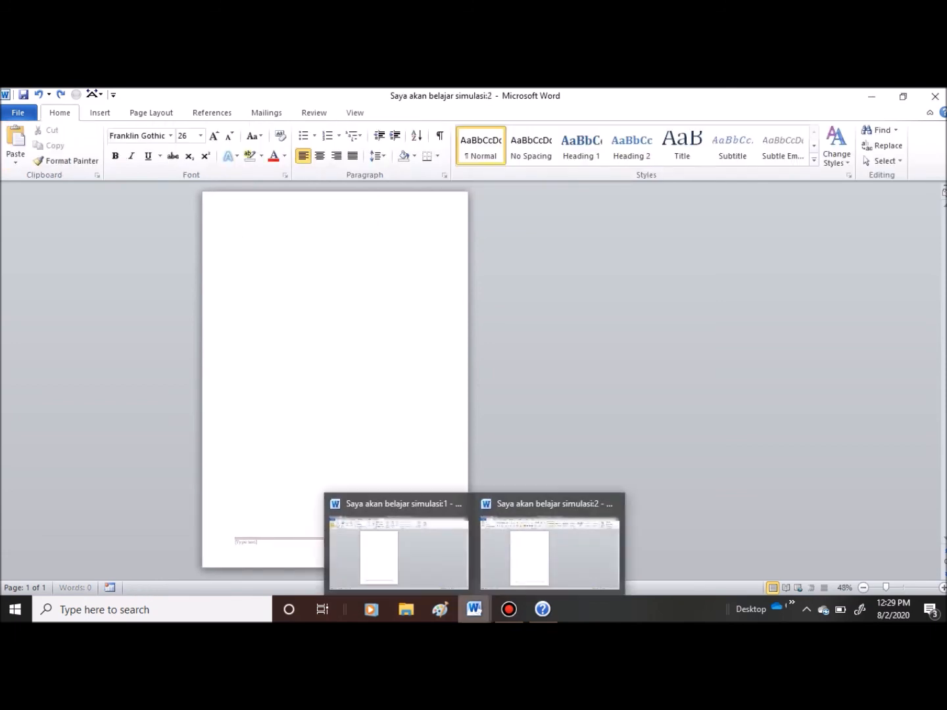
click(476, 610)
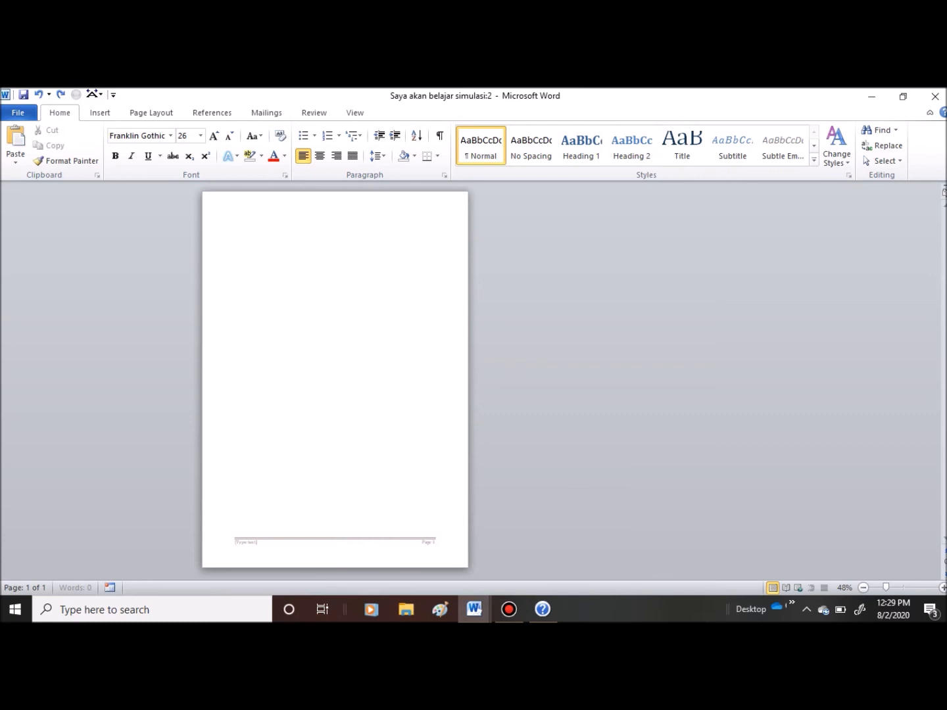
click(356, 112)
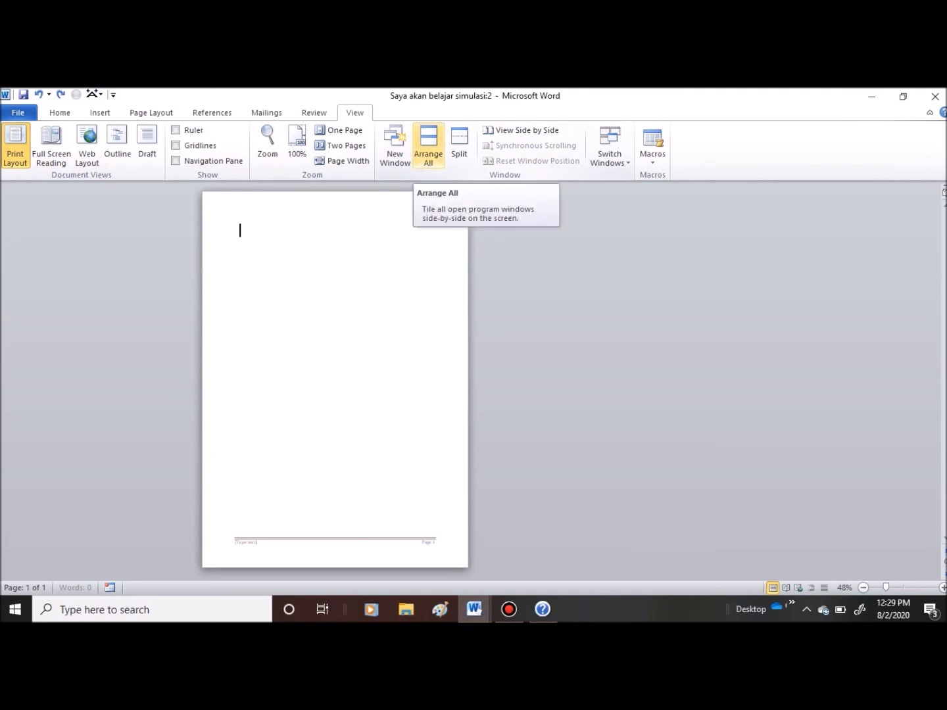
click(428, 148)
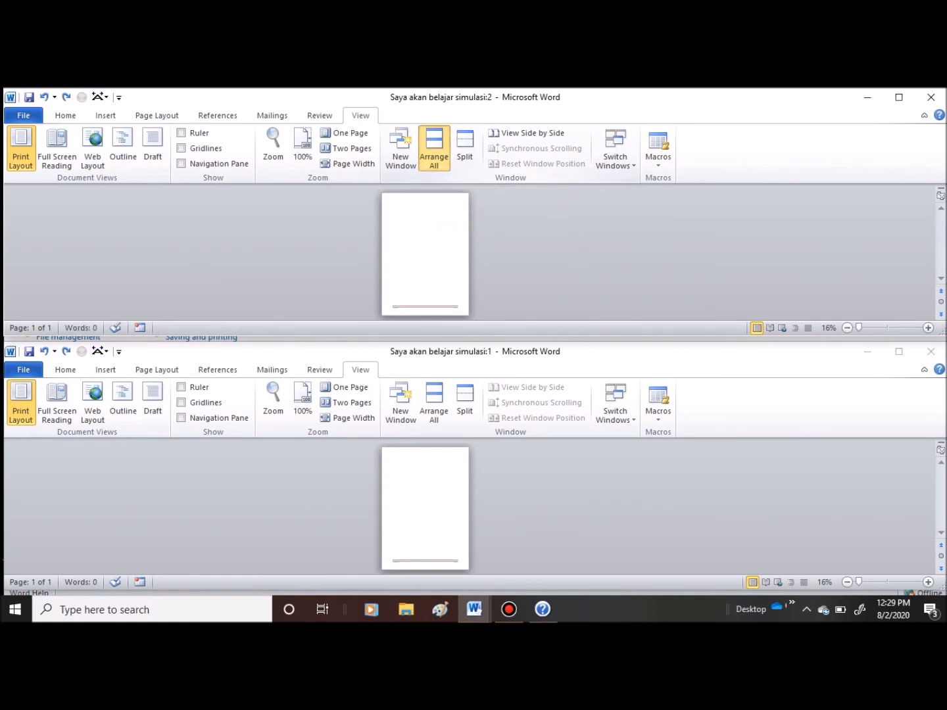
- Split the document's second window into two panes and remove the split again
click(465, 148)
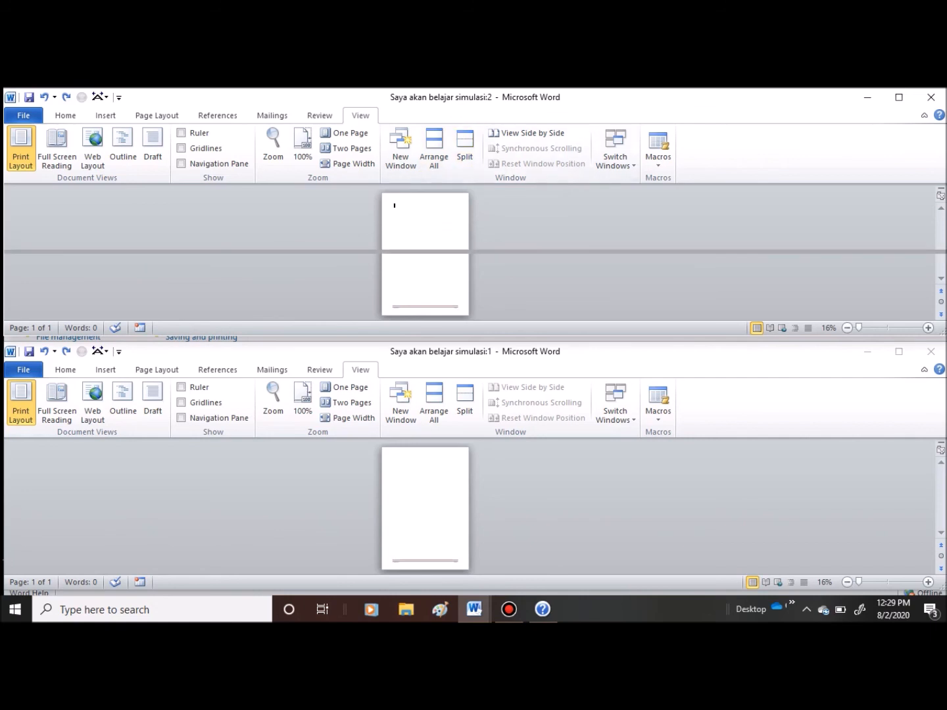
click(465, 259)
drag(466, 258, 464, 316)
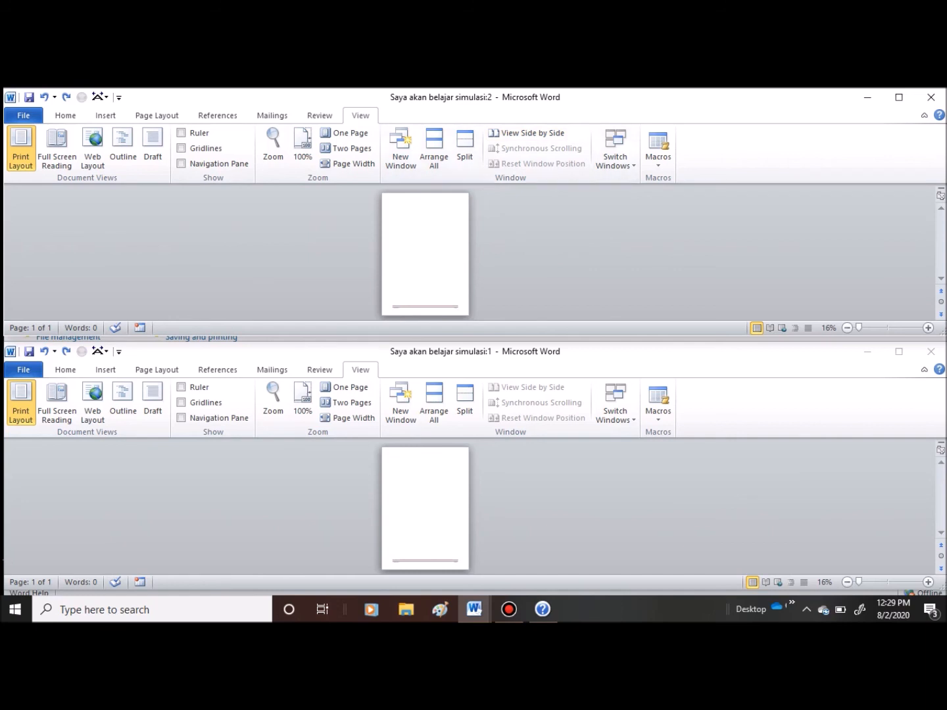
click(65, 116)
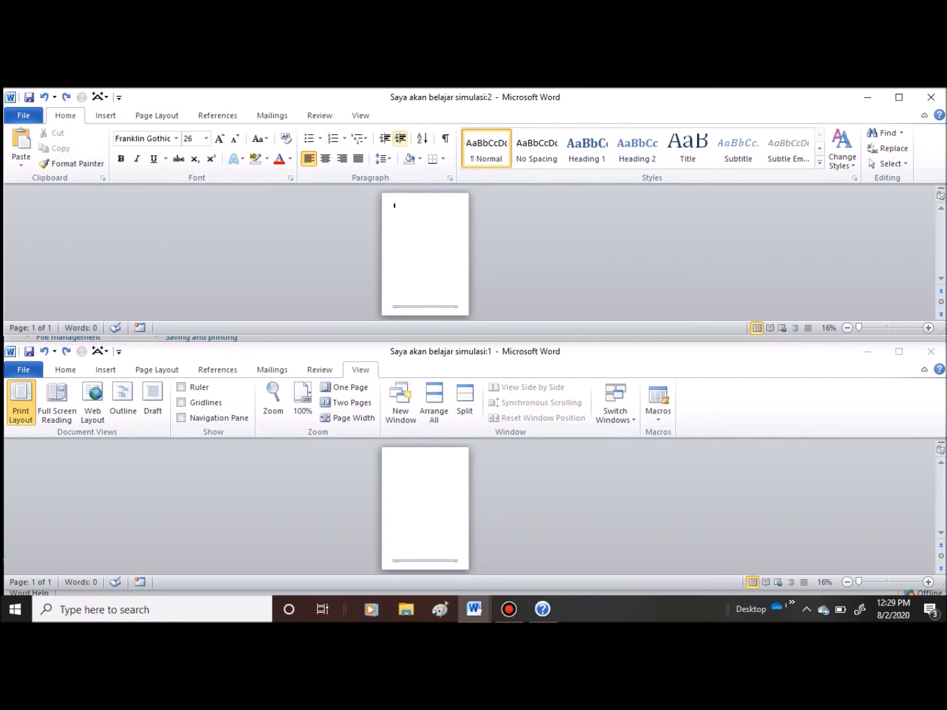
click(360, 115)
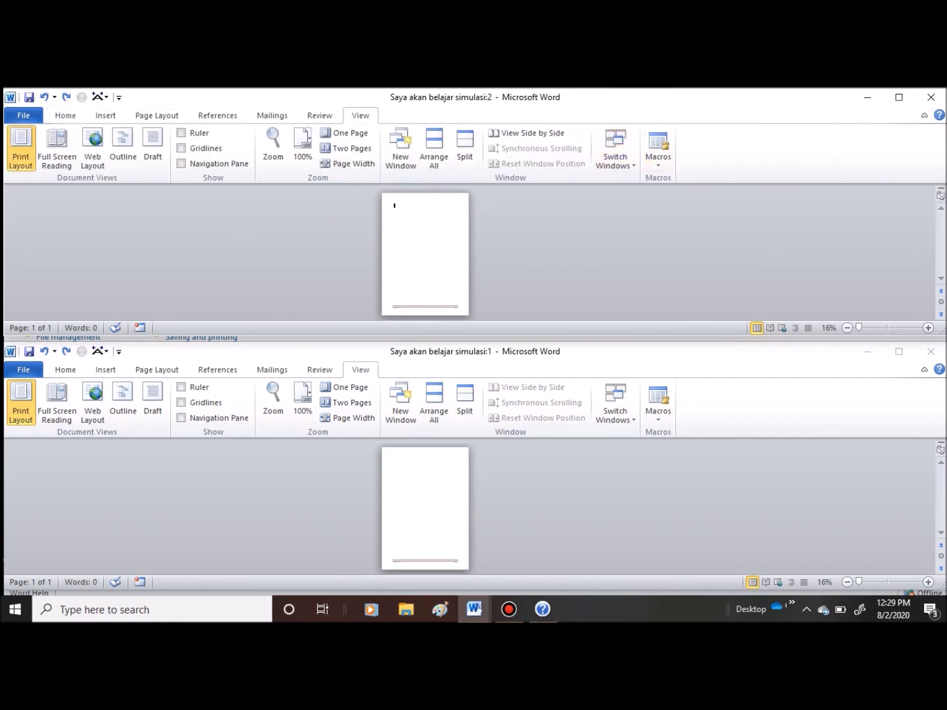
click(658, 148)
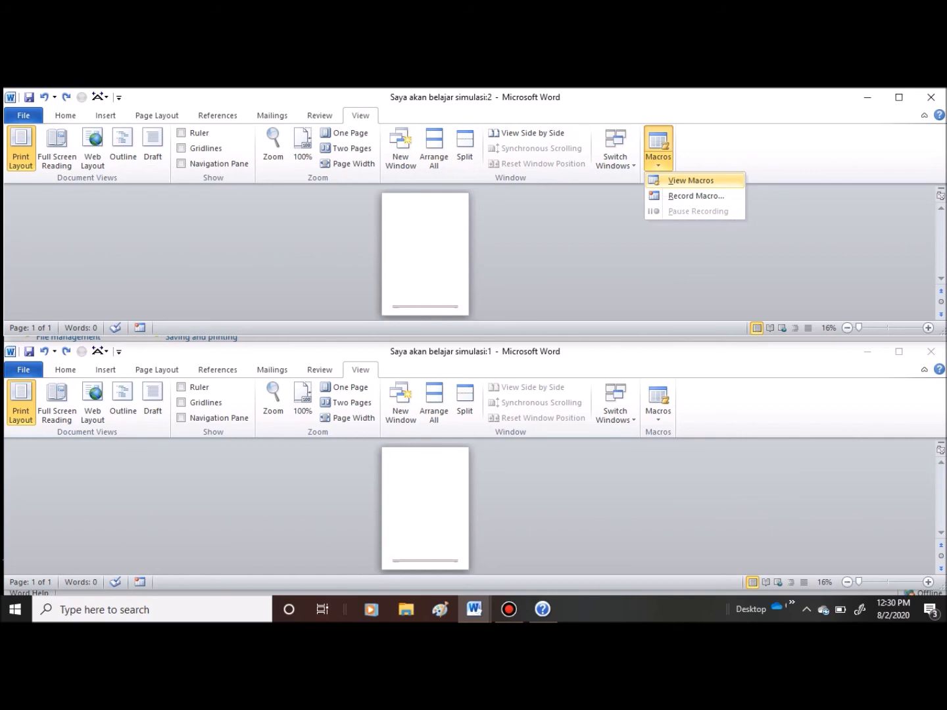
key(Escape)
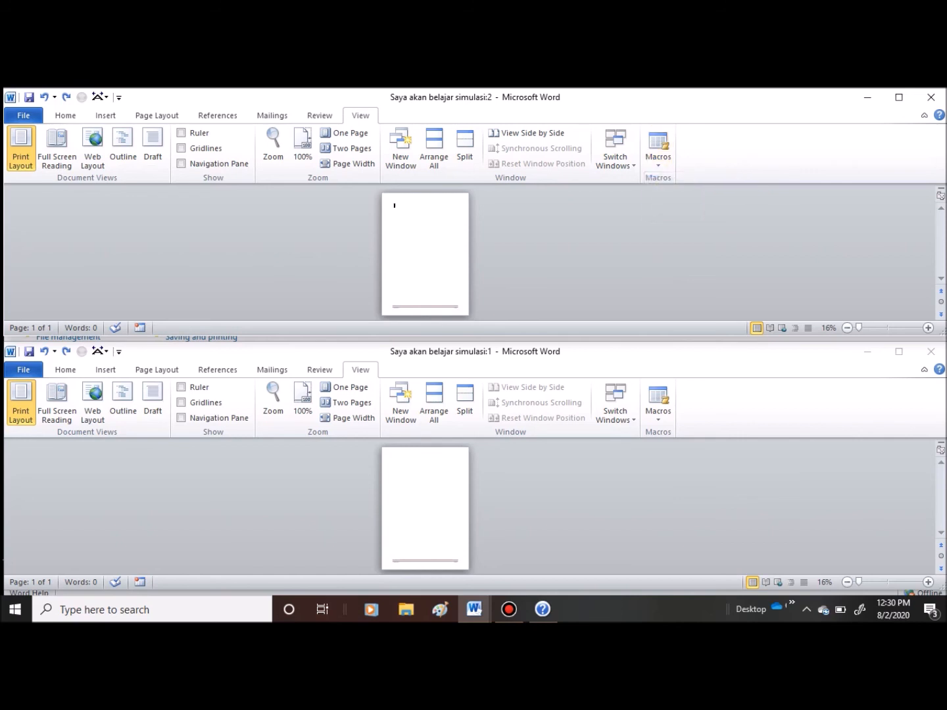
- Activate the document's second window and enlarge it down to the taskbar so it covers the first one
click(477, 611)
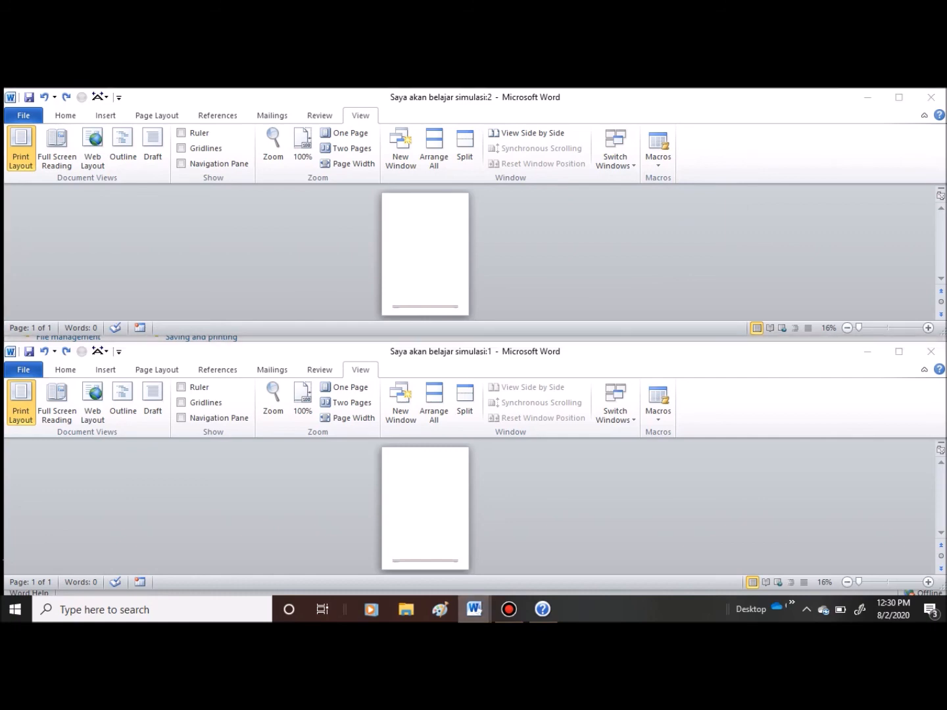
click(398, 565)
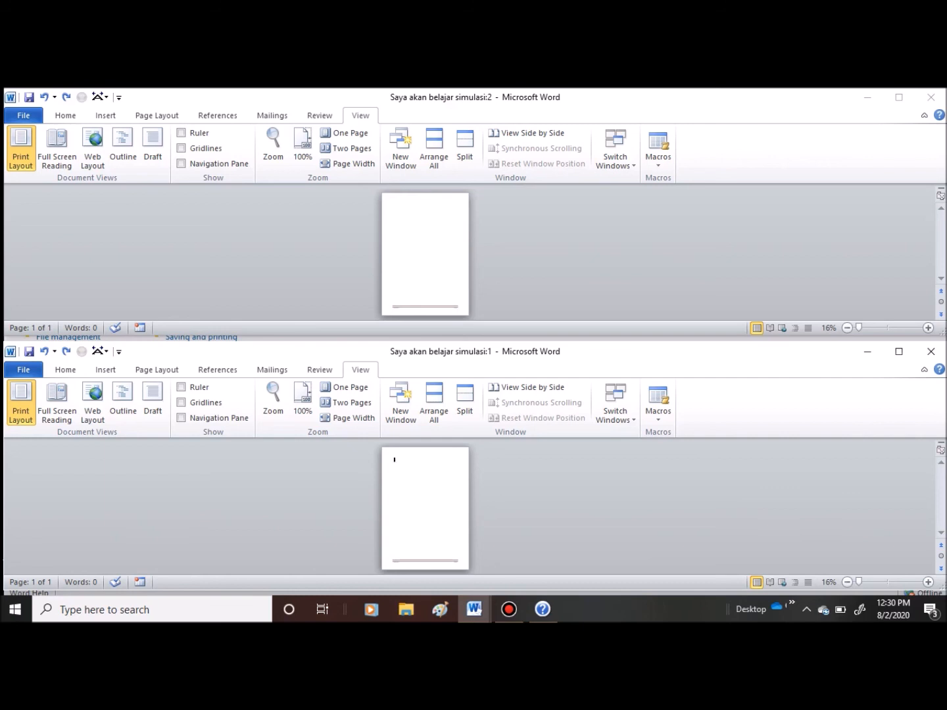
click(319, 103)
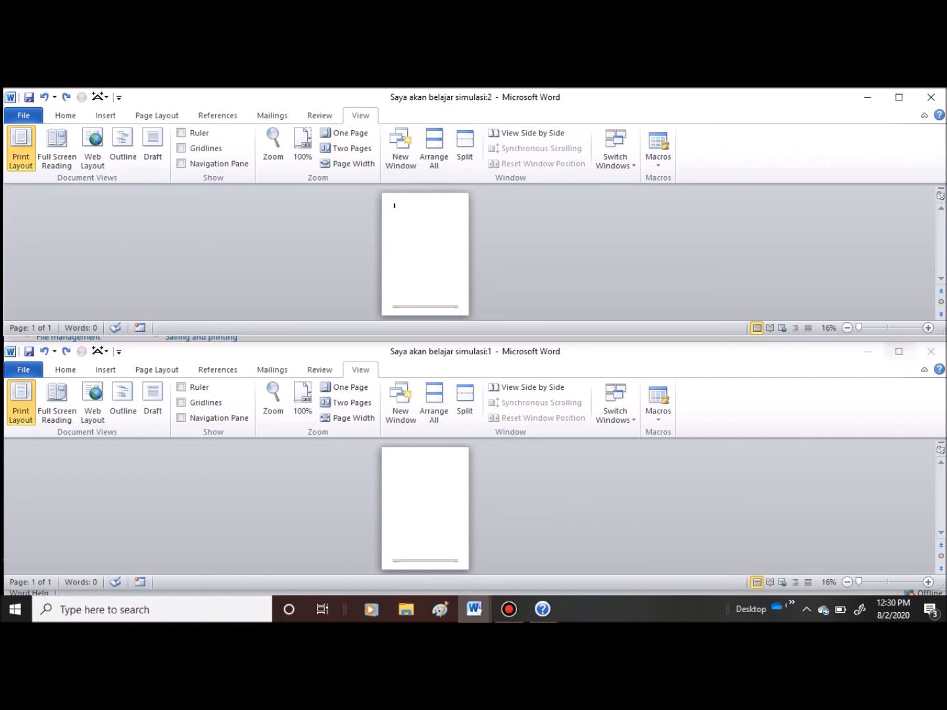
drag(945, 336, 944, 596)
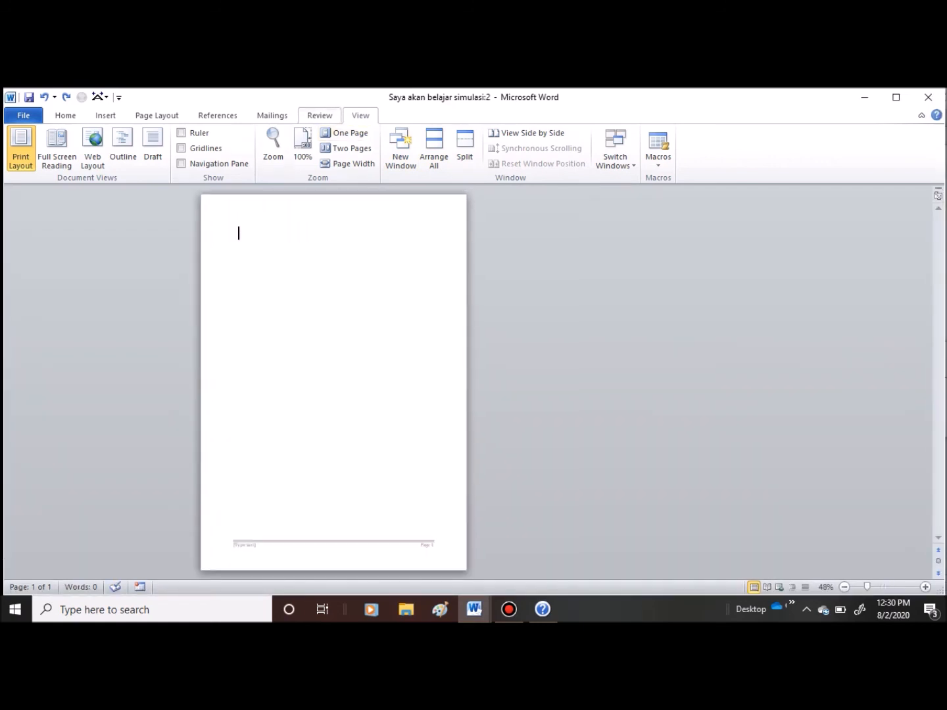
click(319, 116)
click(272, 116)
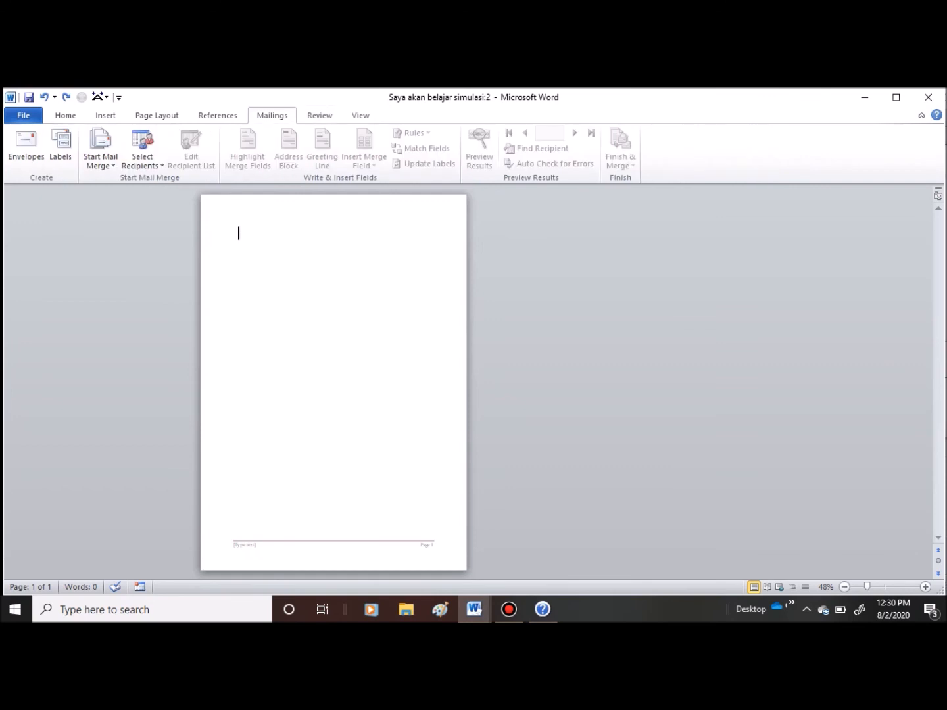
click(217, 115)
click(157, 115)
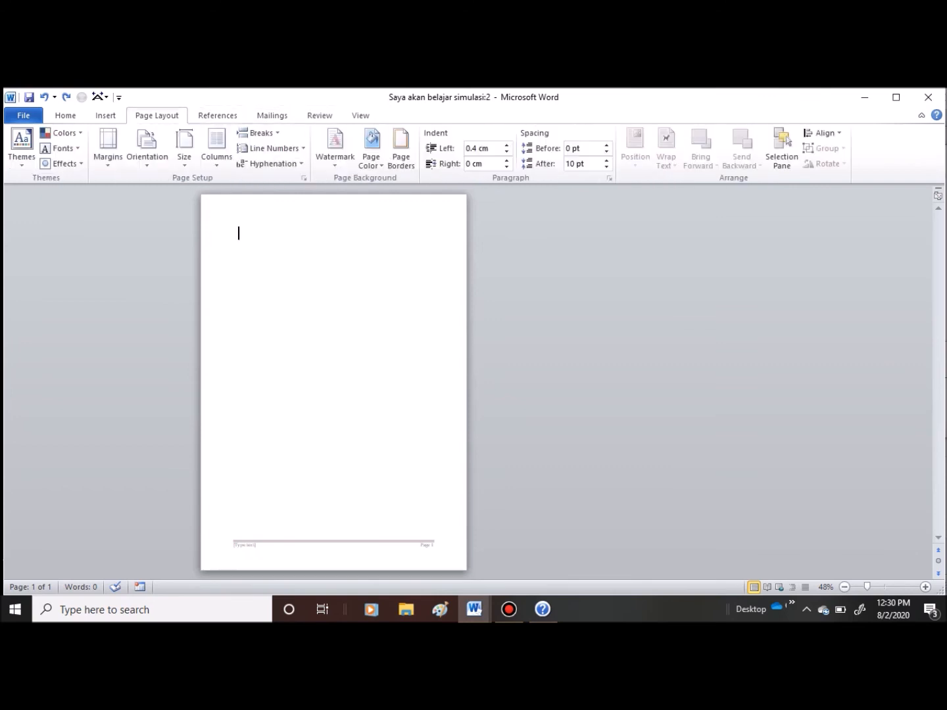
click(106, 116)
click(65, 115)
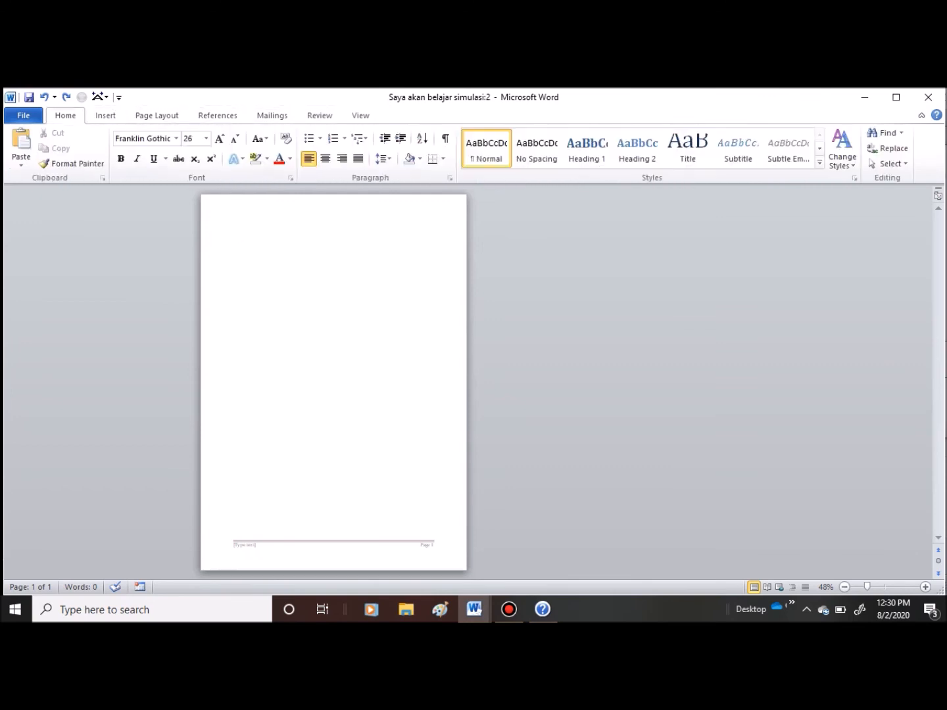